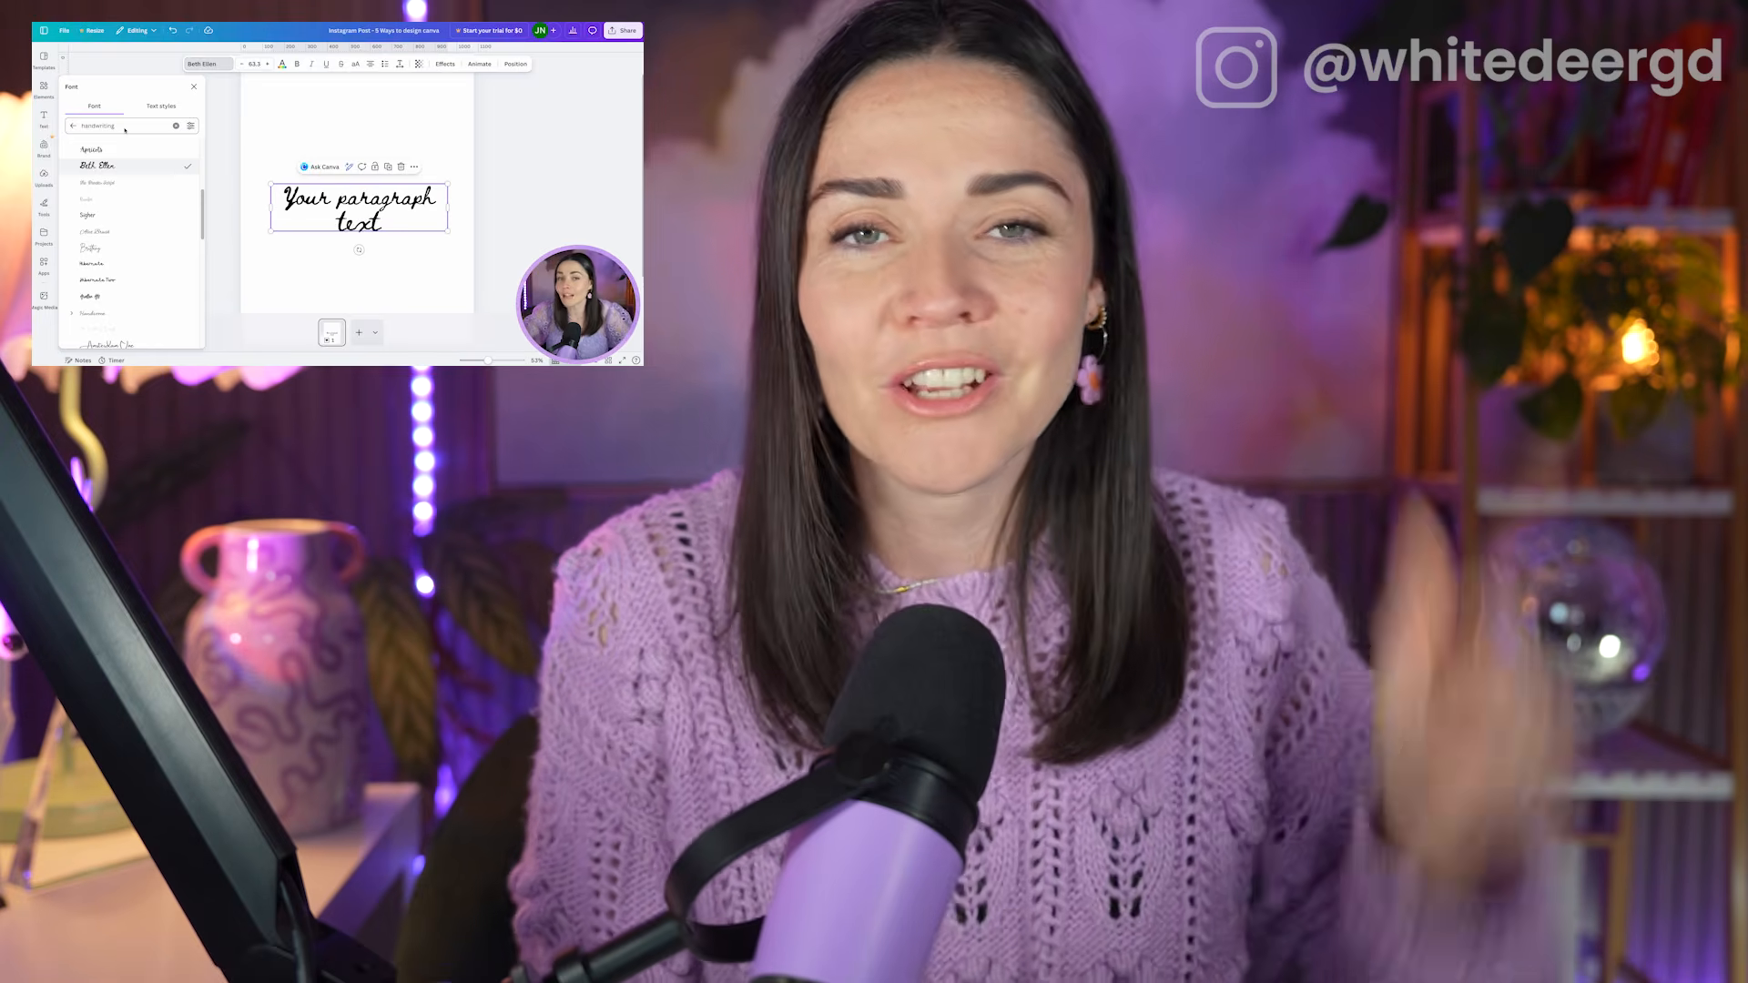
left_click(176, 126)
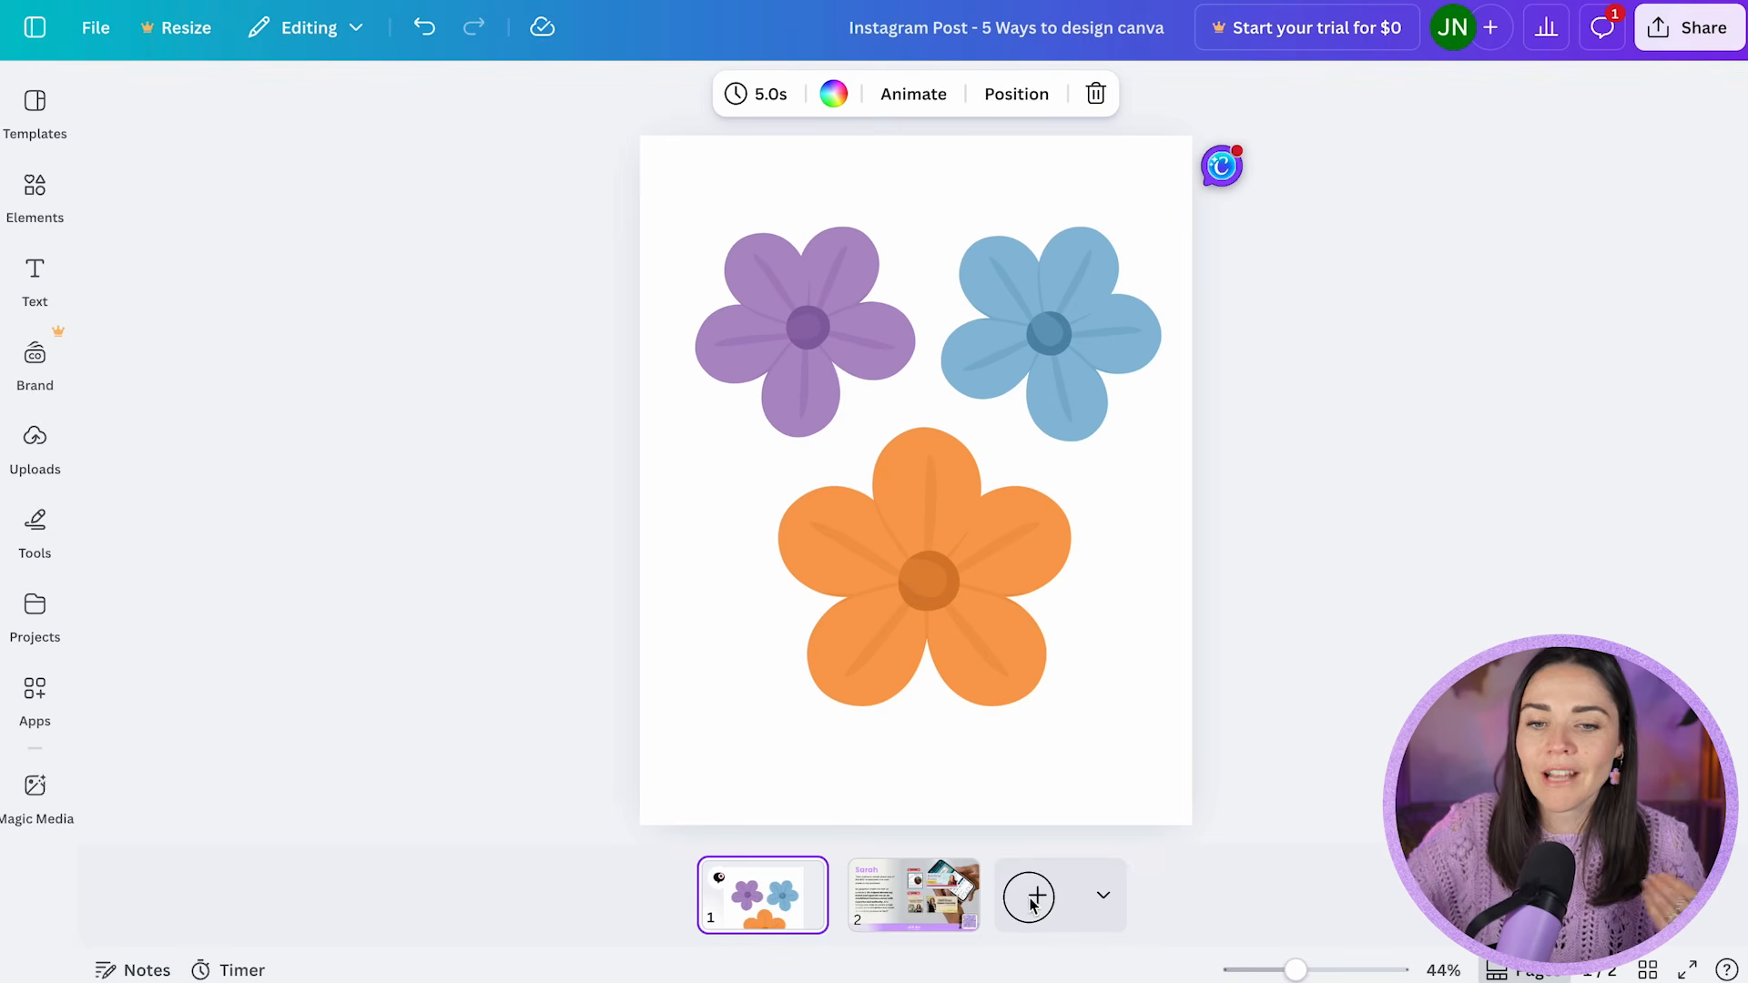
- Add a blank page after the flower page and open its background colour options
left_click(839, 895)
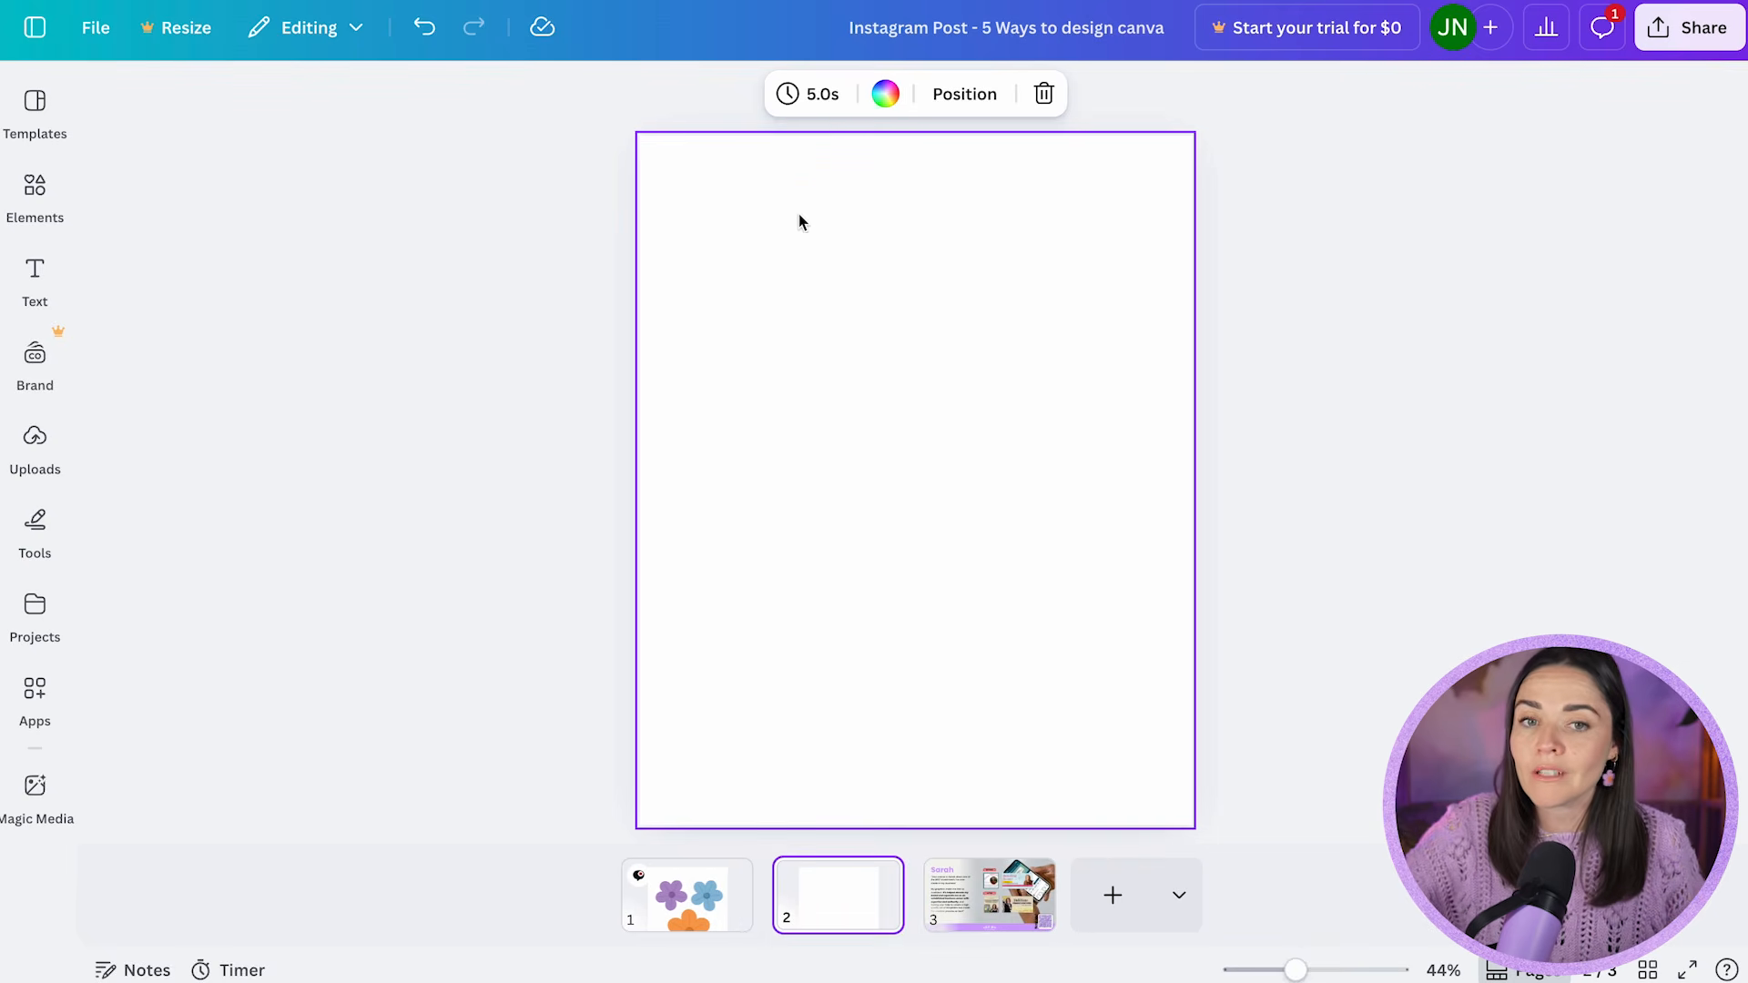
left_click(892, 100)
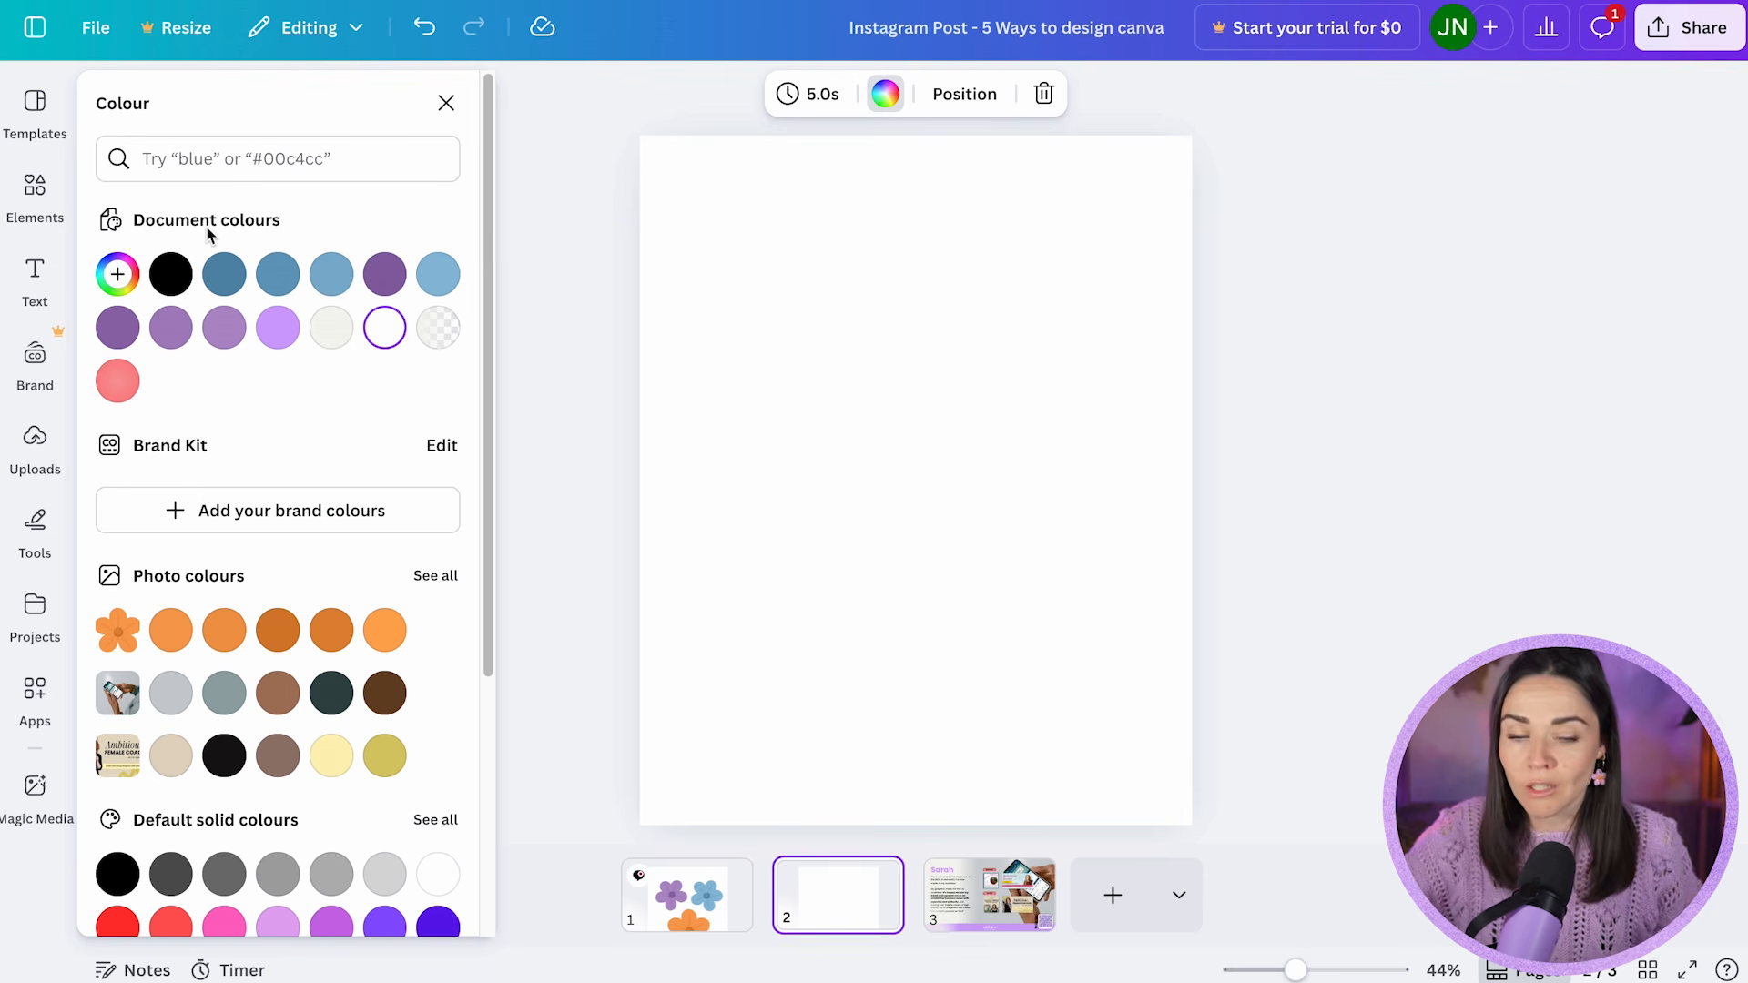
- Examine the document and photo colours offered for the flower page and its purple flower
left_click(687, 897)
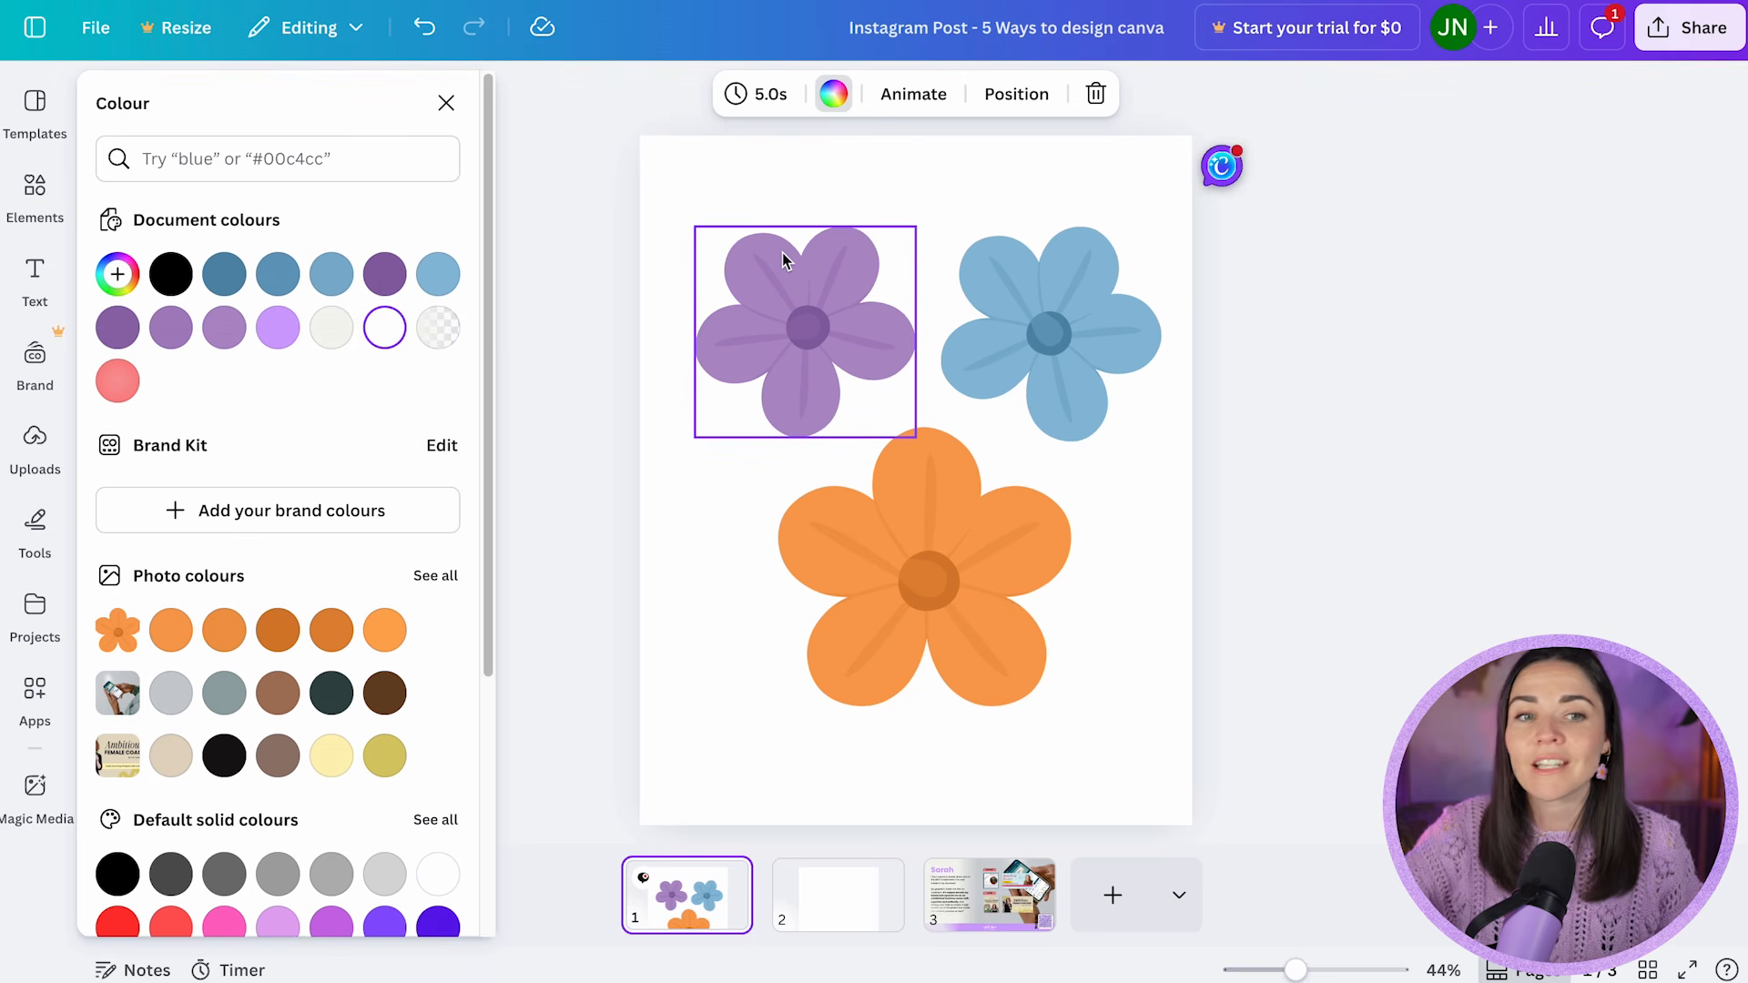
left_click(849, 323)
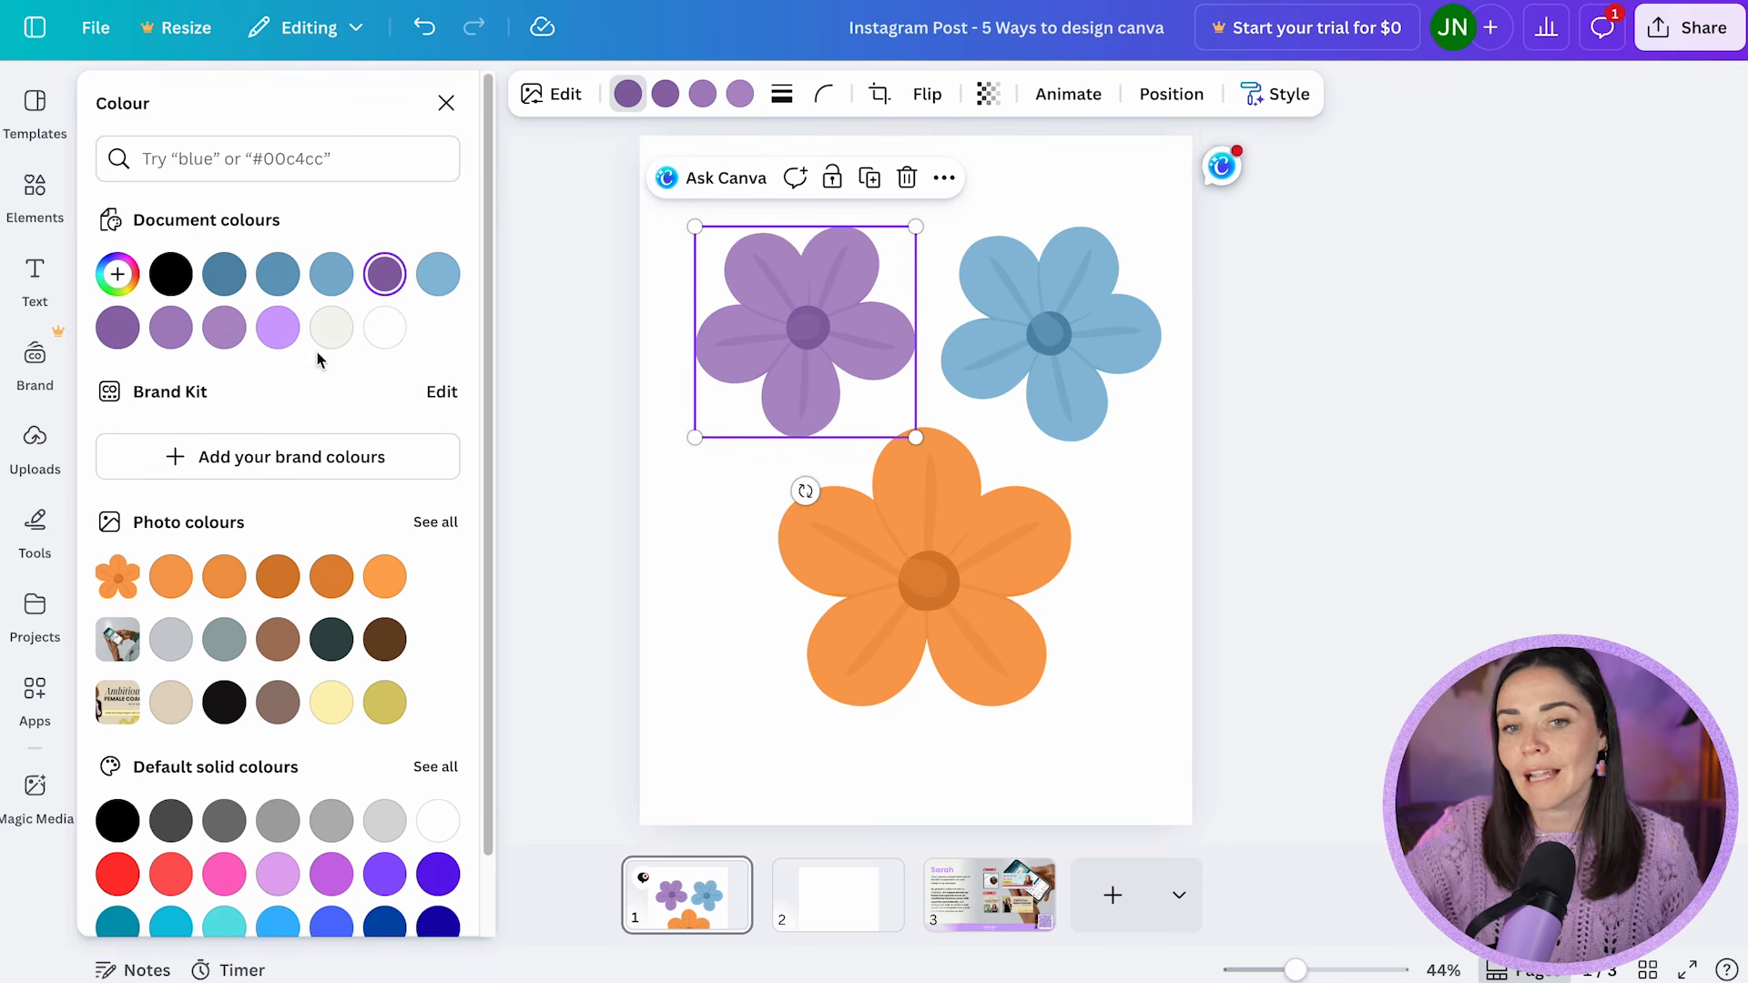
left_click(980, 890)
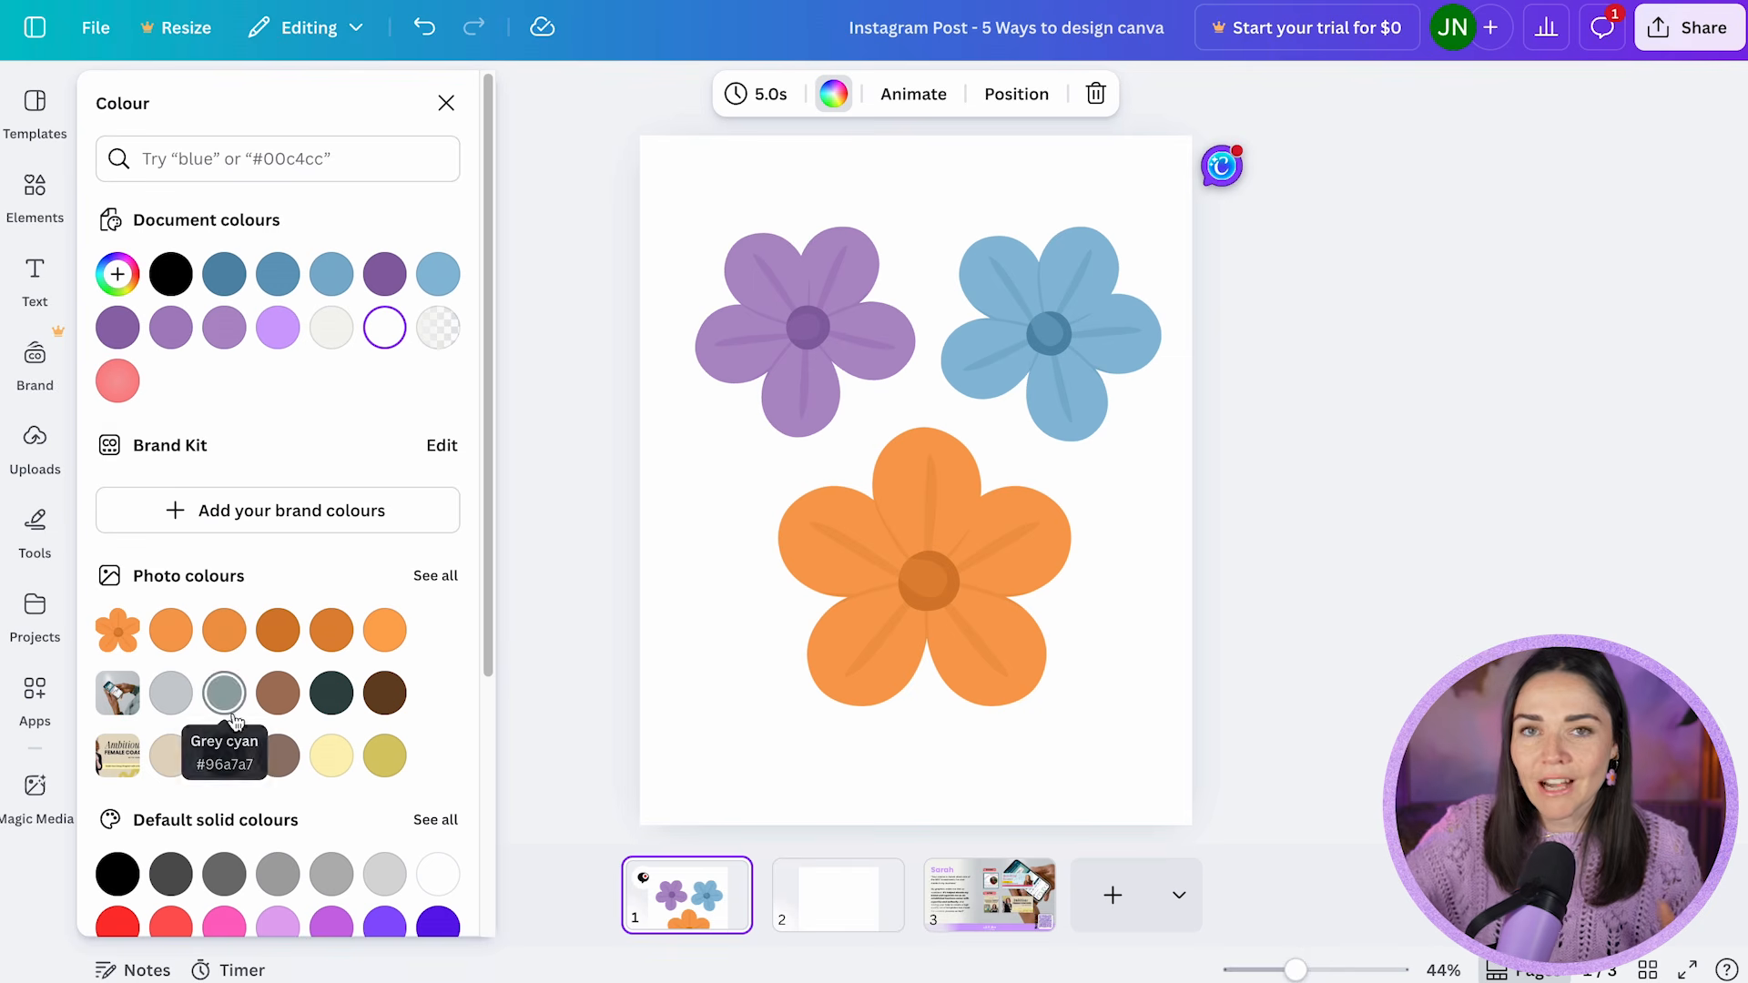
- Return to the blank page, select its background, and look through the default solid and gradient colours
left_click(874, 872)
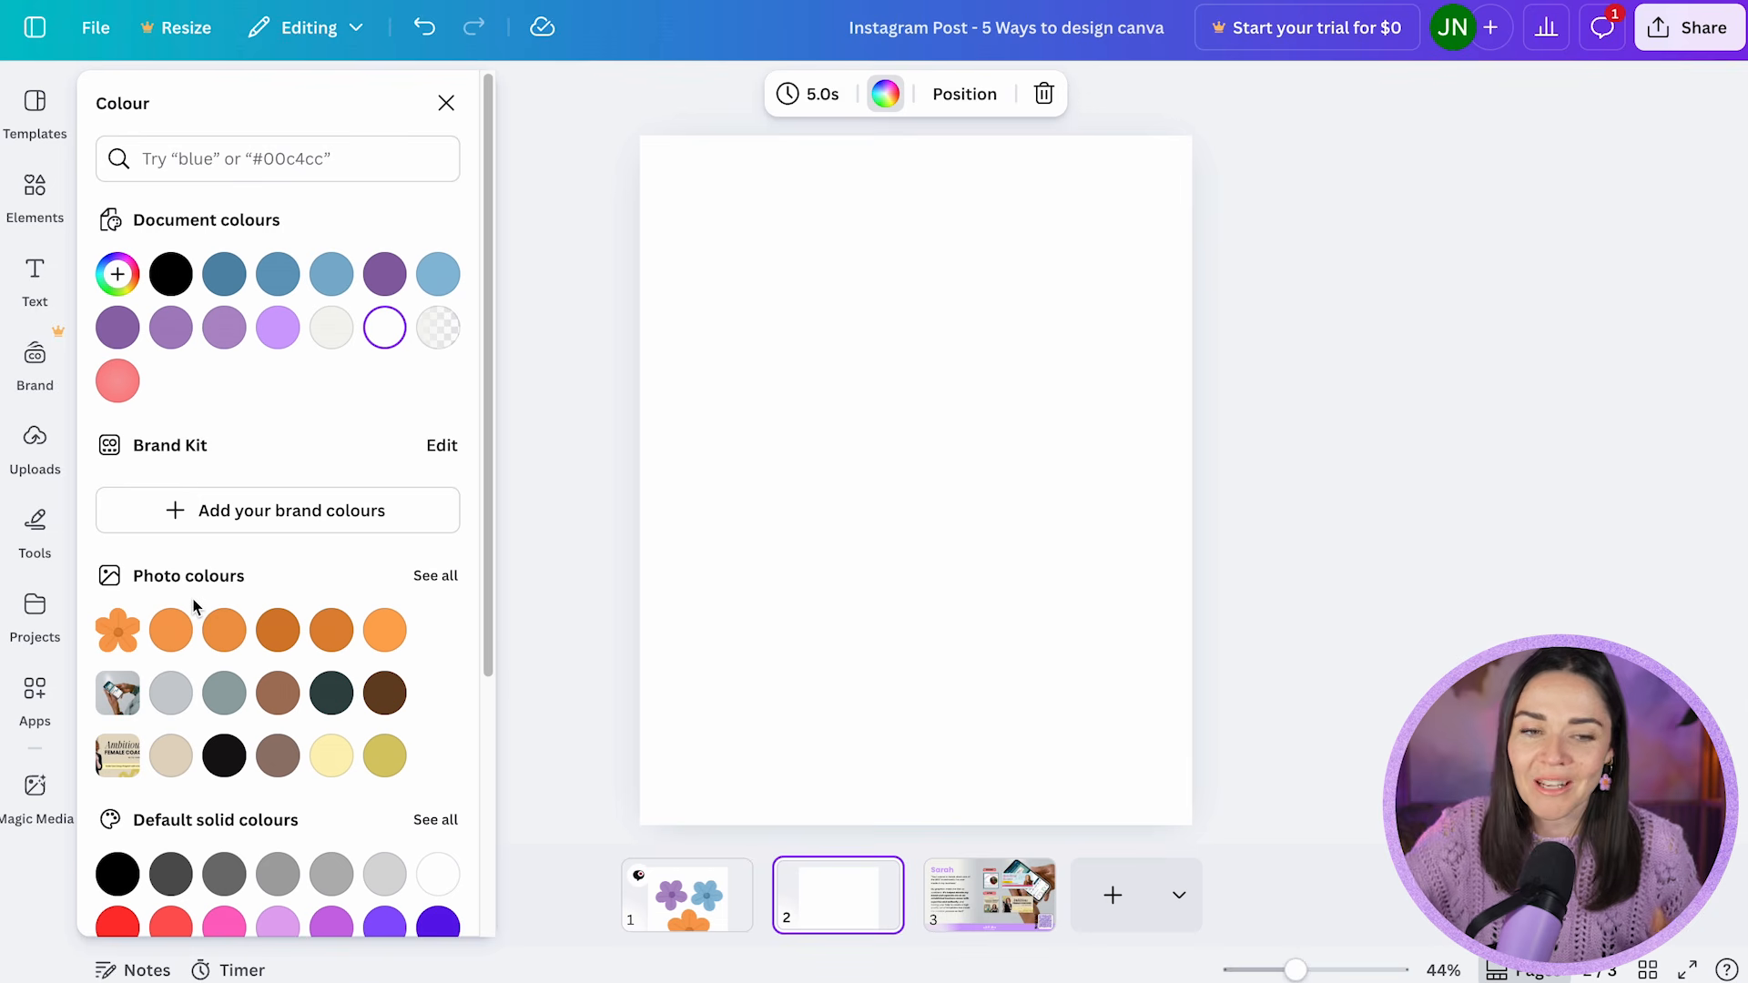
left_click(817, 517)
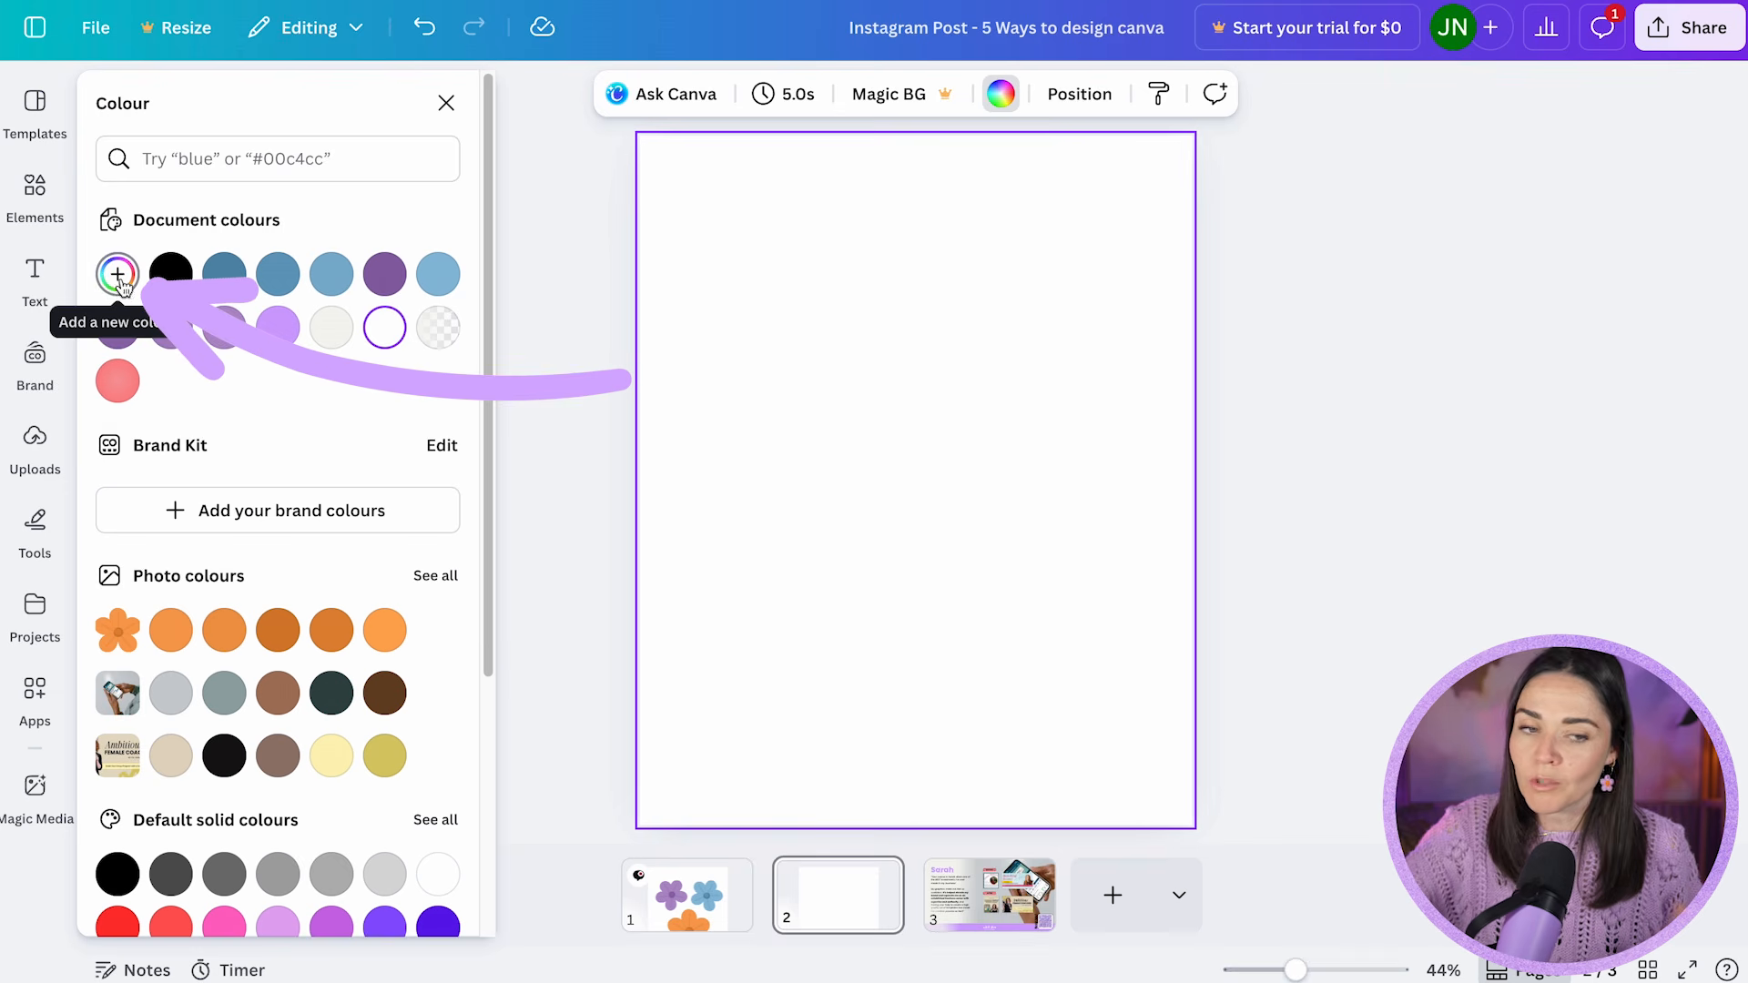
scroll(281, 340, "down", 4)
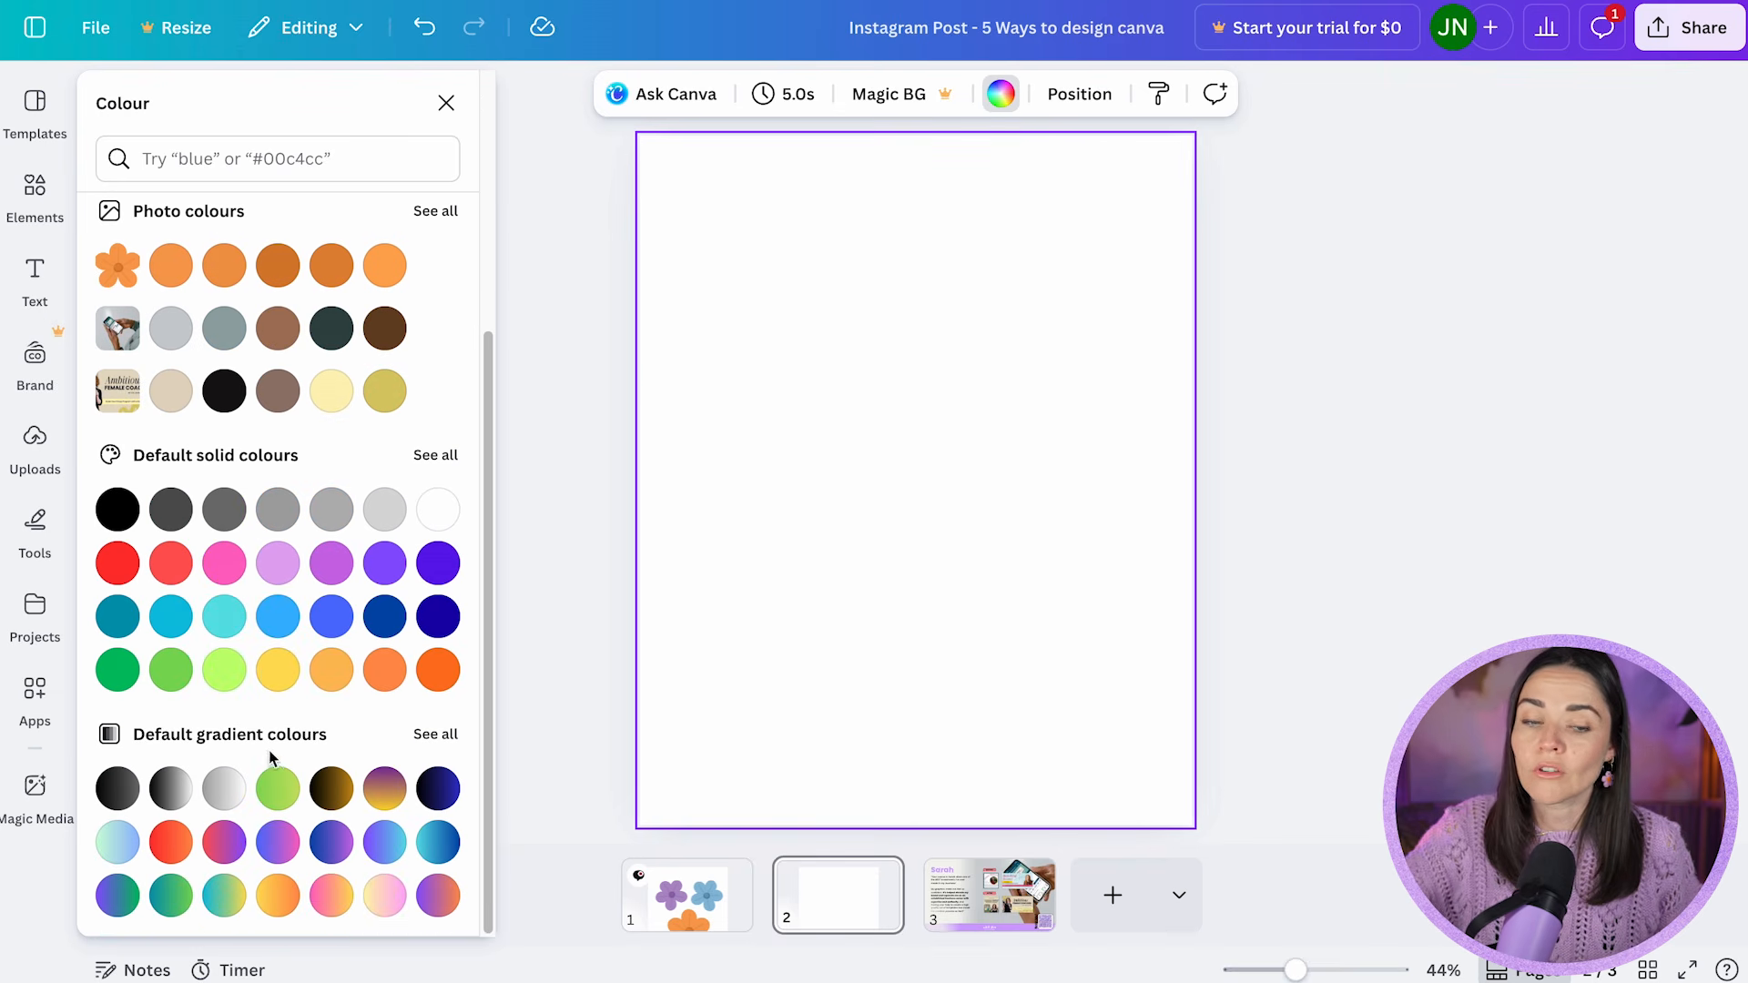
scroll(287, 766, "up", 4)
- Search the colours for "green", look through the shades, and clear the search
left_click(282, 157)
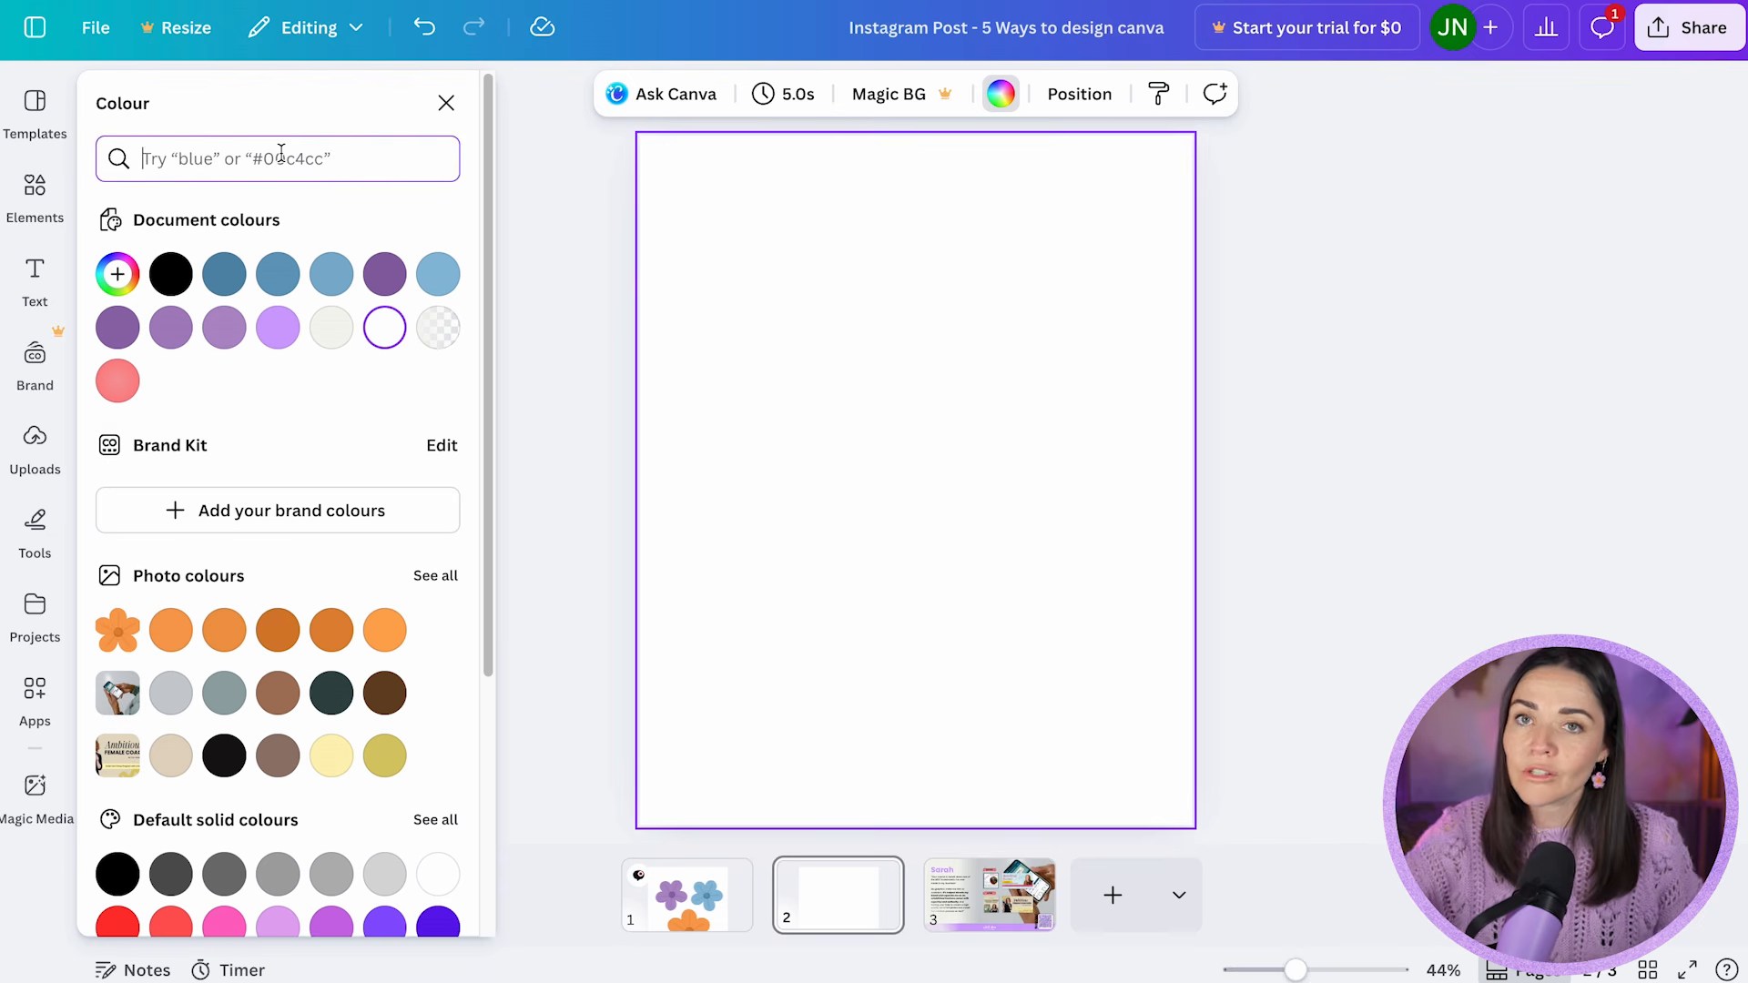
type("green")
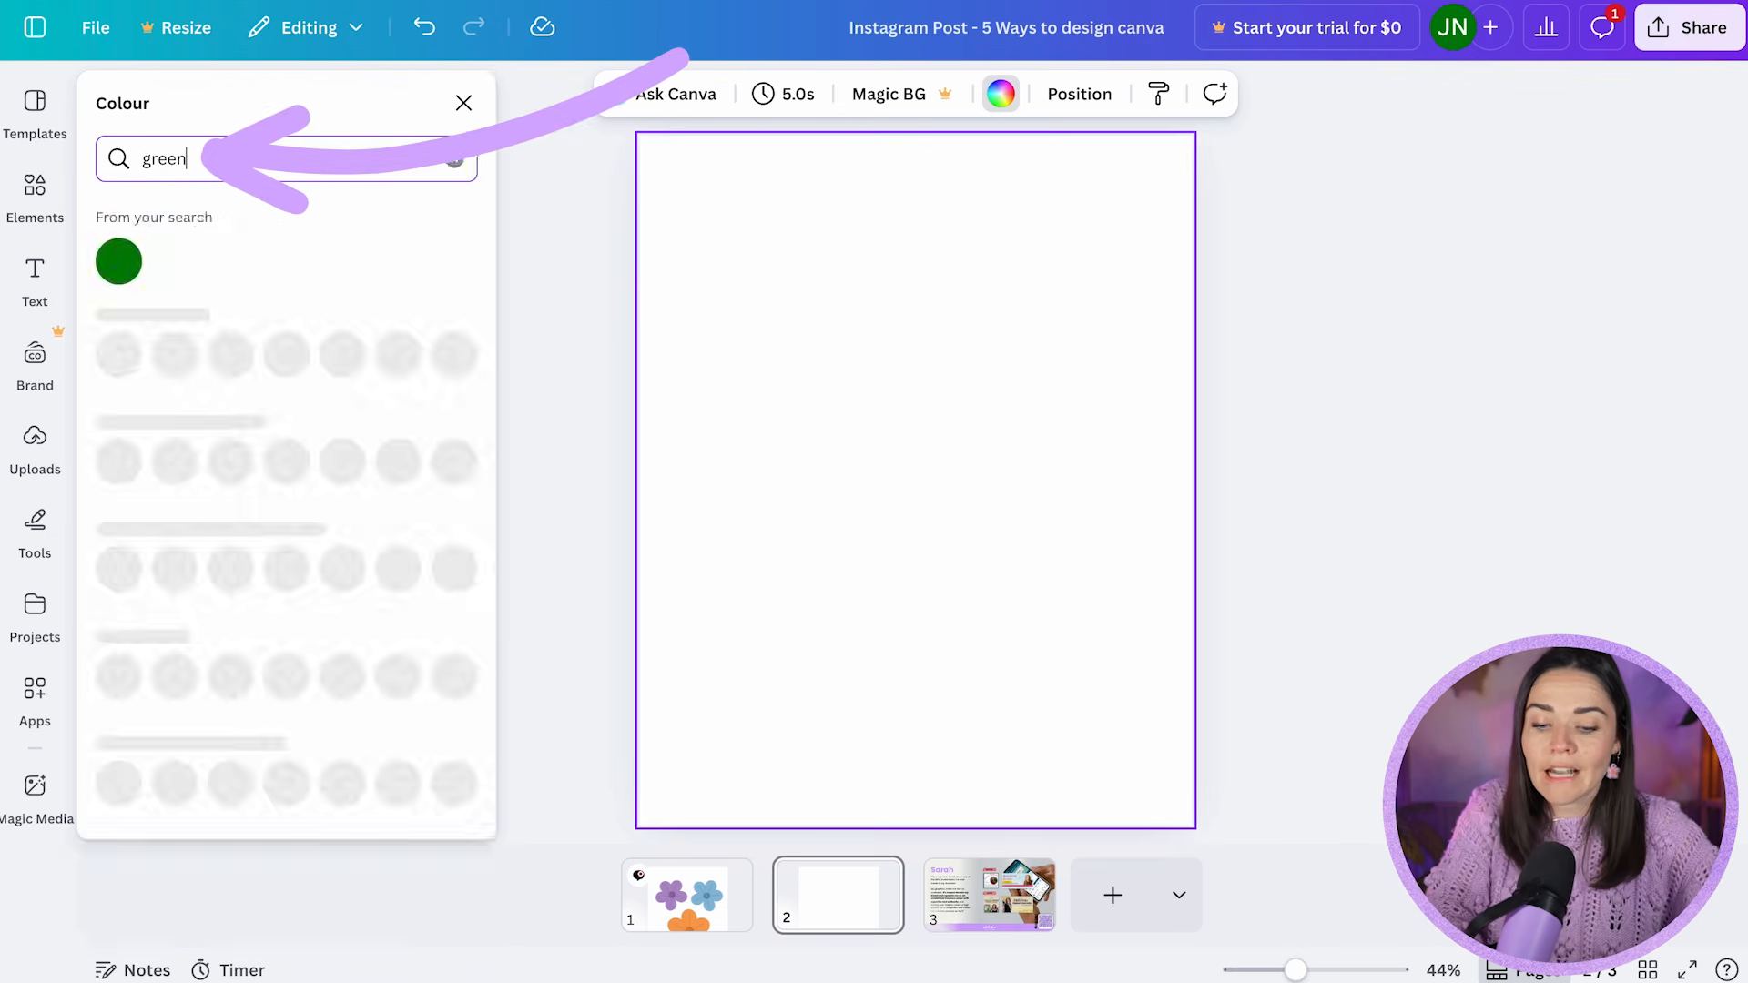
scroll(285, 406, "down", 8)
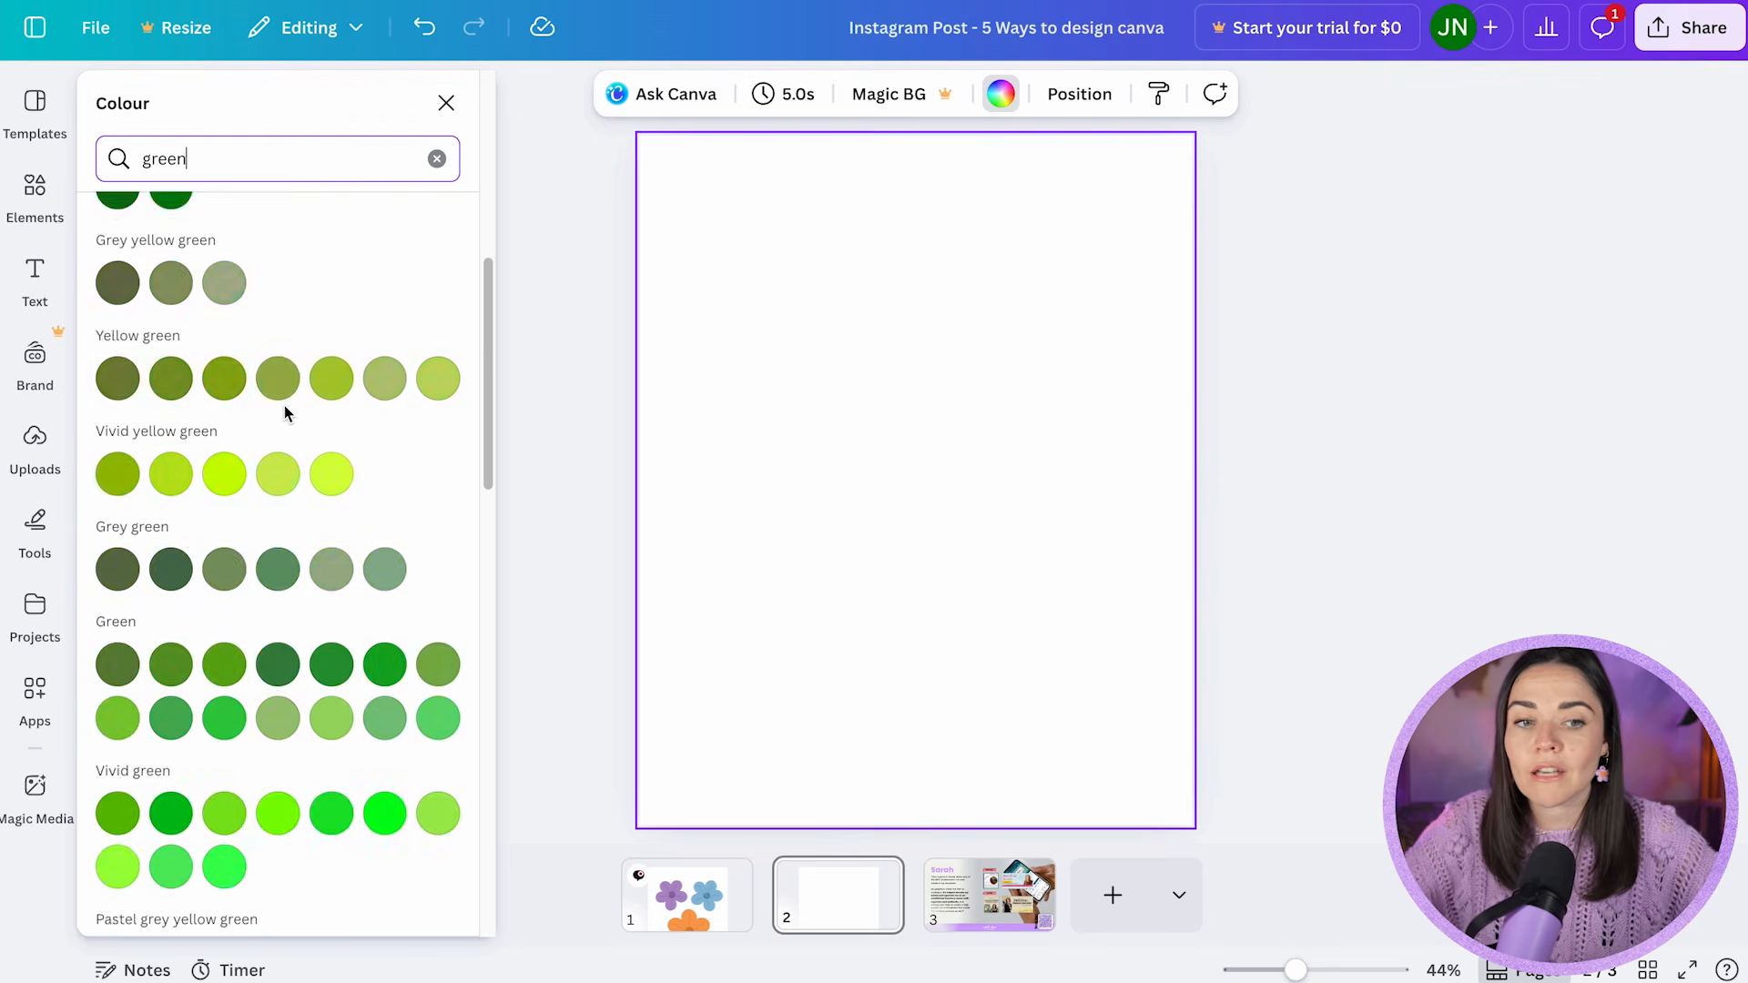
left_click(437, 158)
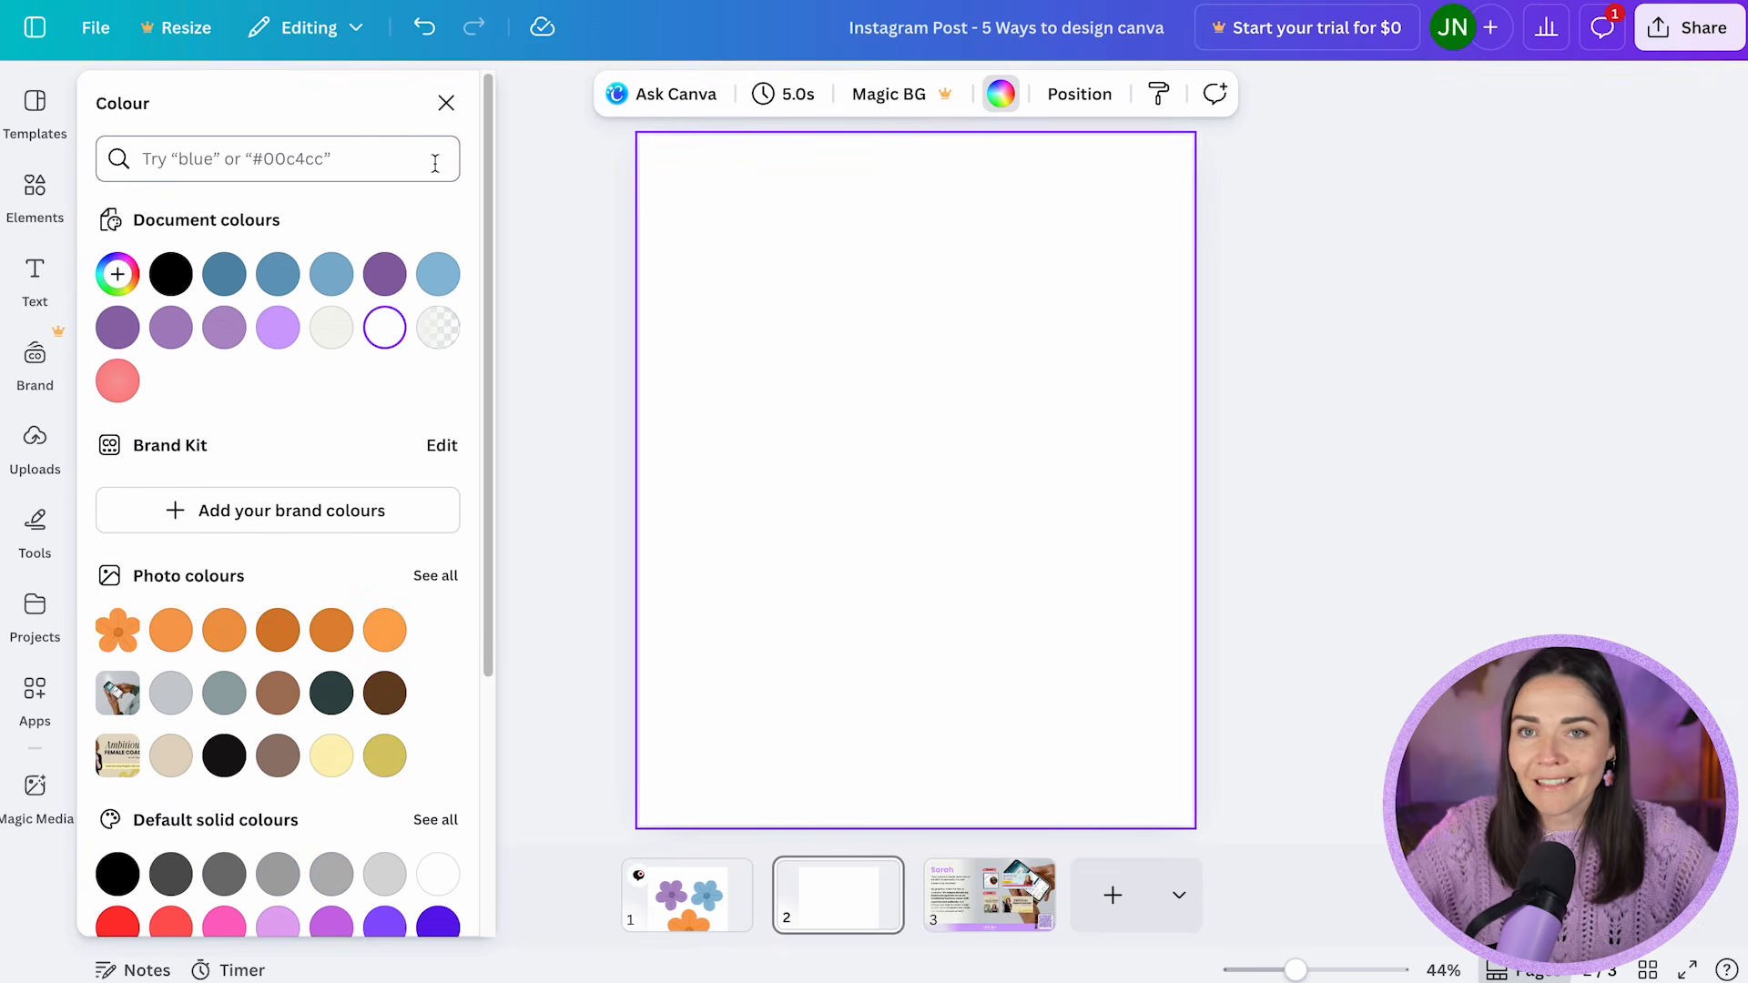
- Start a new custom solid colour for the page background and try different reds, ending on #D15656
left_click(117, 278)
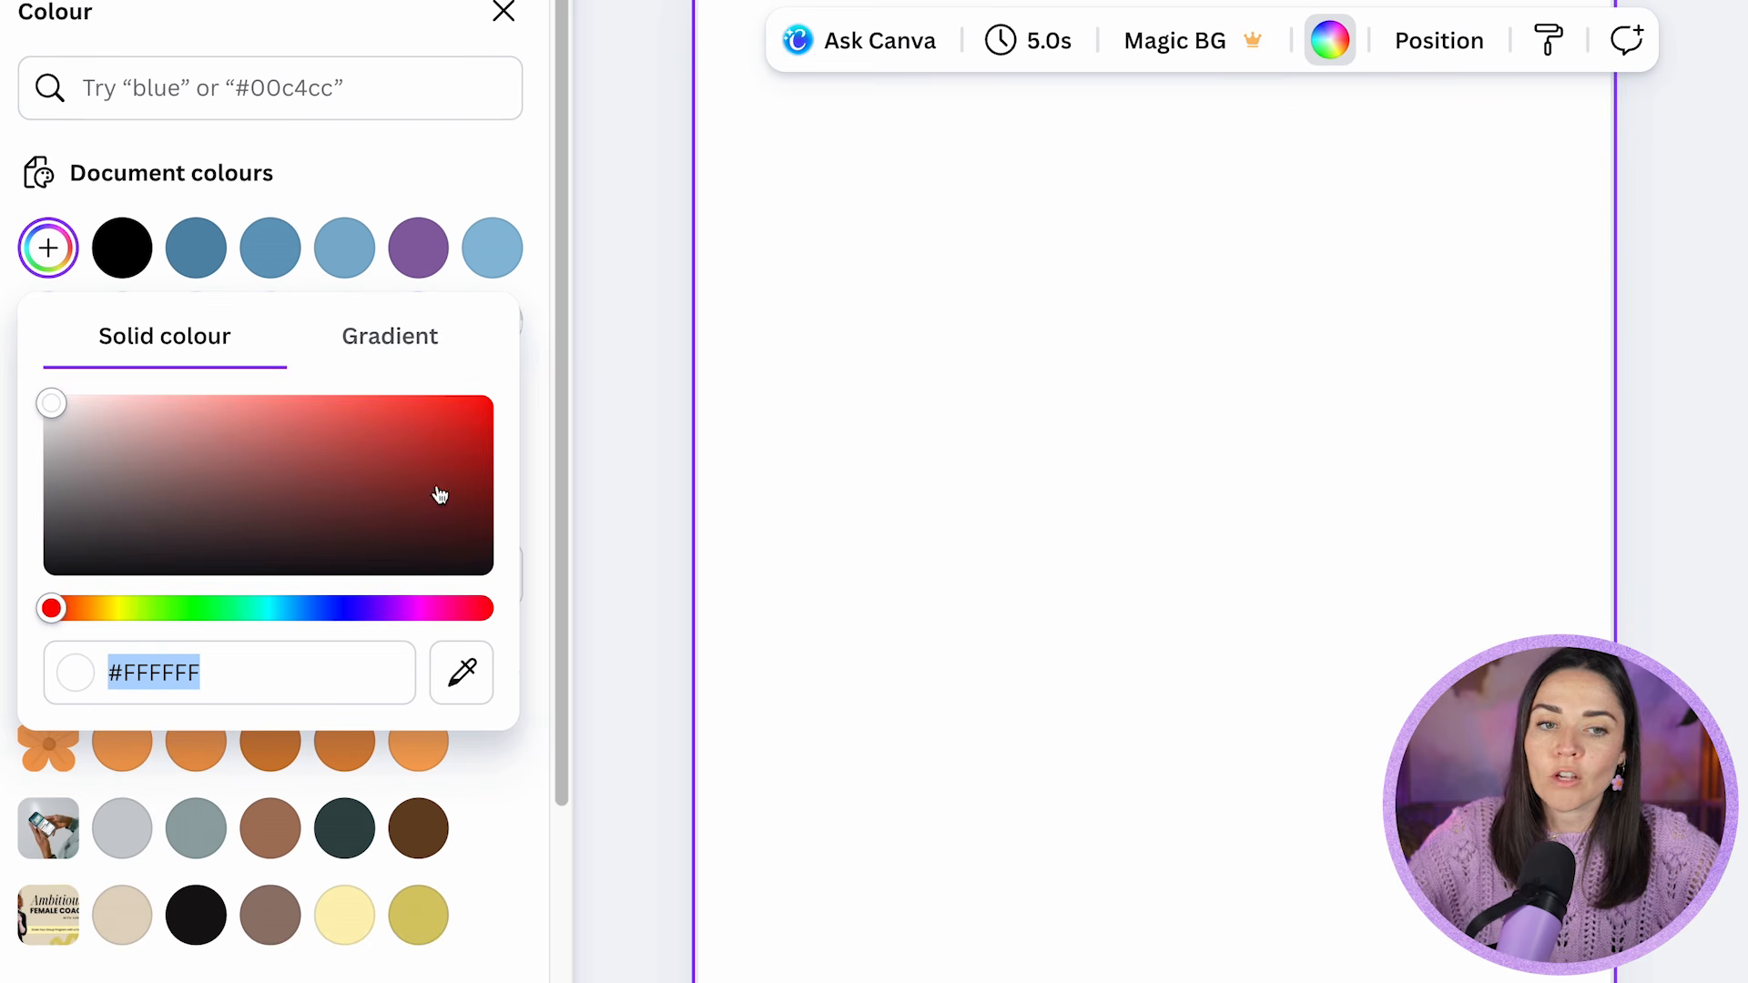
left_click_drag(54, 412, 276, 470)
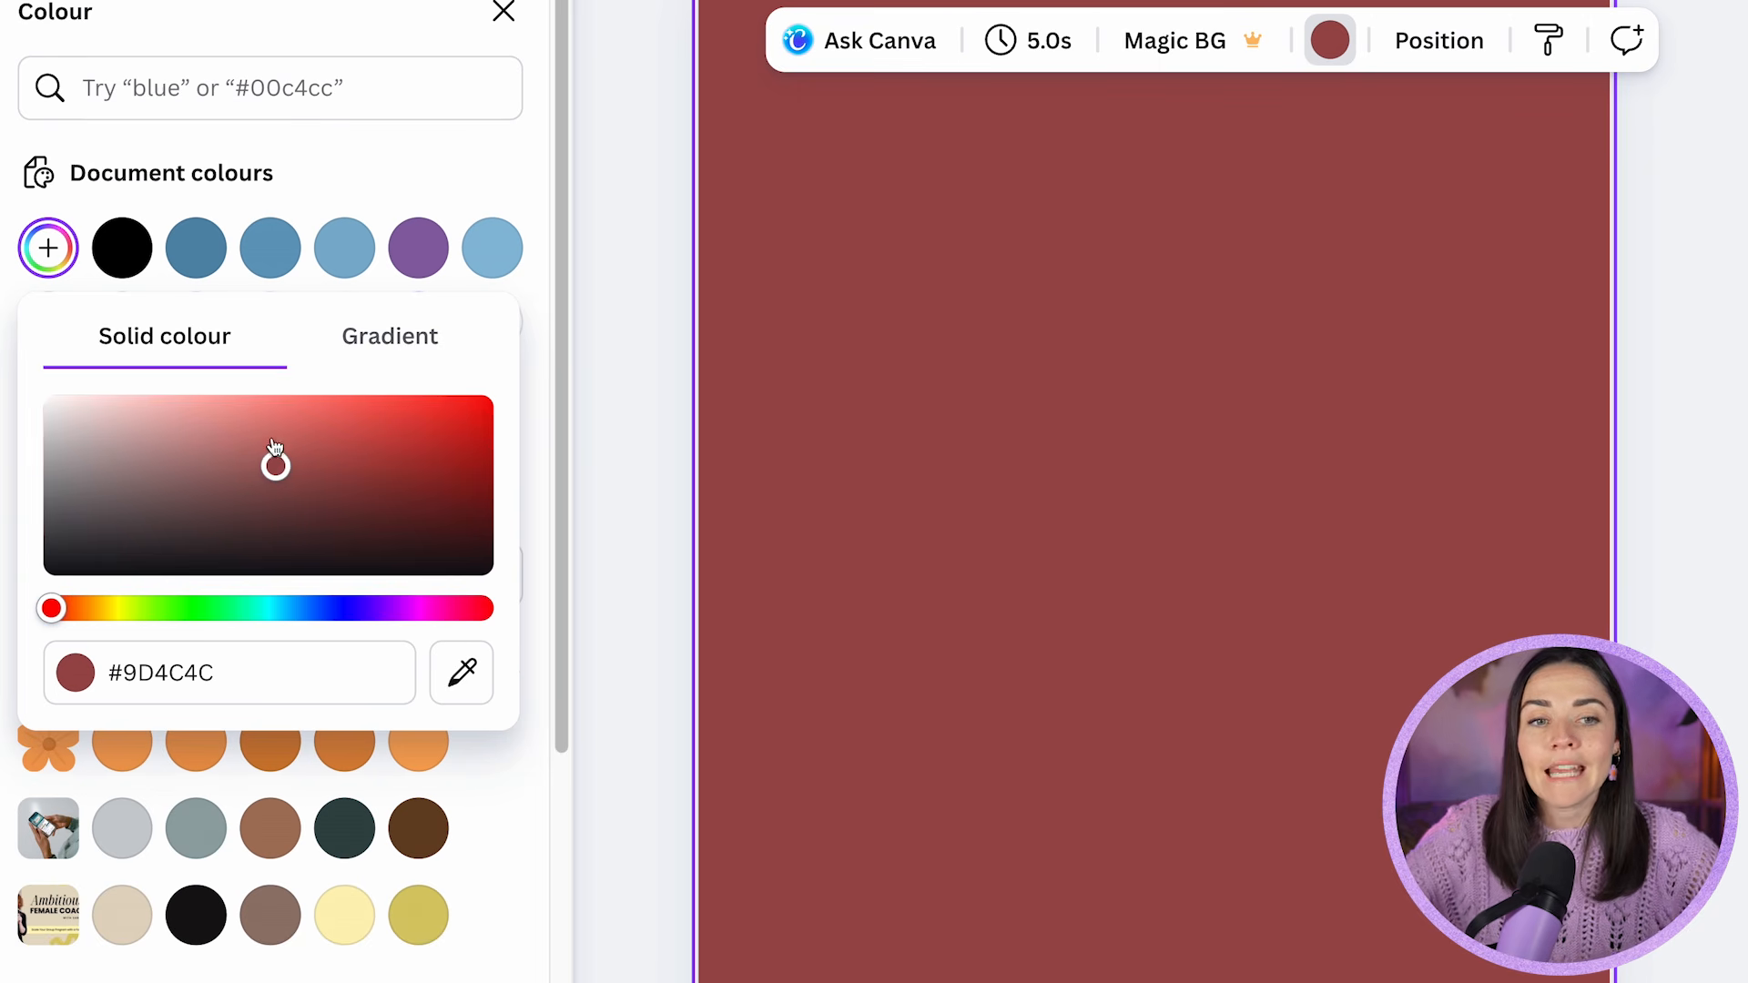
left_click(364, 407)
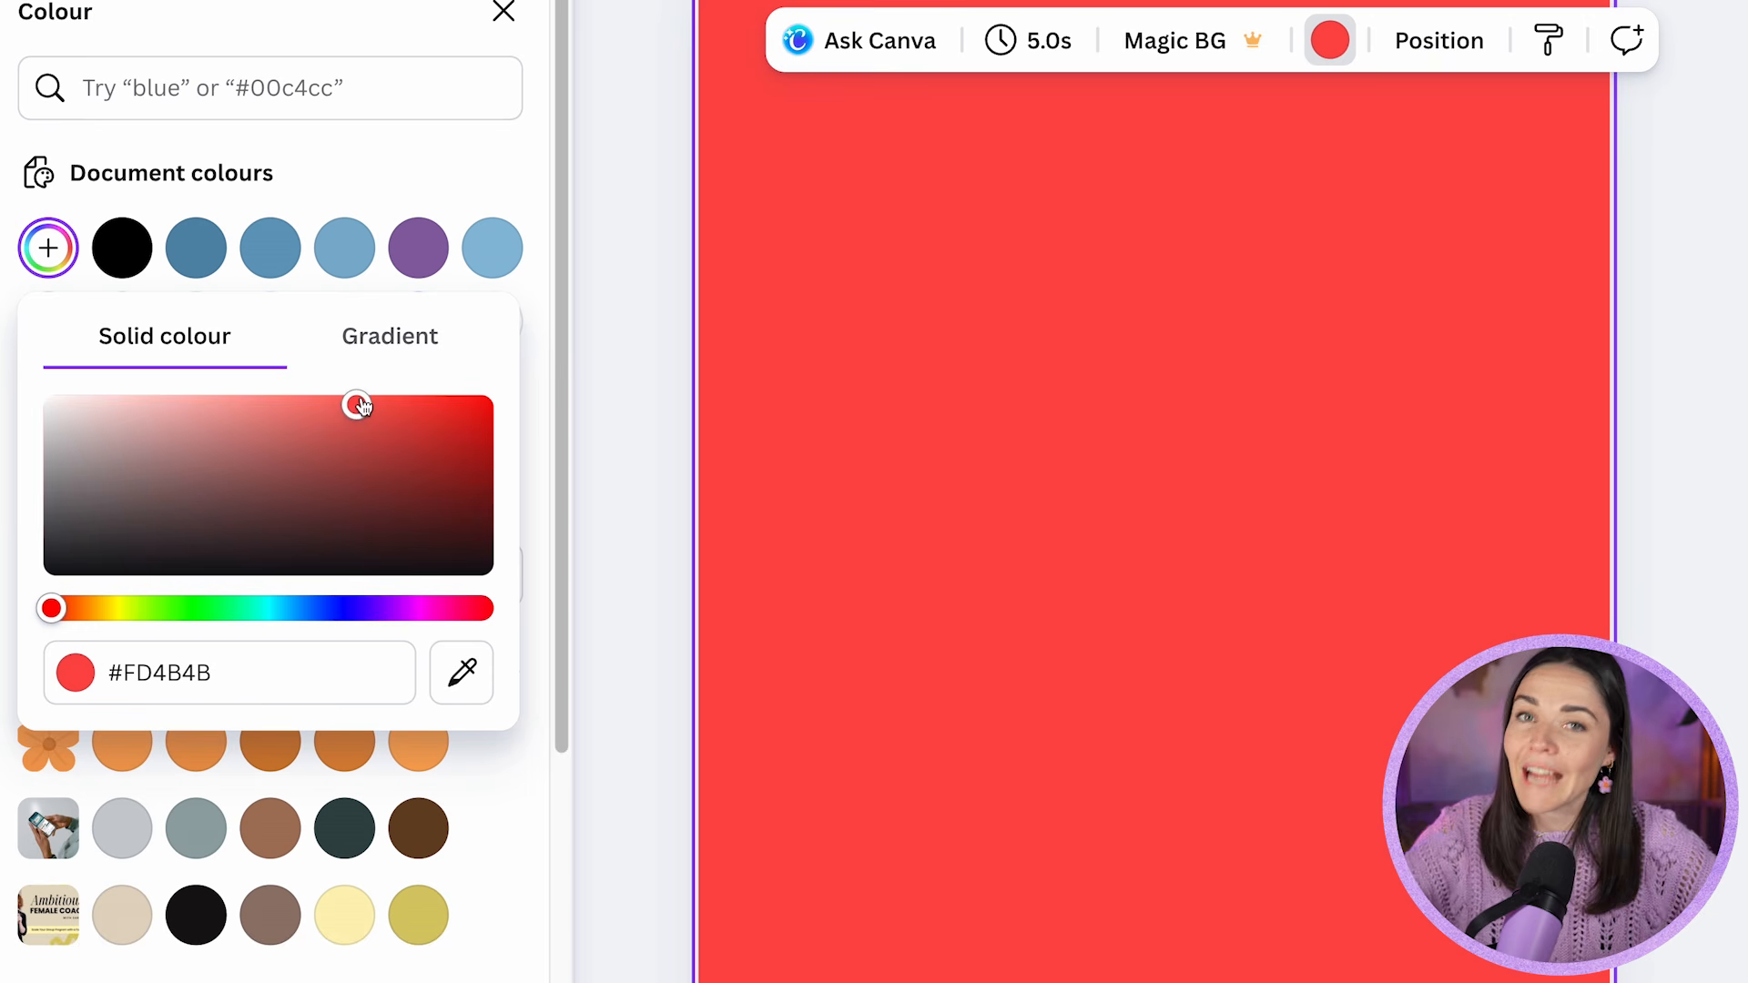
left_click(328, 444)
mouse_move(320, 437)
left_mouse_down()
mouse_move(355, 398)
mouse_move(323, 431)
left_mouse_up()
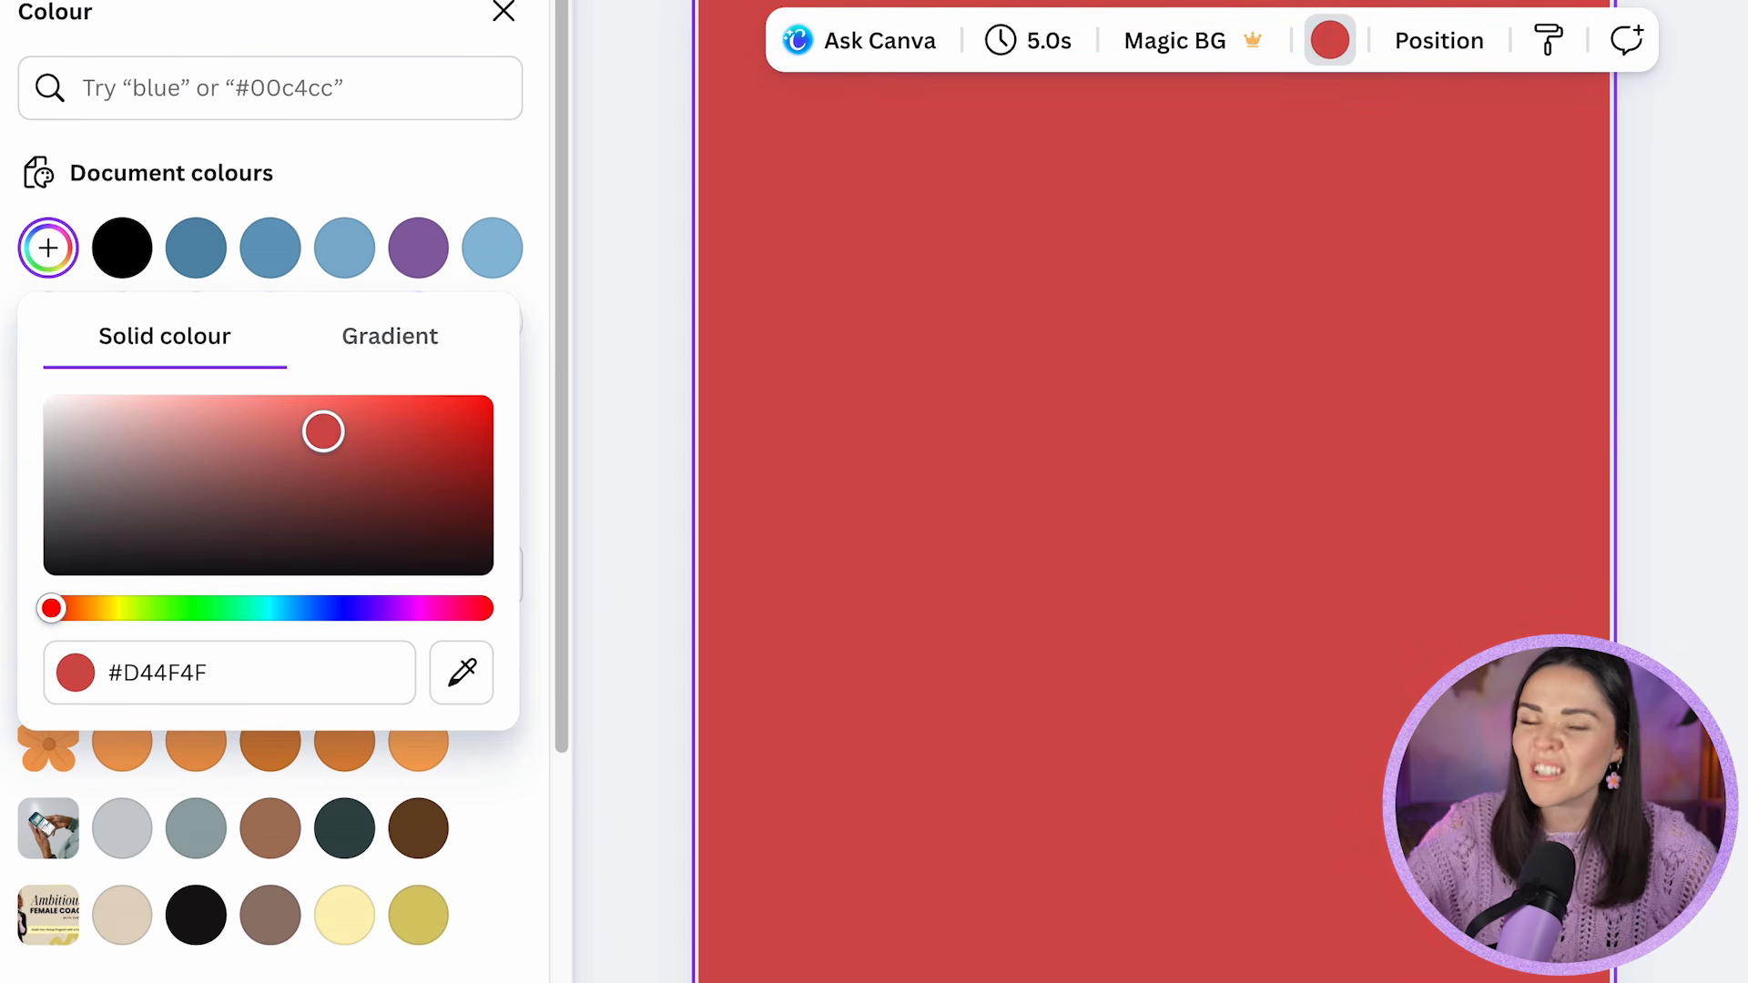
left_click_drag(323, 432, 286, 457)
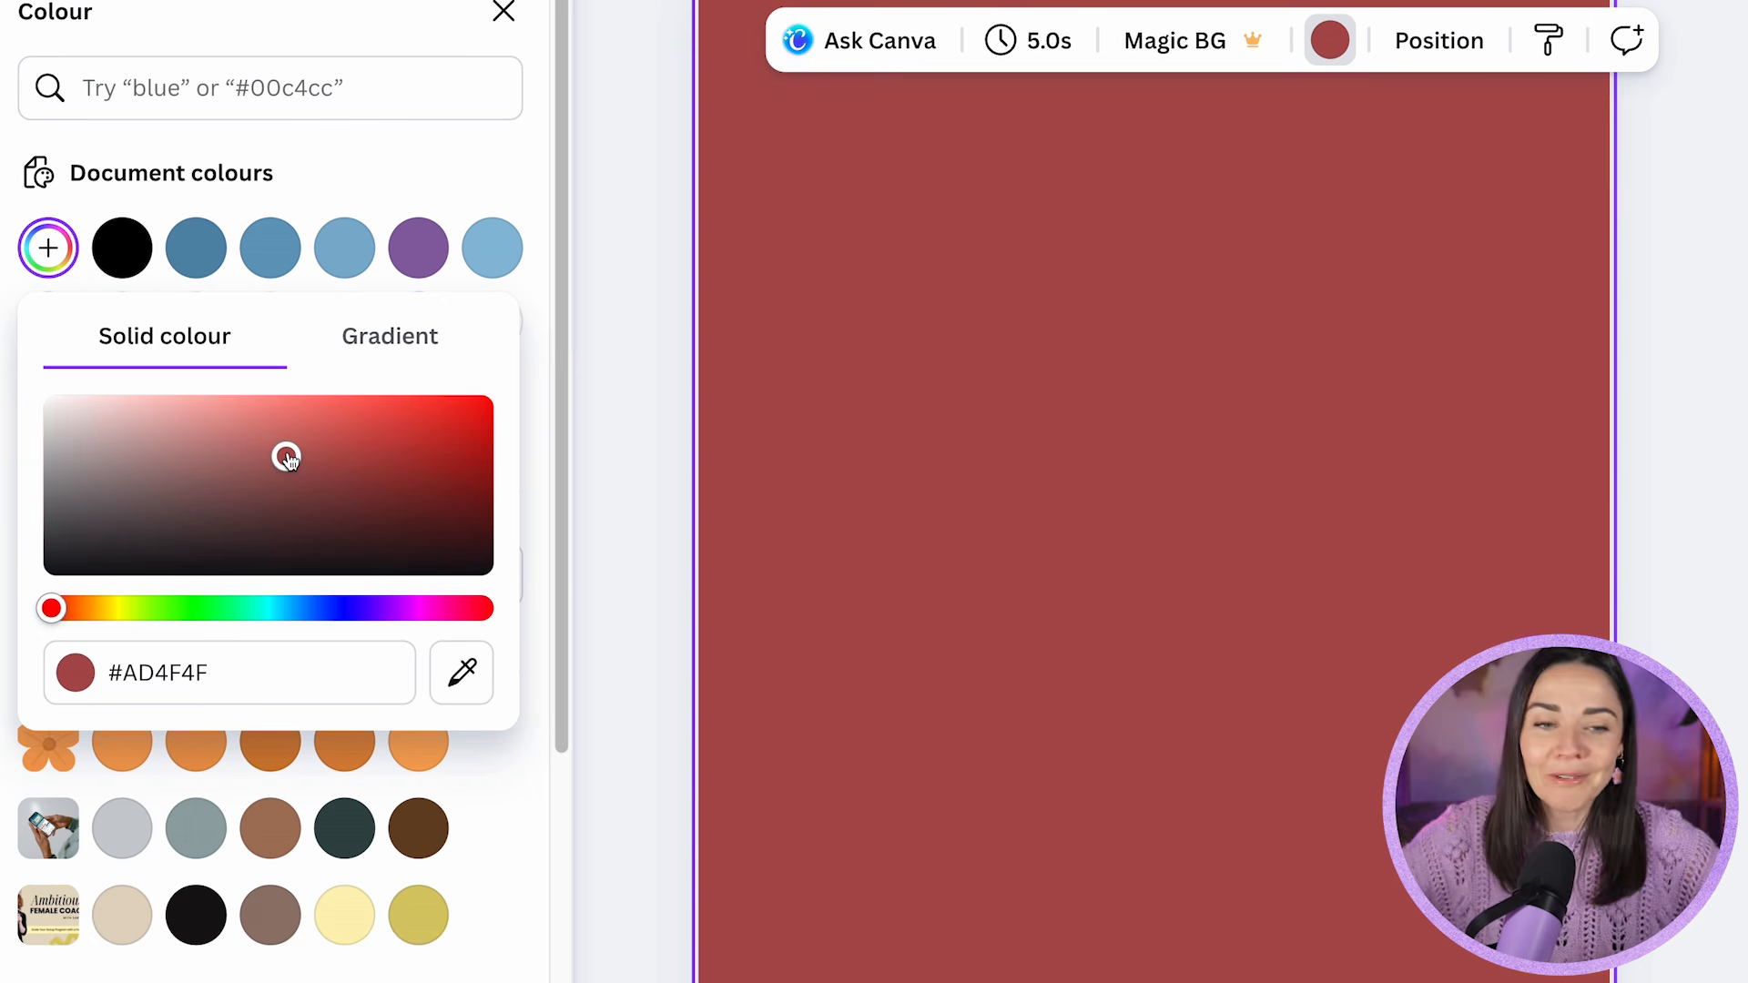
left_click_drag(128, 413, 308, 431)
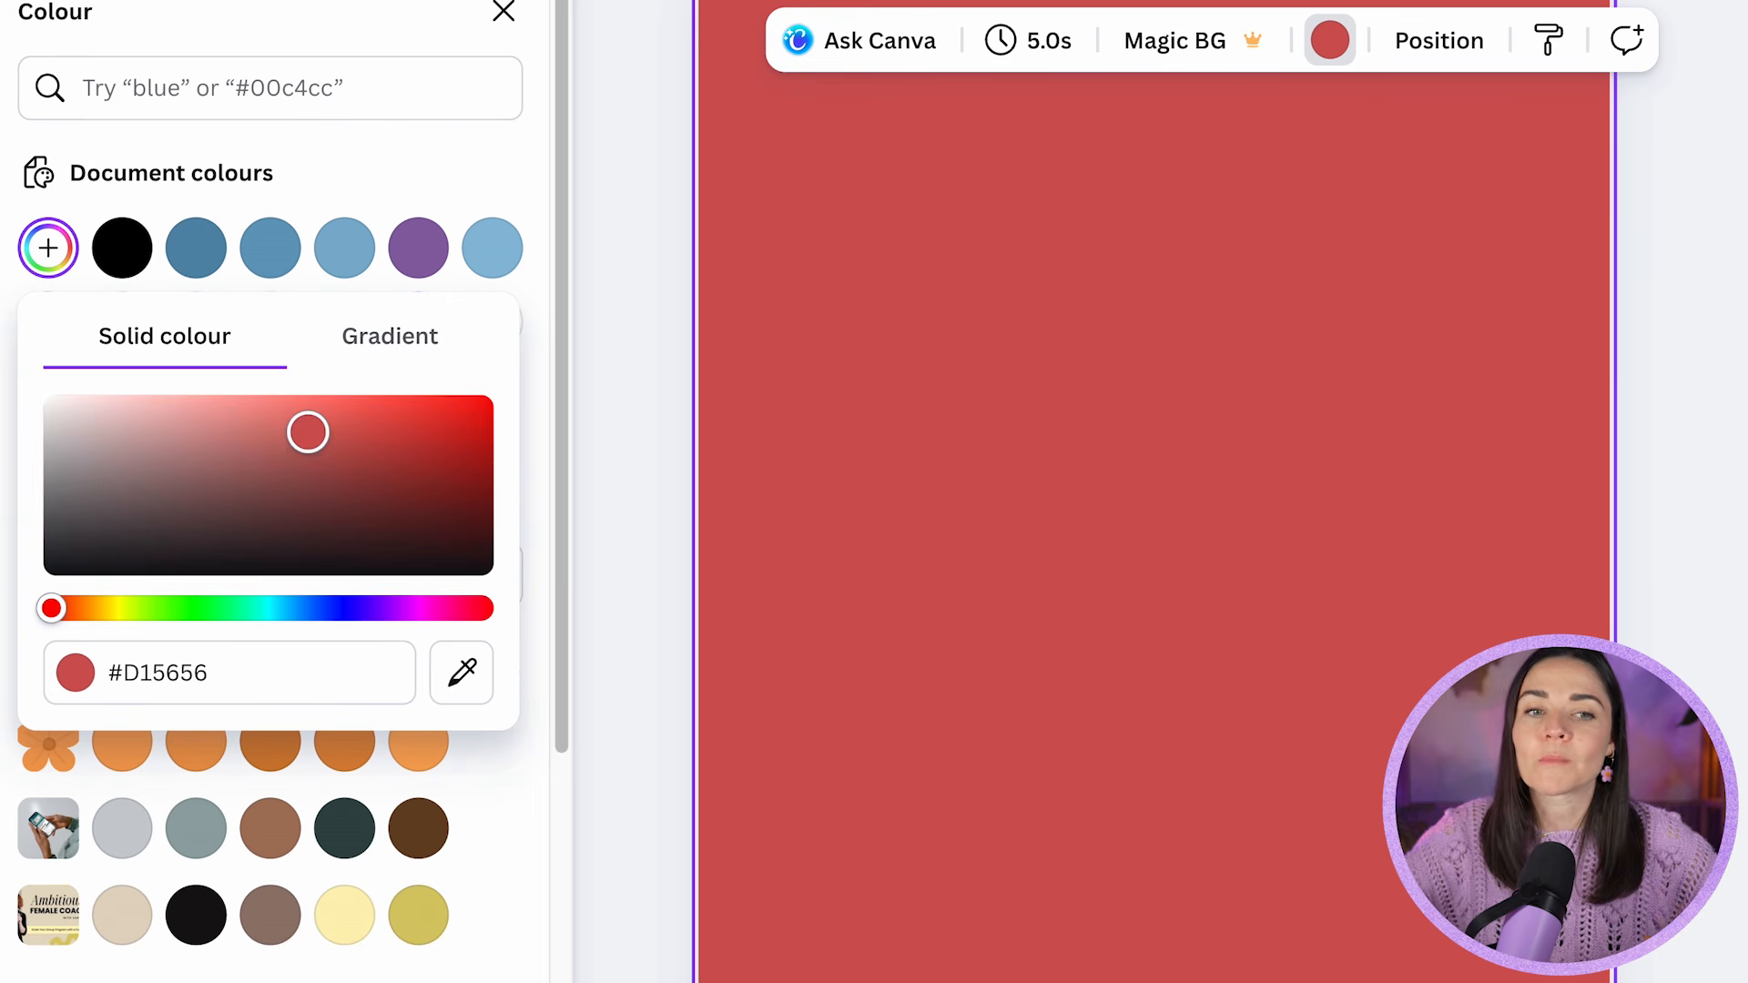
- Try an orange background with hue and brightness set to #FF723E, and shift the hue to red #FF3E3E
left_click(51, 613)
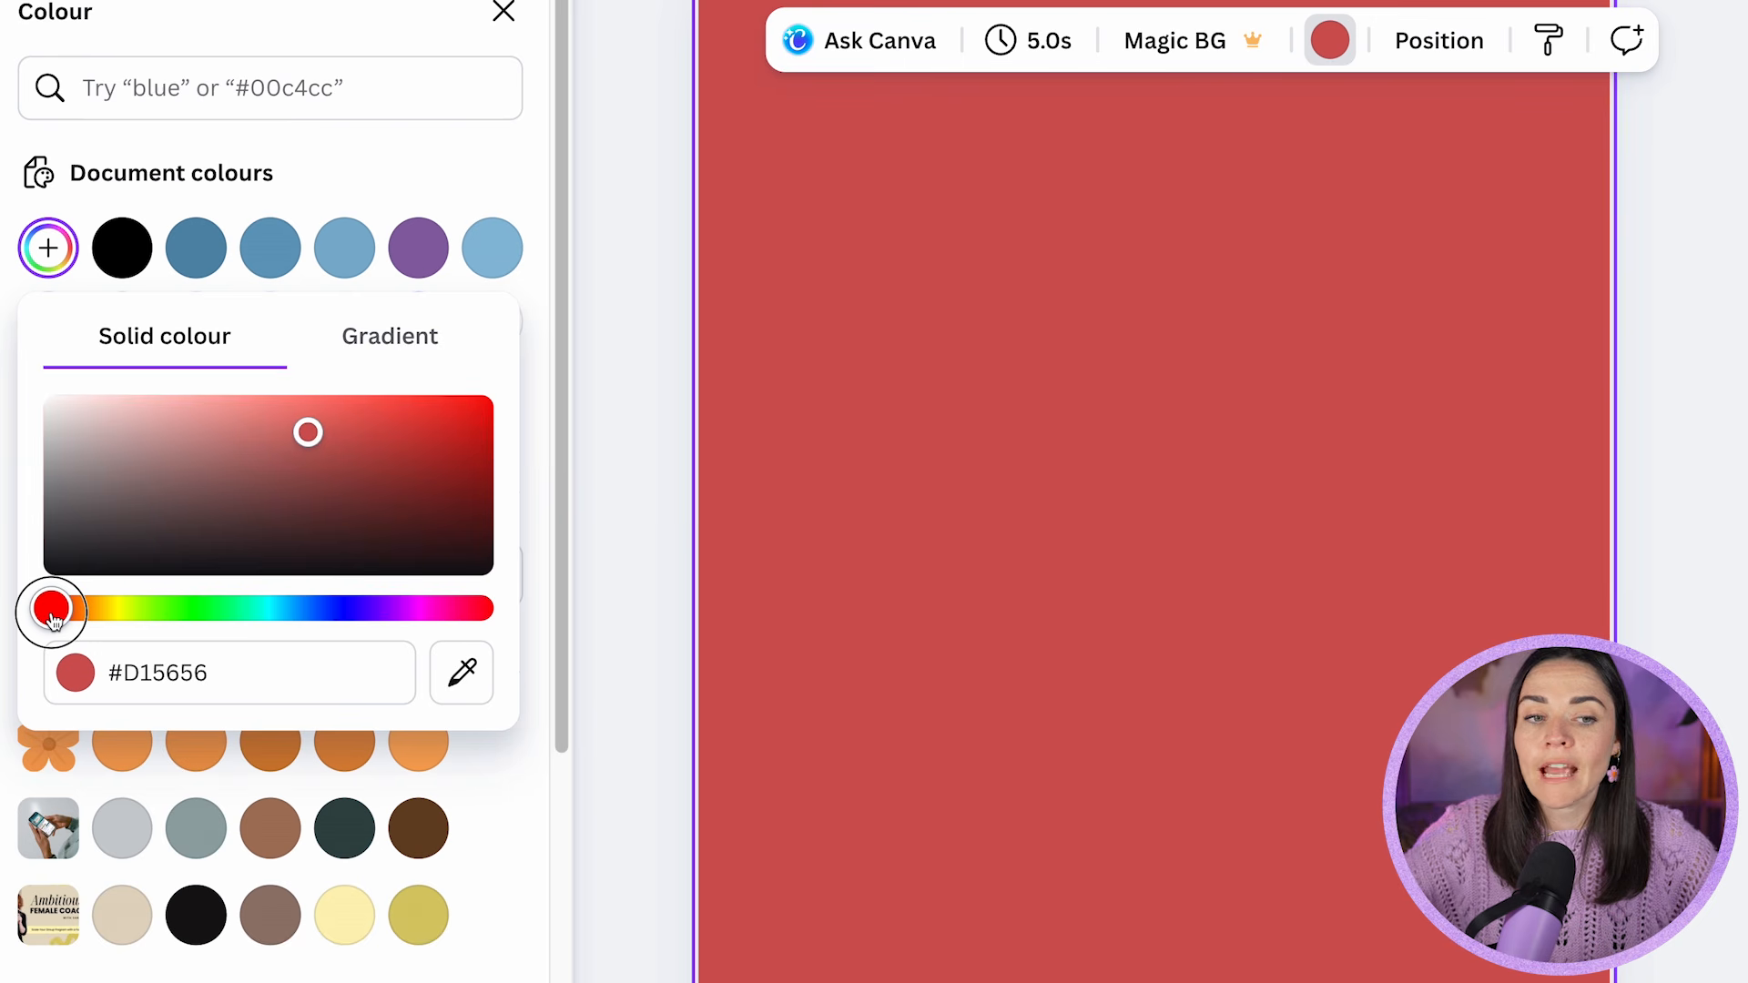
left_click_drag(52, 614, 70, 619)
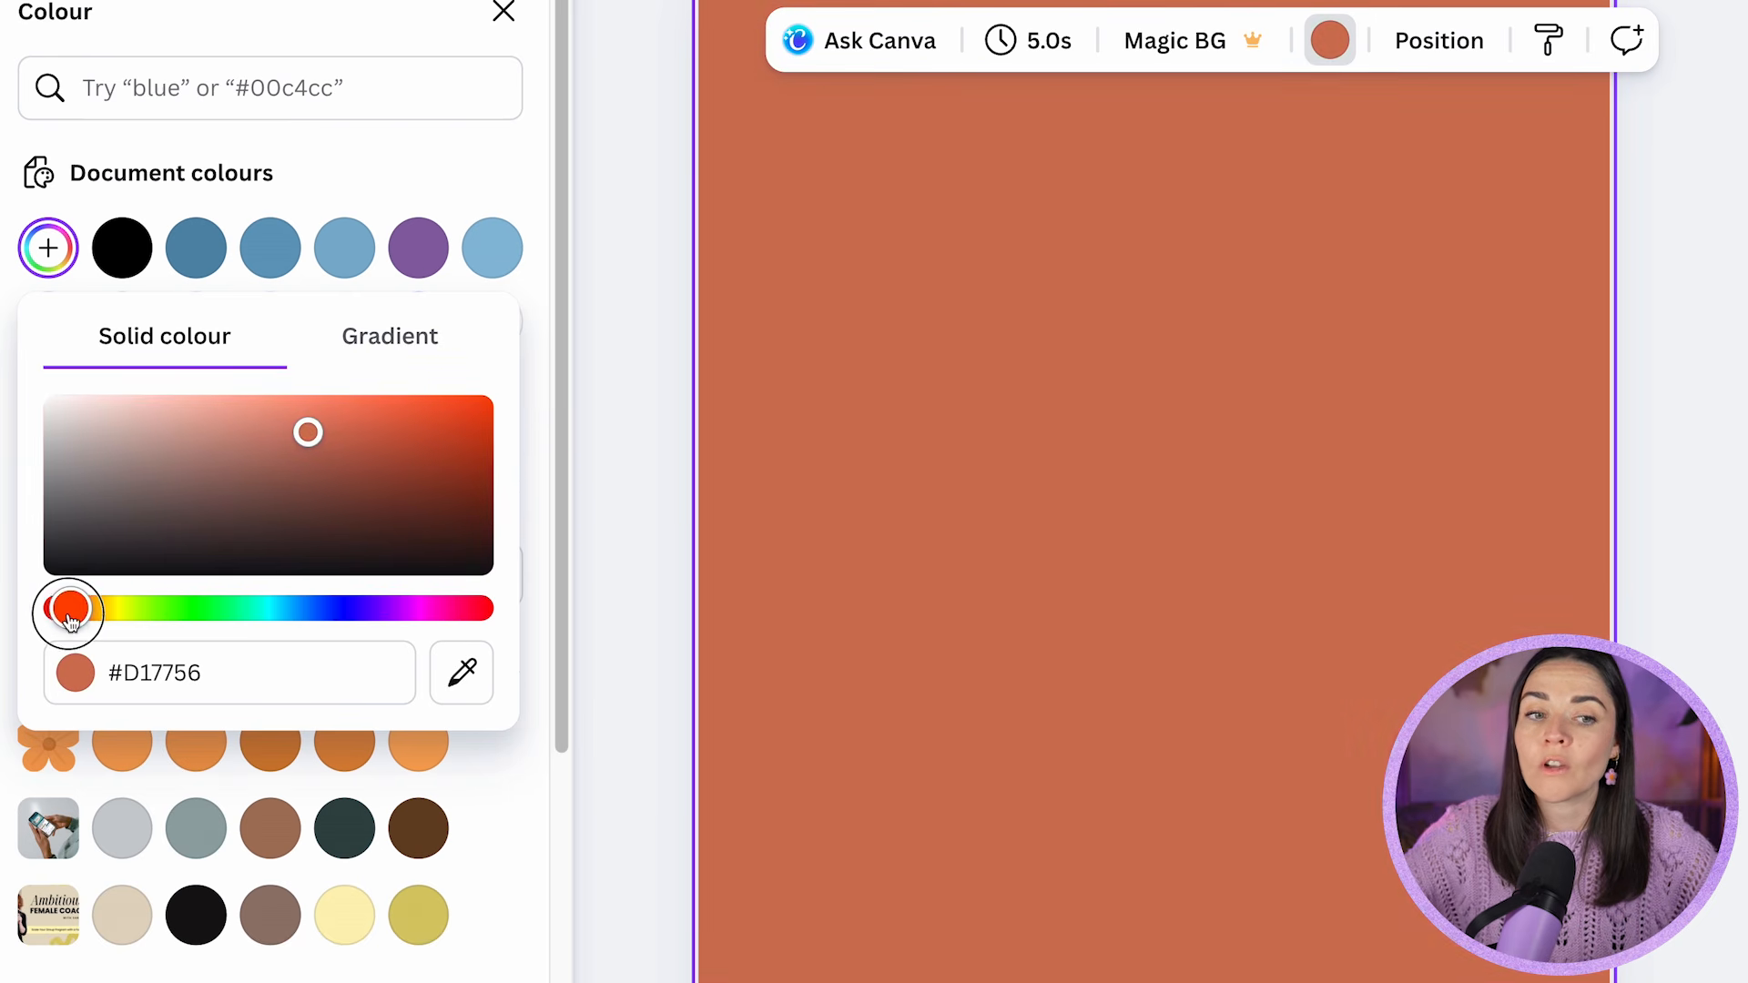
left_click_drag(308, 433, 378, 402)
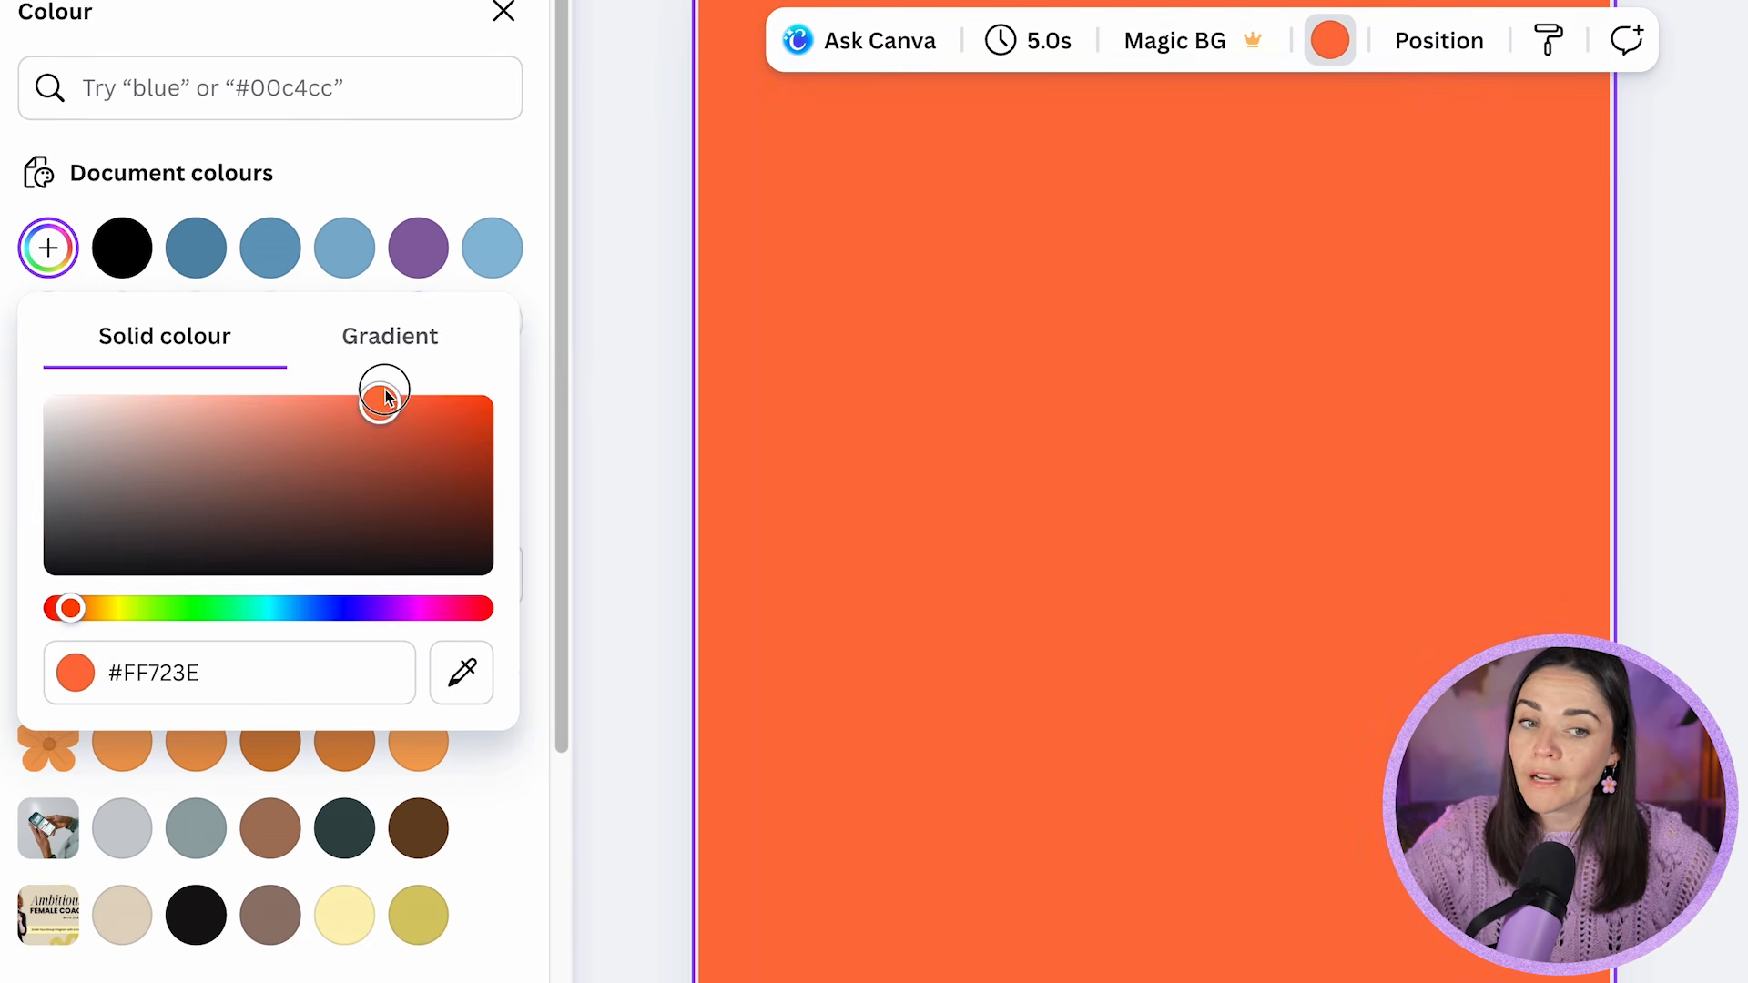
left_click_drag(70, 608, 515, 618)
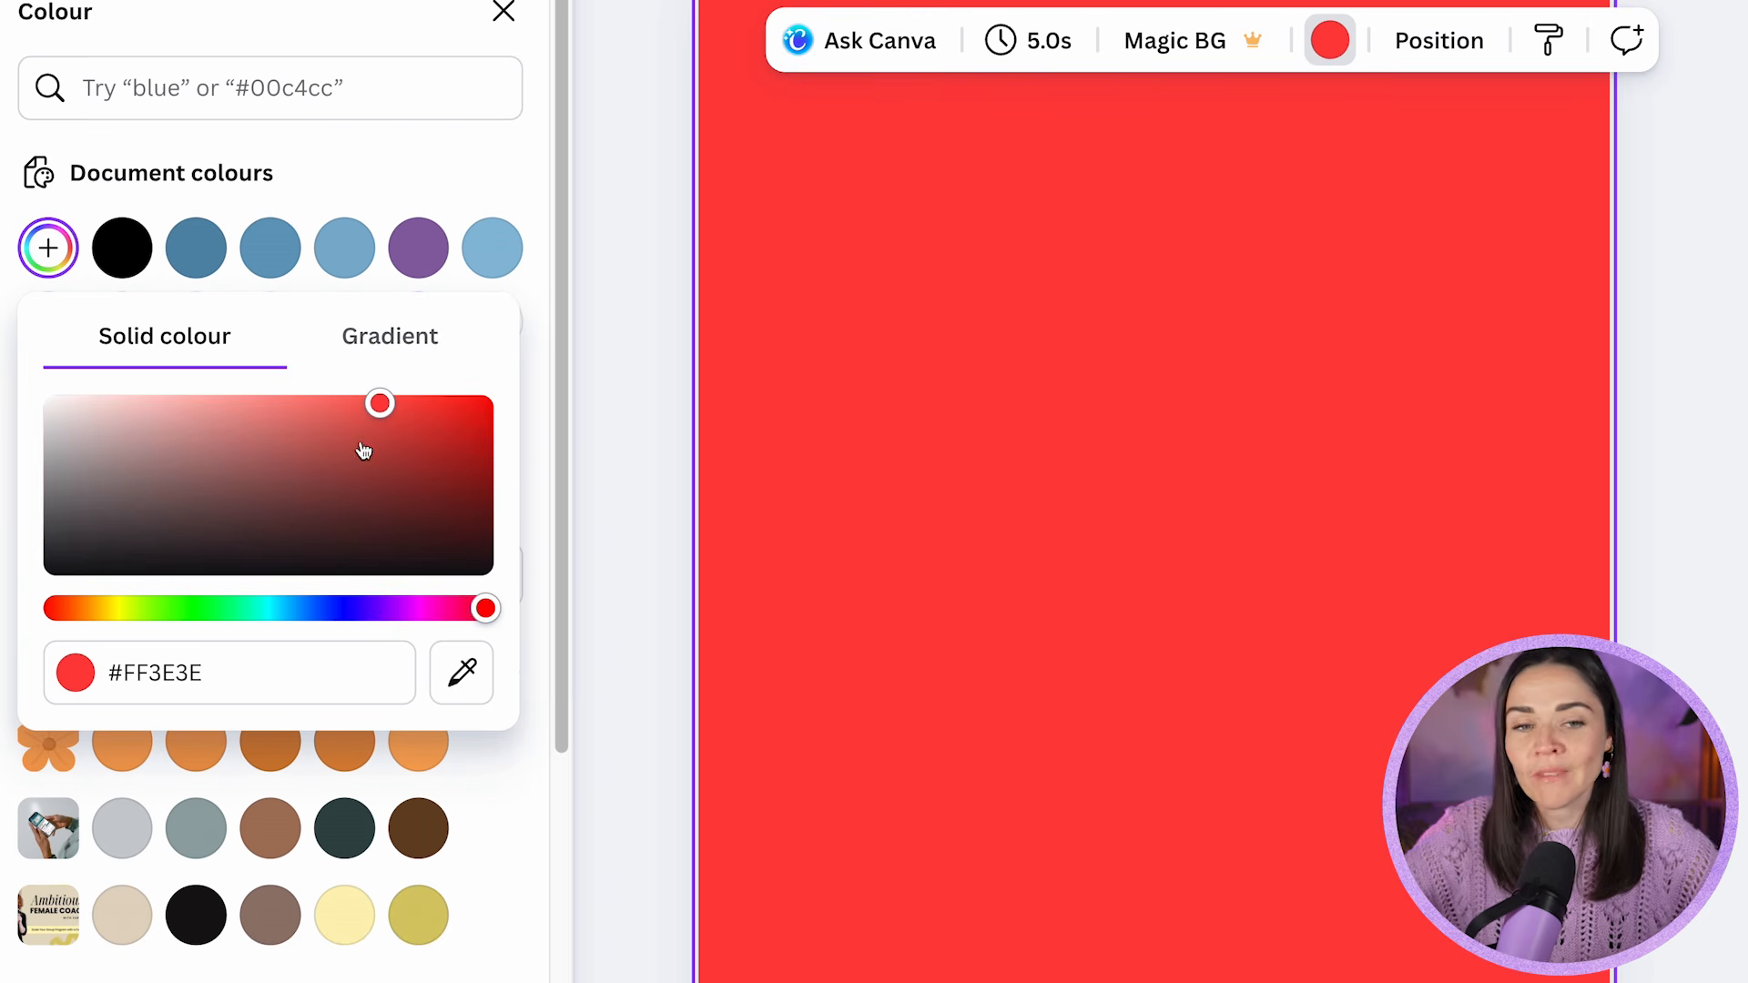
- Set the page background to the light purple #CE90FF by adjusting its shade and hue
left_click_drag(379, 403, 252, 416)
left_click(383, 608)
left_click_drag(238, 404, 239, 403)
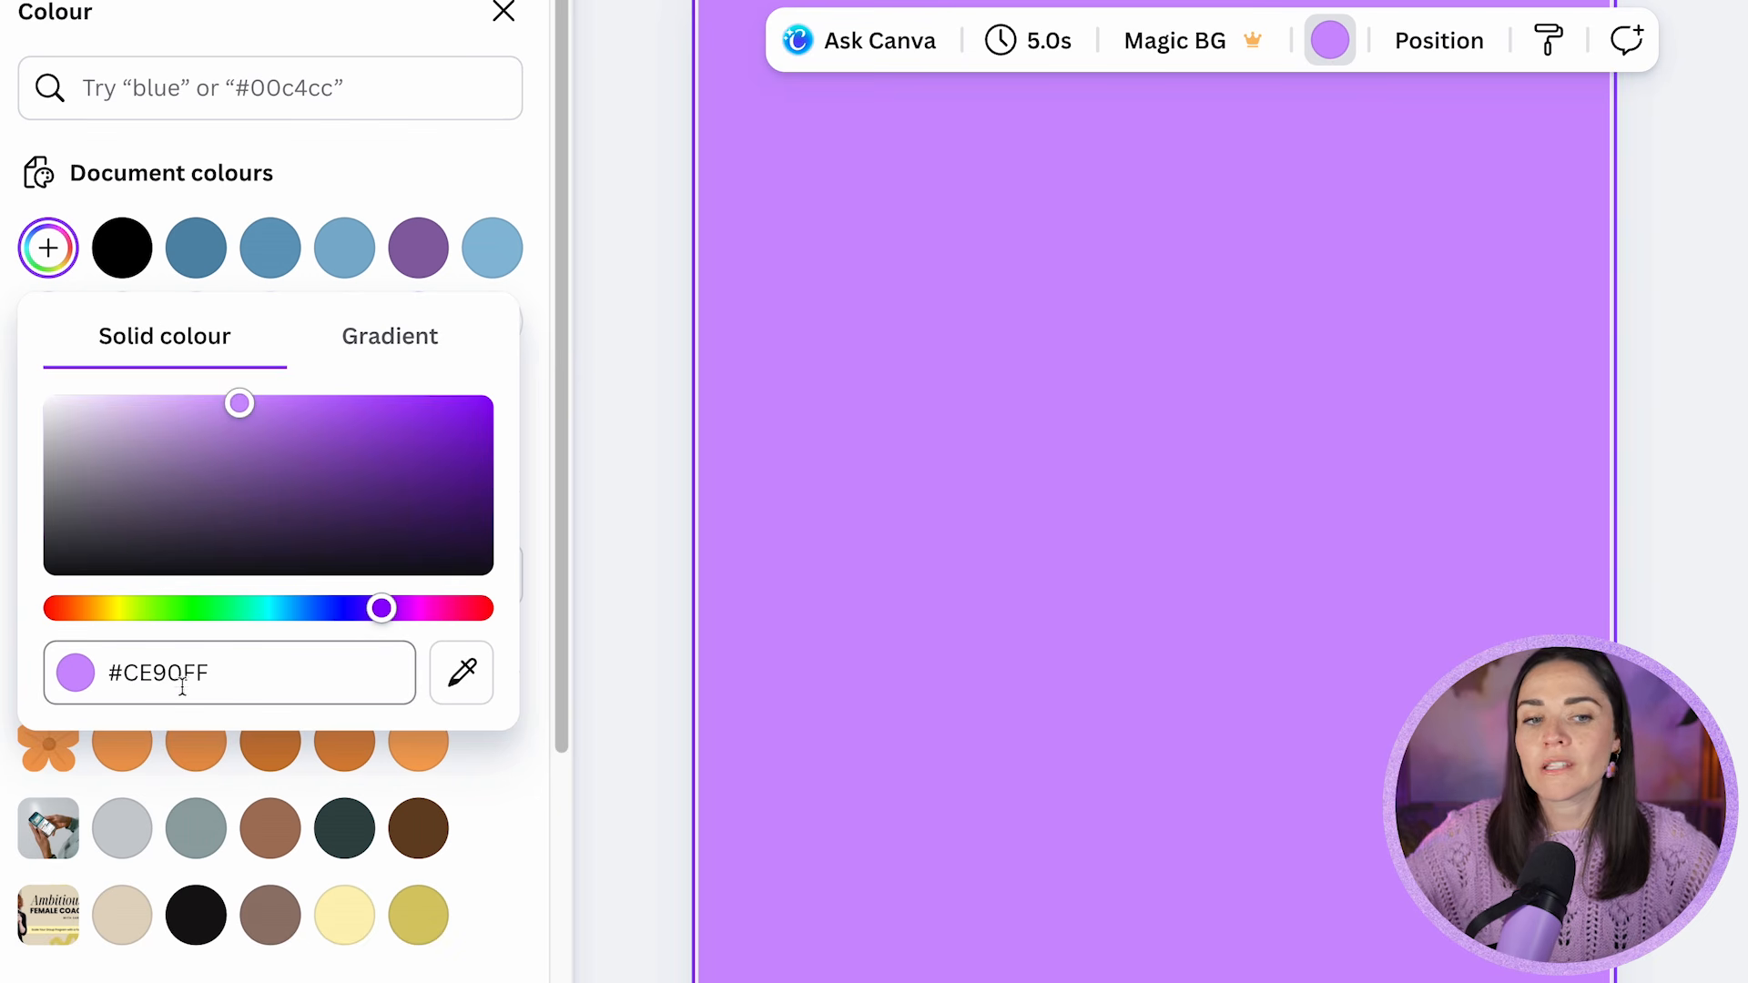
- Copy the full hex code of the light purple background colour
left_click_drag(110, 673, 257, 669)
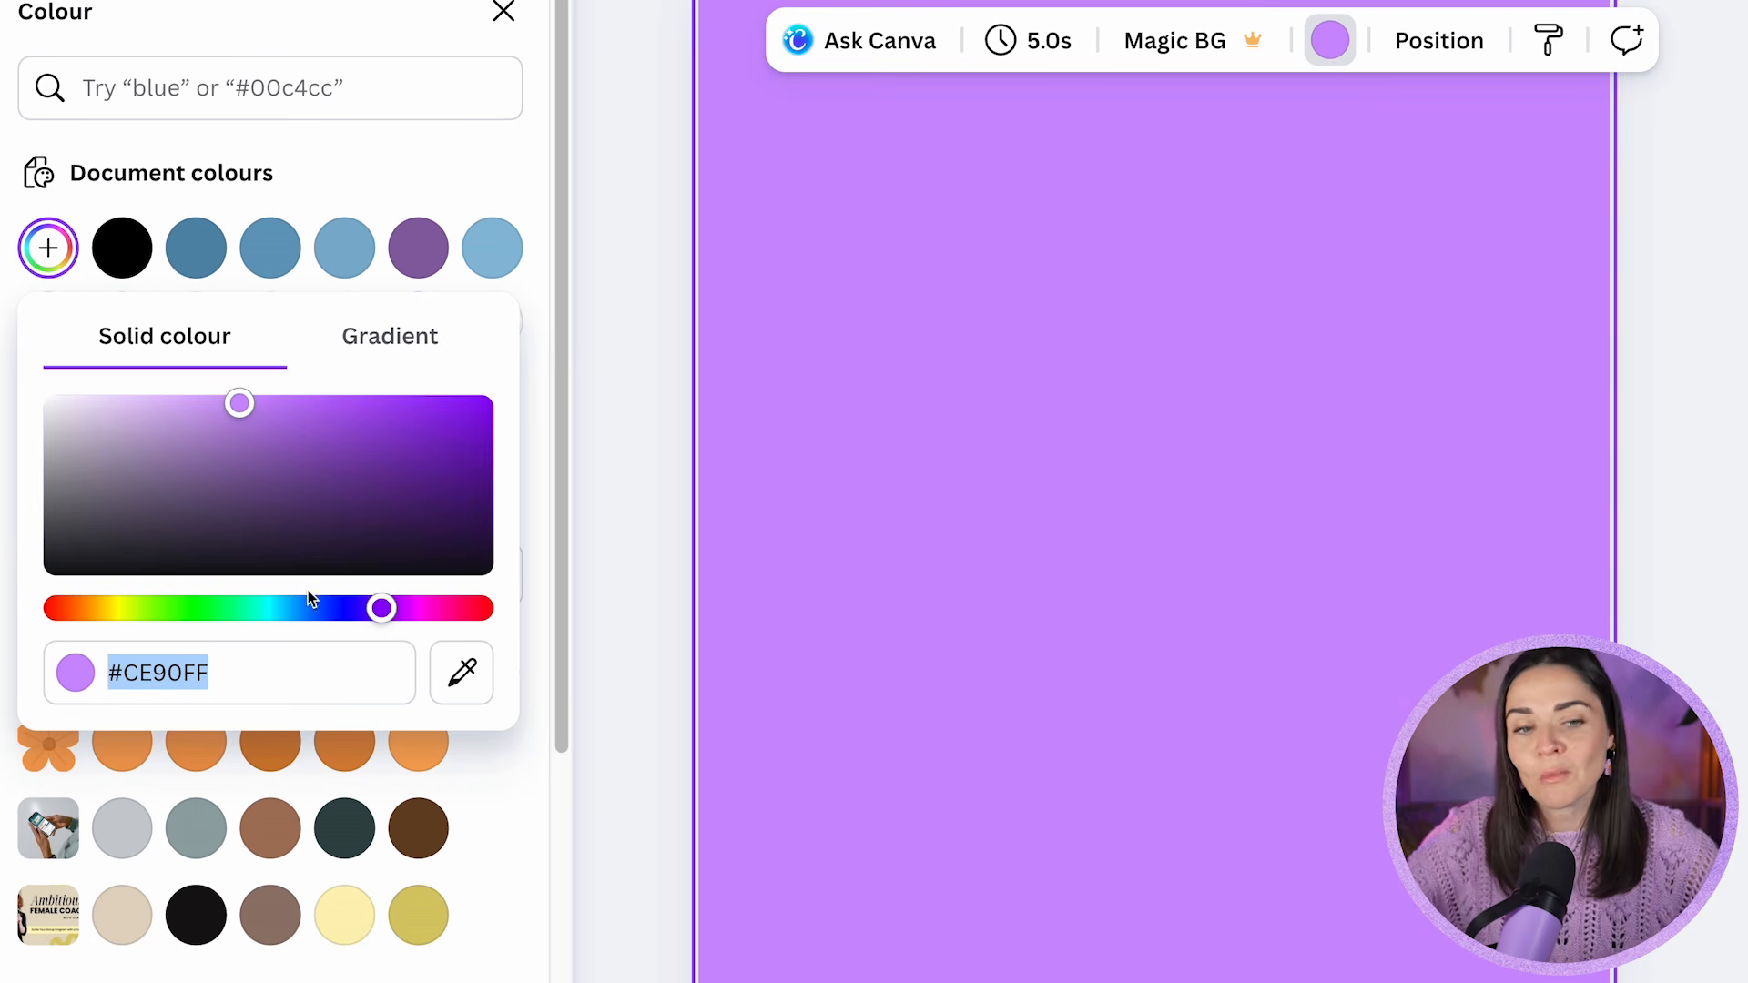
left_click(243, 676)
left_click_drag(243, 676, 128, 672)
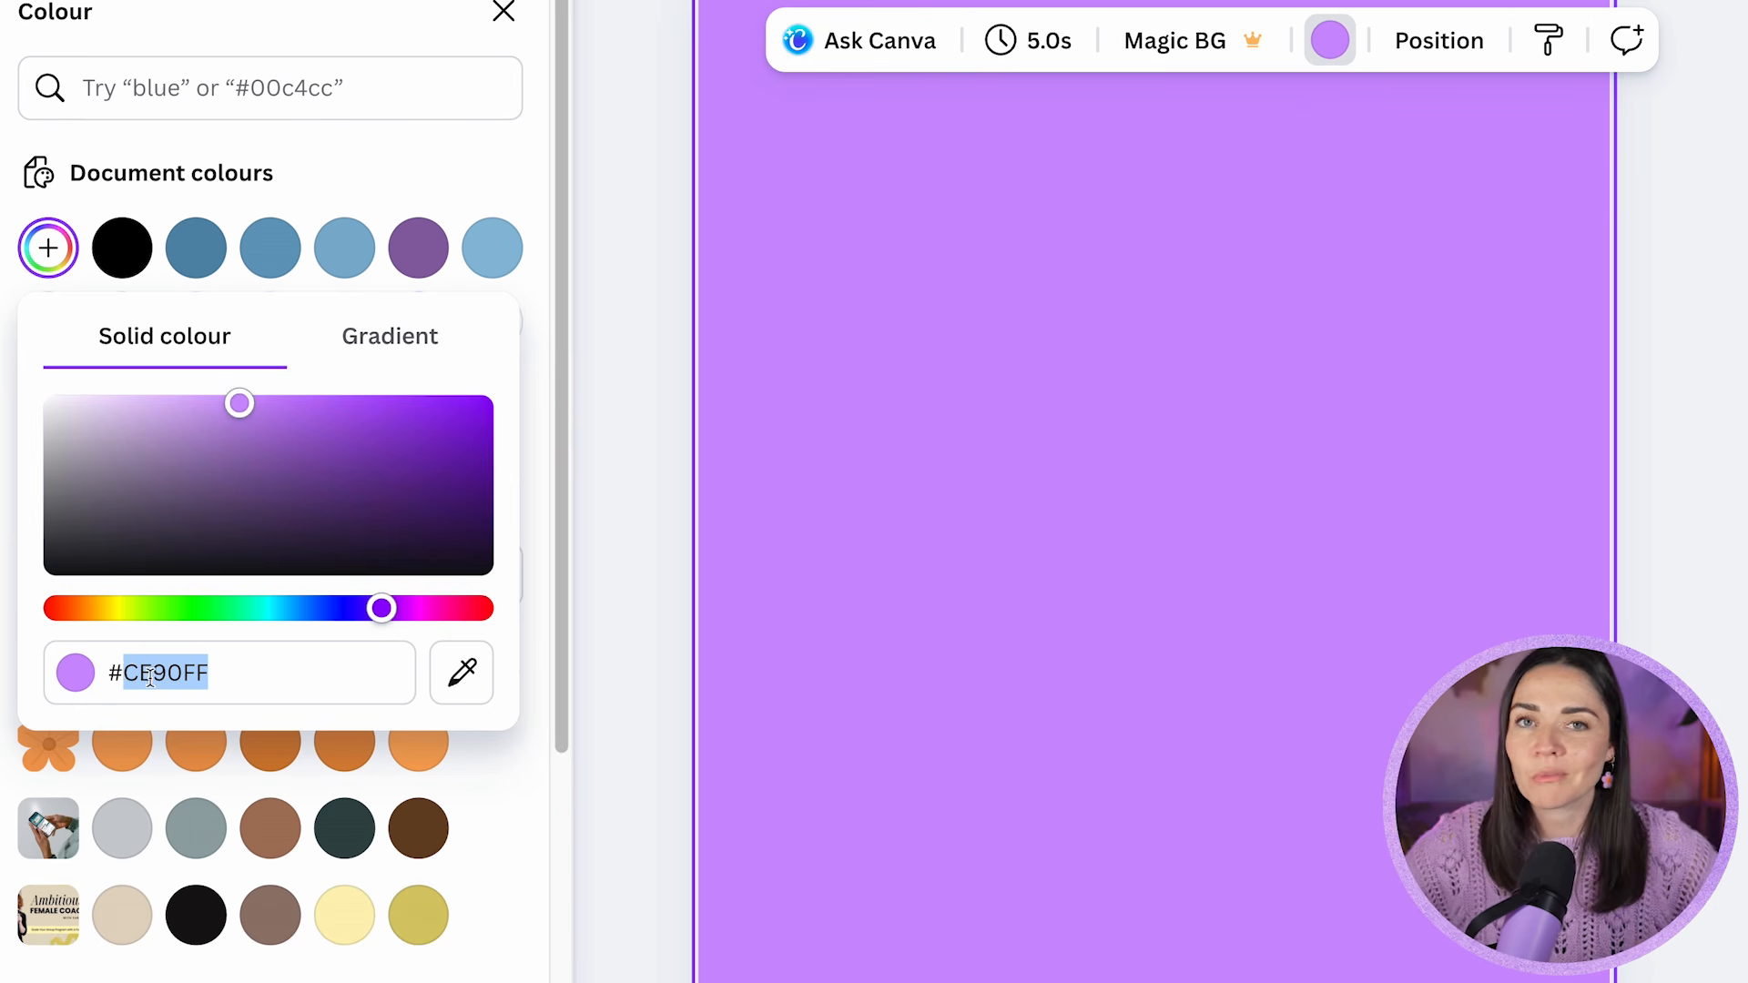
left_click(262, 675)
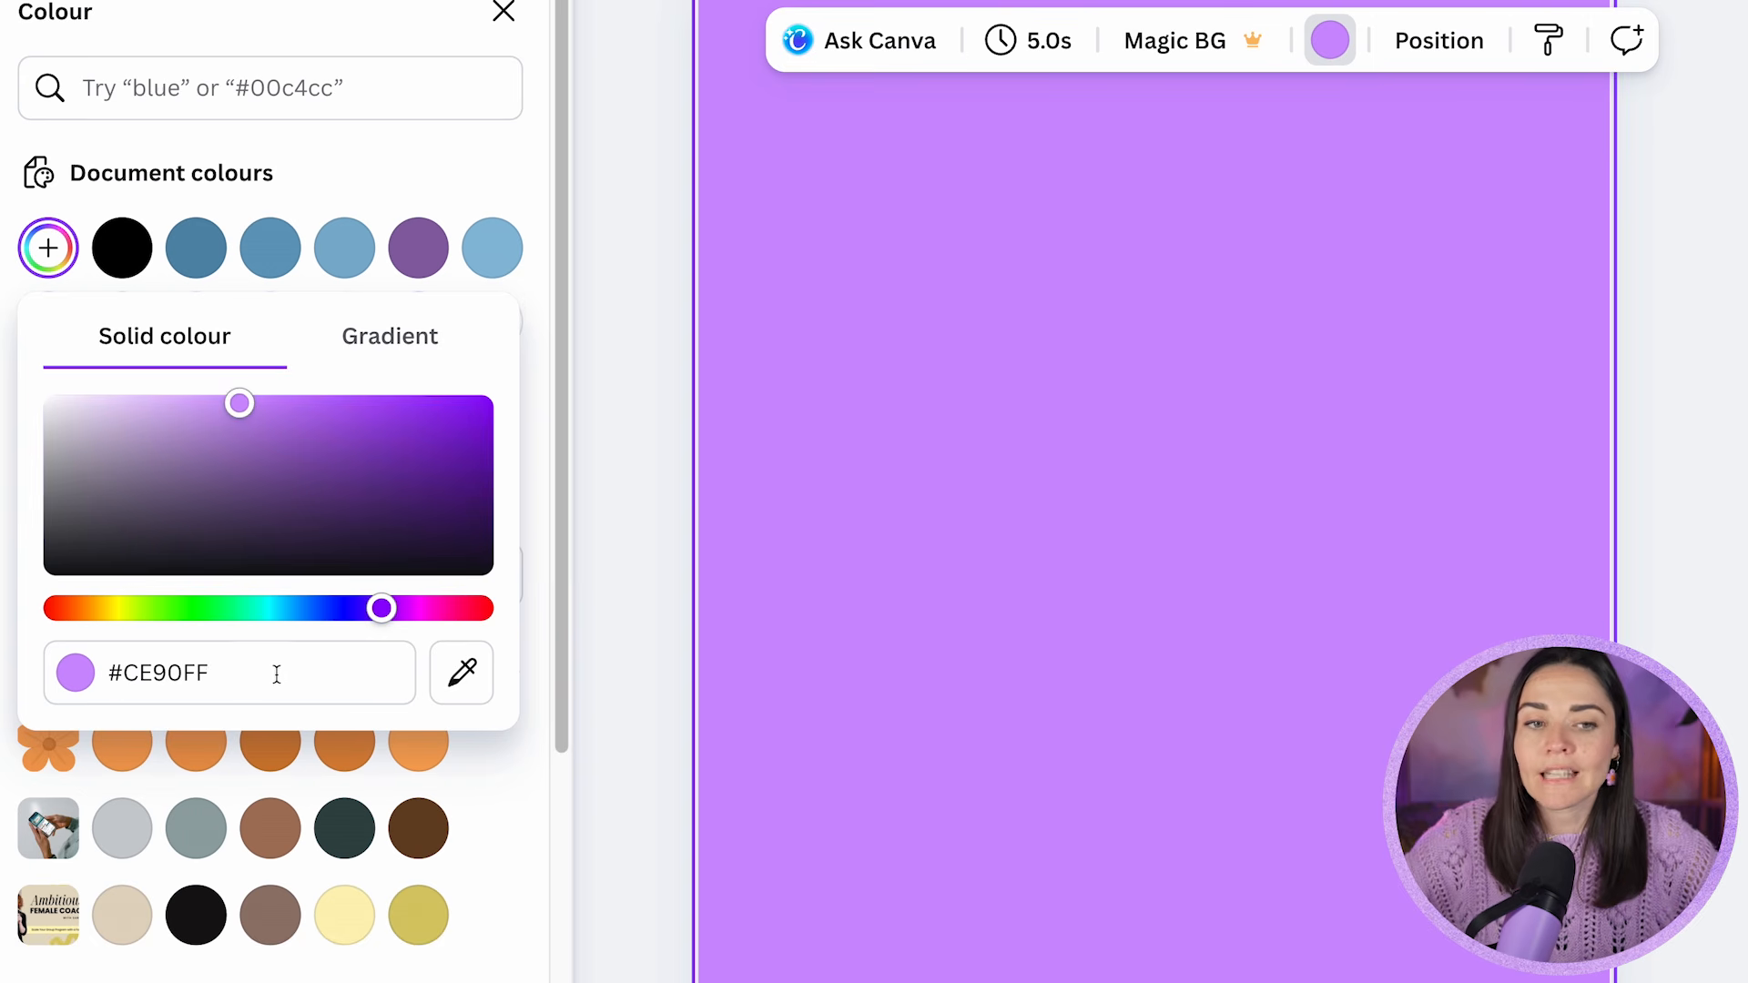
left_click_drag(273, 673, 121, 672)
right_click(163, 674)
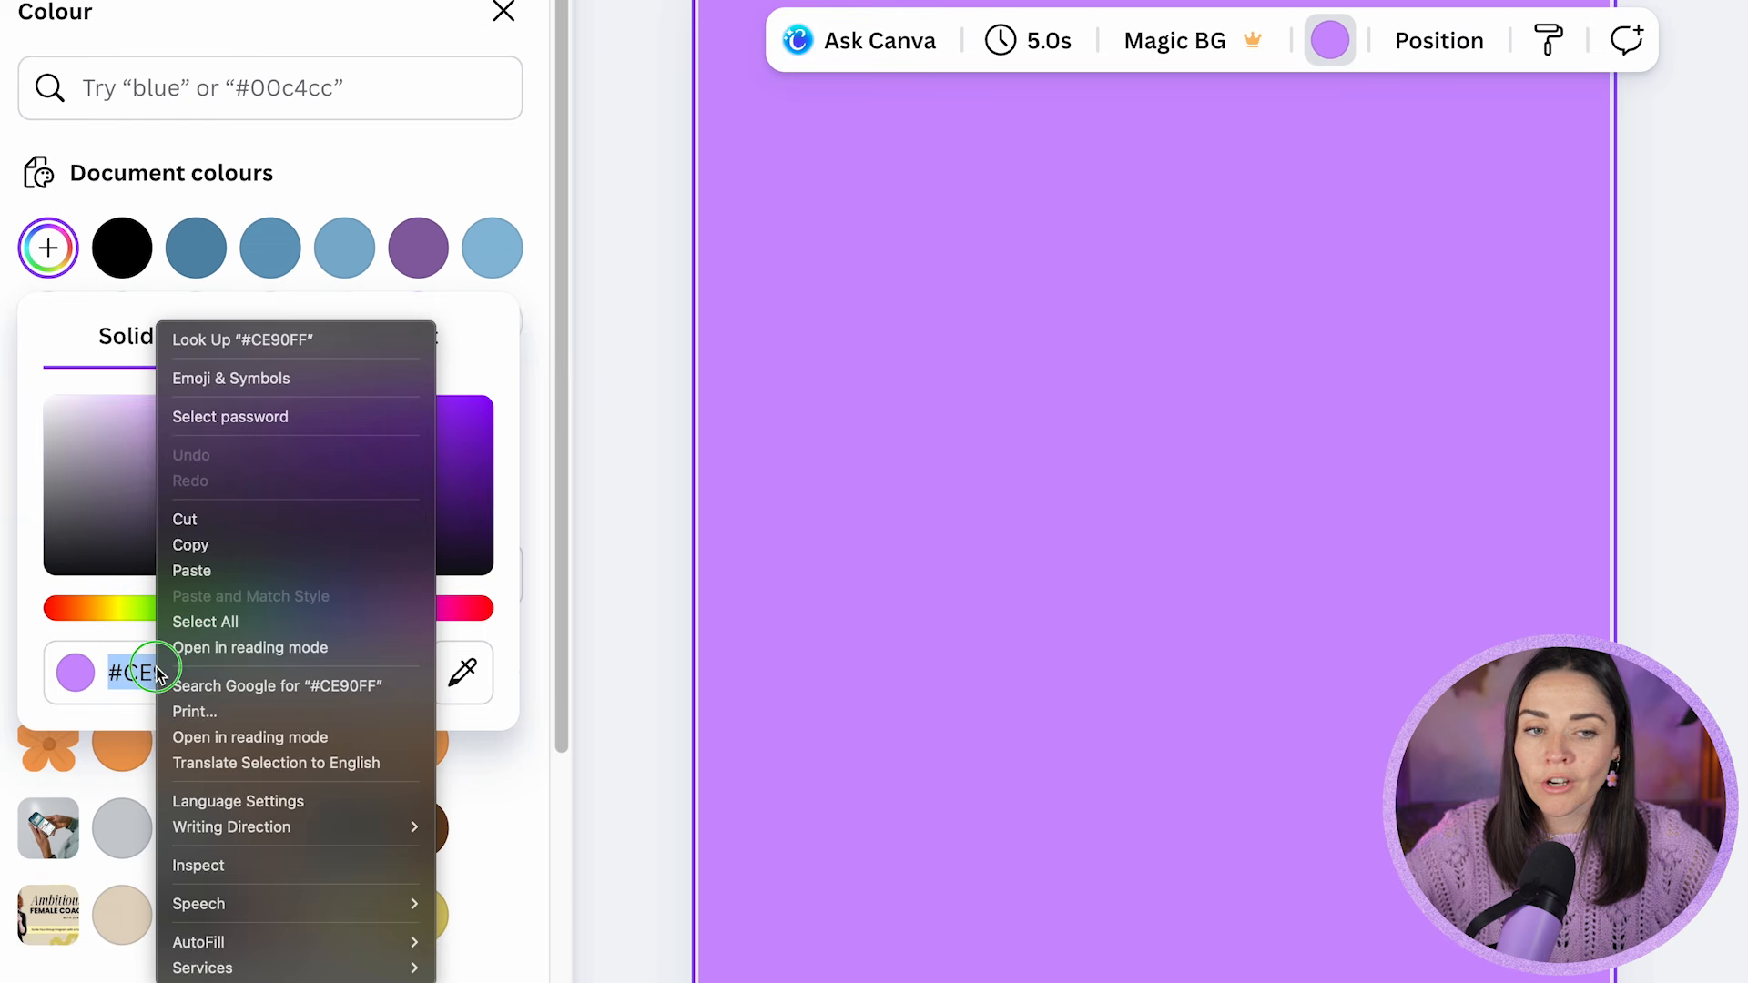
left_click(218, 546)
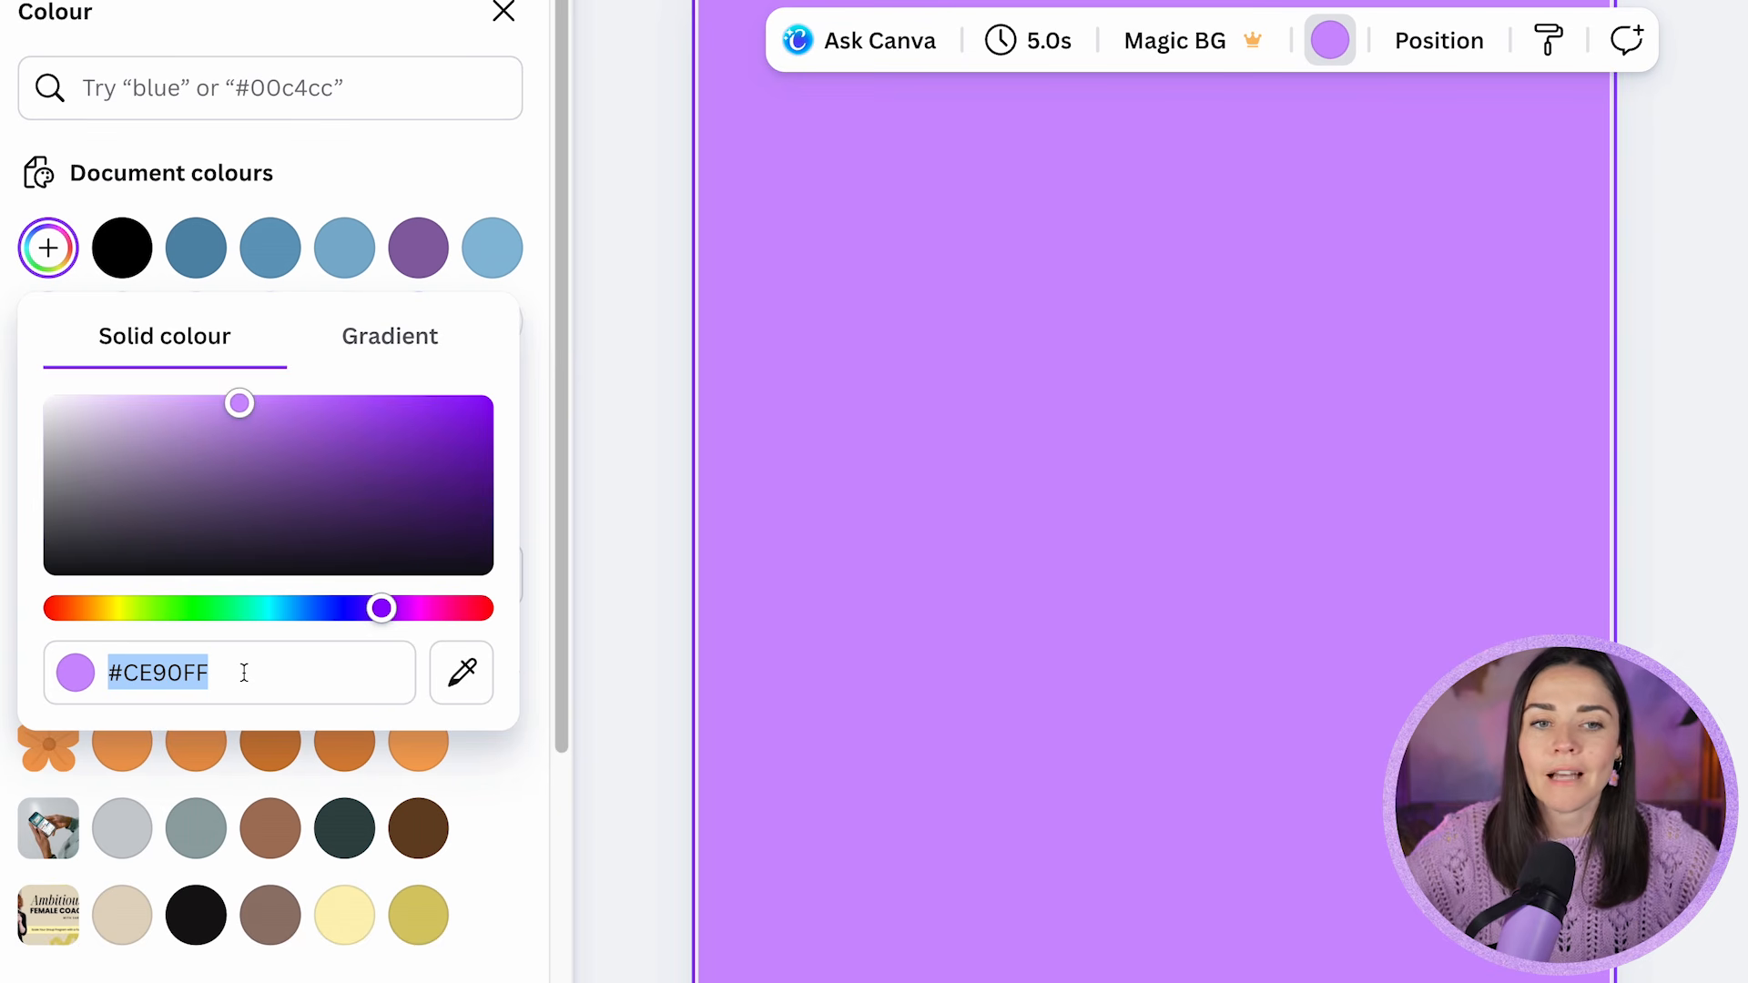
- Turn the background into a gradient and add dark blue #00199A and green #009A7E as extra colours
left_click(394, 349)
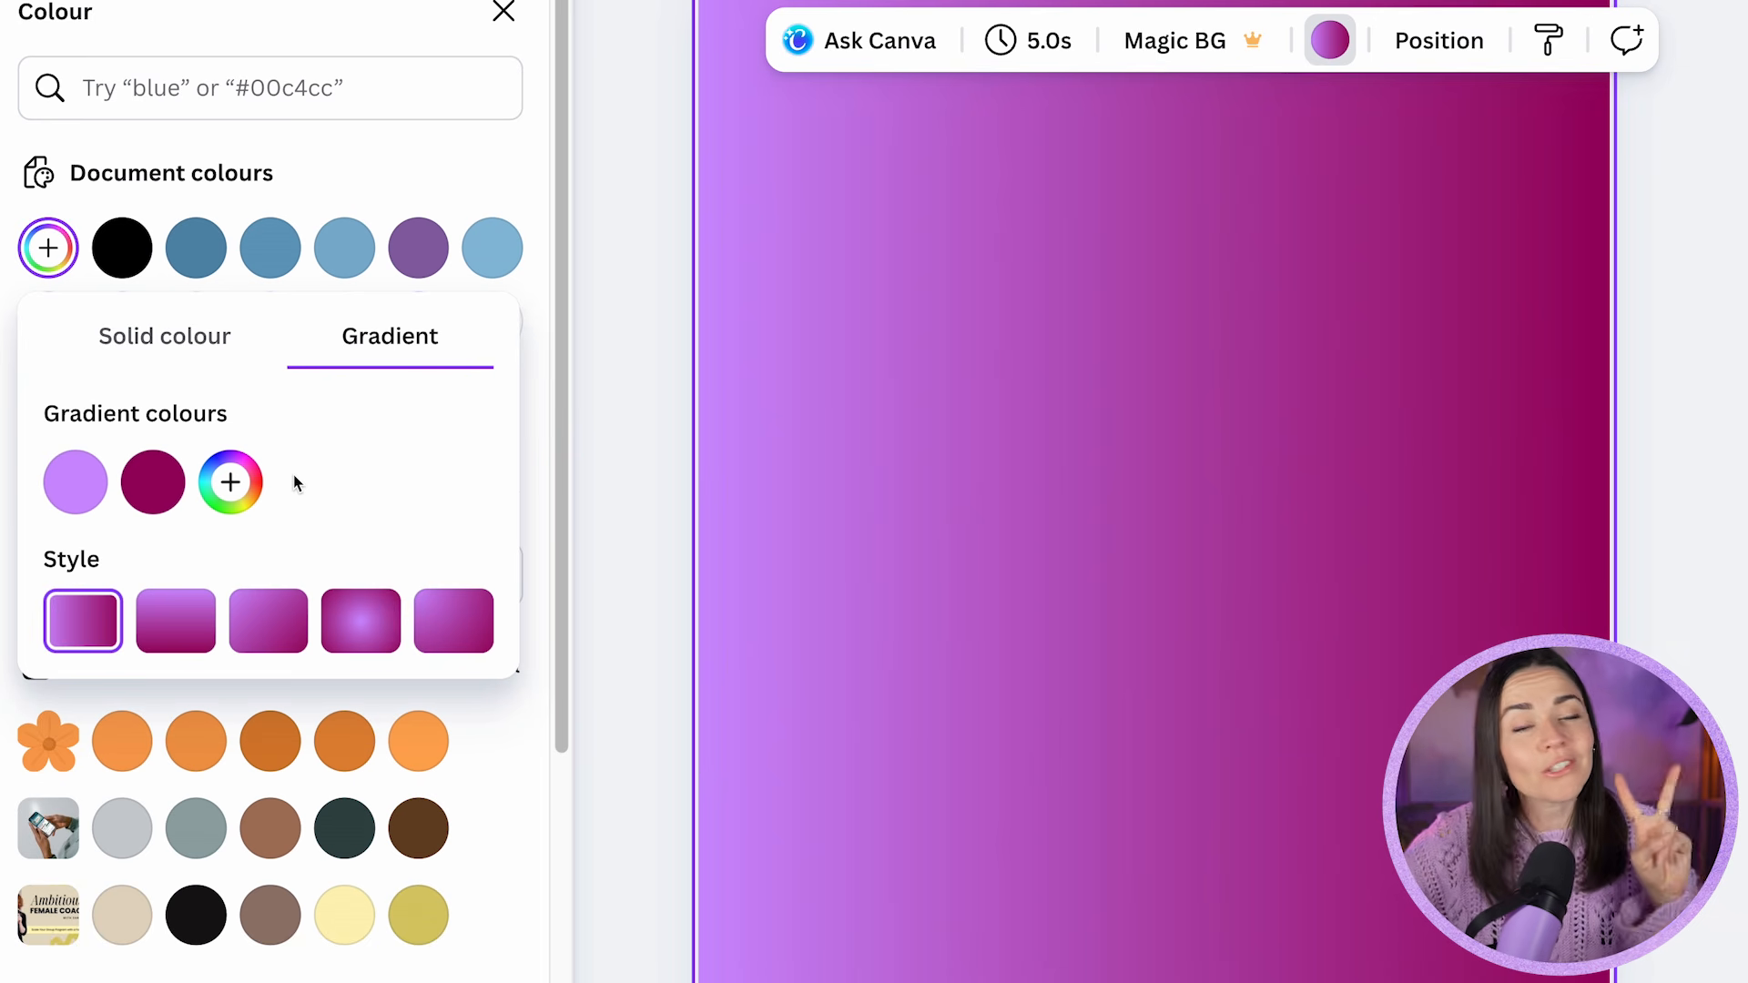
left_click(230, 482)
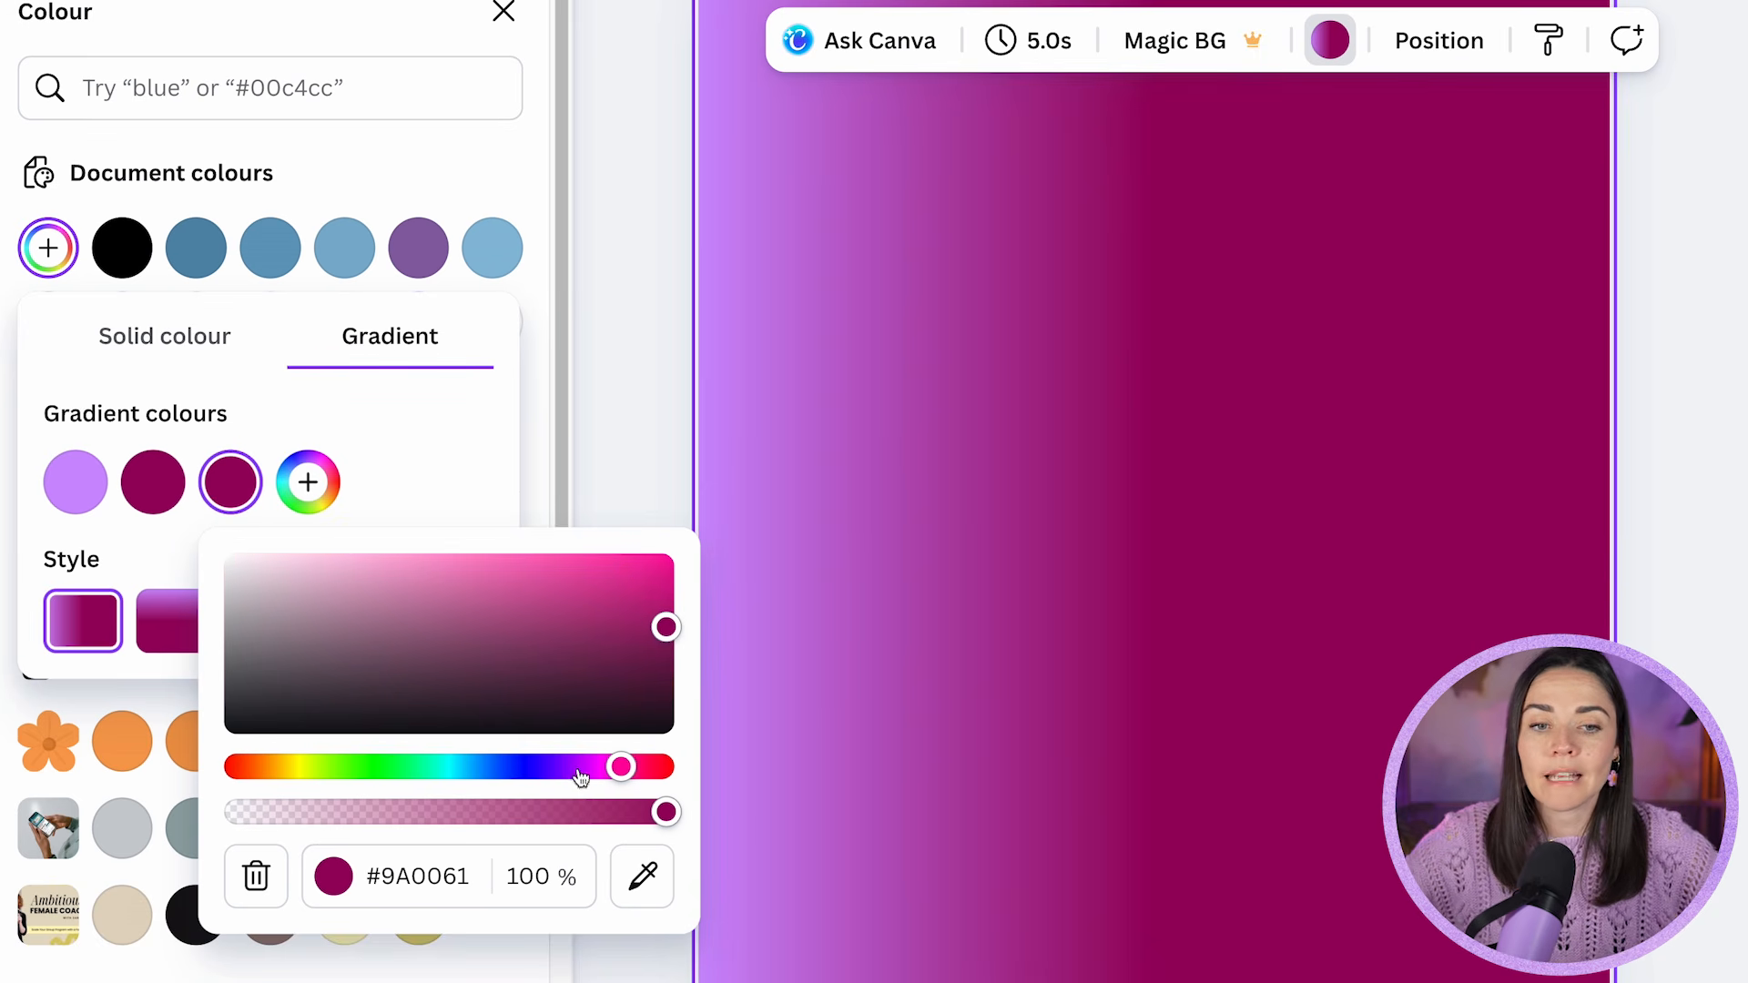
left_click(512, 769)
left_click(307, 480)
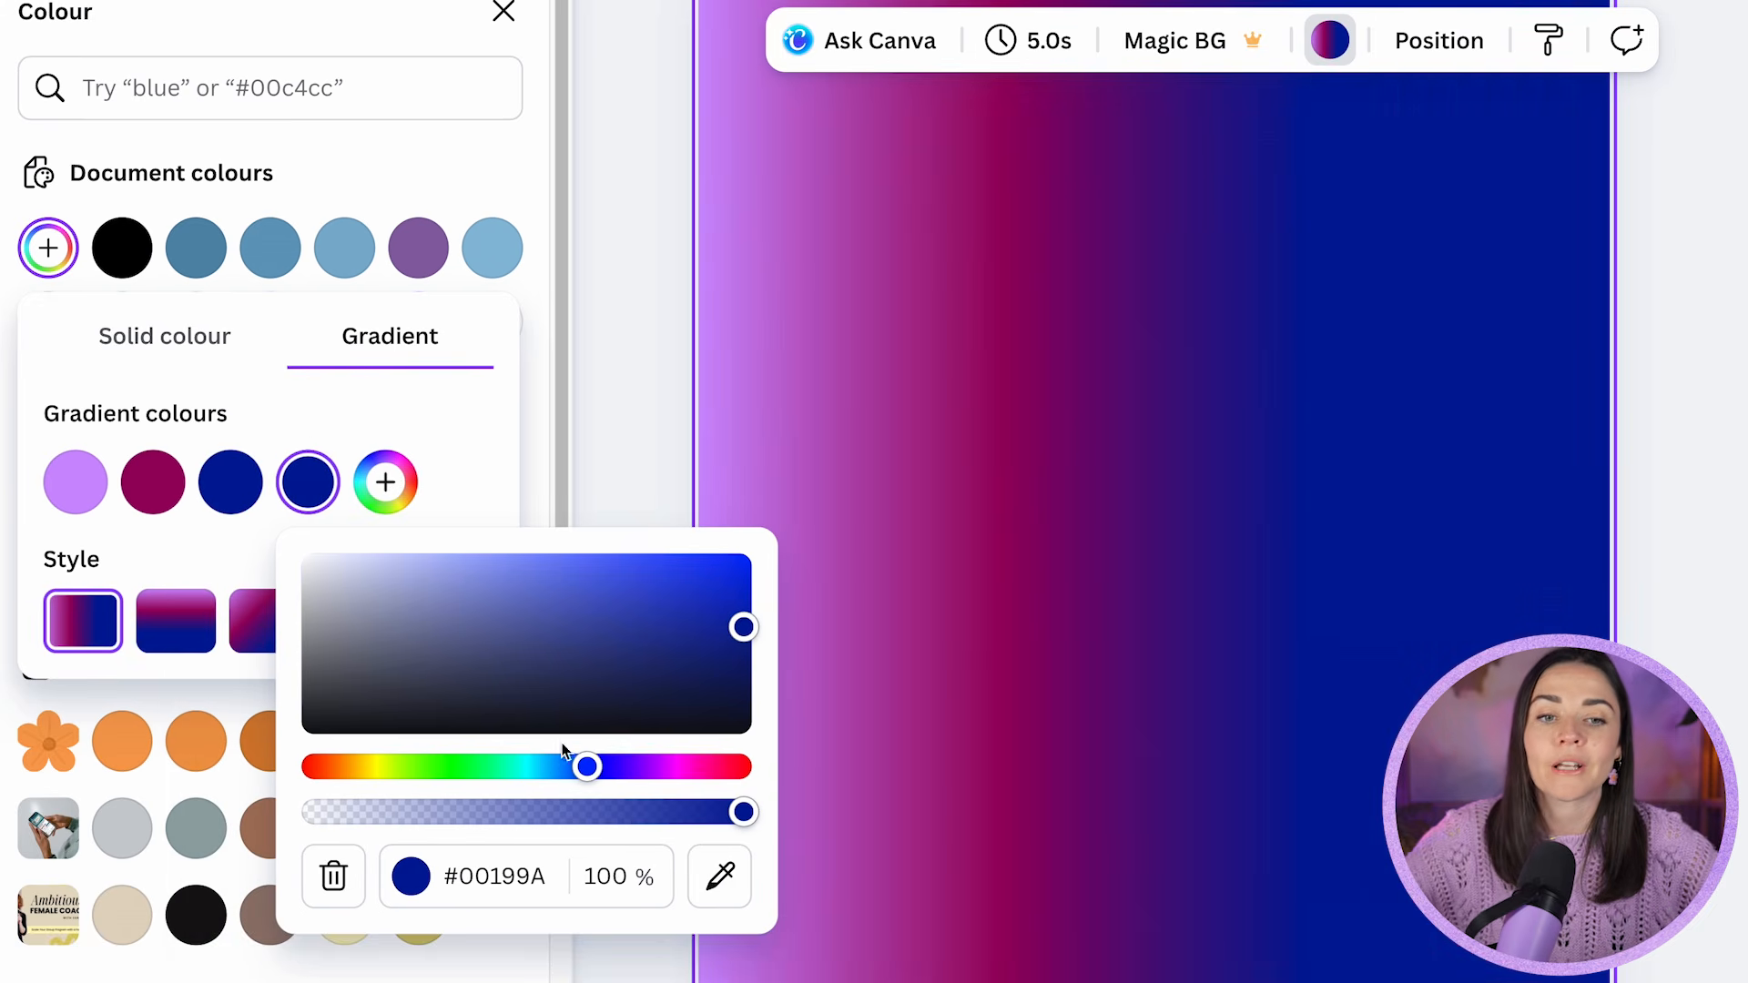
left_click(513, 767)
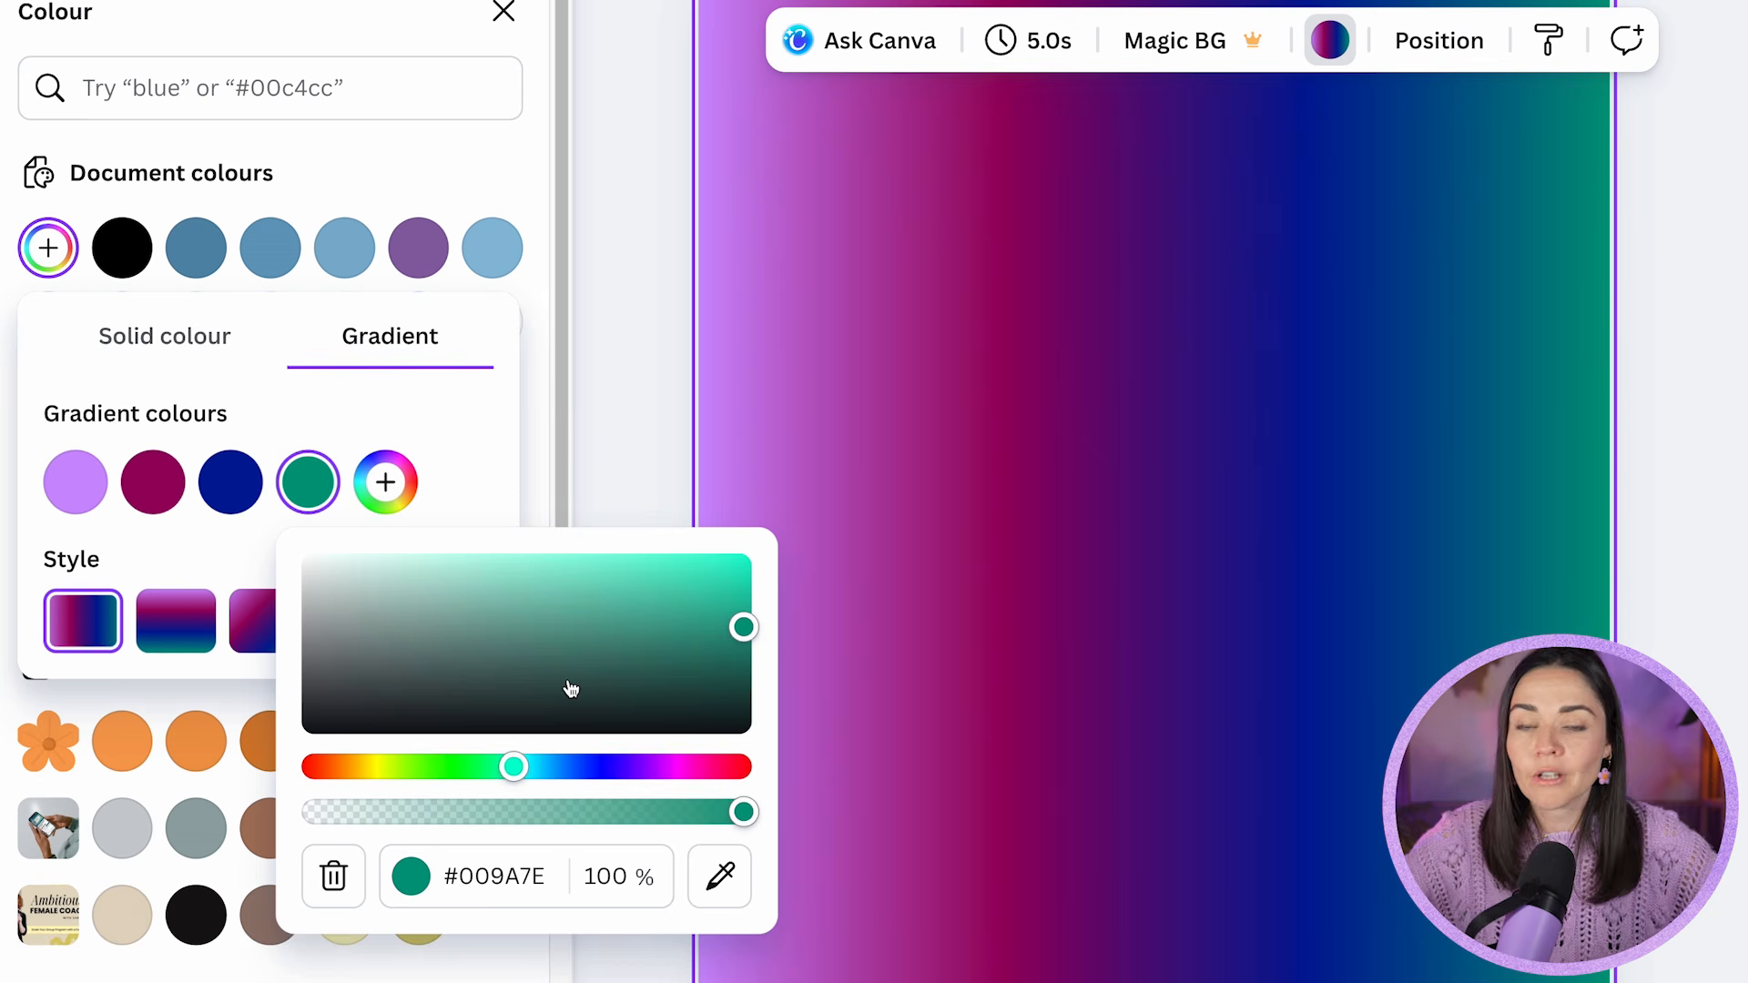
- Change the gradient's dark blue colour to the lighter blue #748AFD
left_click(230, 482)
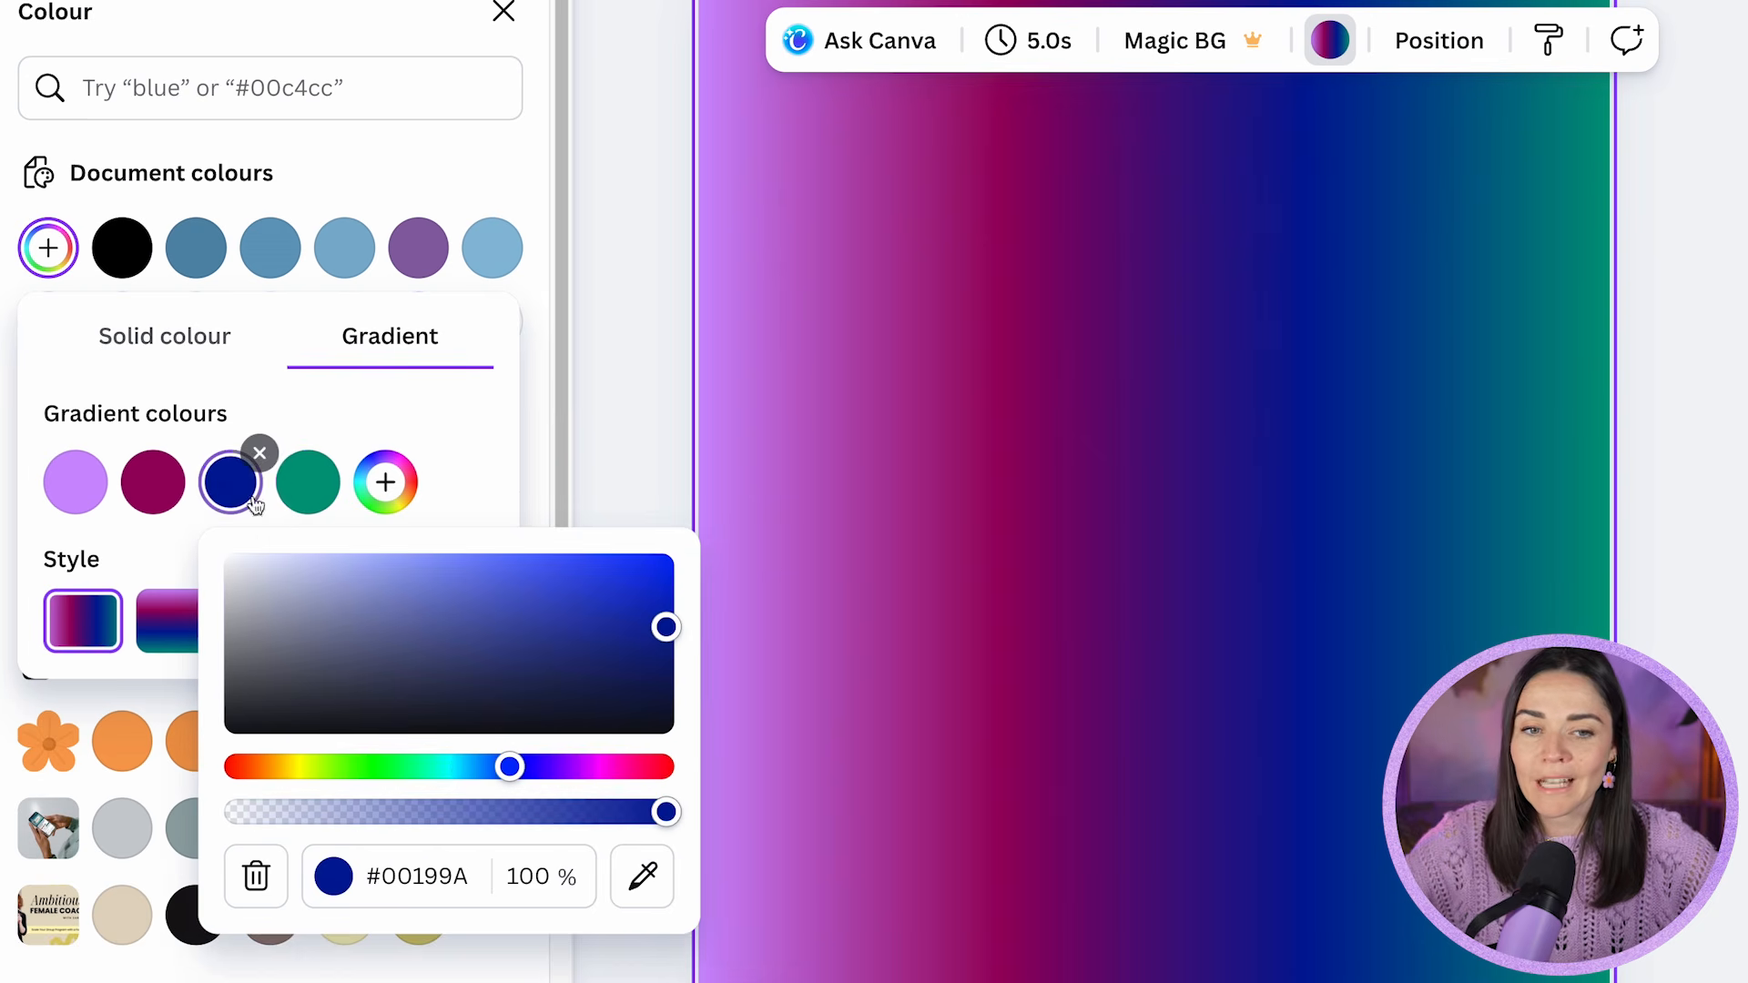
left_click(461, 585)
mouse_move(461, 586)
left_mouse_down()
mouse_move(448, 570)
mouse_move(472, 577)
mouse_move(467, 564)
left_mouse_up()
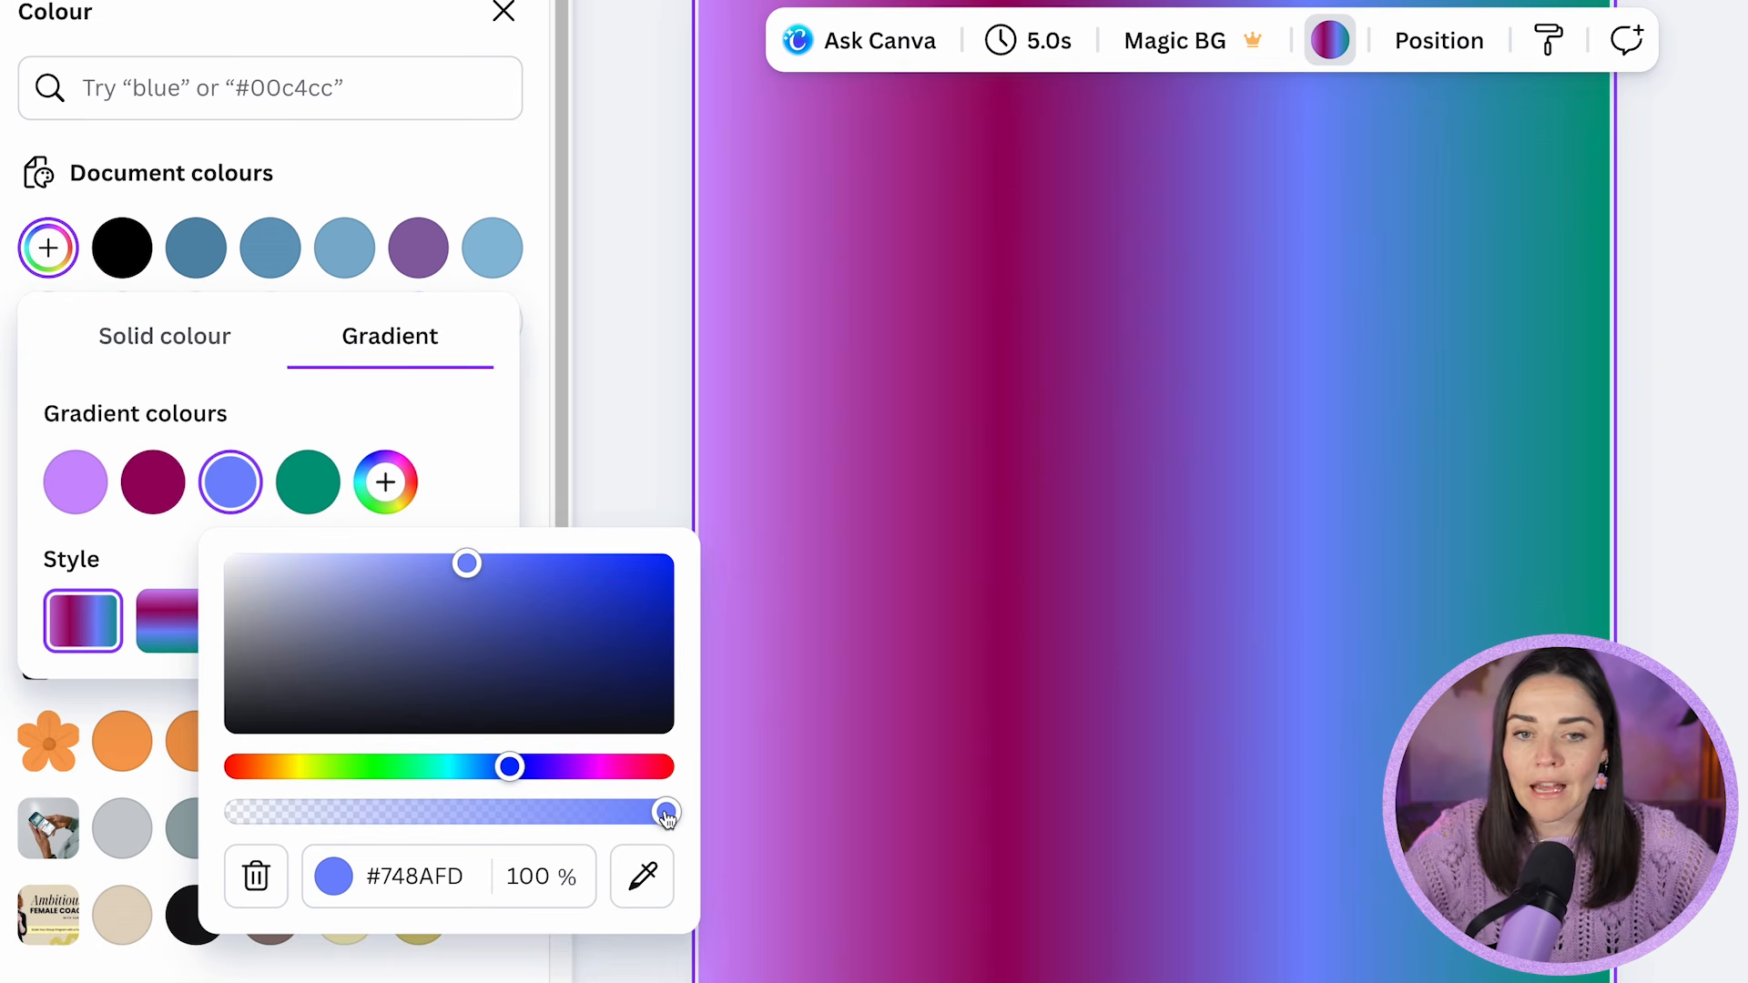
- Try the blue gradient colour at 52% opacity with its shade adjusted to #758BFF, and restore the opacity to 100%
left_click_drag(665, 815, 458, 822)
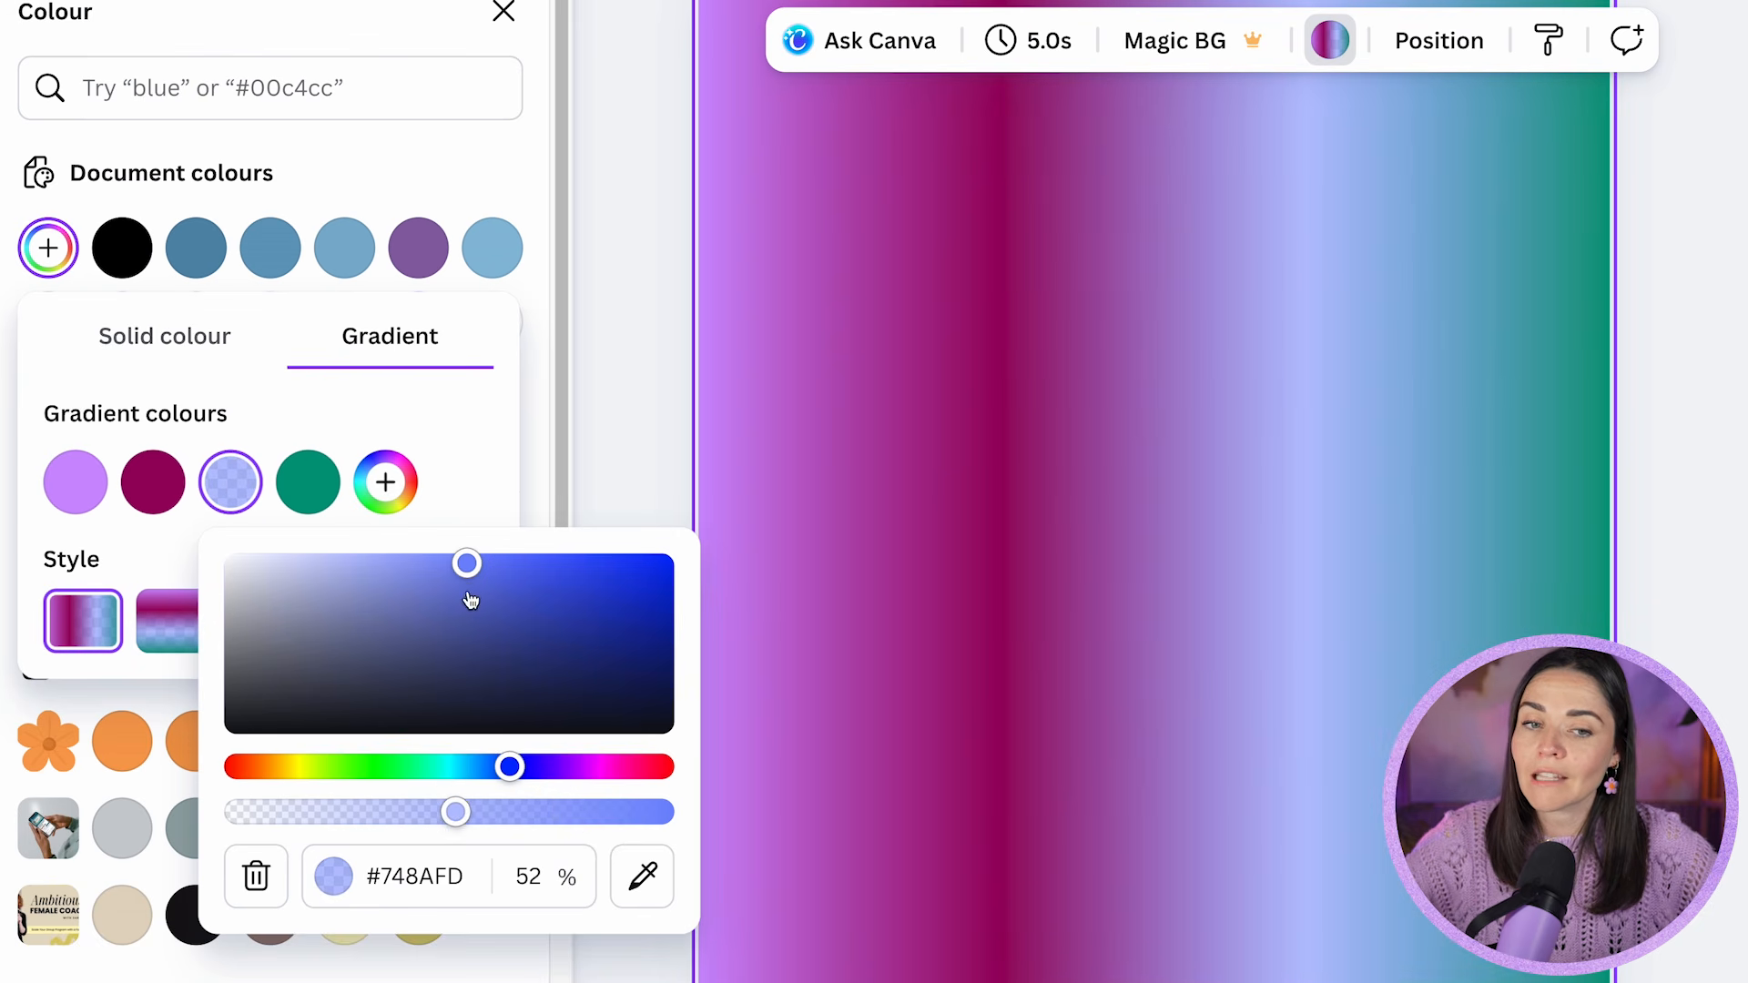
mouse_move(465, 564)
left_mouse_down()
mouse_move(347, 561)
mouse_move(467, 562)
left_mouse_up()
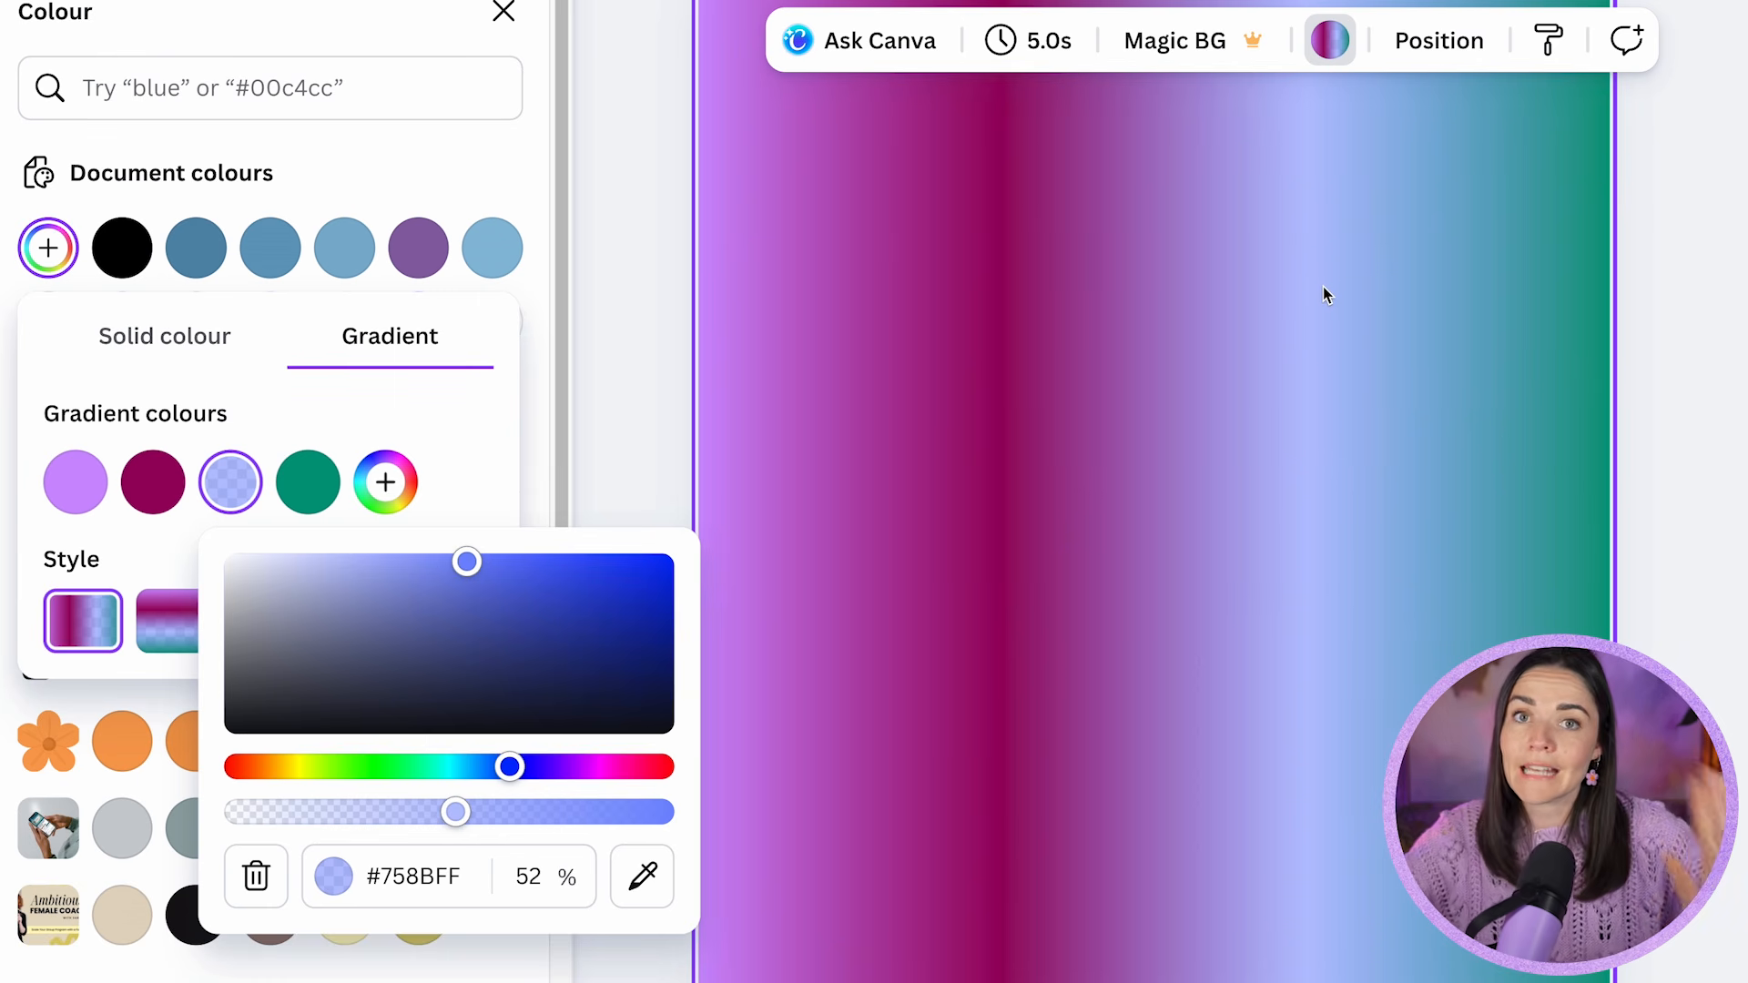
left_click_drag(455, 811, 691, 833)
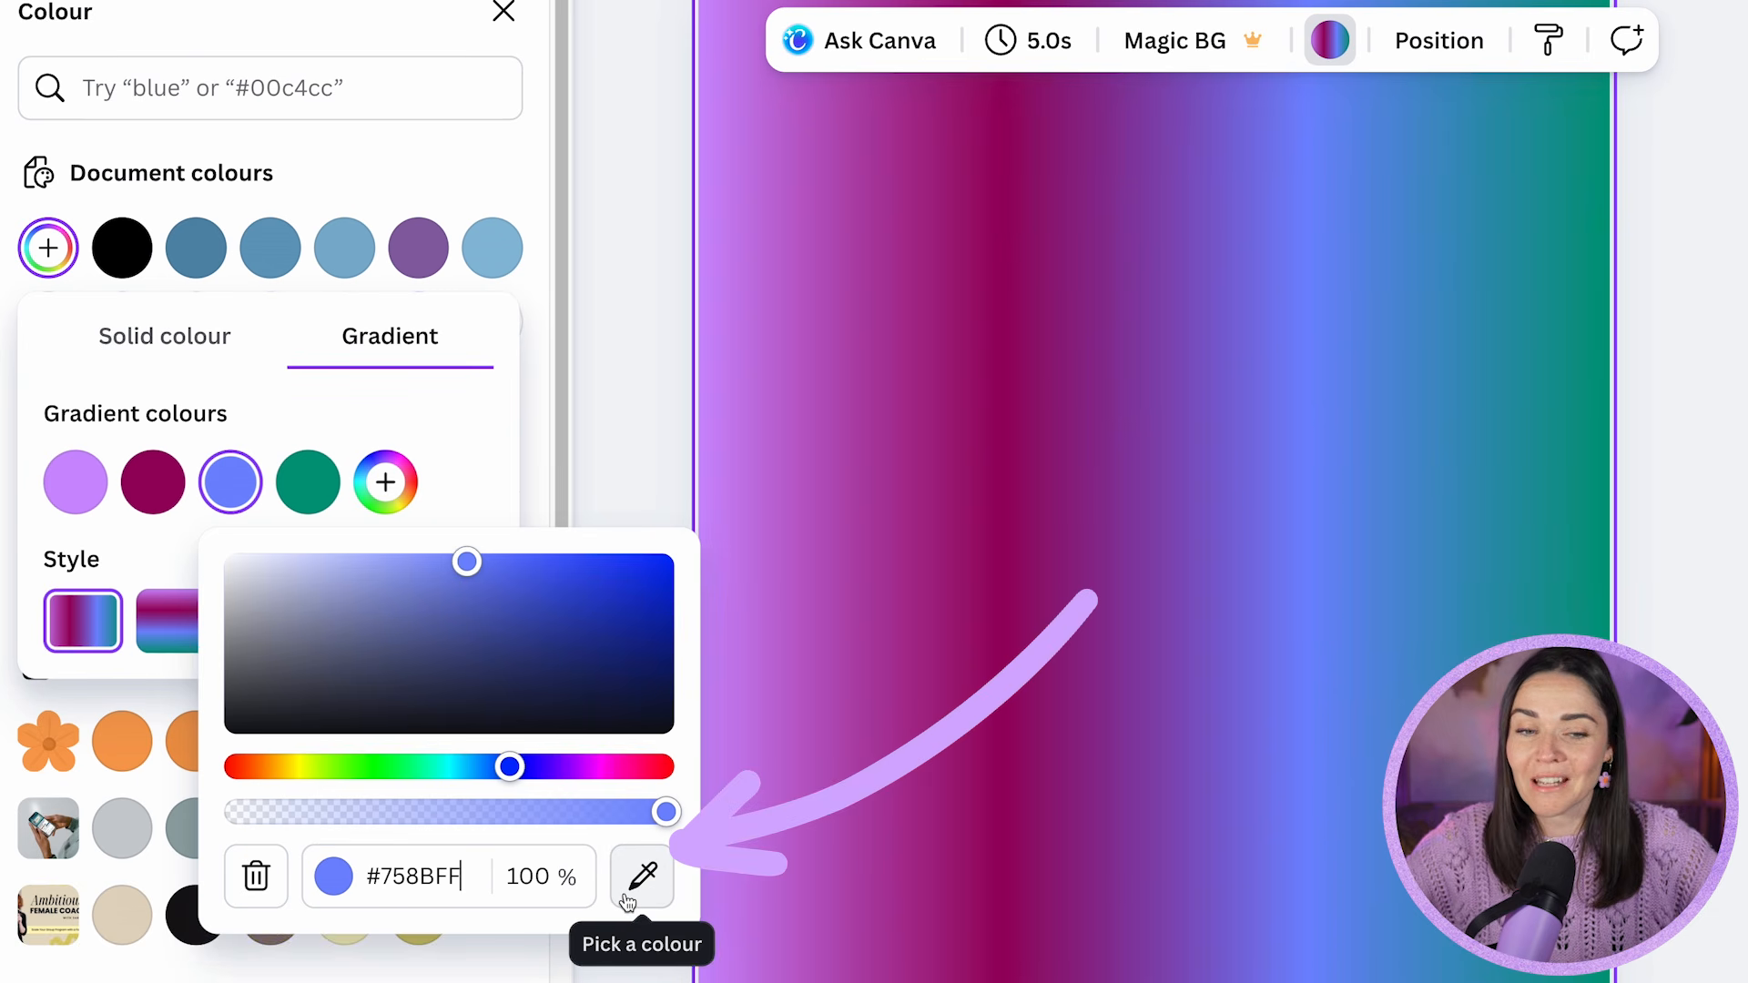
- Remove the blue colour from the background gradient and move the green ahead of the dark magenta
left_click(258, 877)
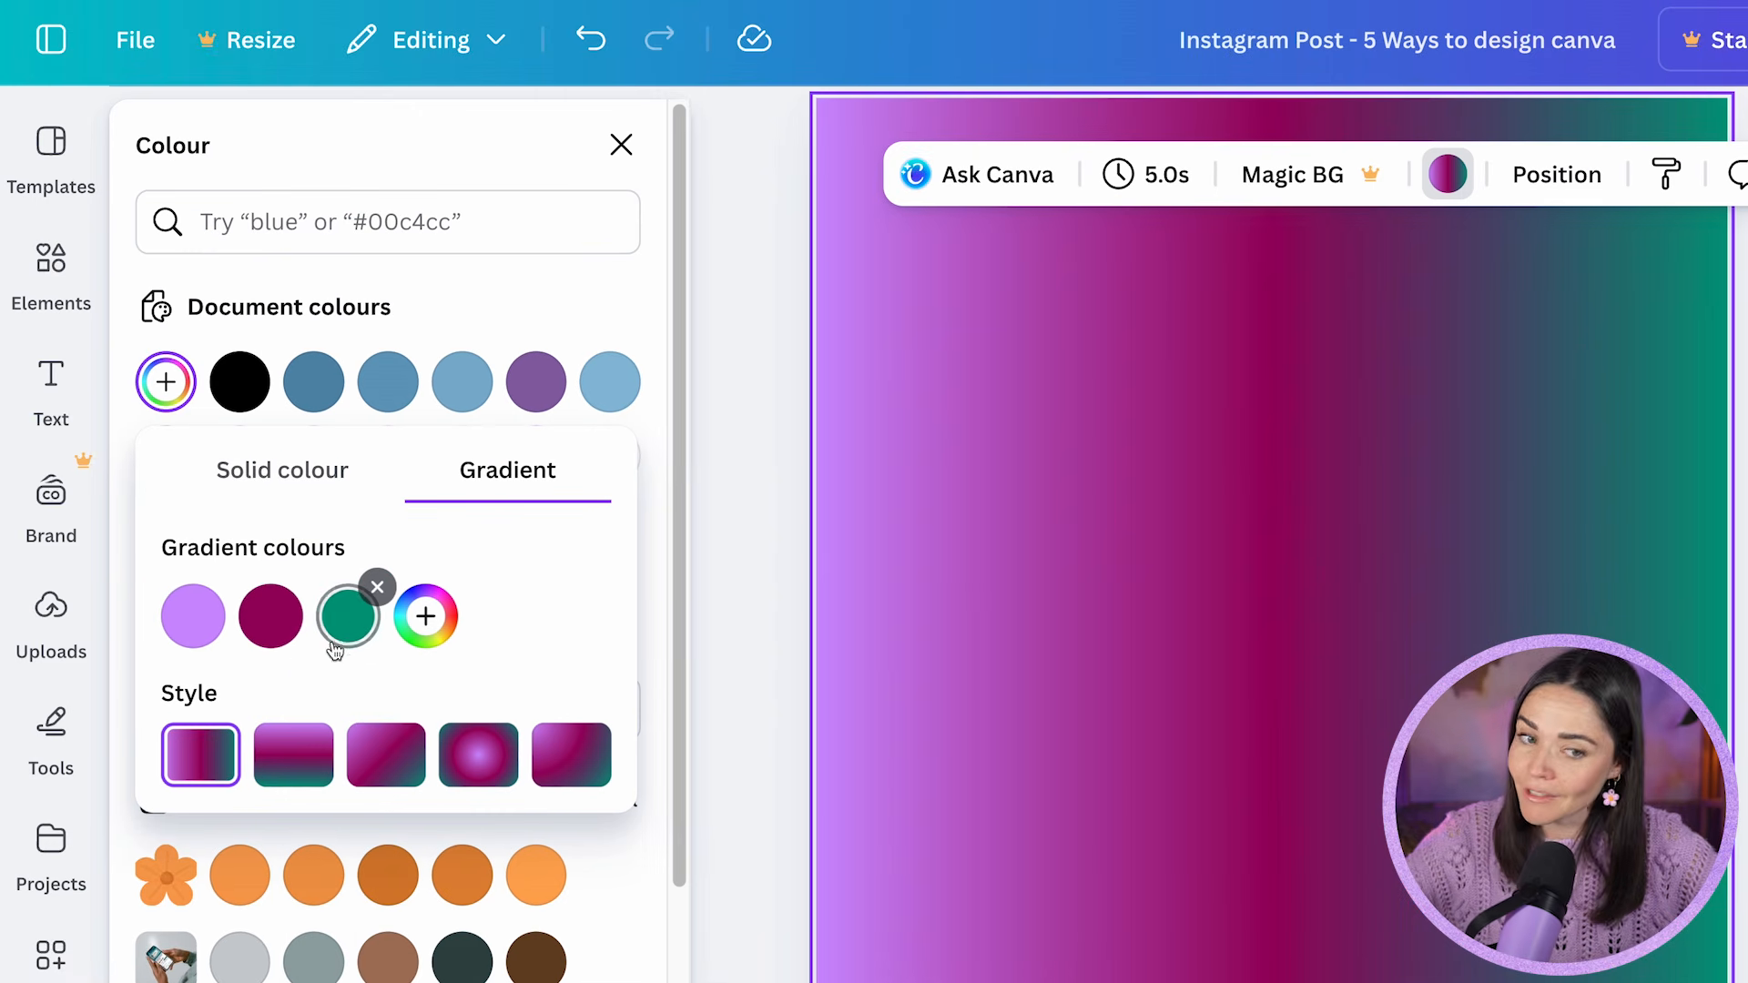
left_click_drag(339, 639, 278, 637)
- Change the dark magenta gradient colour to the indigo #44009A by shifting its hue
left_click(351, 619)
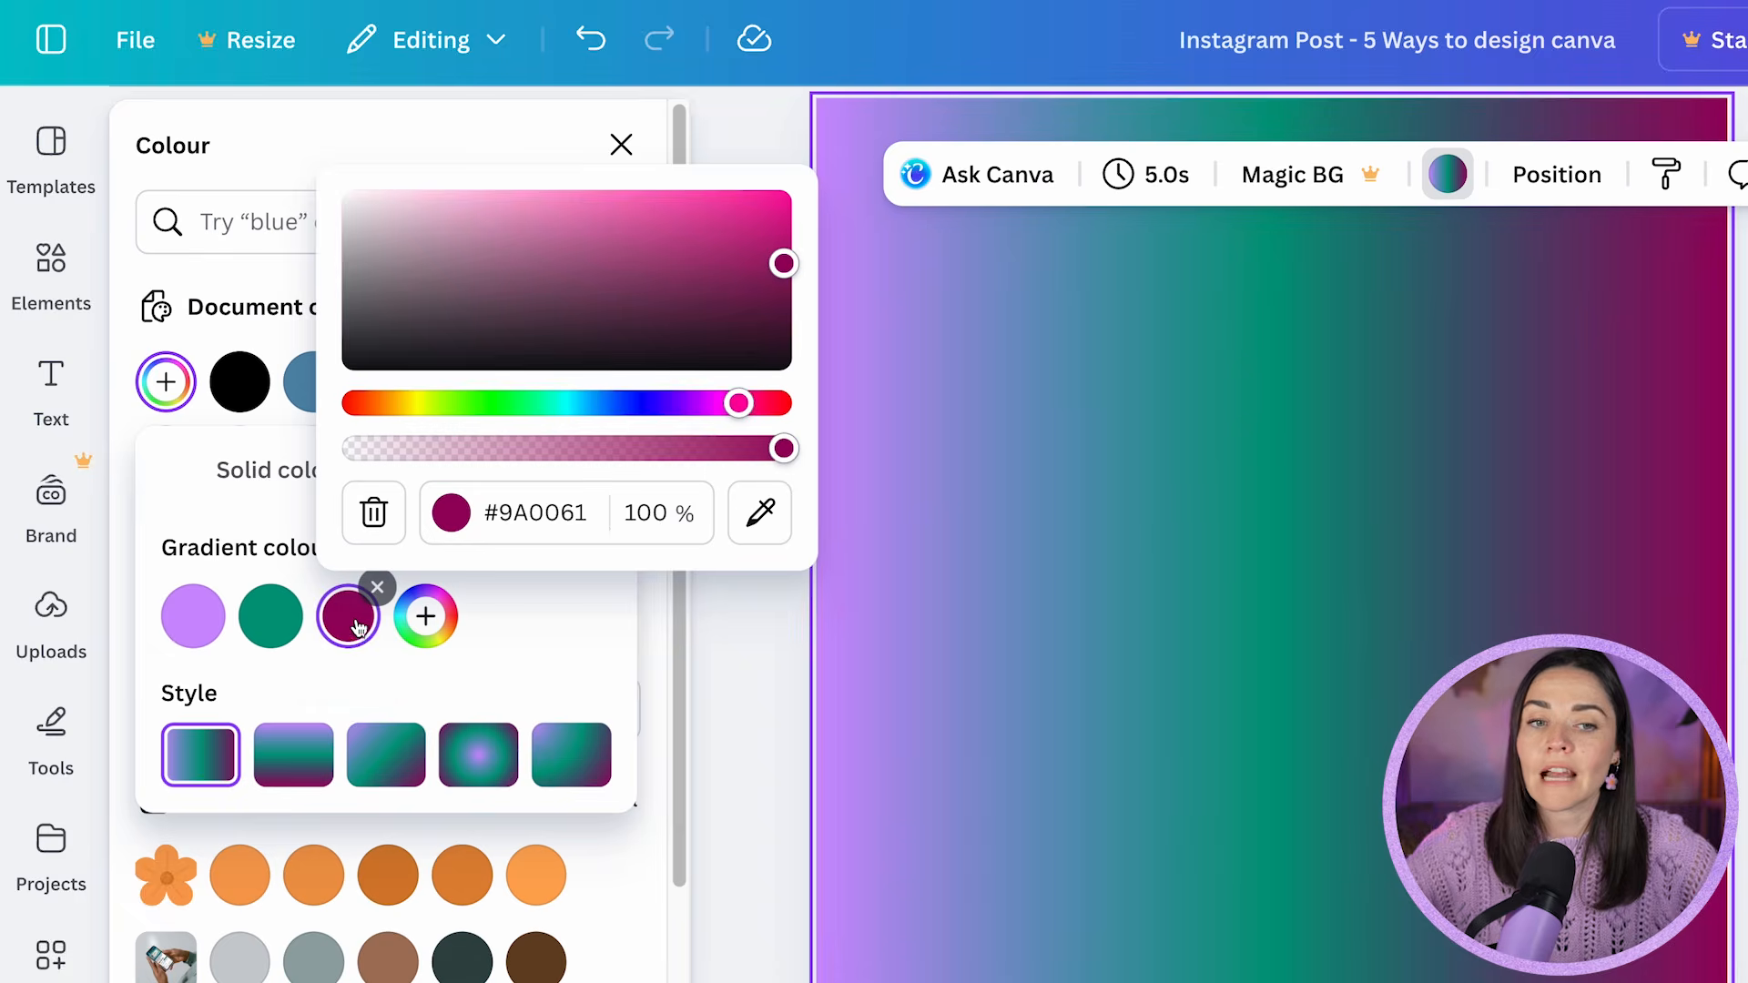
left_click(672, 403)
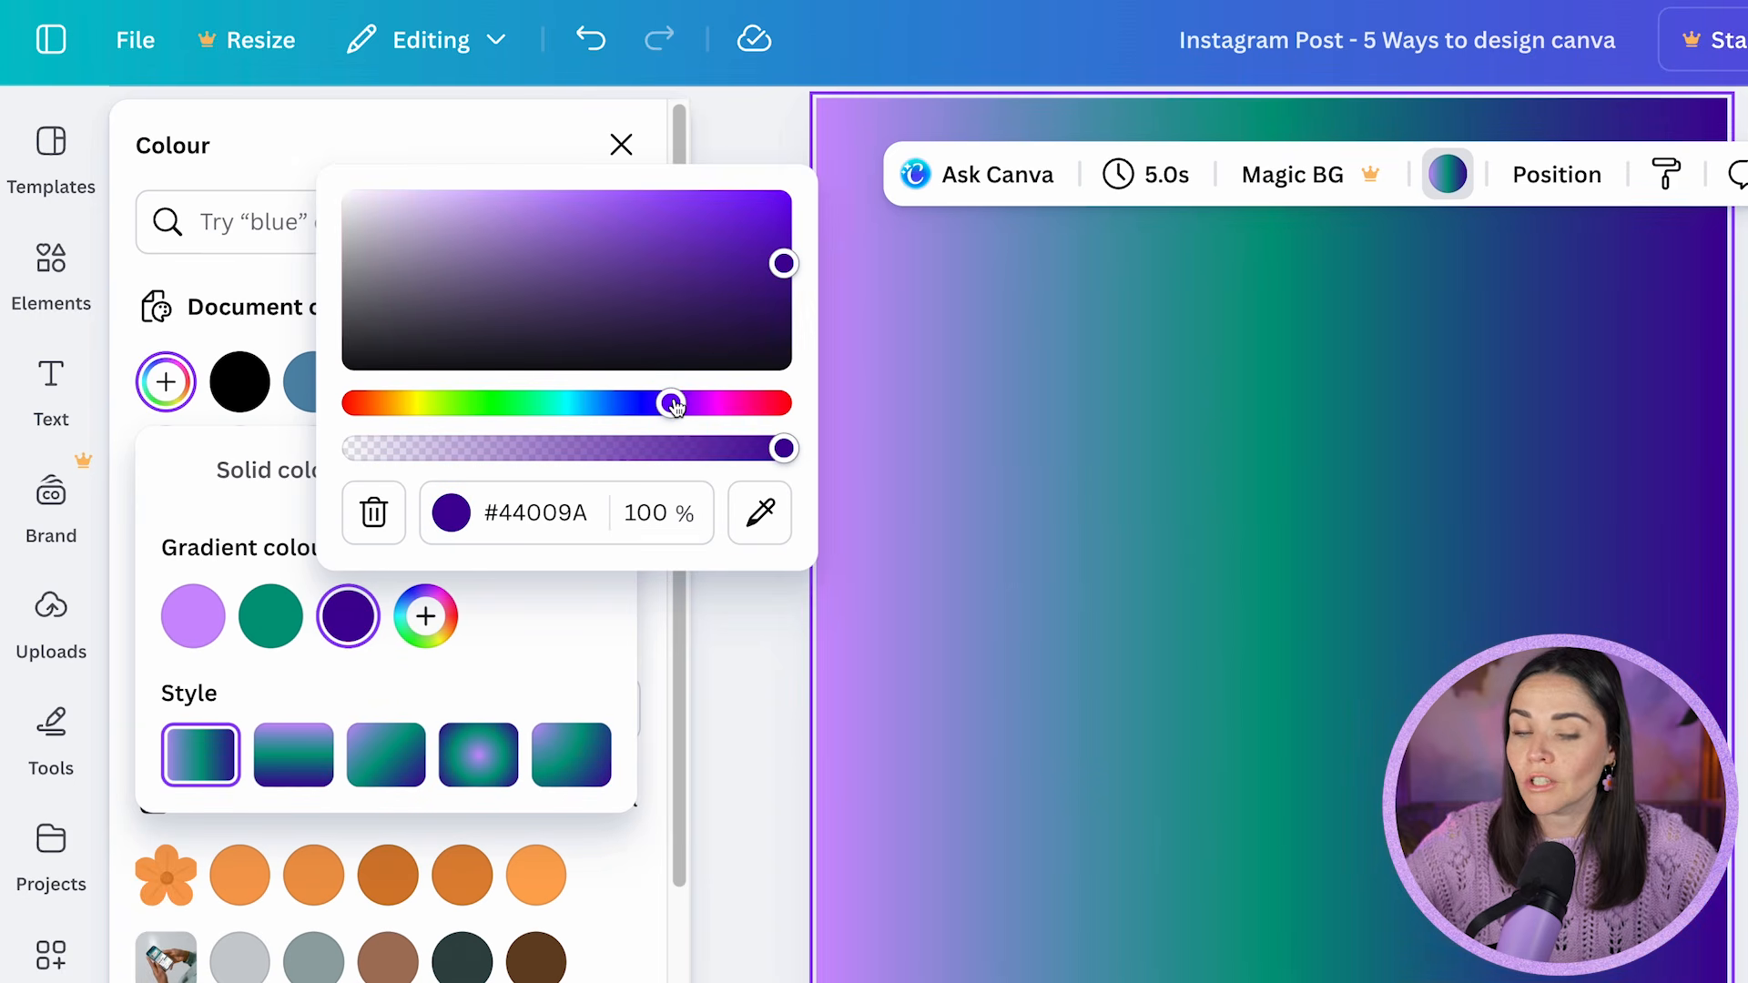
left_click(491, 625)
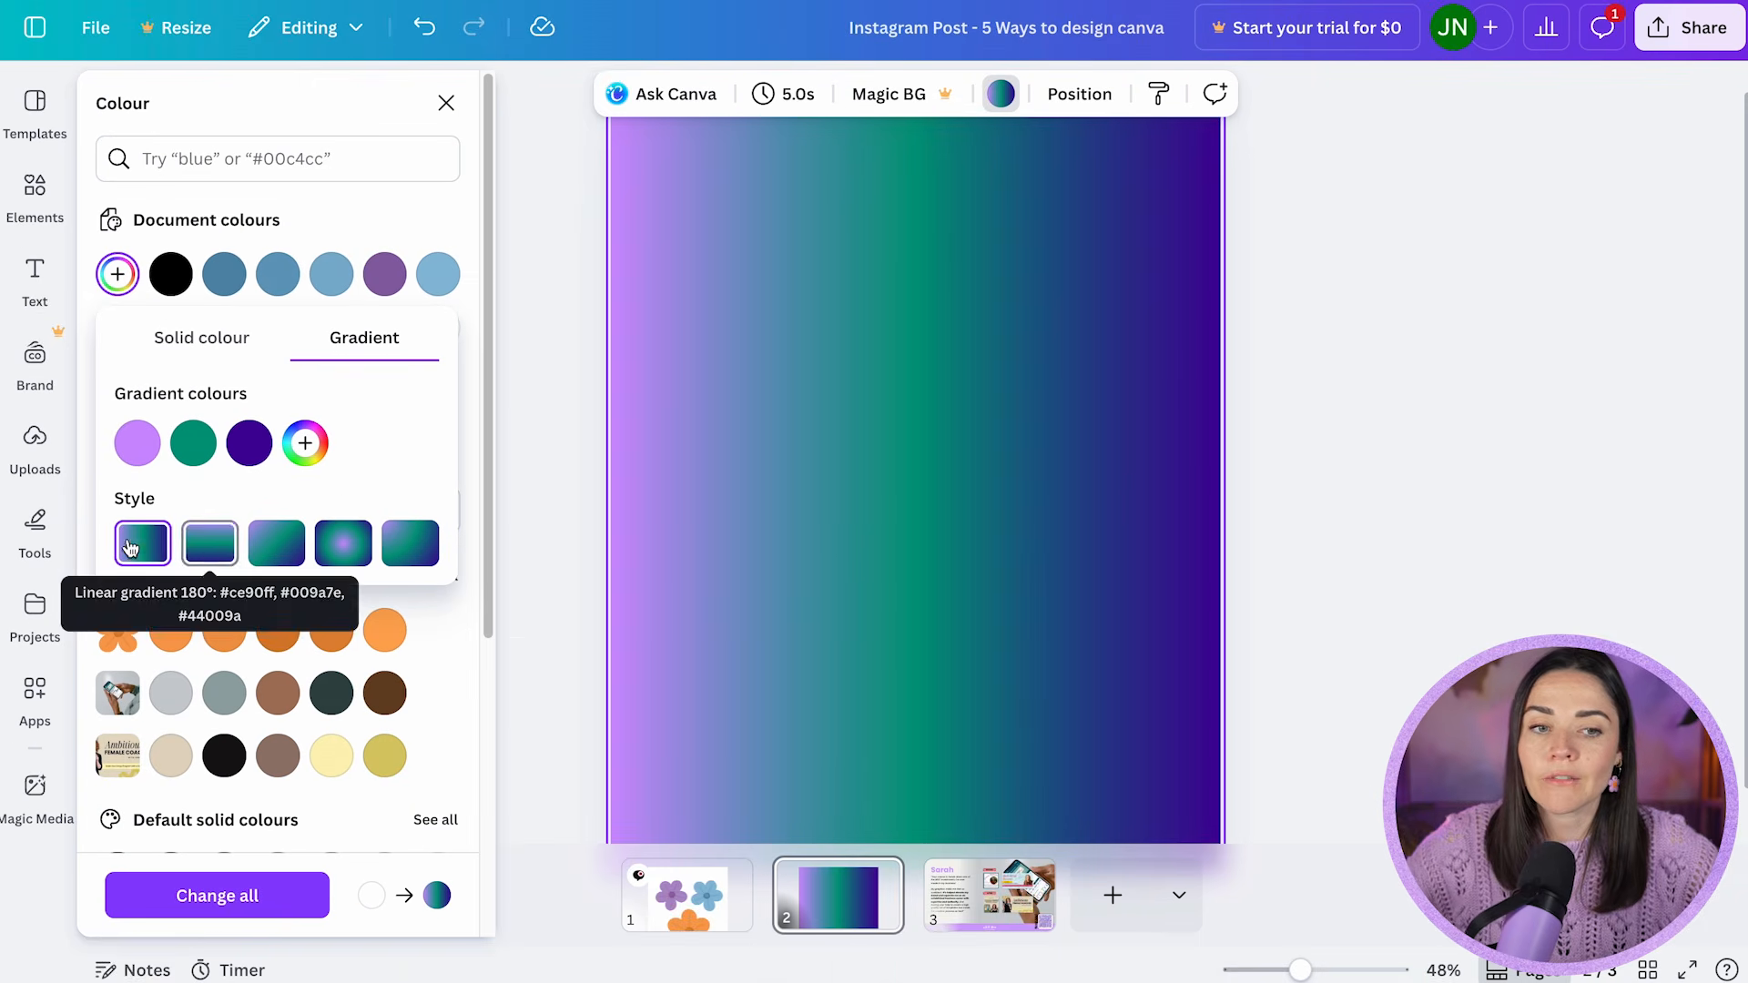
- Try the background gradient in the 180° linear, diagonal linear, centred circular and corner circular styles
left_click(211, 540)
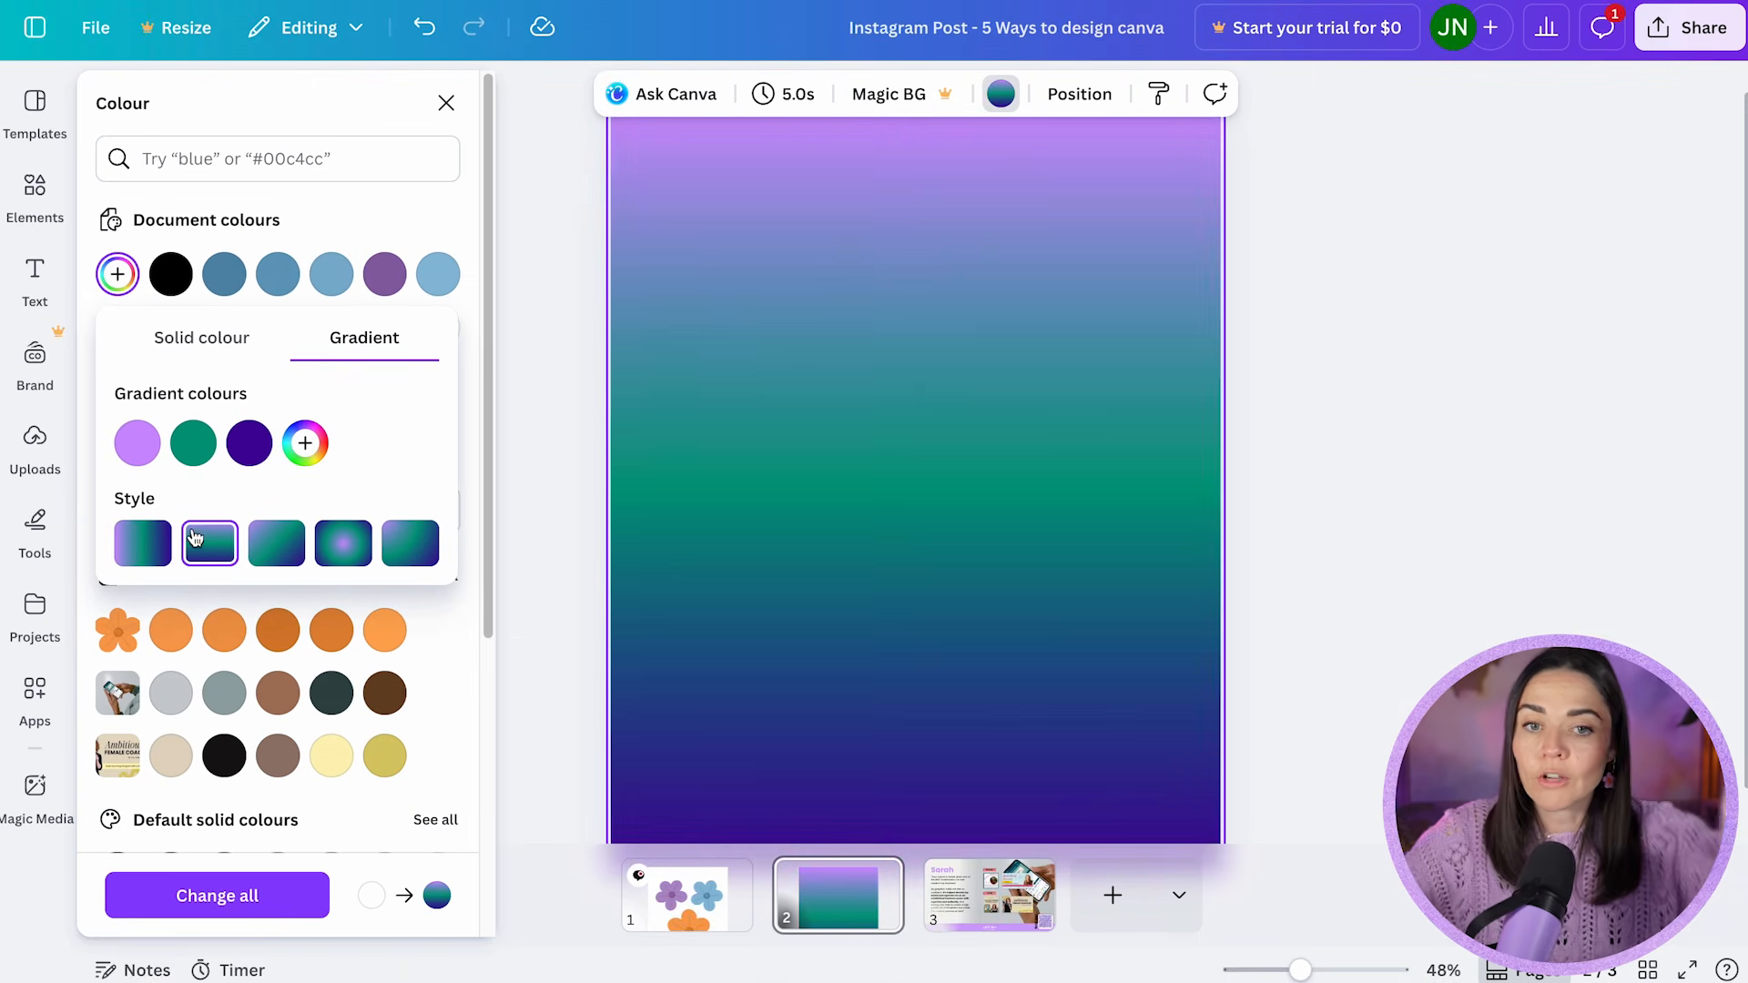
left_click(278, 557)
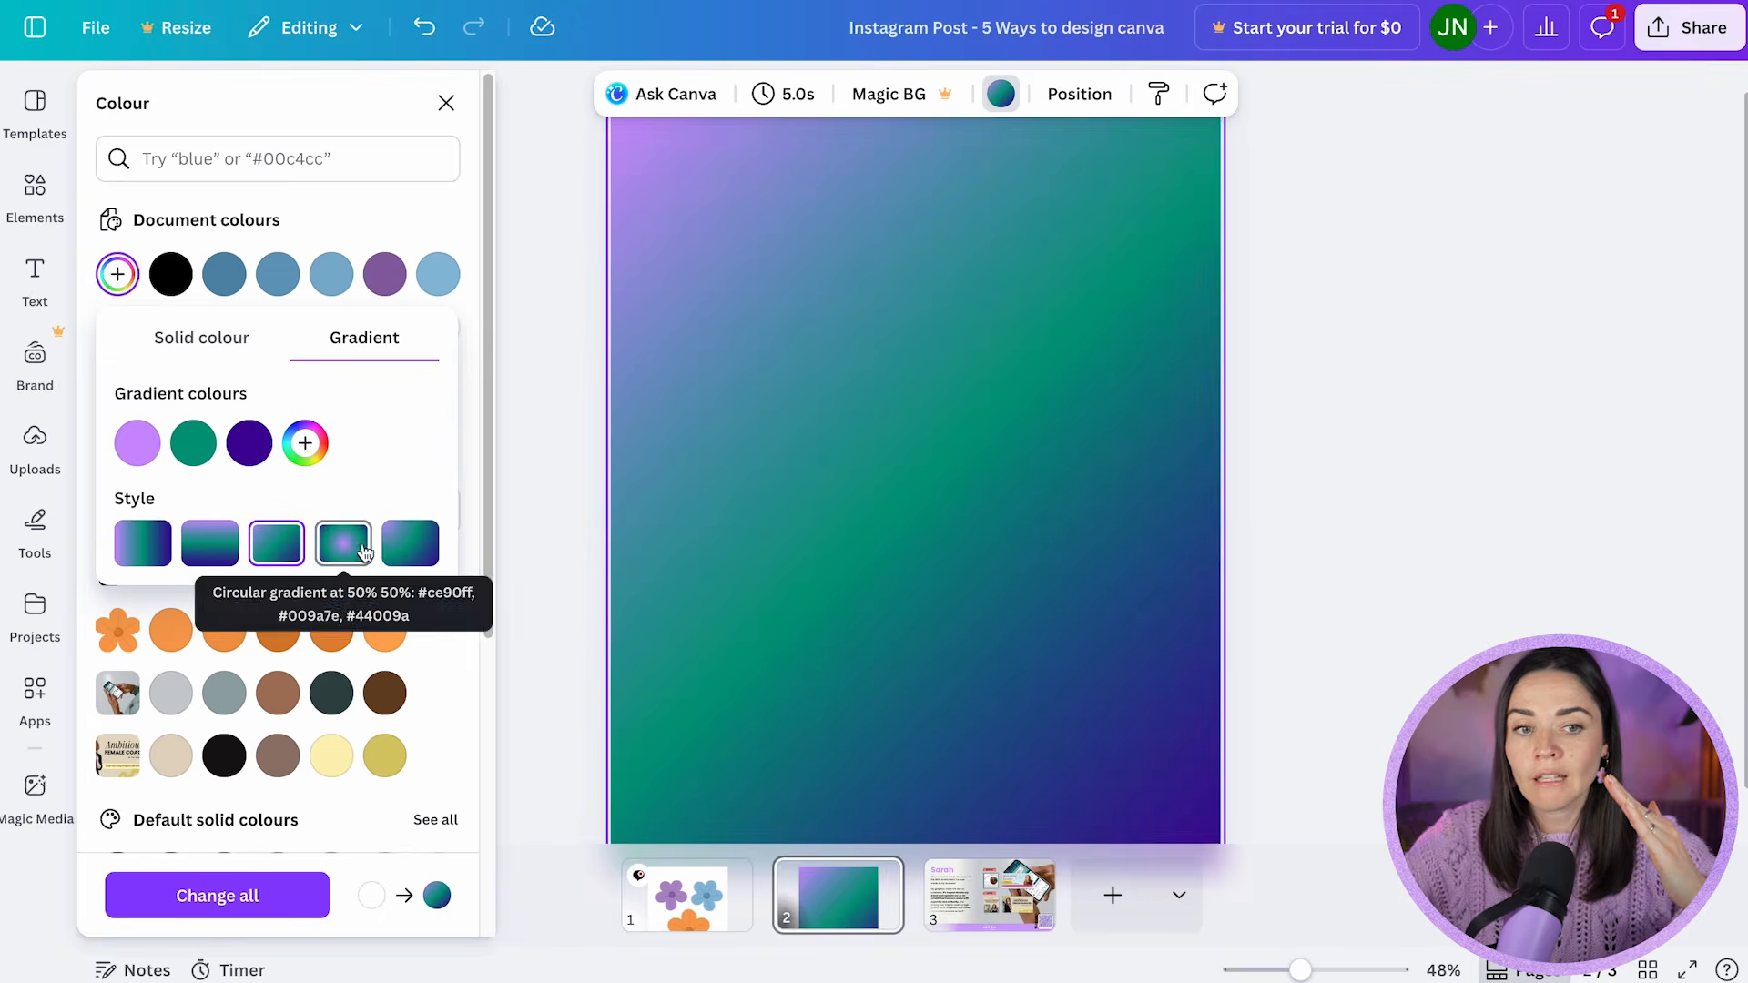
left_click(351, 546)
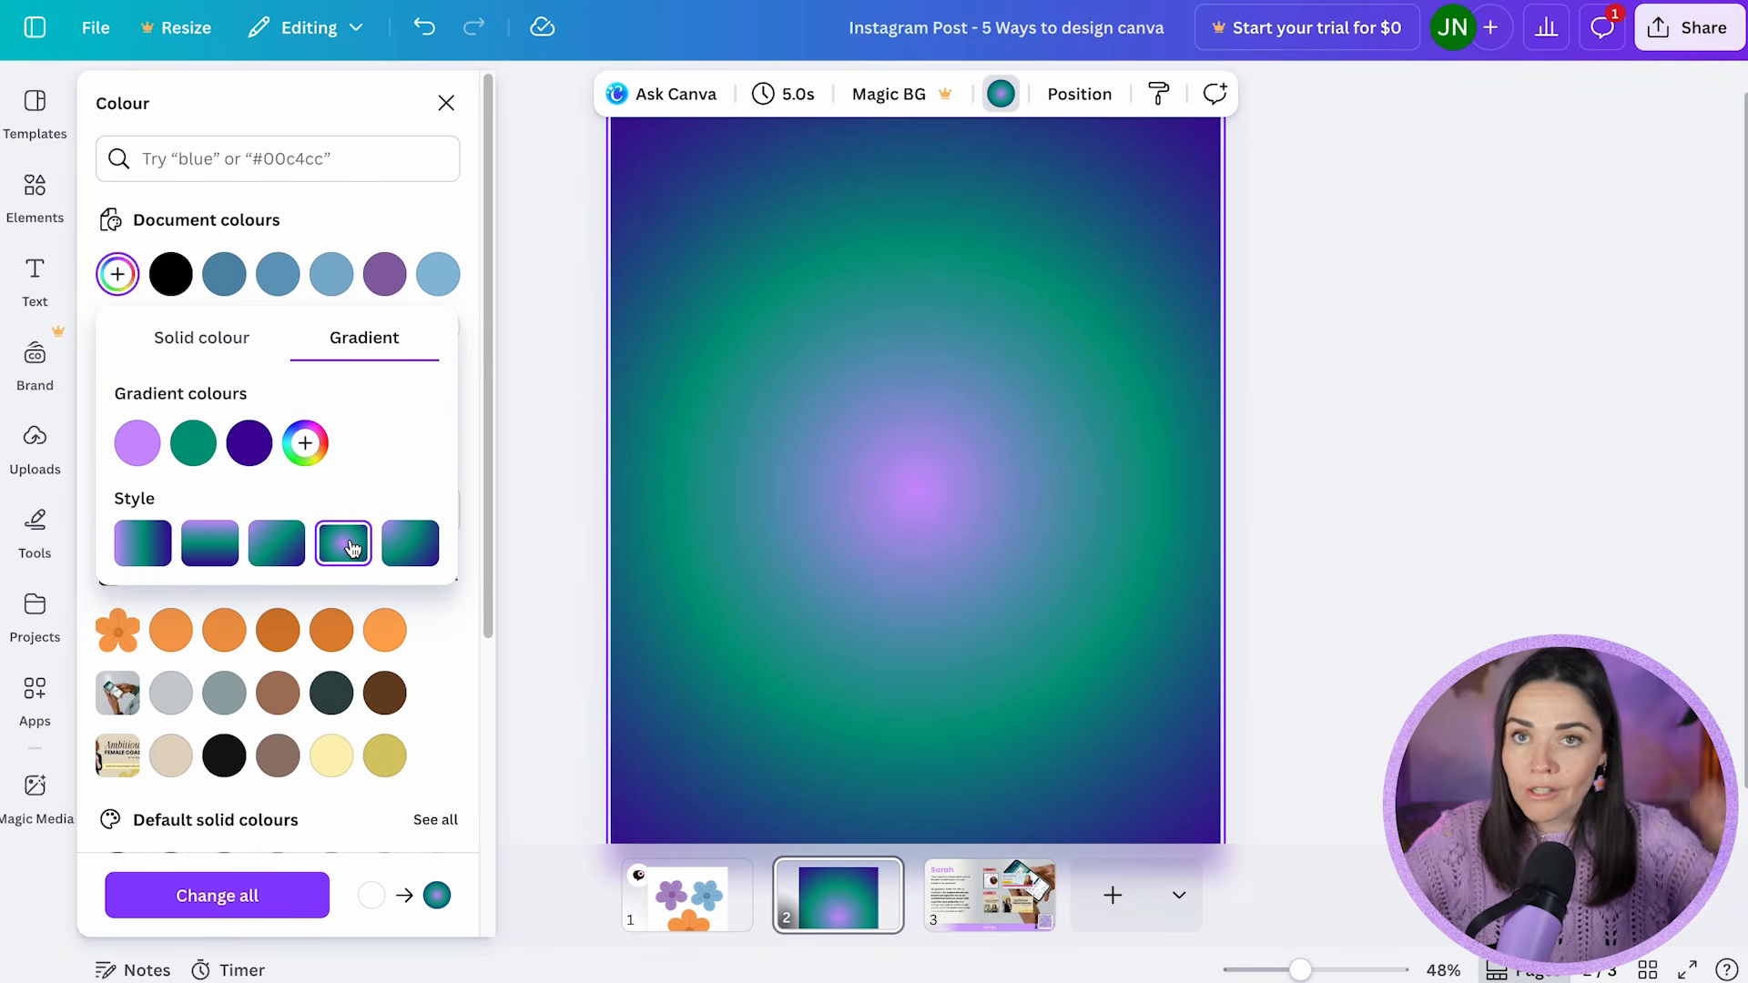
left_click(405, 553)
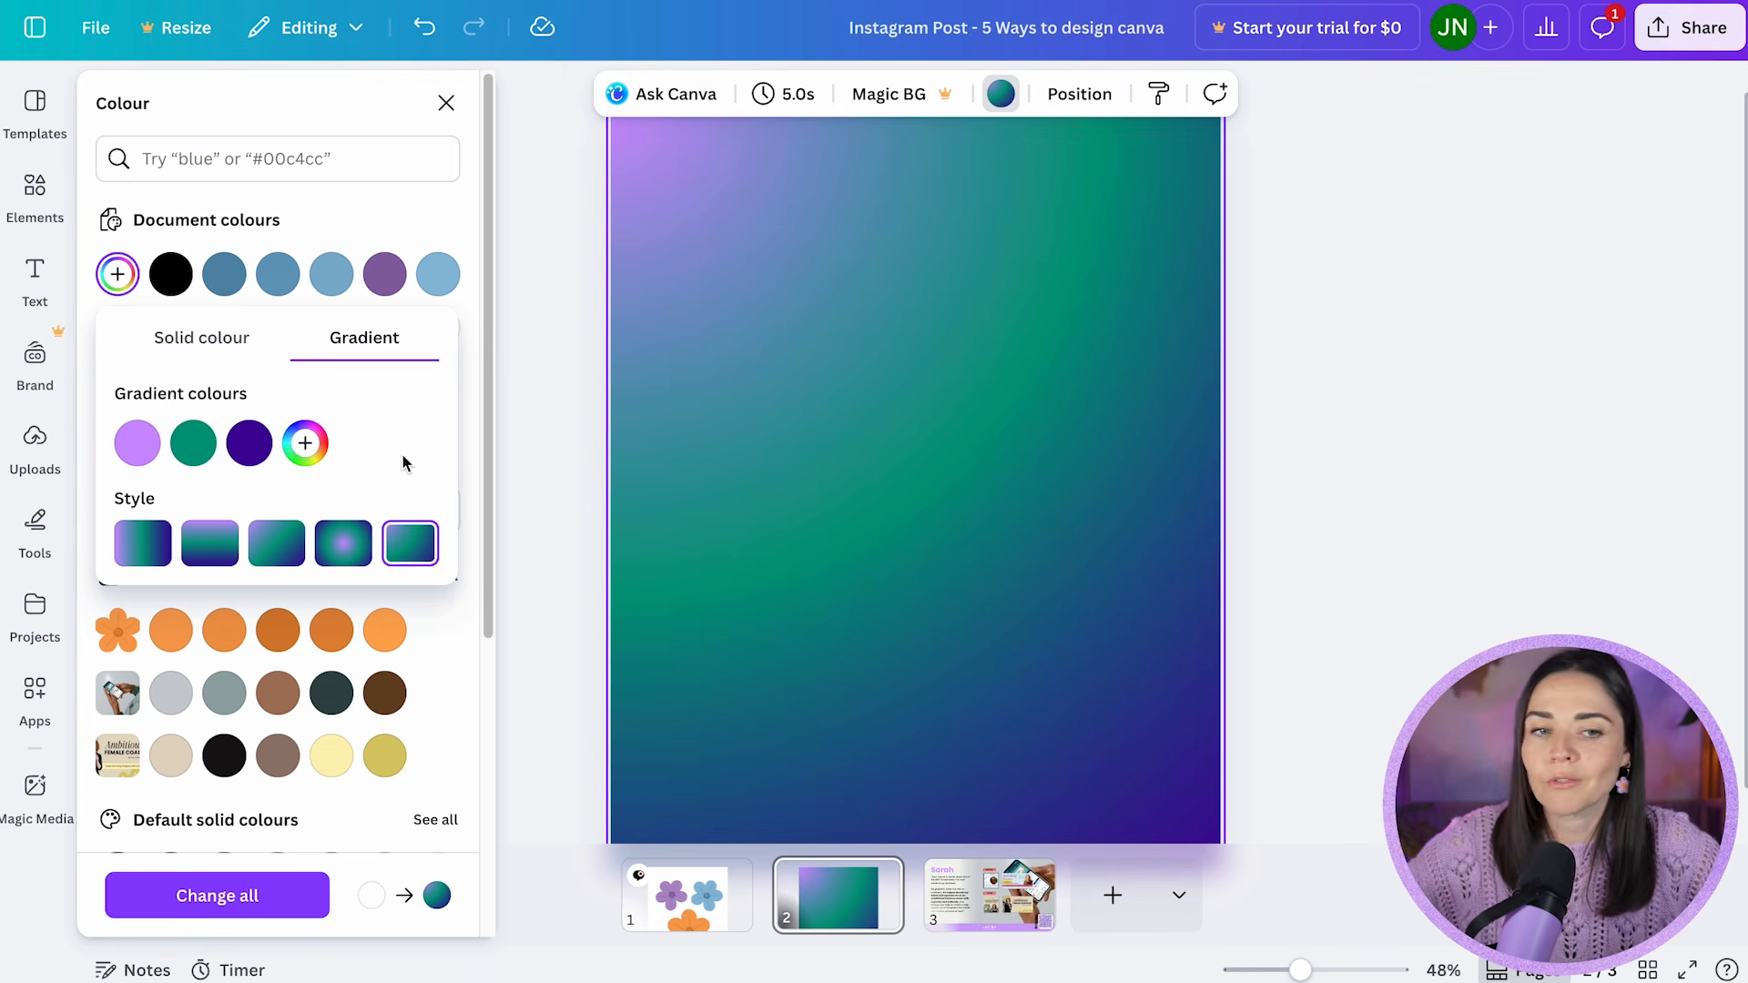
- Remove the indigo gradient colour and replace the green with purple #8F4BC6, sampling the light purple swatch and adjusting its shade
left_click(267, 426)
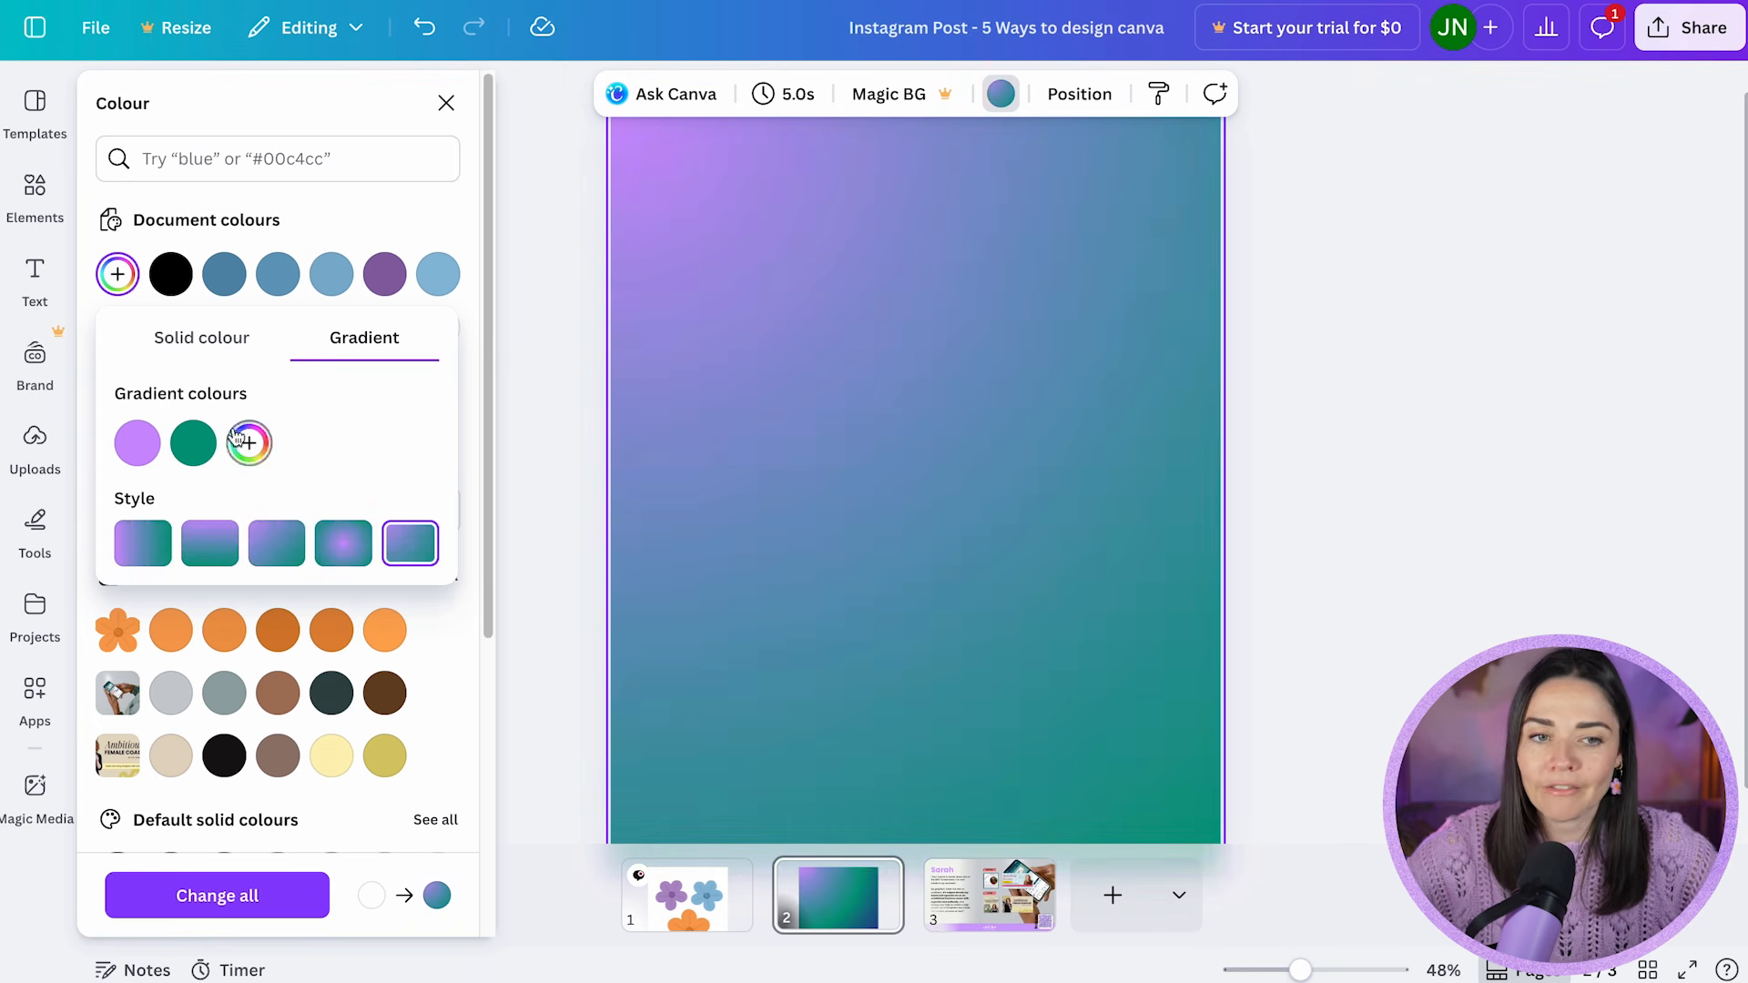
left_click(189, 446)
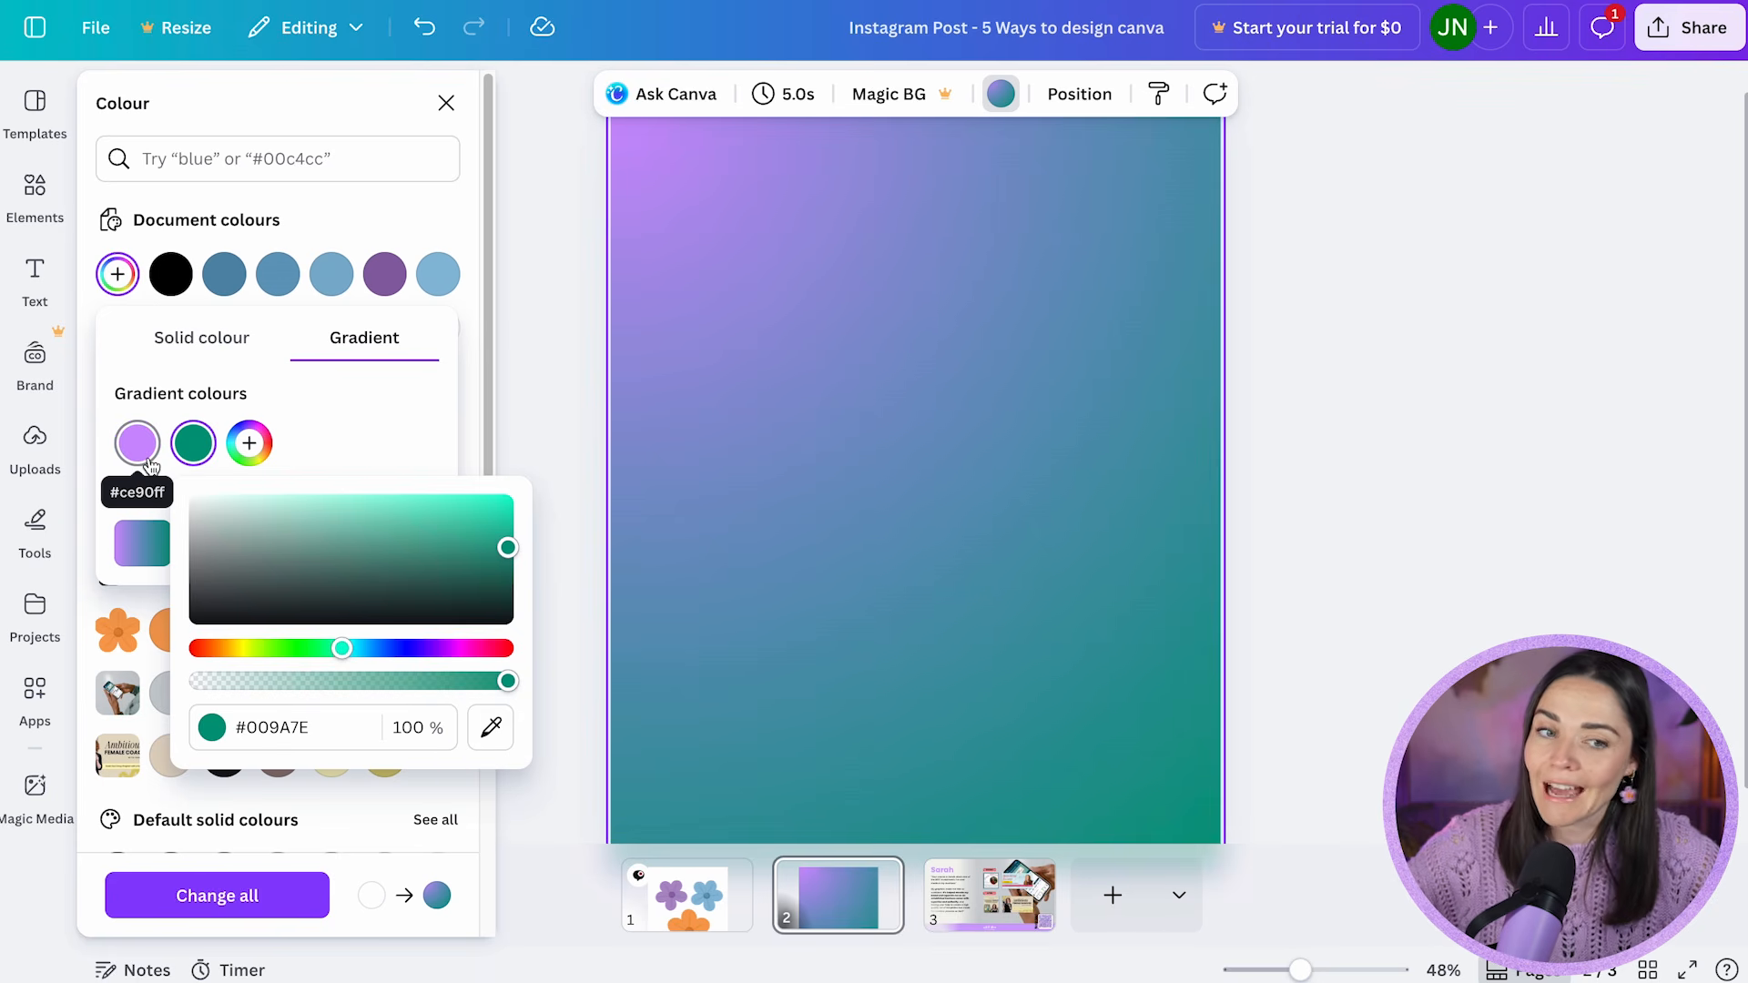
left_click(492, 734)
left_click(768, 728)
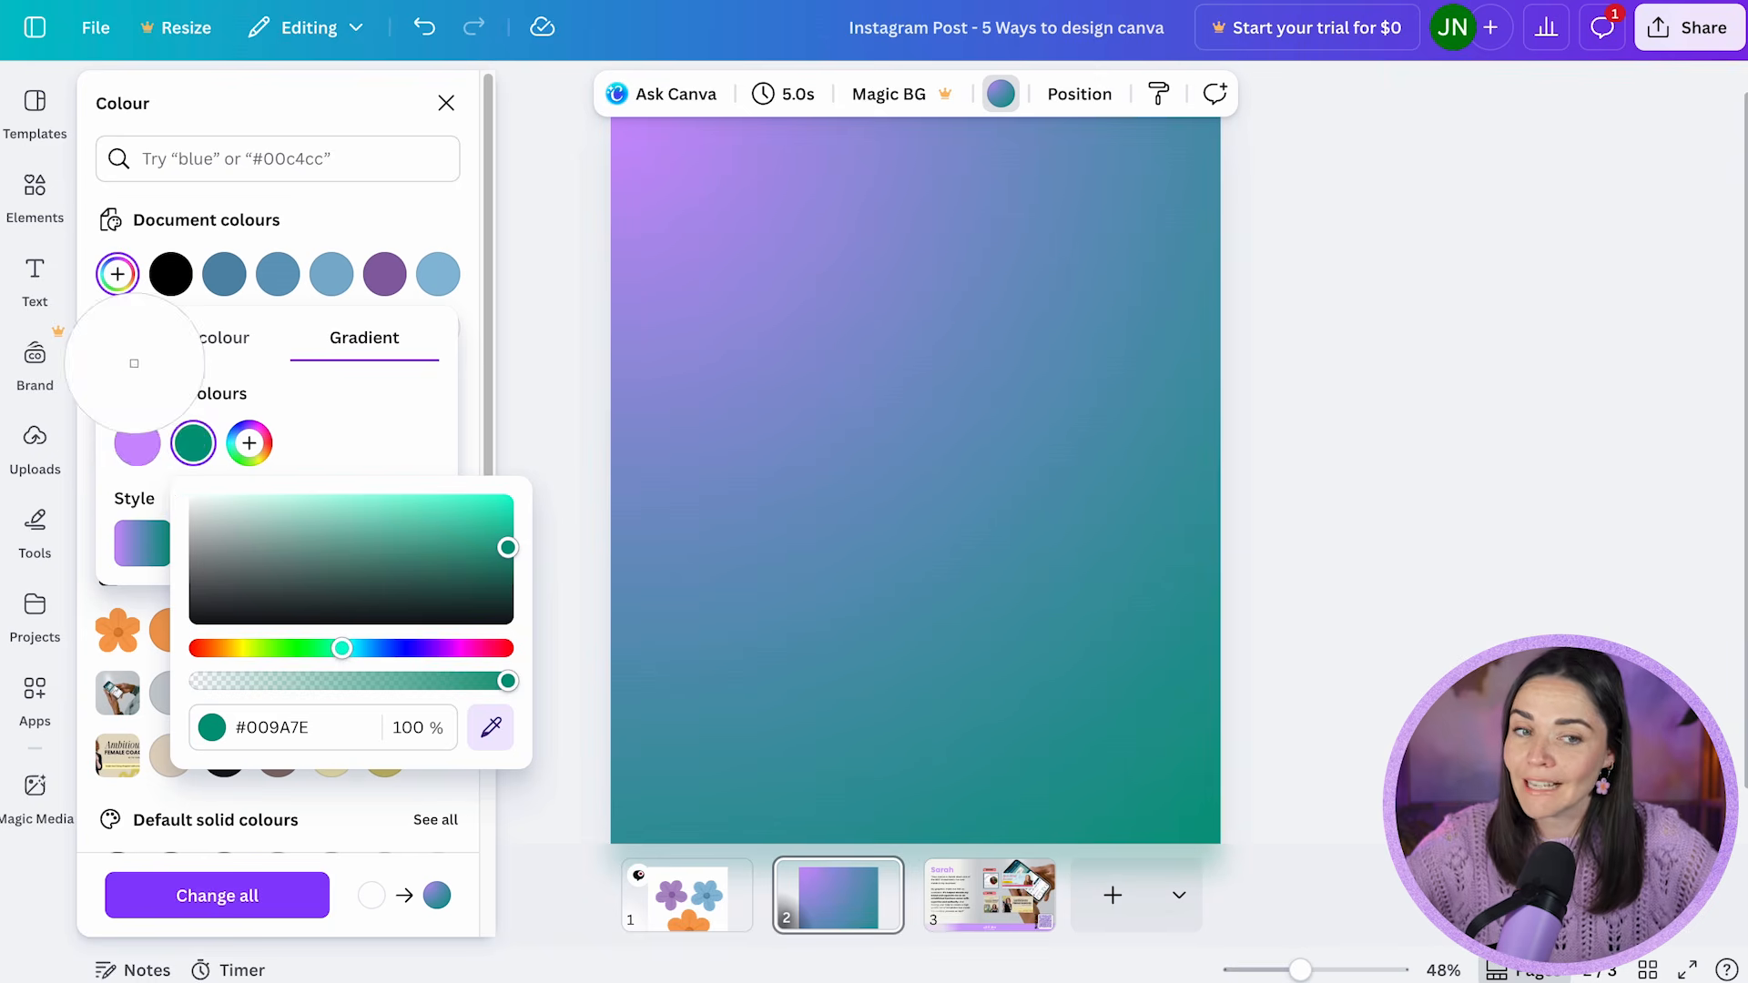
left_click(133, 435)
left_click_drag(331, 503, 388, 527)
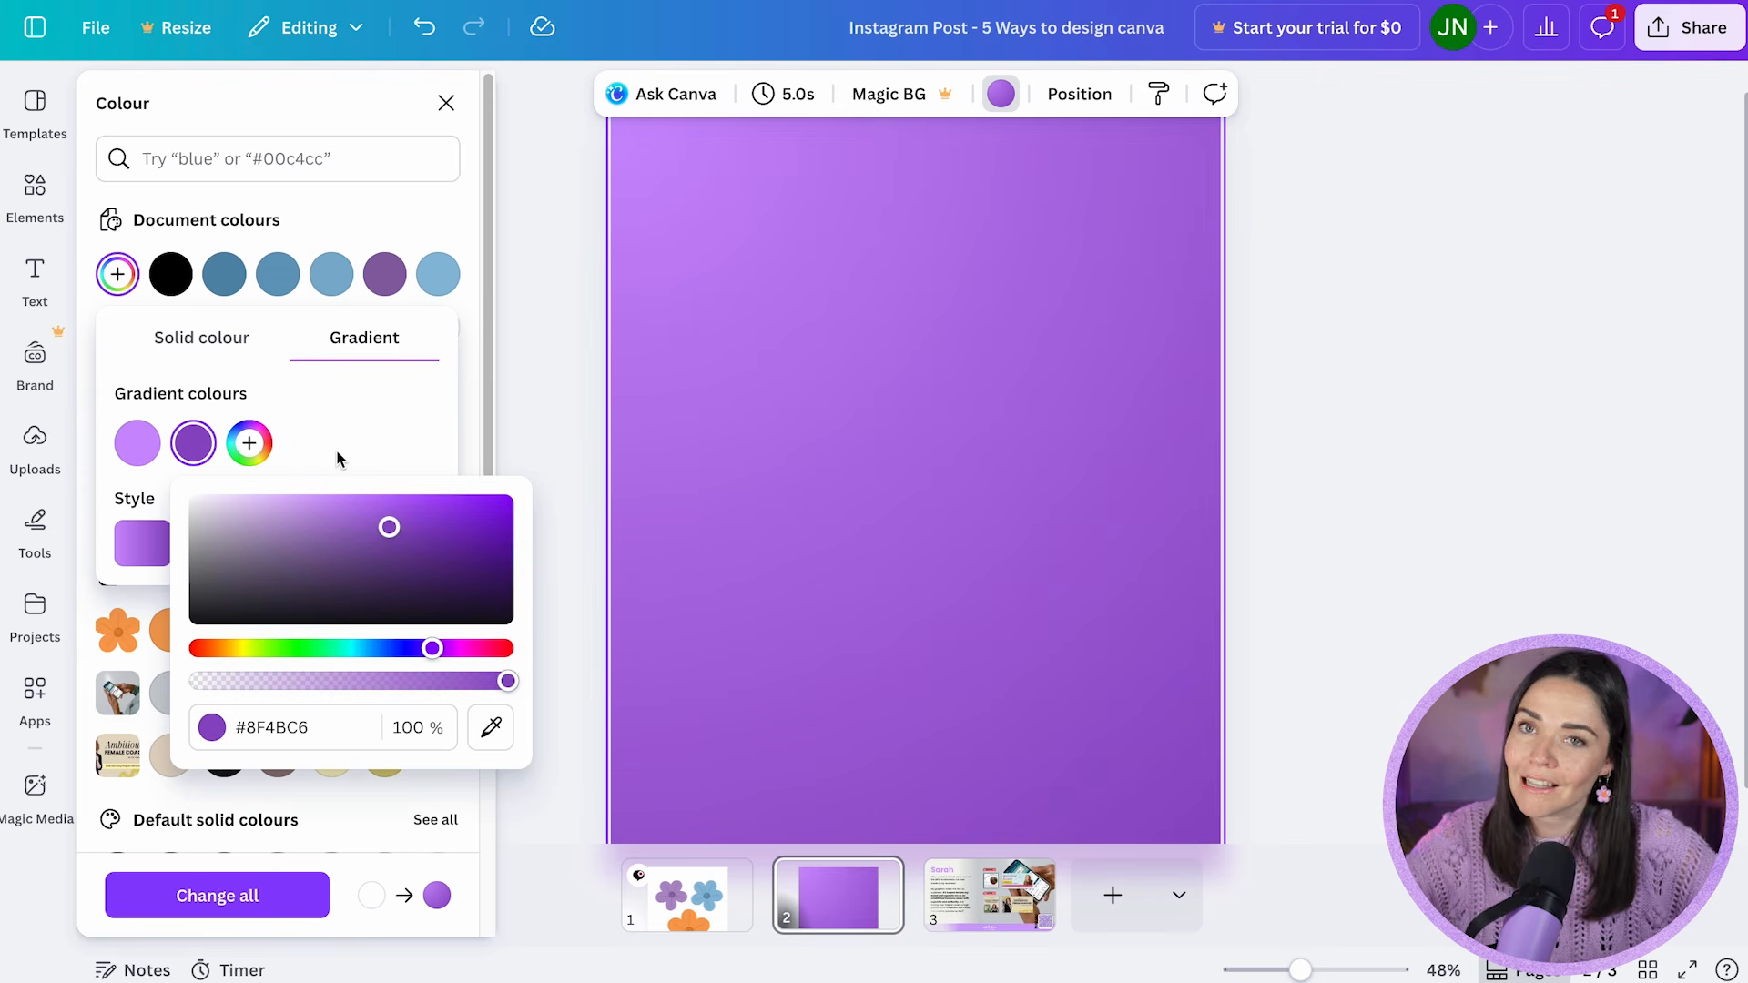
- Apply the centred circular style to the purple background gradient and close the colour picker
left_click(365, 443)
left_click(343, 541)
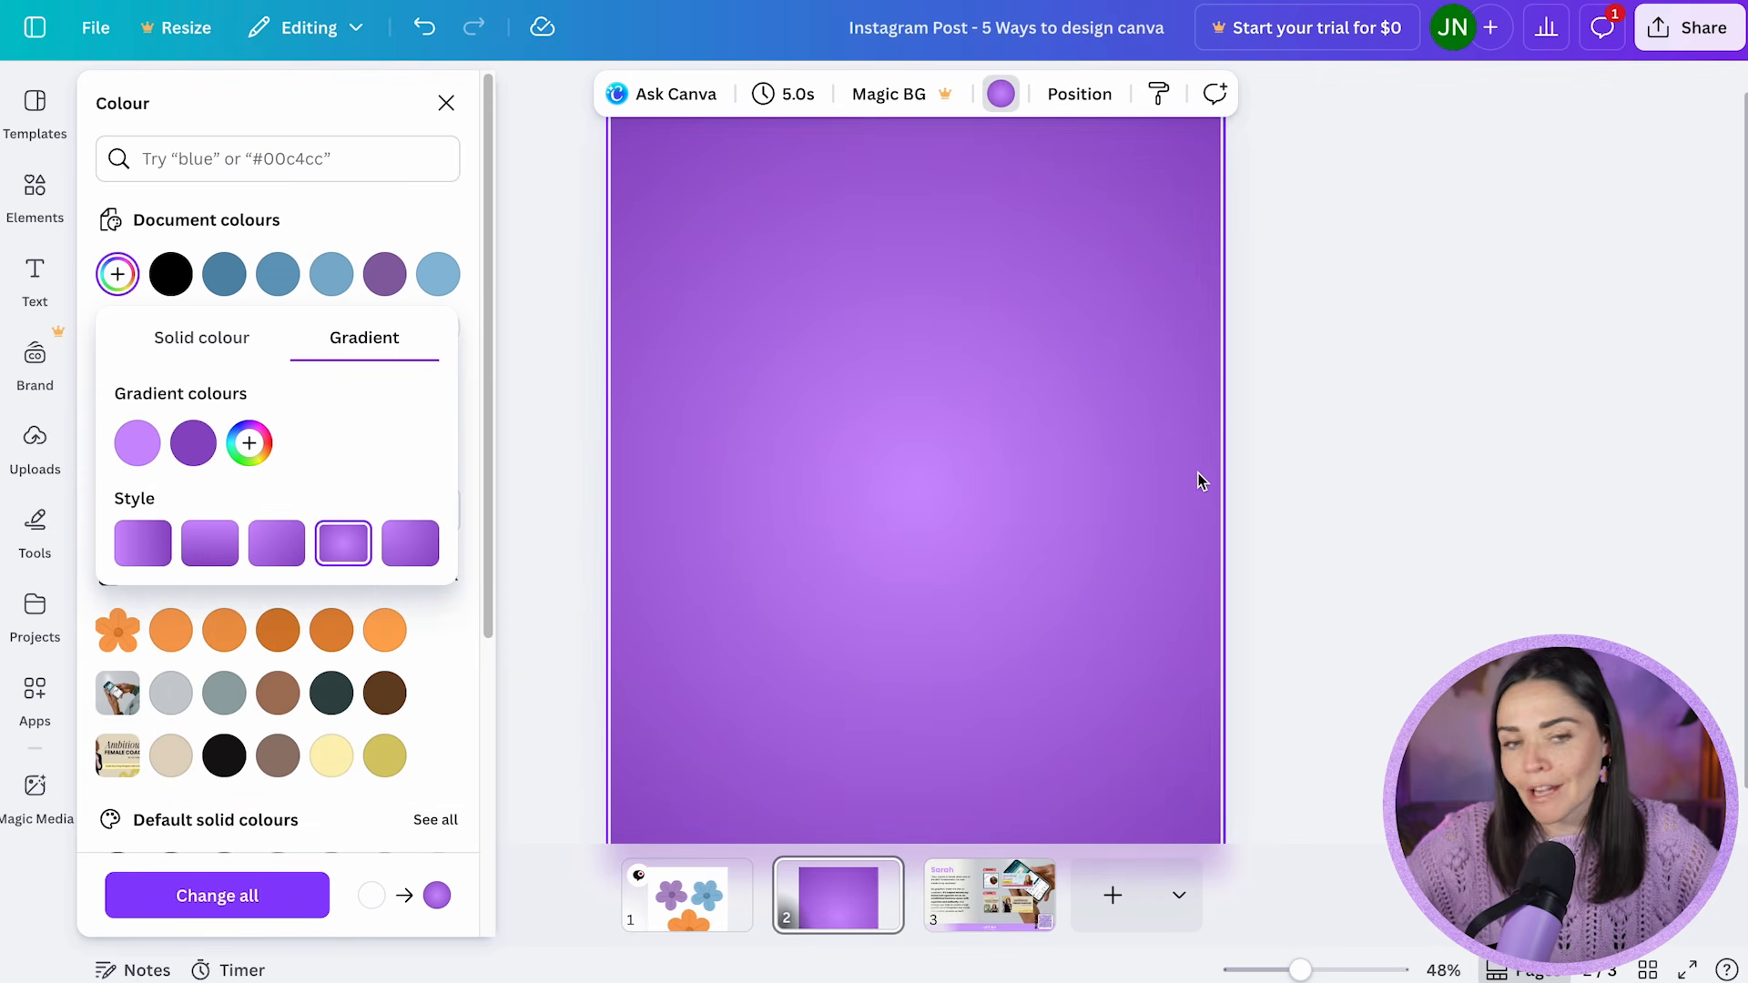
left_click(483, 346)
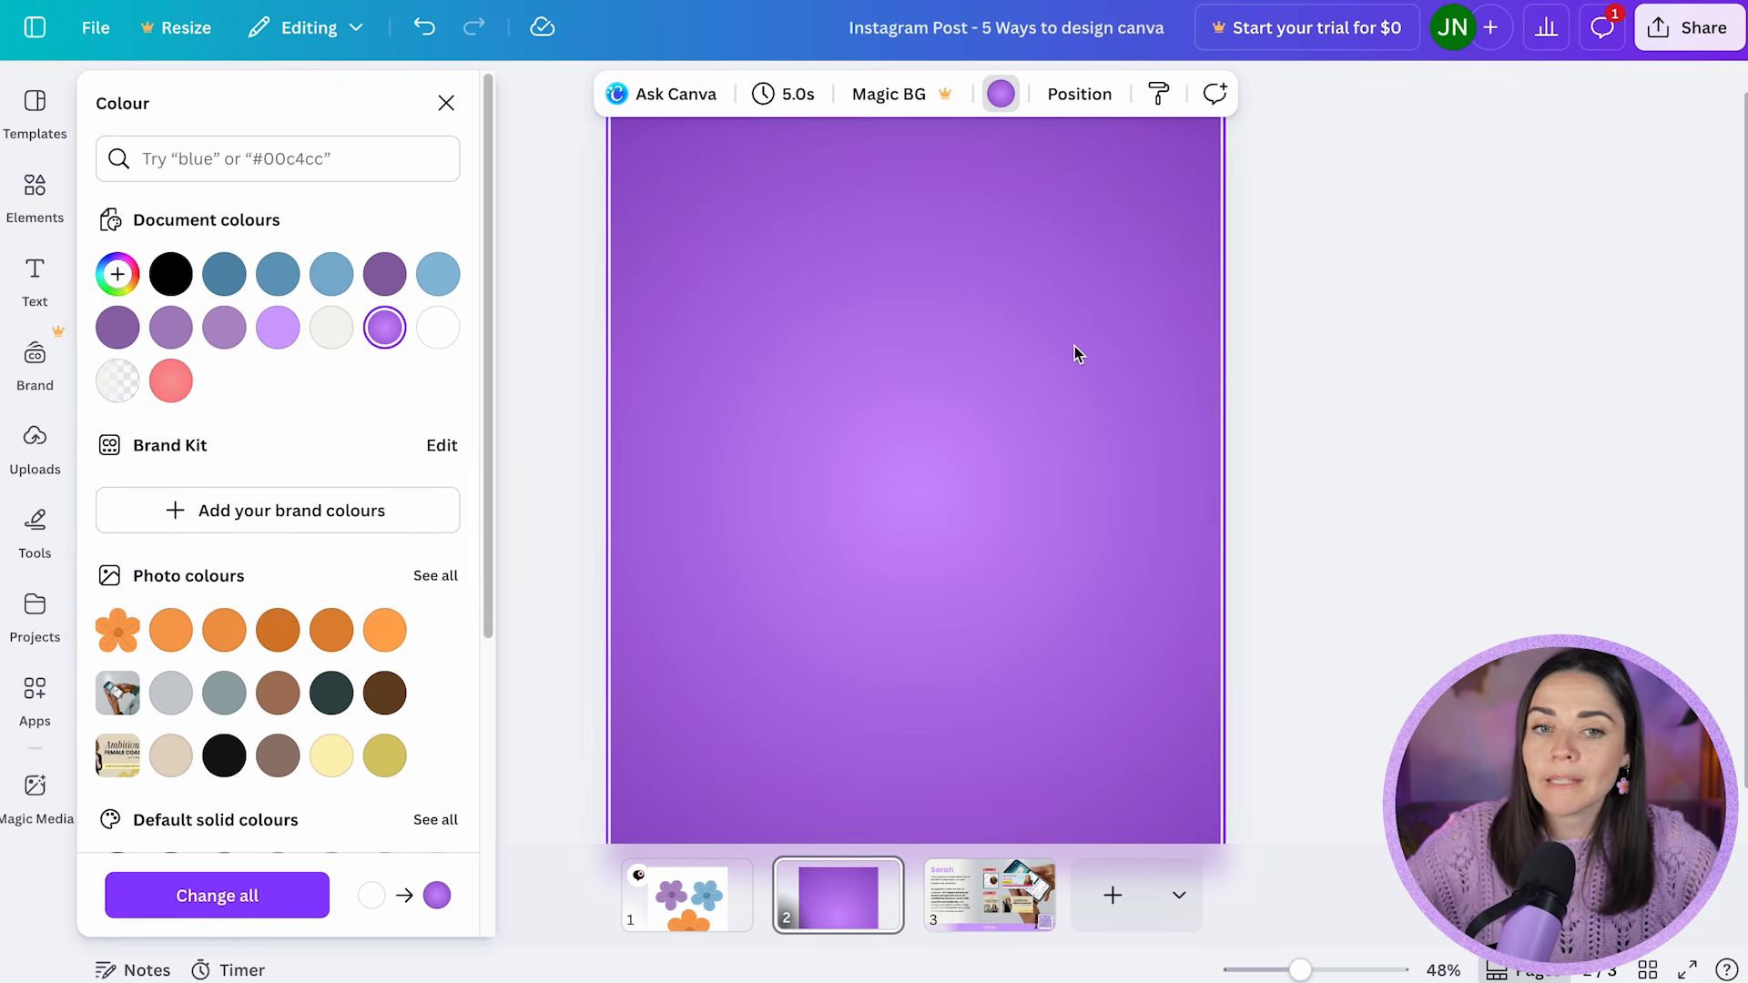
- Add a square from the shape elements to the page
left_click(38, 193)
scroll(162, 389, "down", 2)
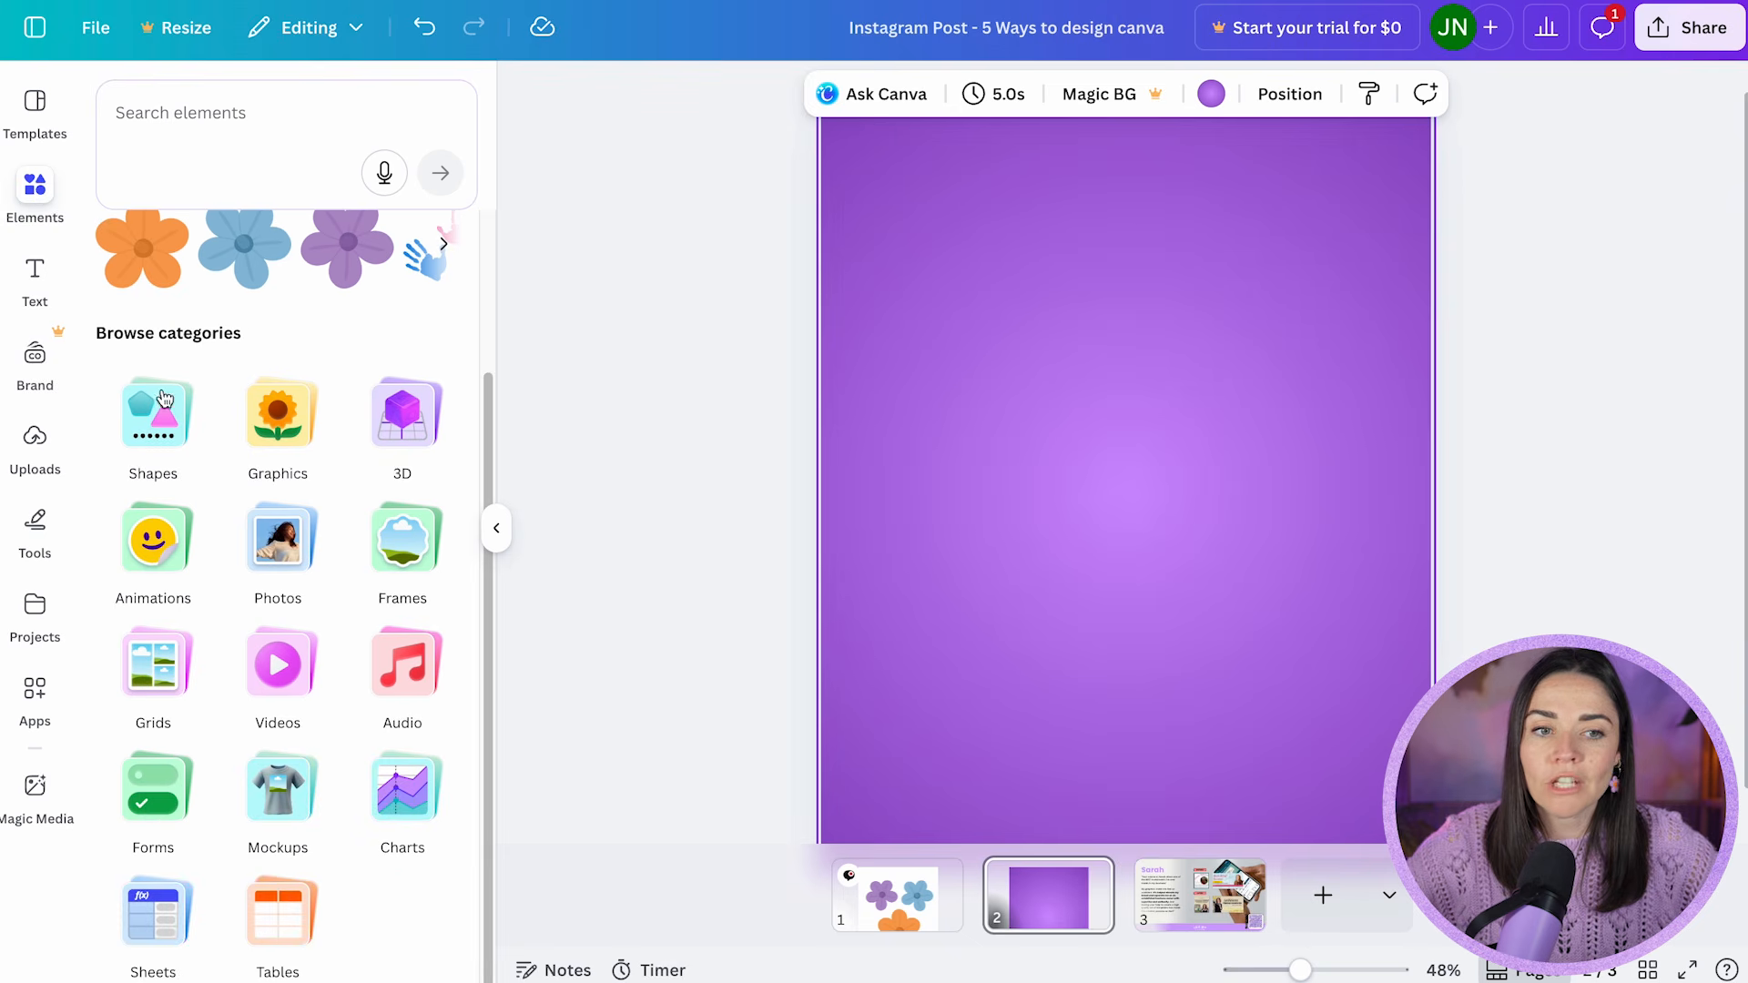
left_click(156, 406)
left_click(169, 412)
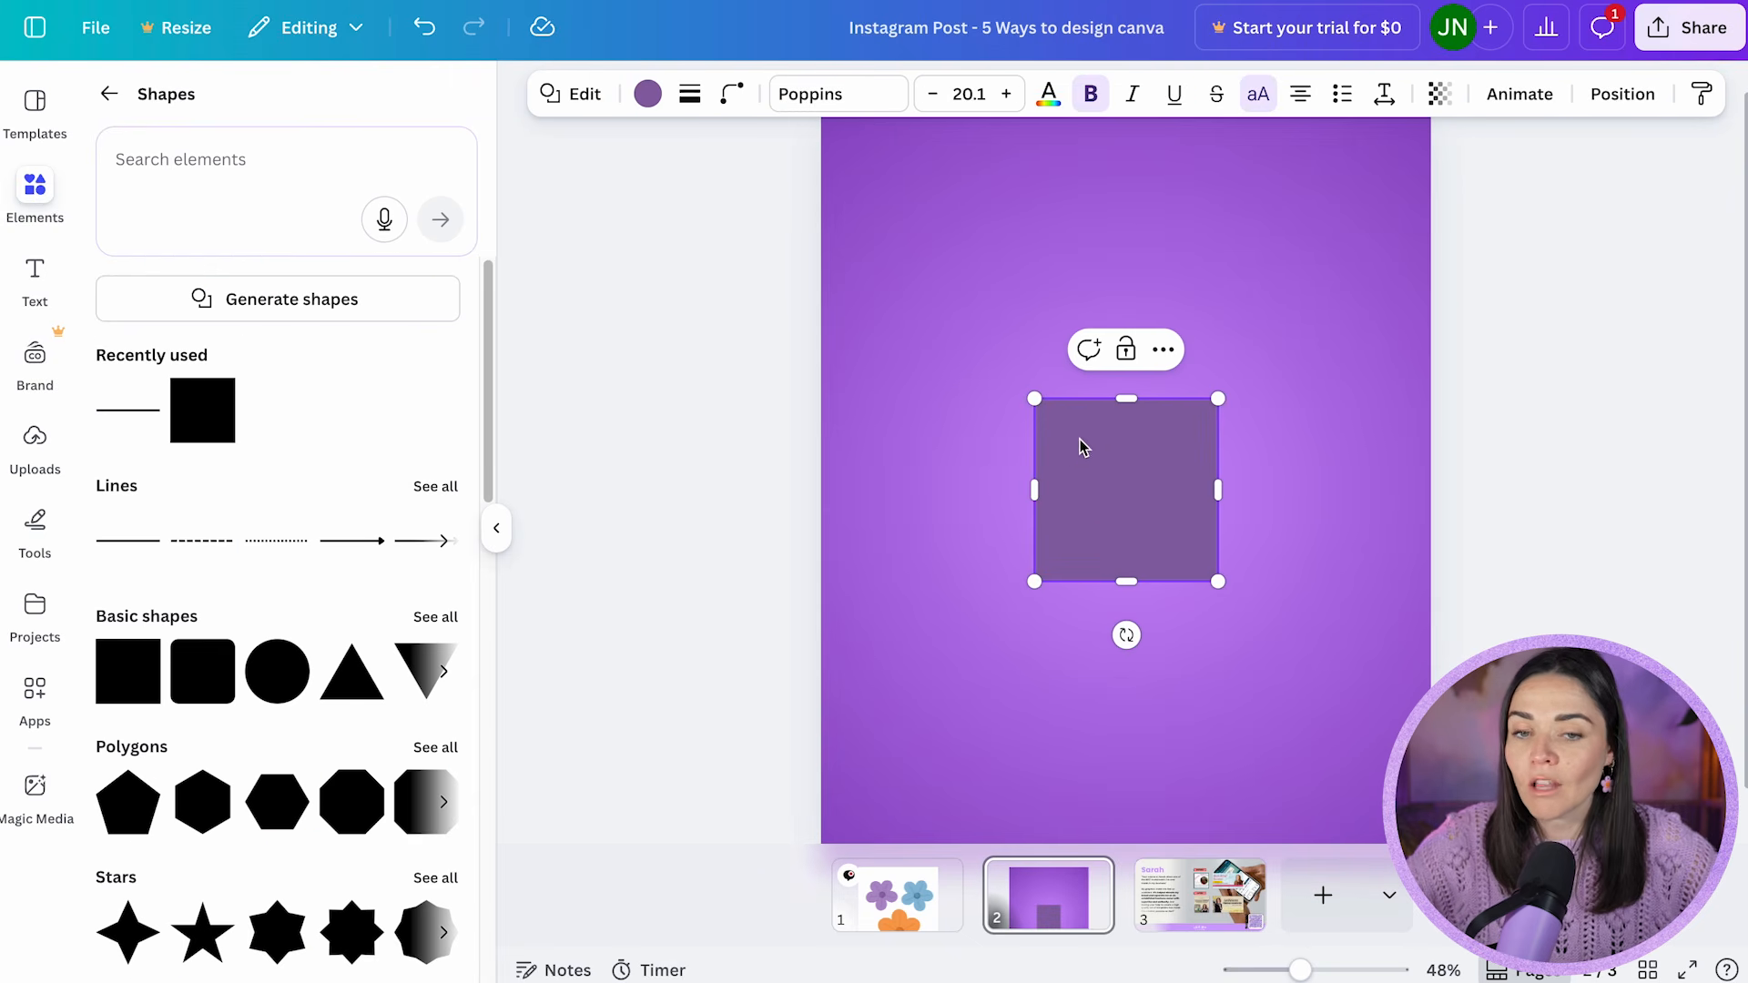
- Try the light lavender, the coral circular gradient and the purple circular gradient from the document colours as the square's fill
left_click(649, 99)
left_click(332, 317)
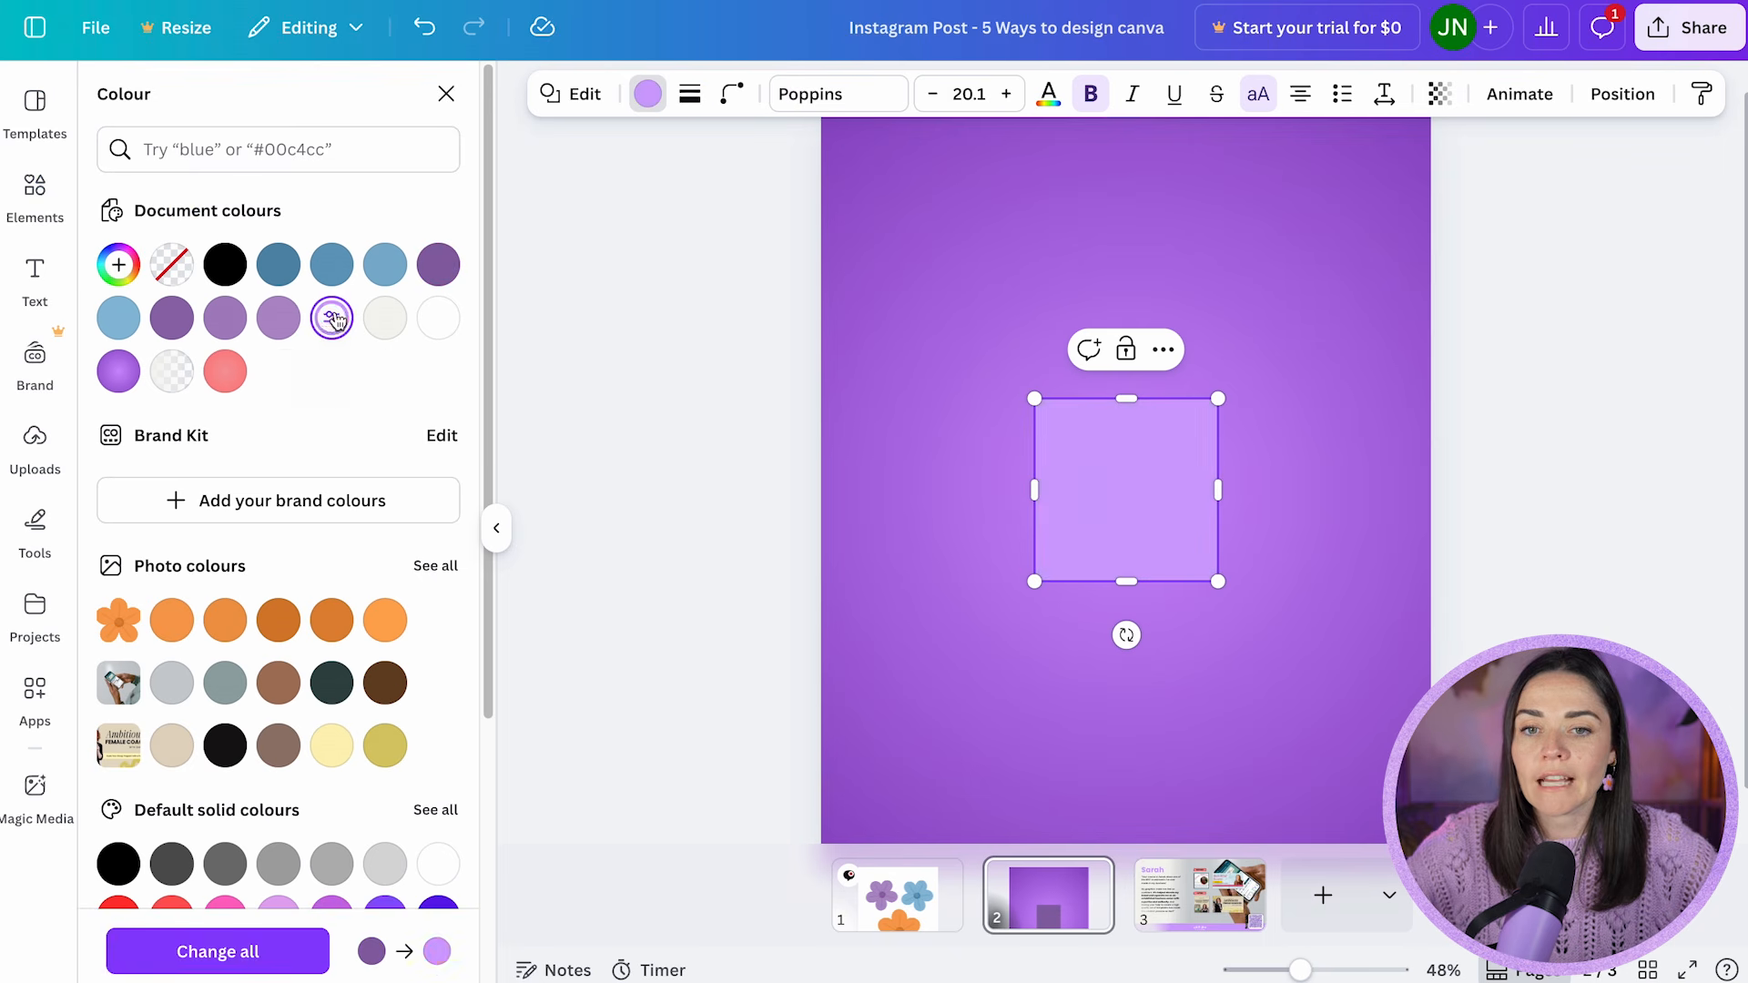
left_click(233, 374)
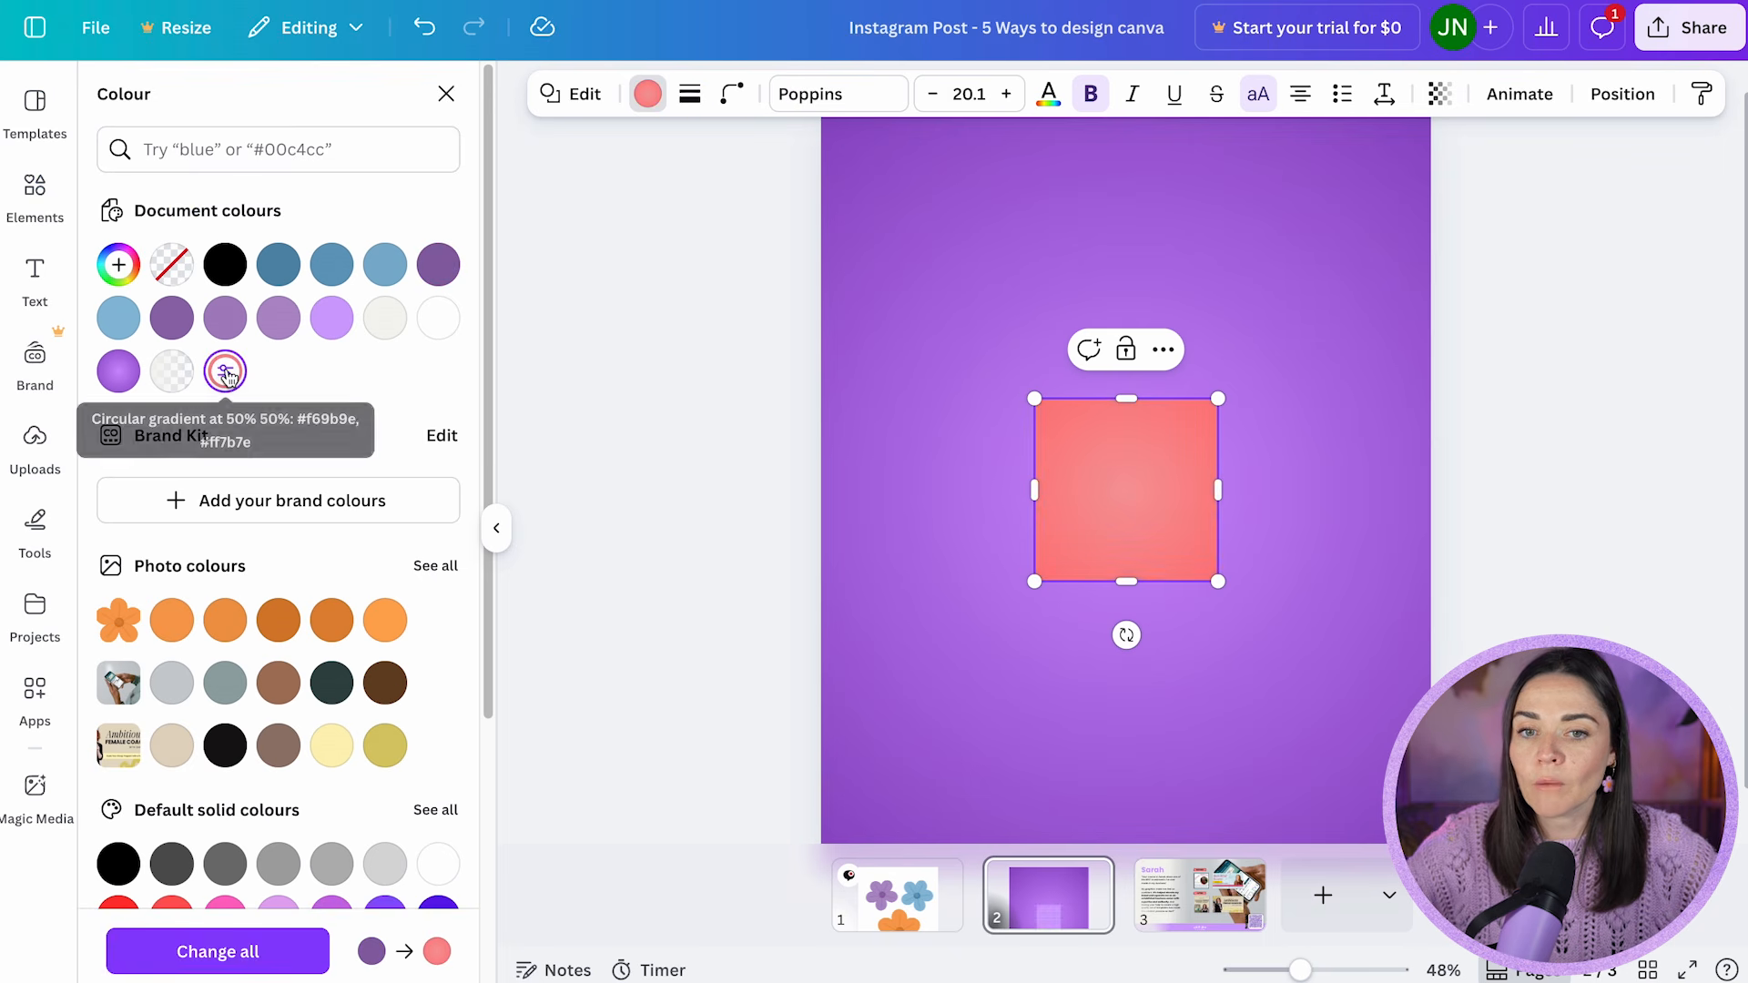
left_click(124, 380)
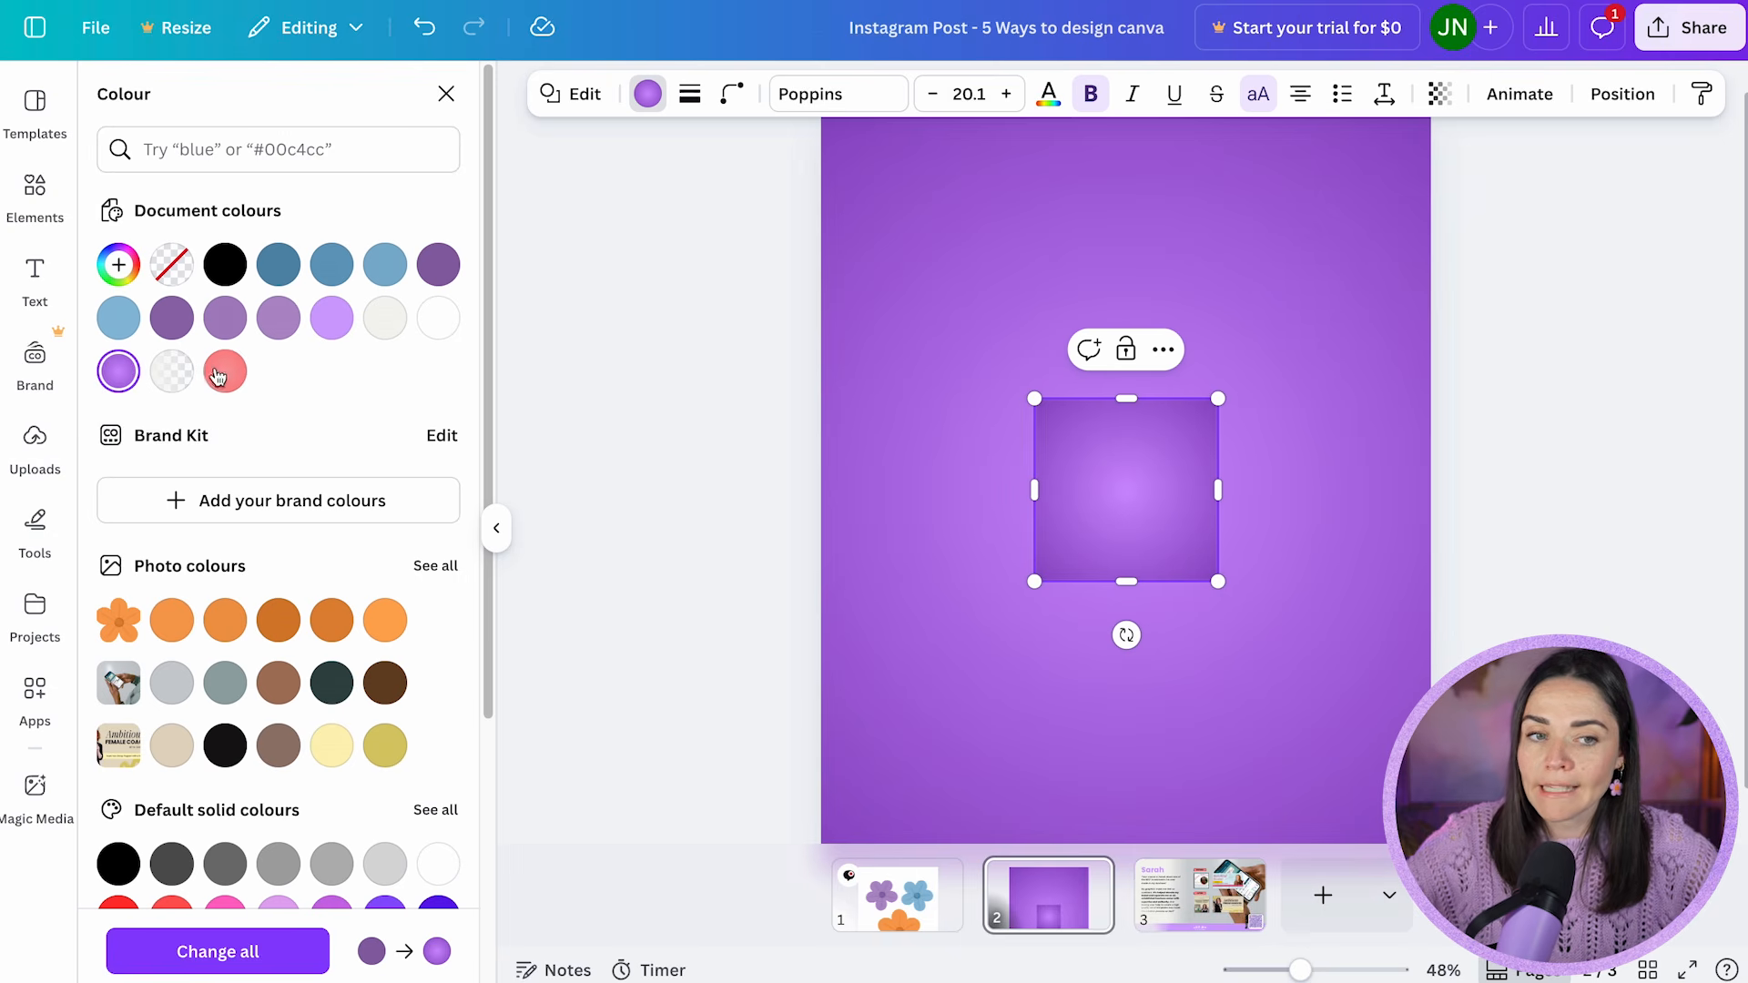
- Fill the square with azure #8BBDD9 and turn it into a centred circular gradient with dark blue #4E587E
left_click(122, 321)
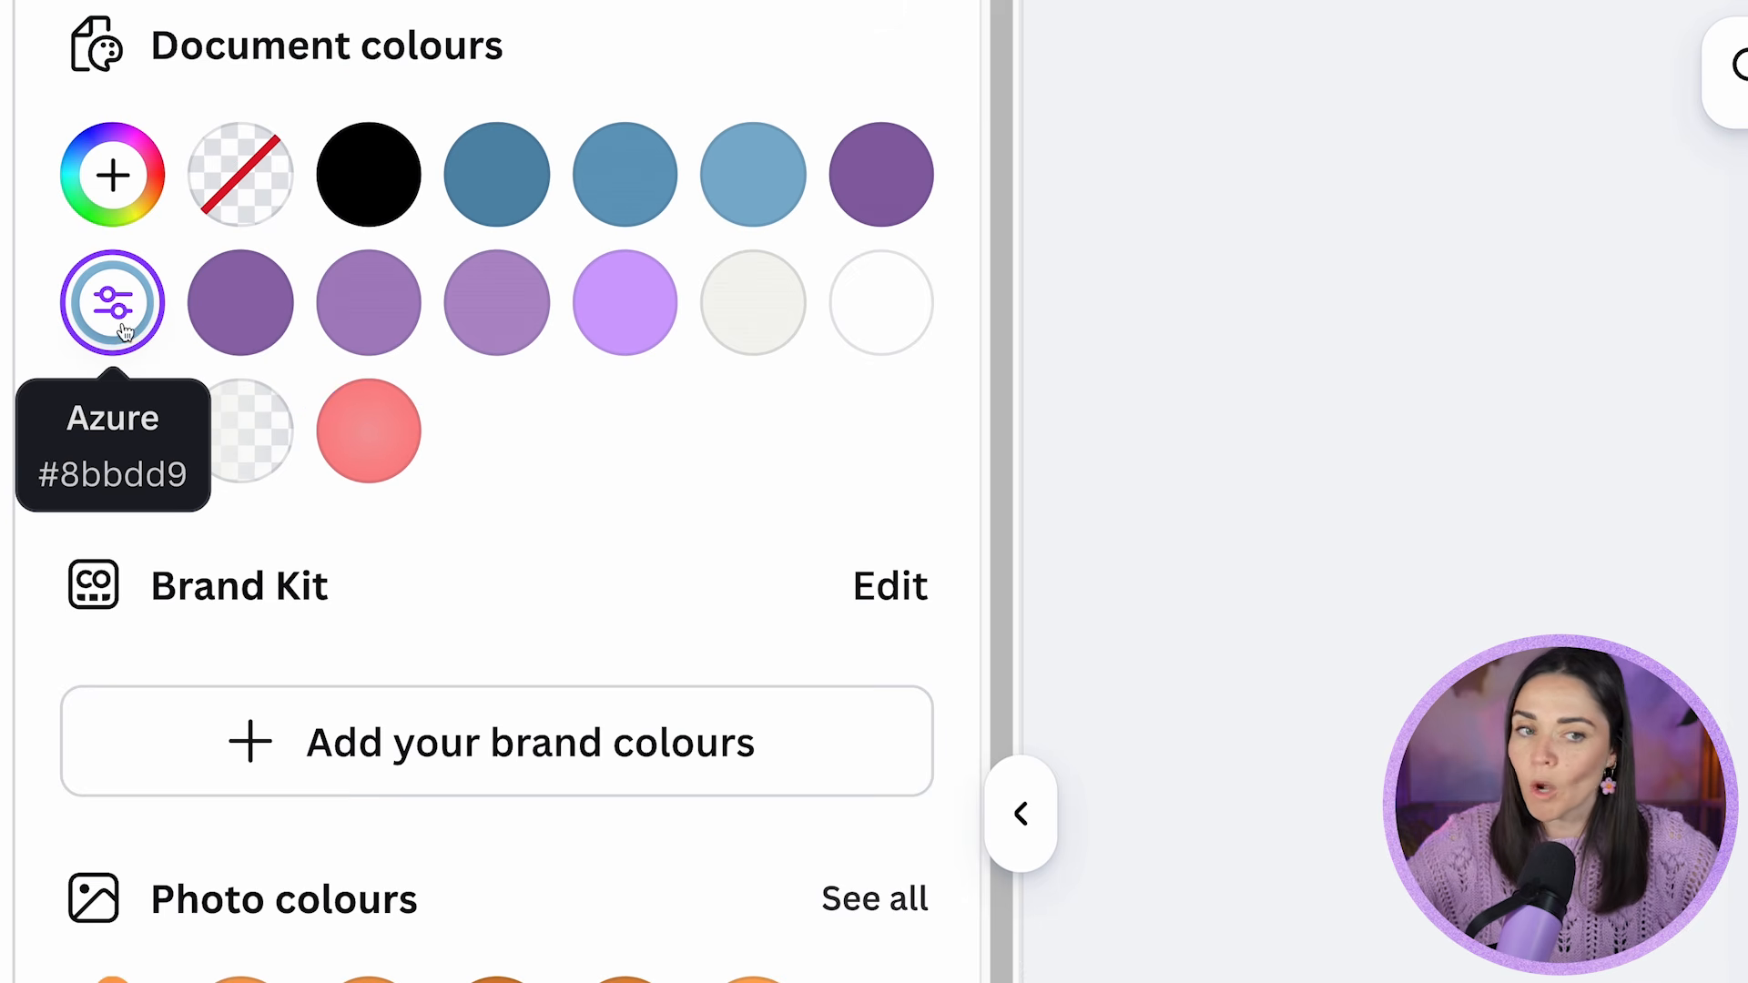
left_click(122, 323)
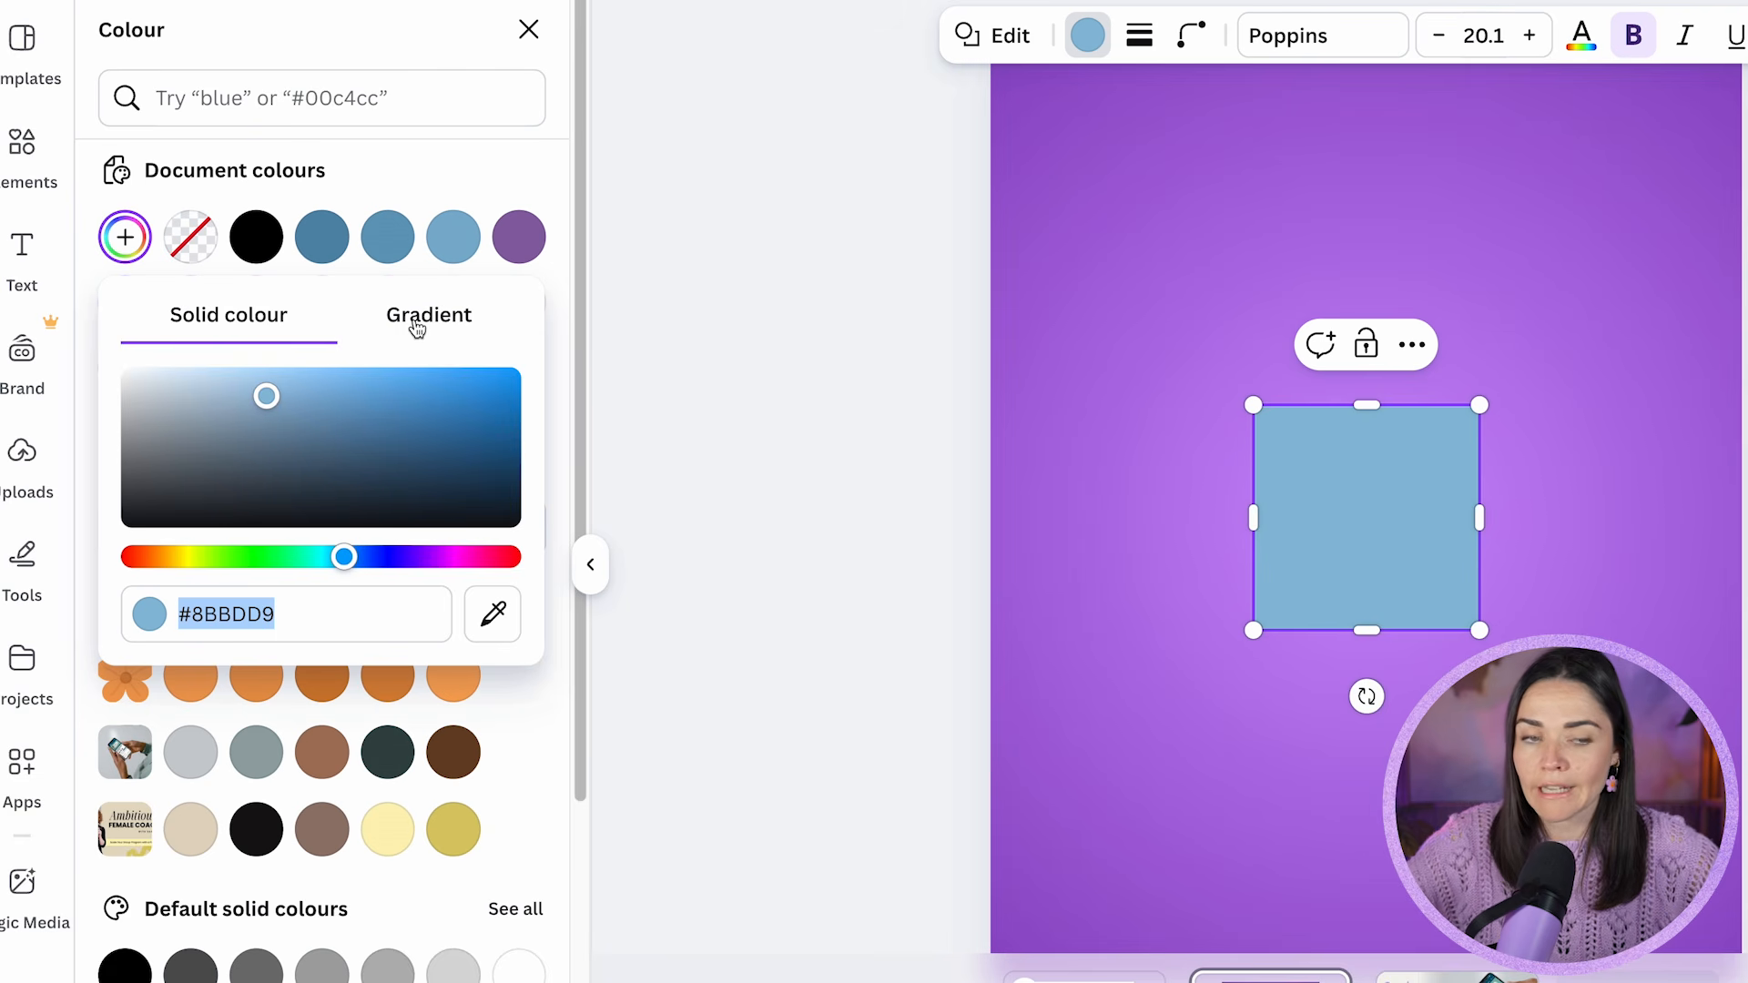
left_click(257, 312)
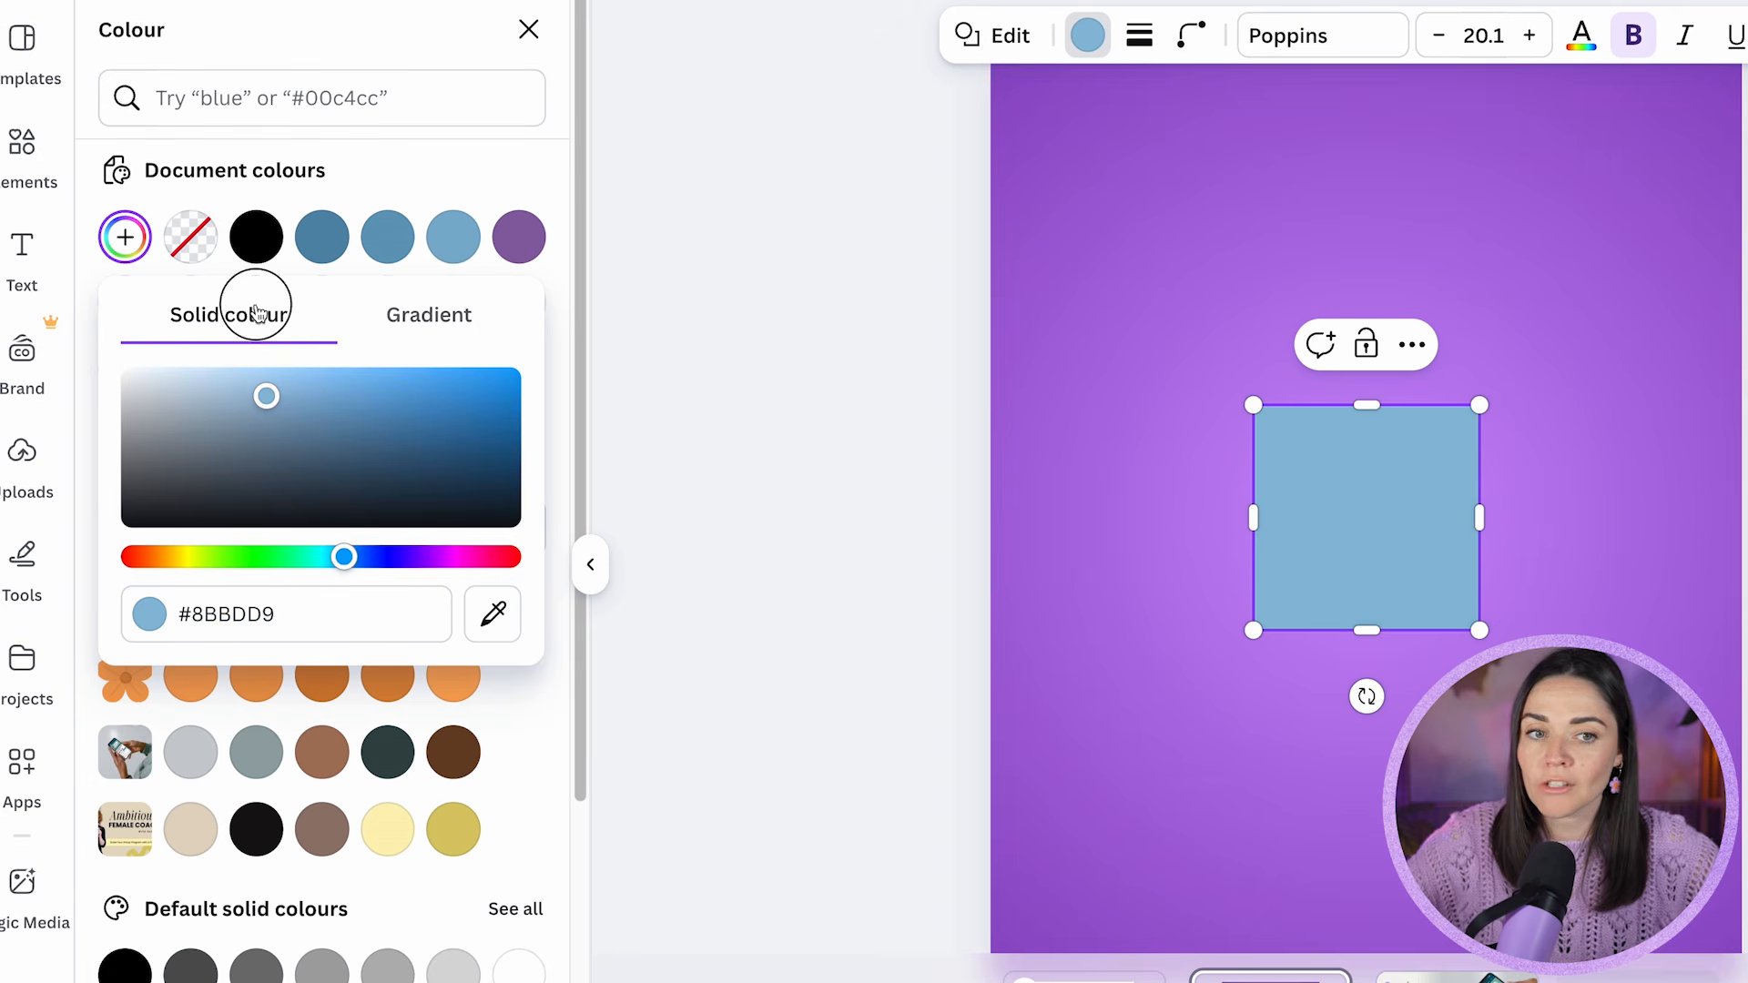
left_click(462, 321)
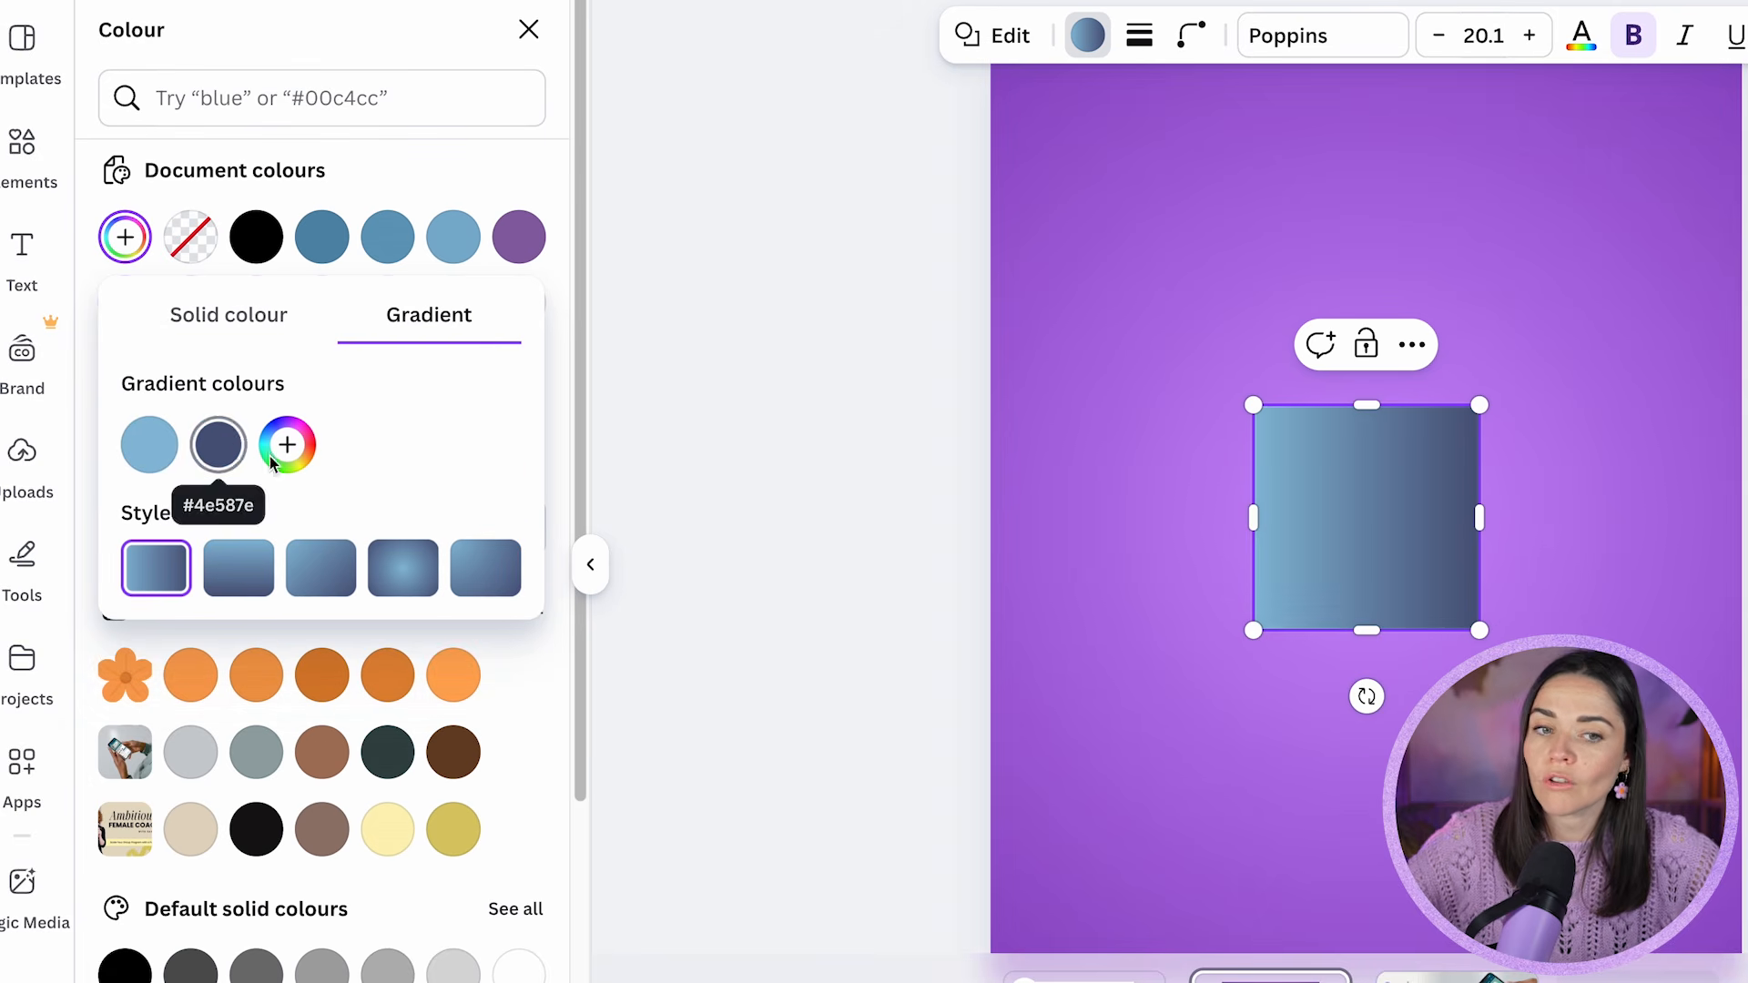
left_click(400, 572)
left_click(469, 69)
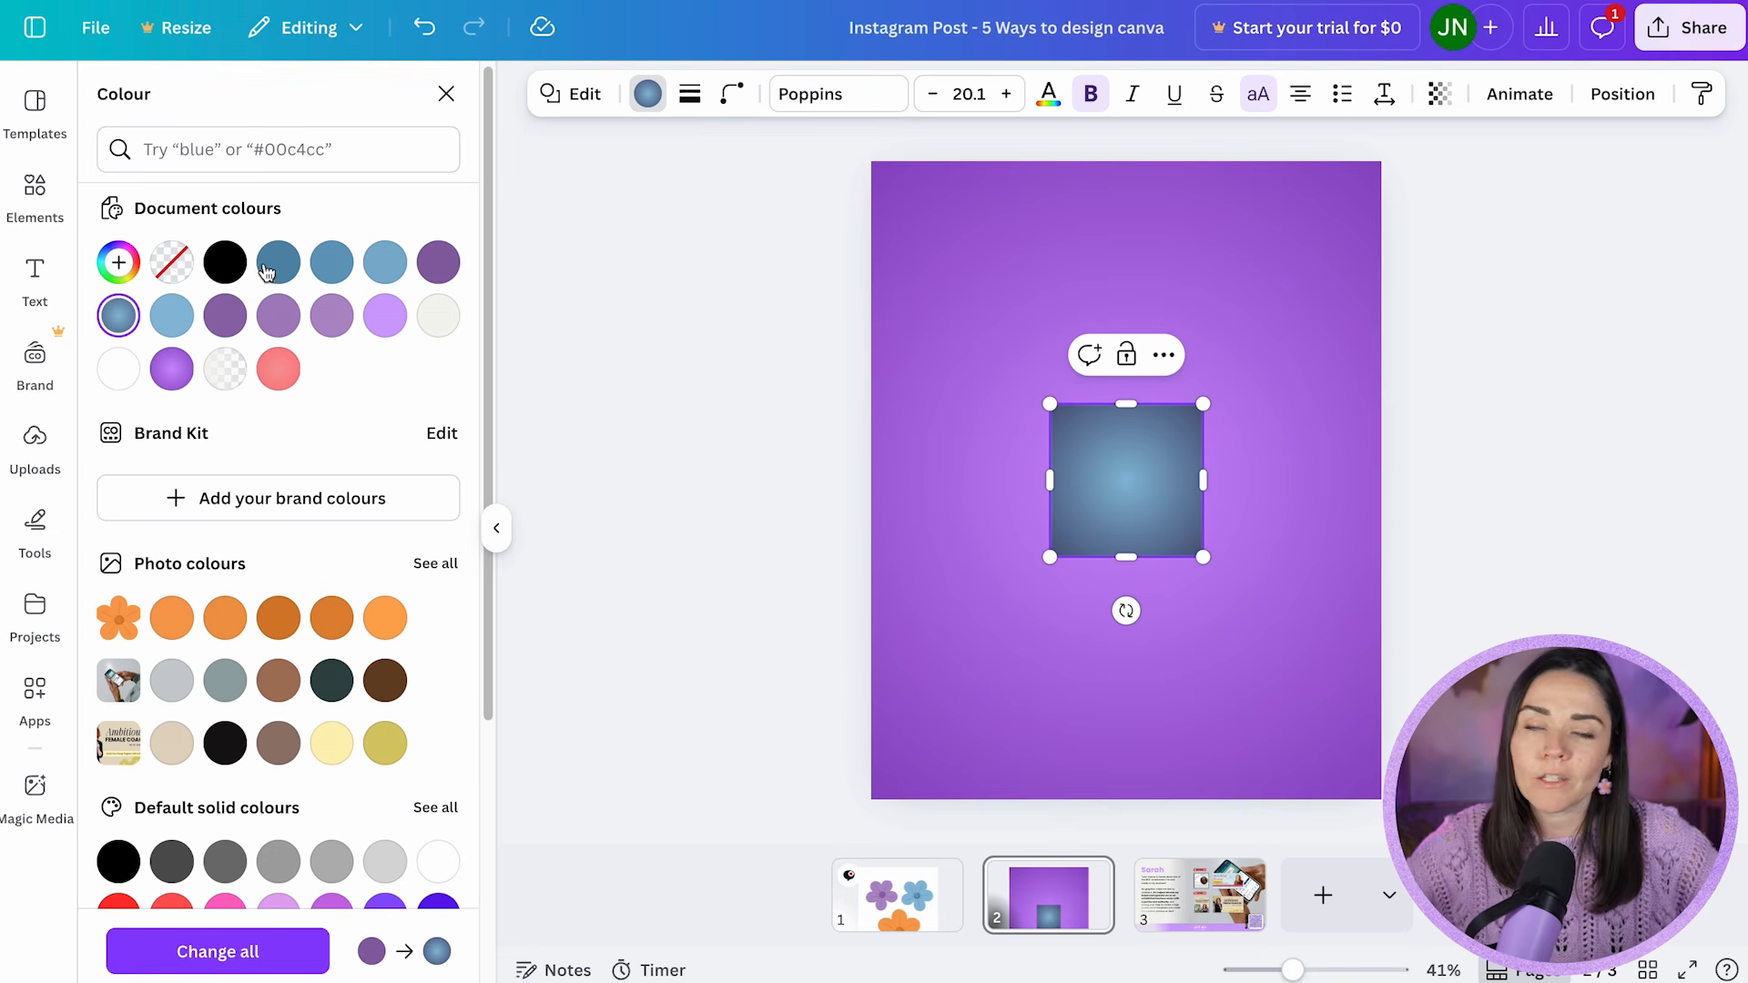
- Add a heading text box to the page and place it above the square, slightly right of centre
left_click(37, 282)
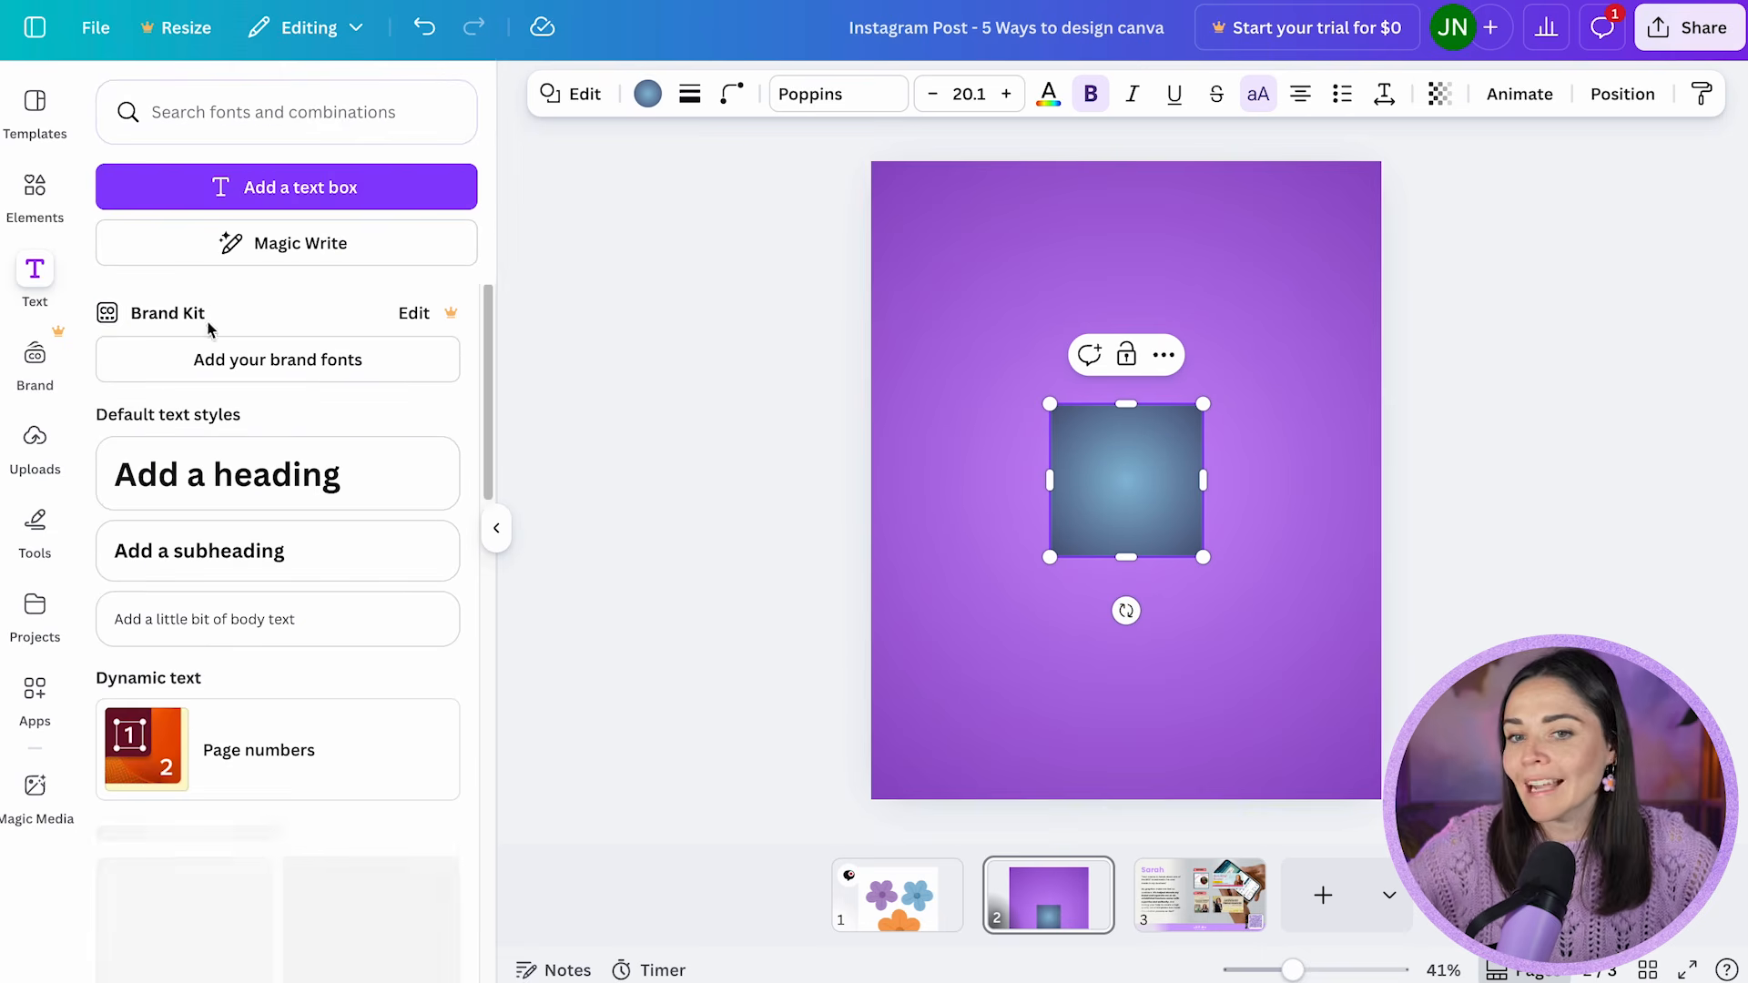
left_click(379, 464)
left_click_drag(1126, 656, 1311, 281)
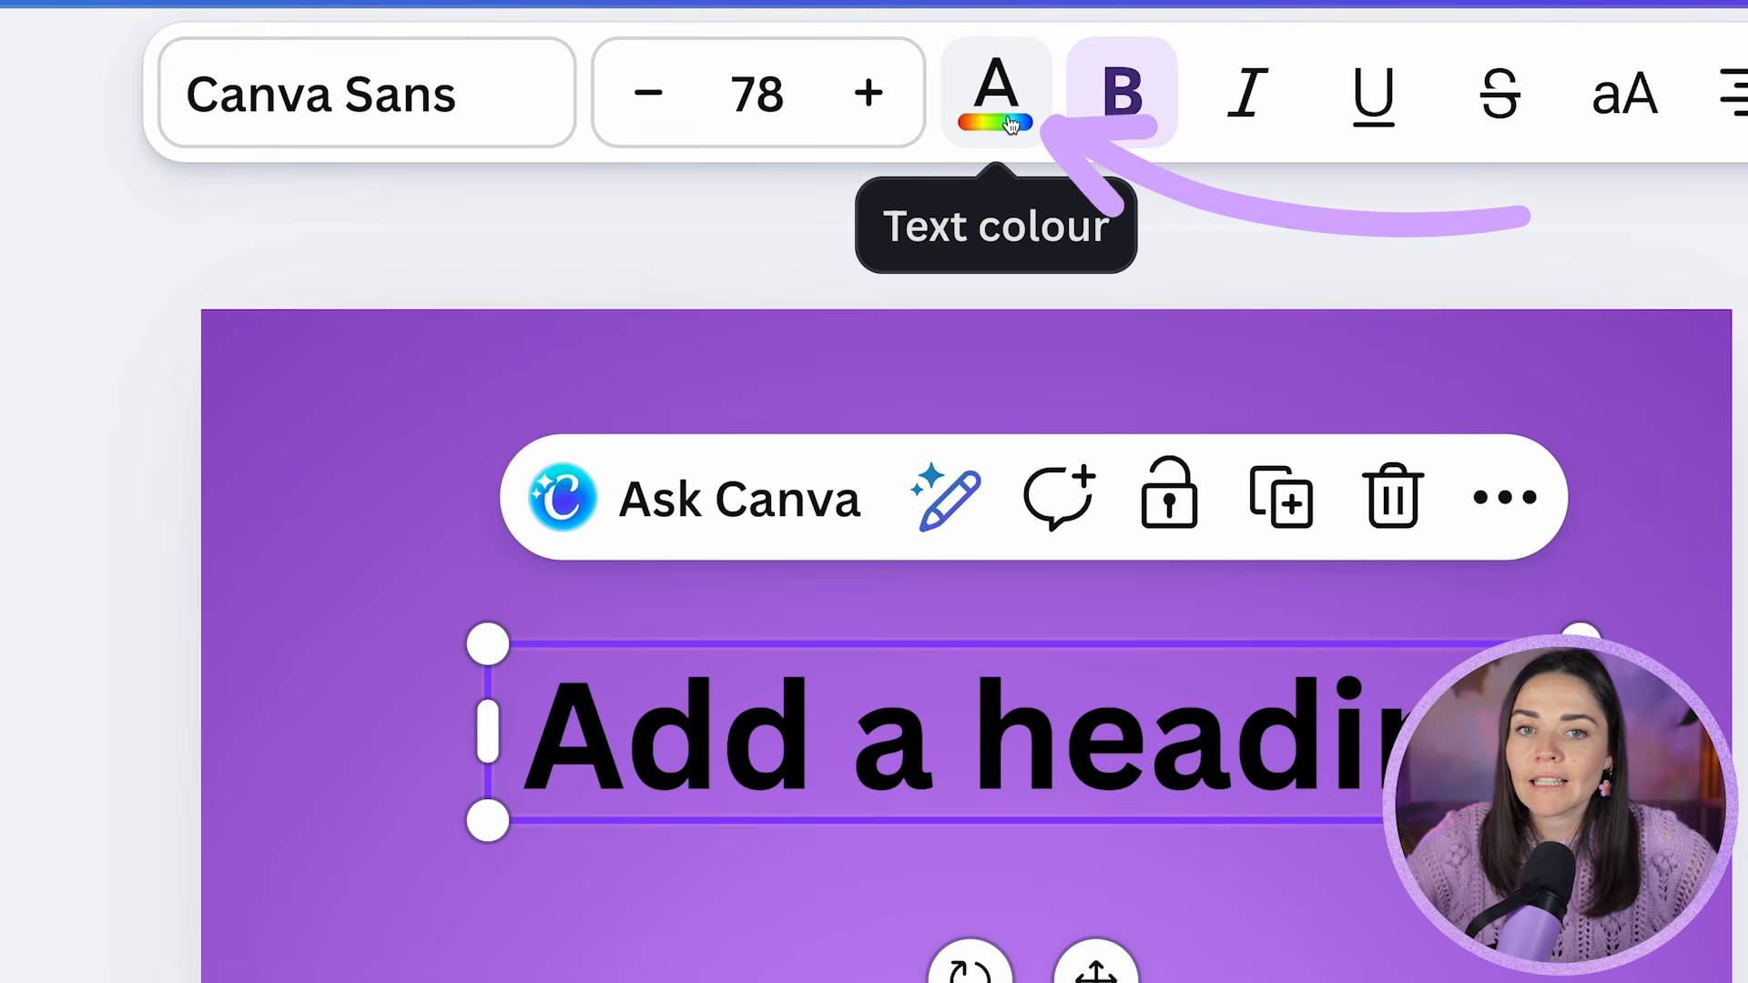
- Try light lavender #D1A3FF, white and the purple circular gradient as the heading's text colour
left_click(1017, 132)
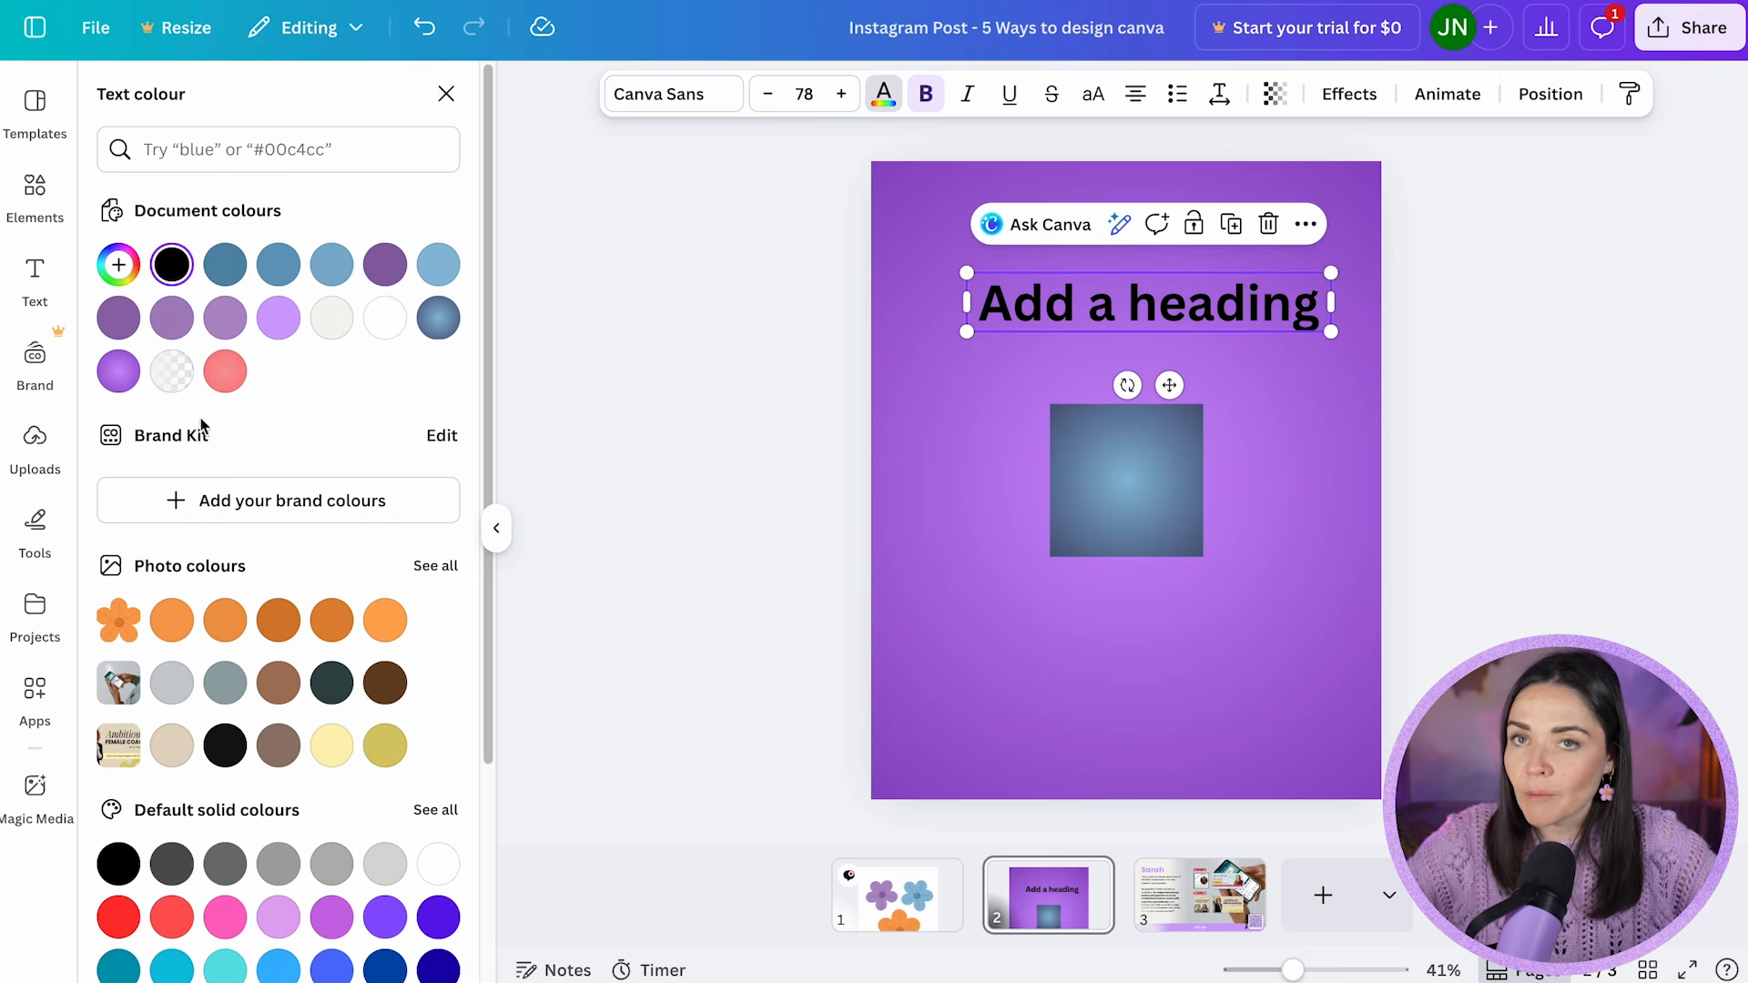
left_click(278, 333)
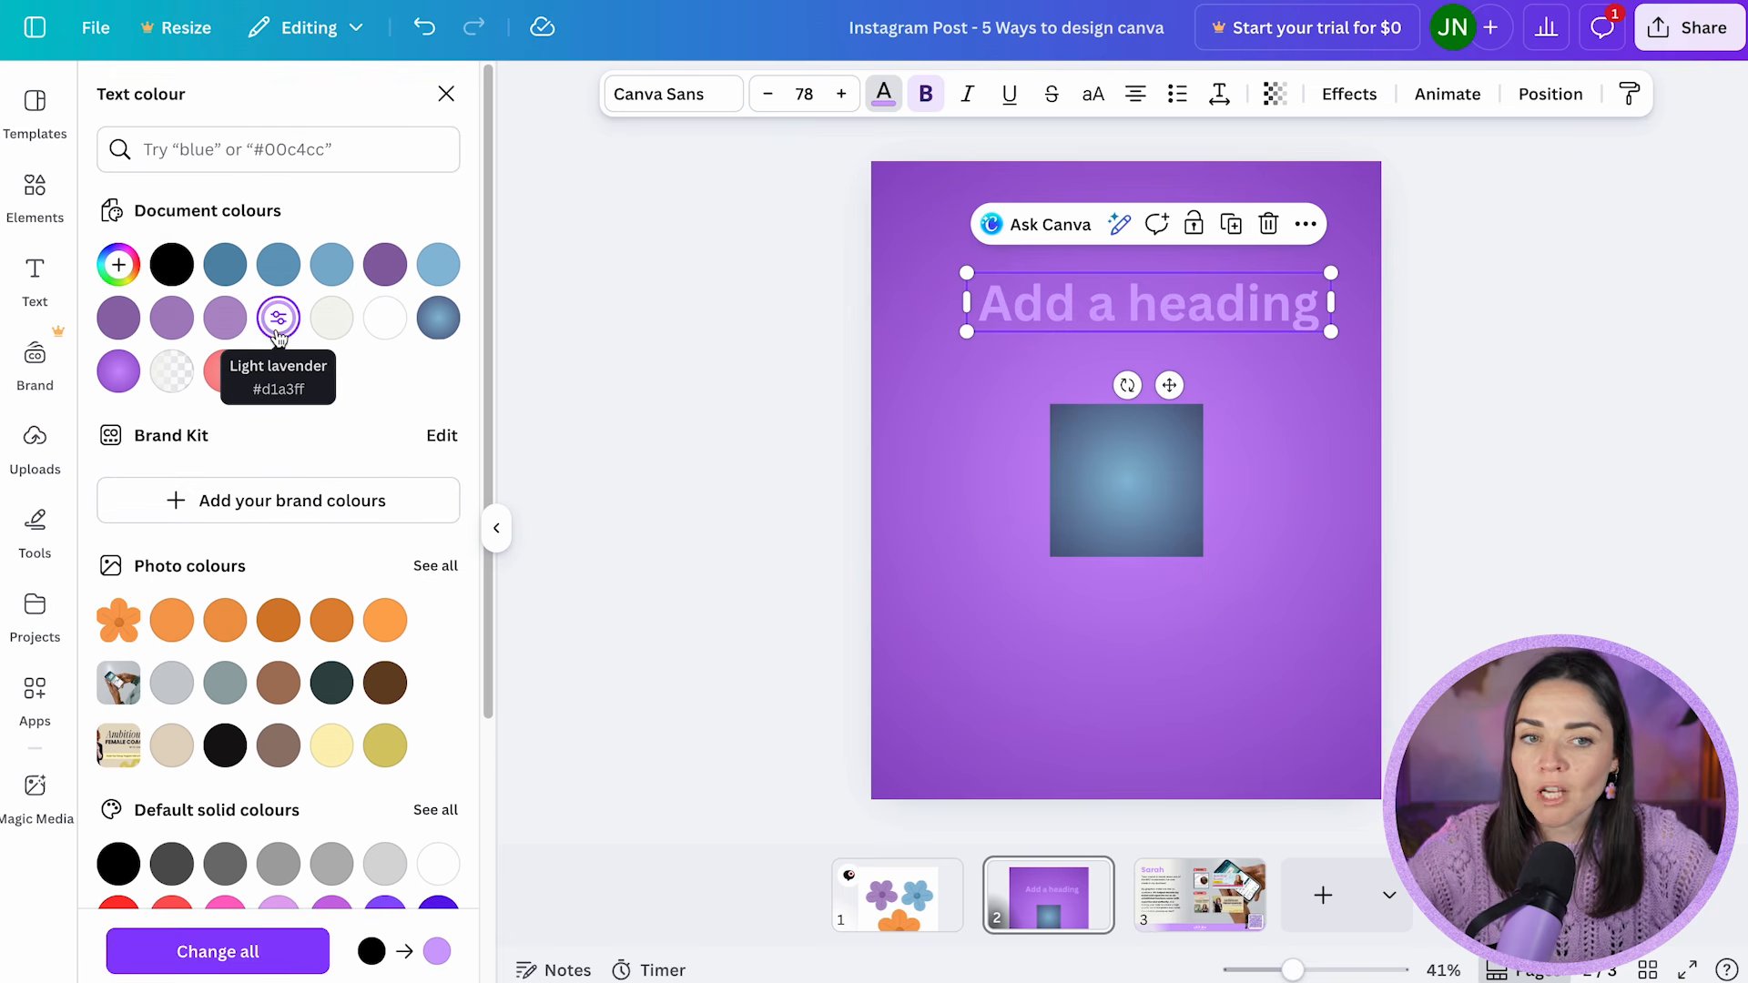
left_click(384, 318)
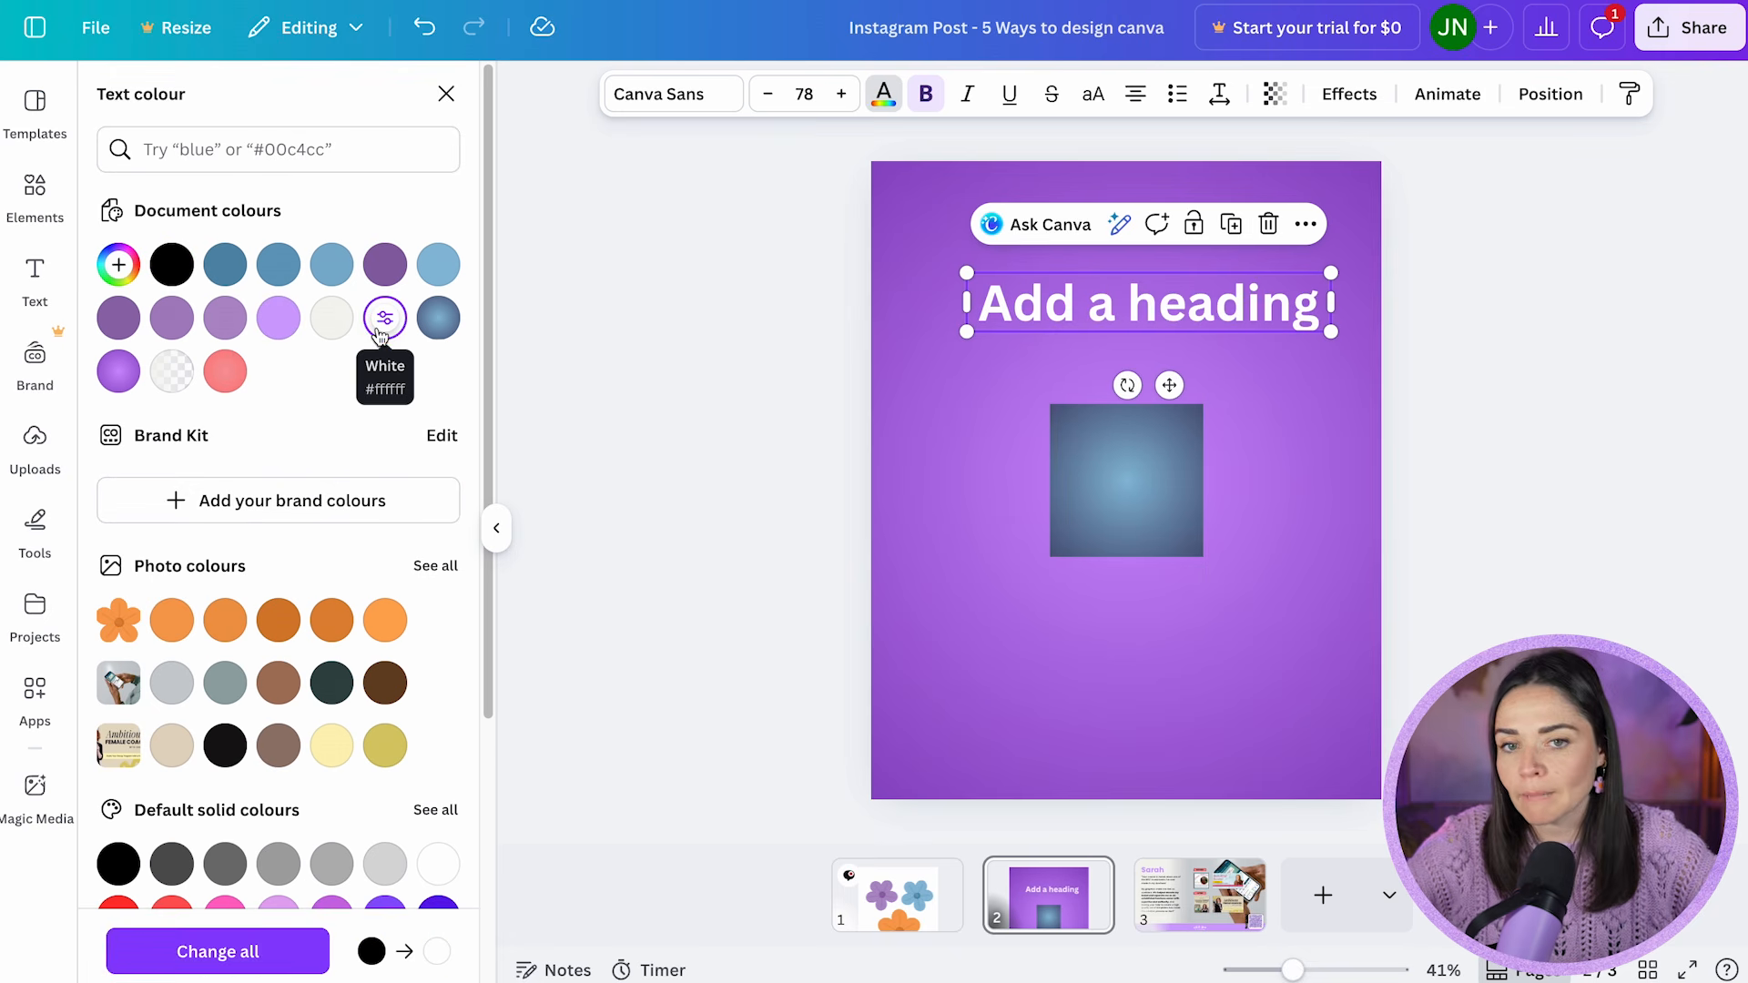
left_click(136, 380)
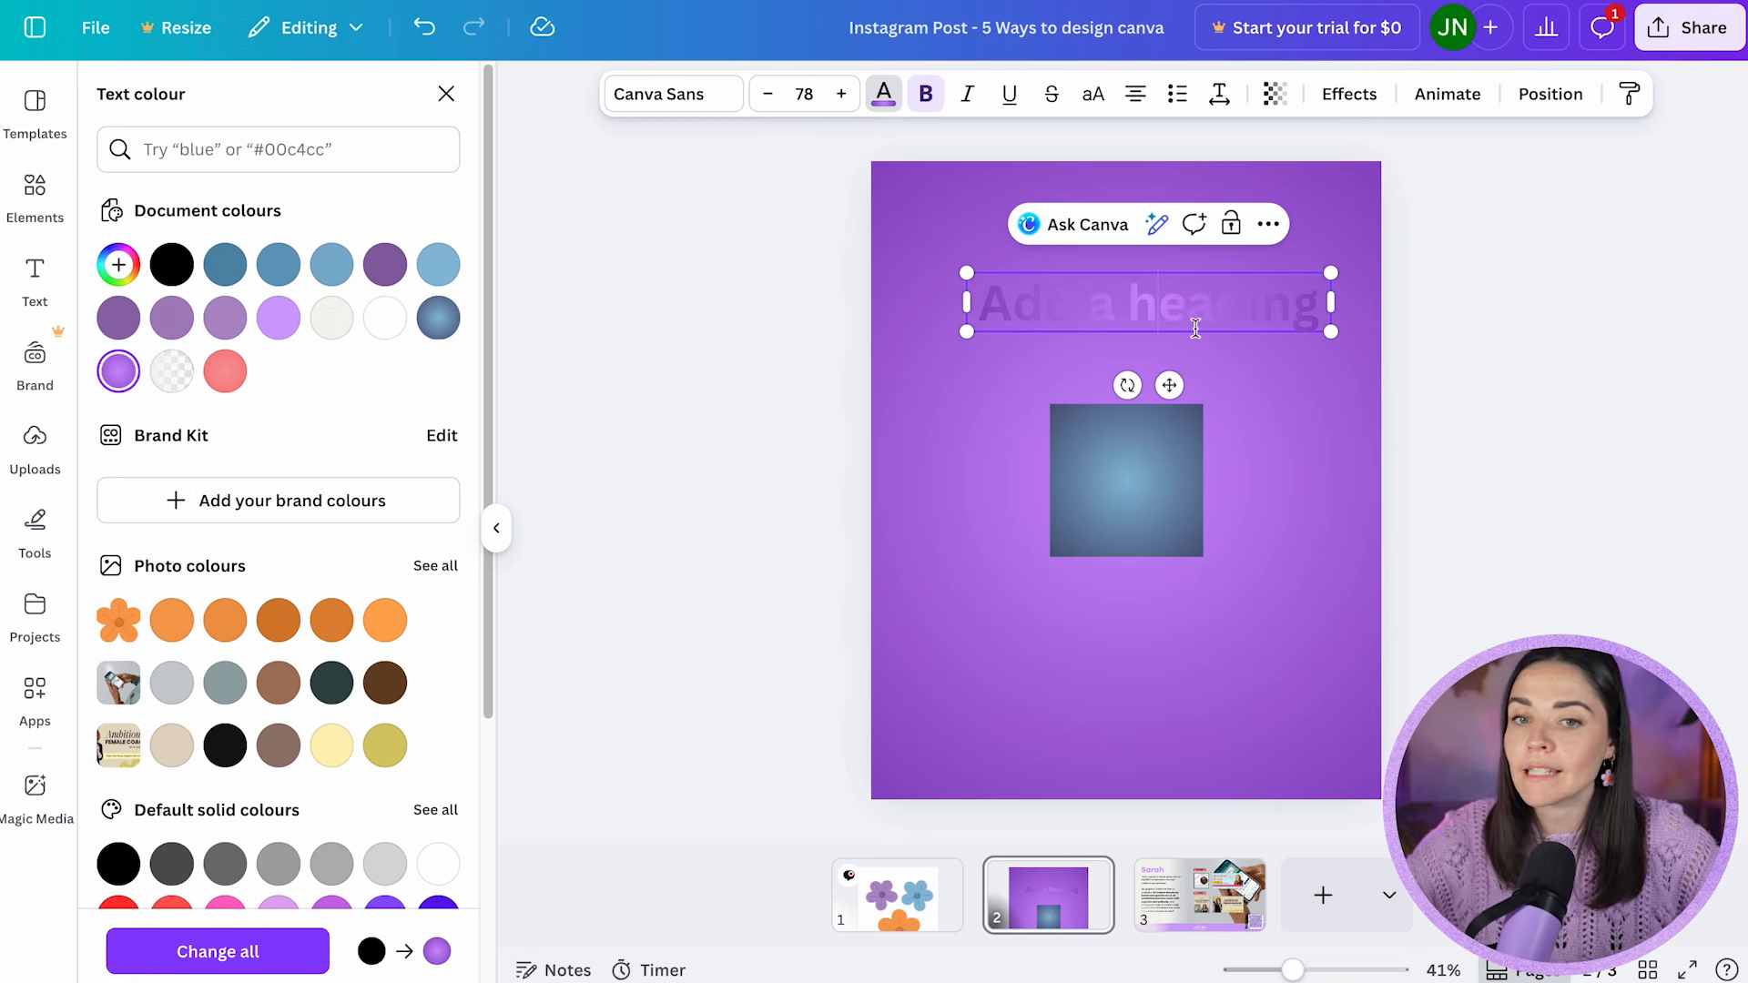
- Set the heading's text colour to white from the document colours
key("Escape")
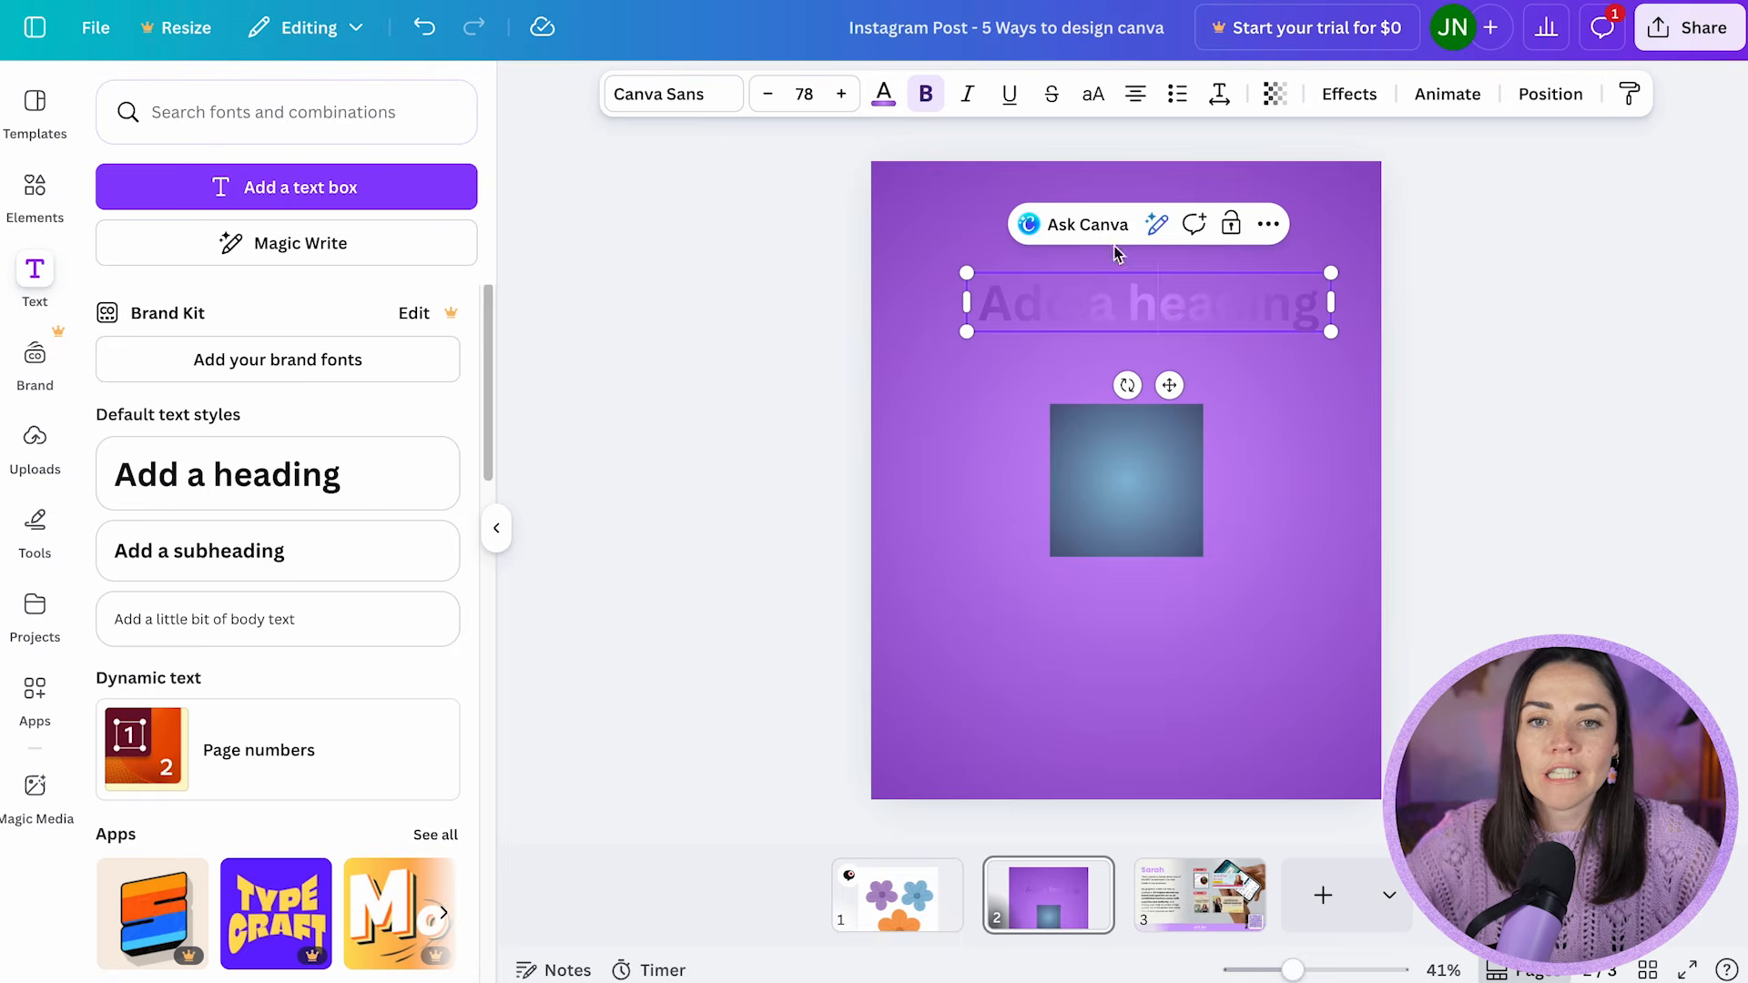
left_click(883, 94)
left_click(384, 317)
left_click(1127, 305)
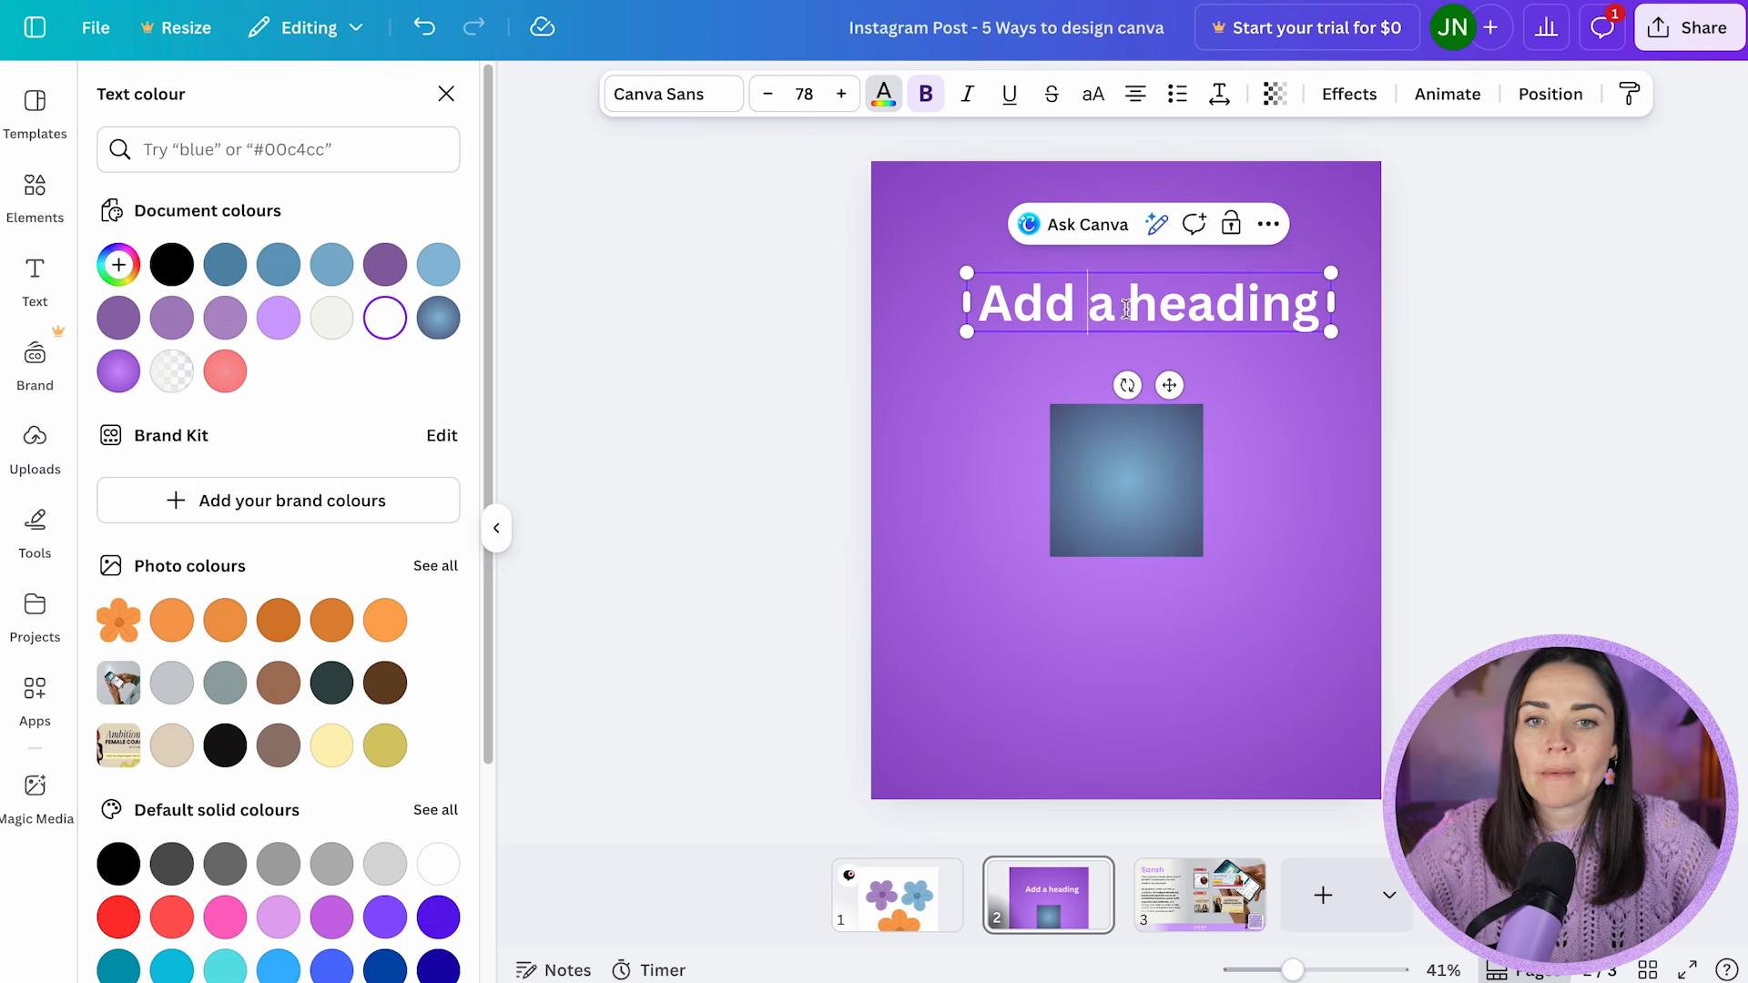
- Change only the word "heading" in the heading text to black from the document colours
left_click_drag(1127, 305, 1318, 309)
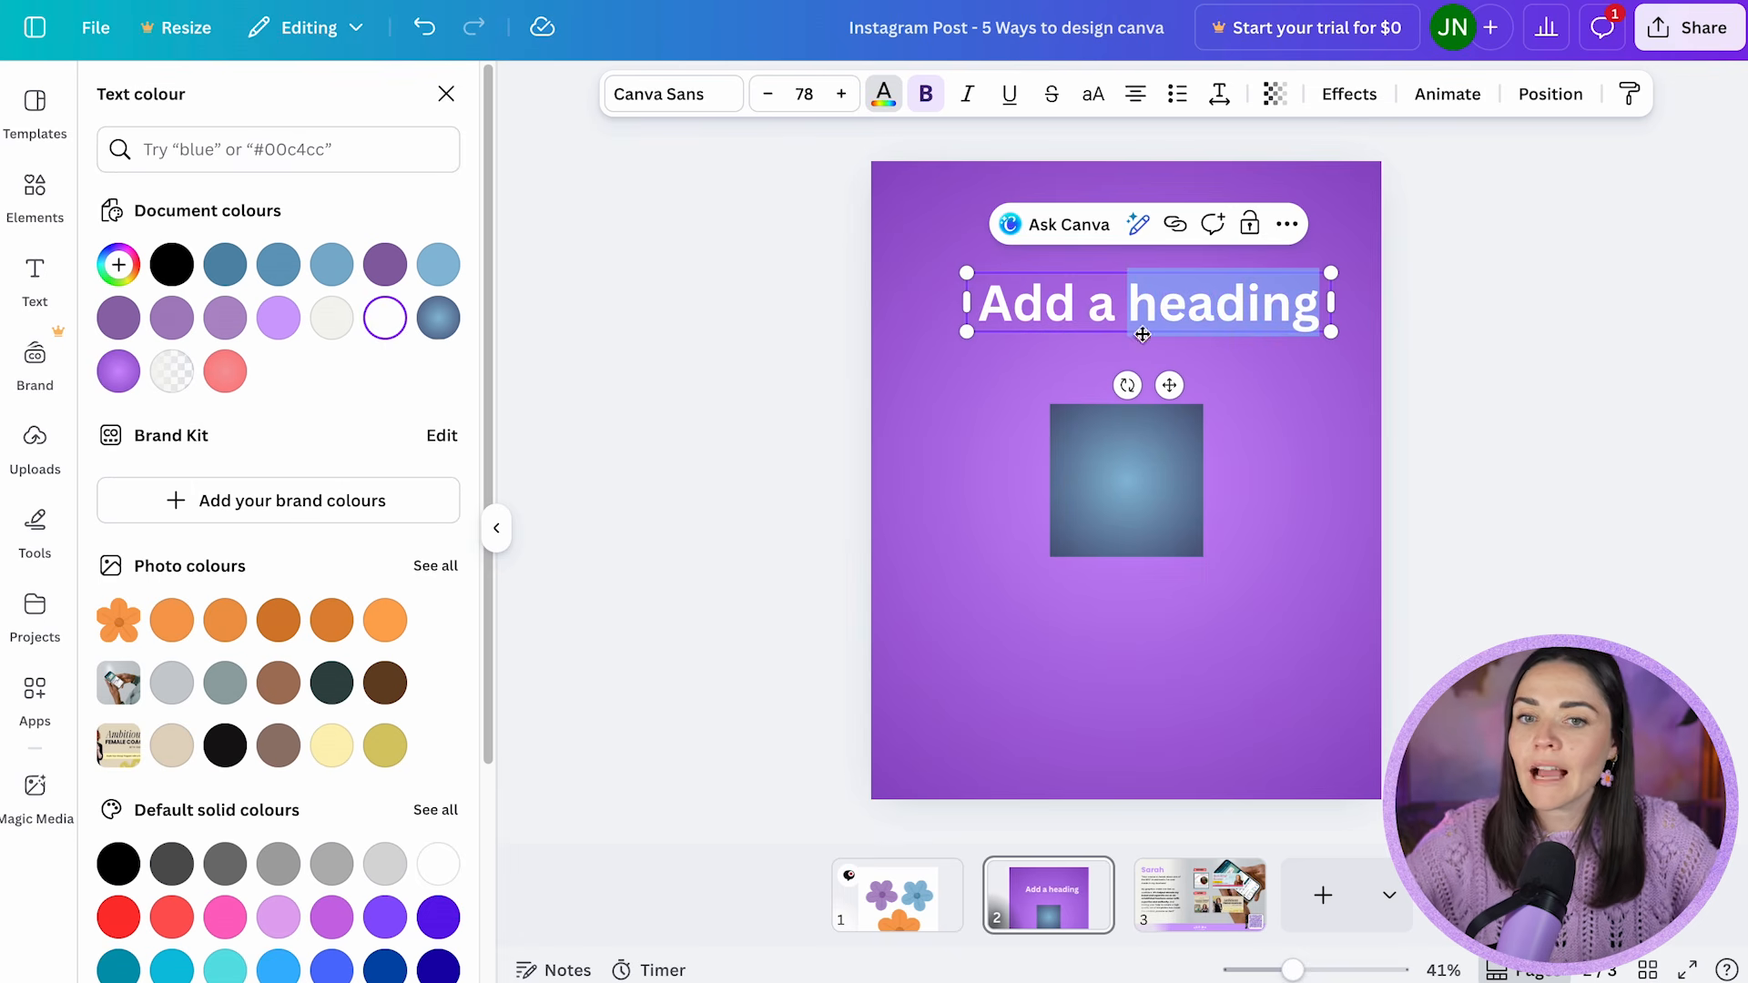
left_click(1158, 311)
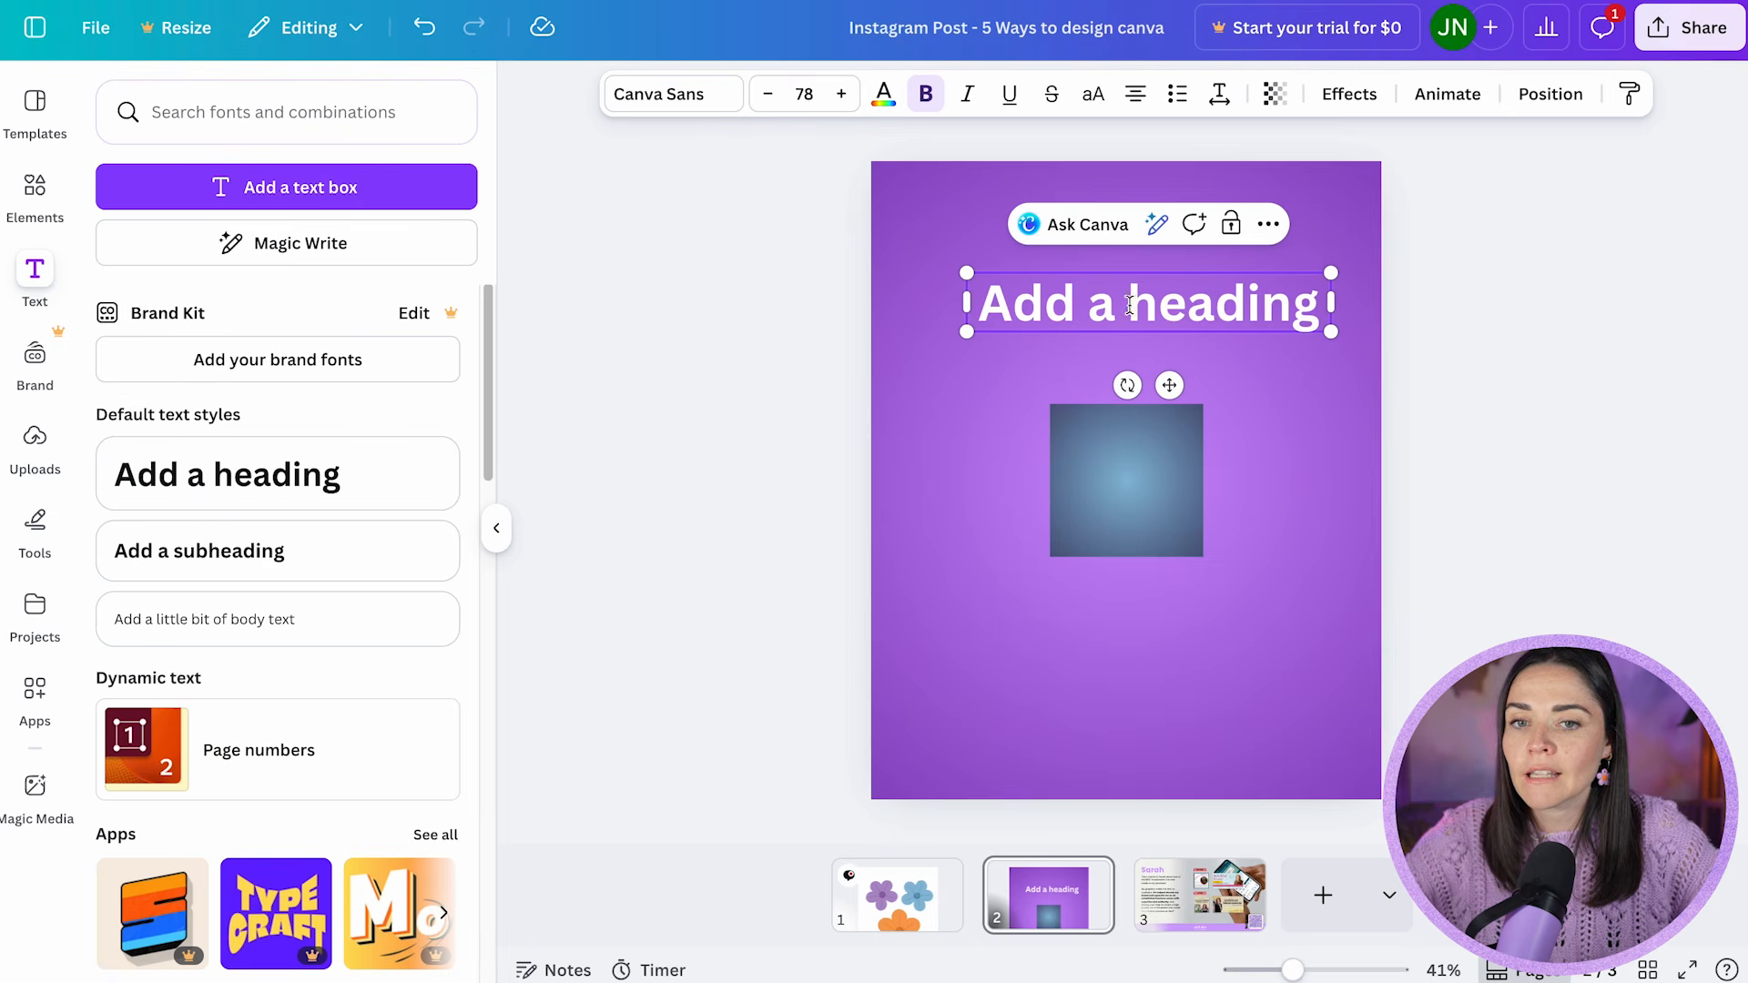
left_click_drag(1129, 300, 1313, 313)
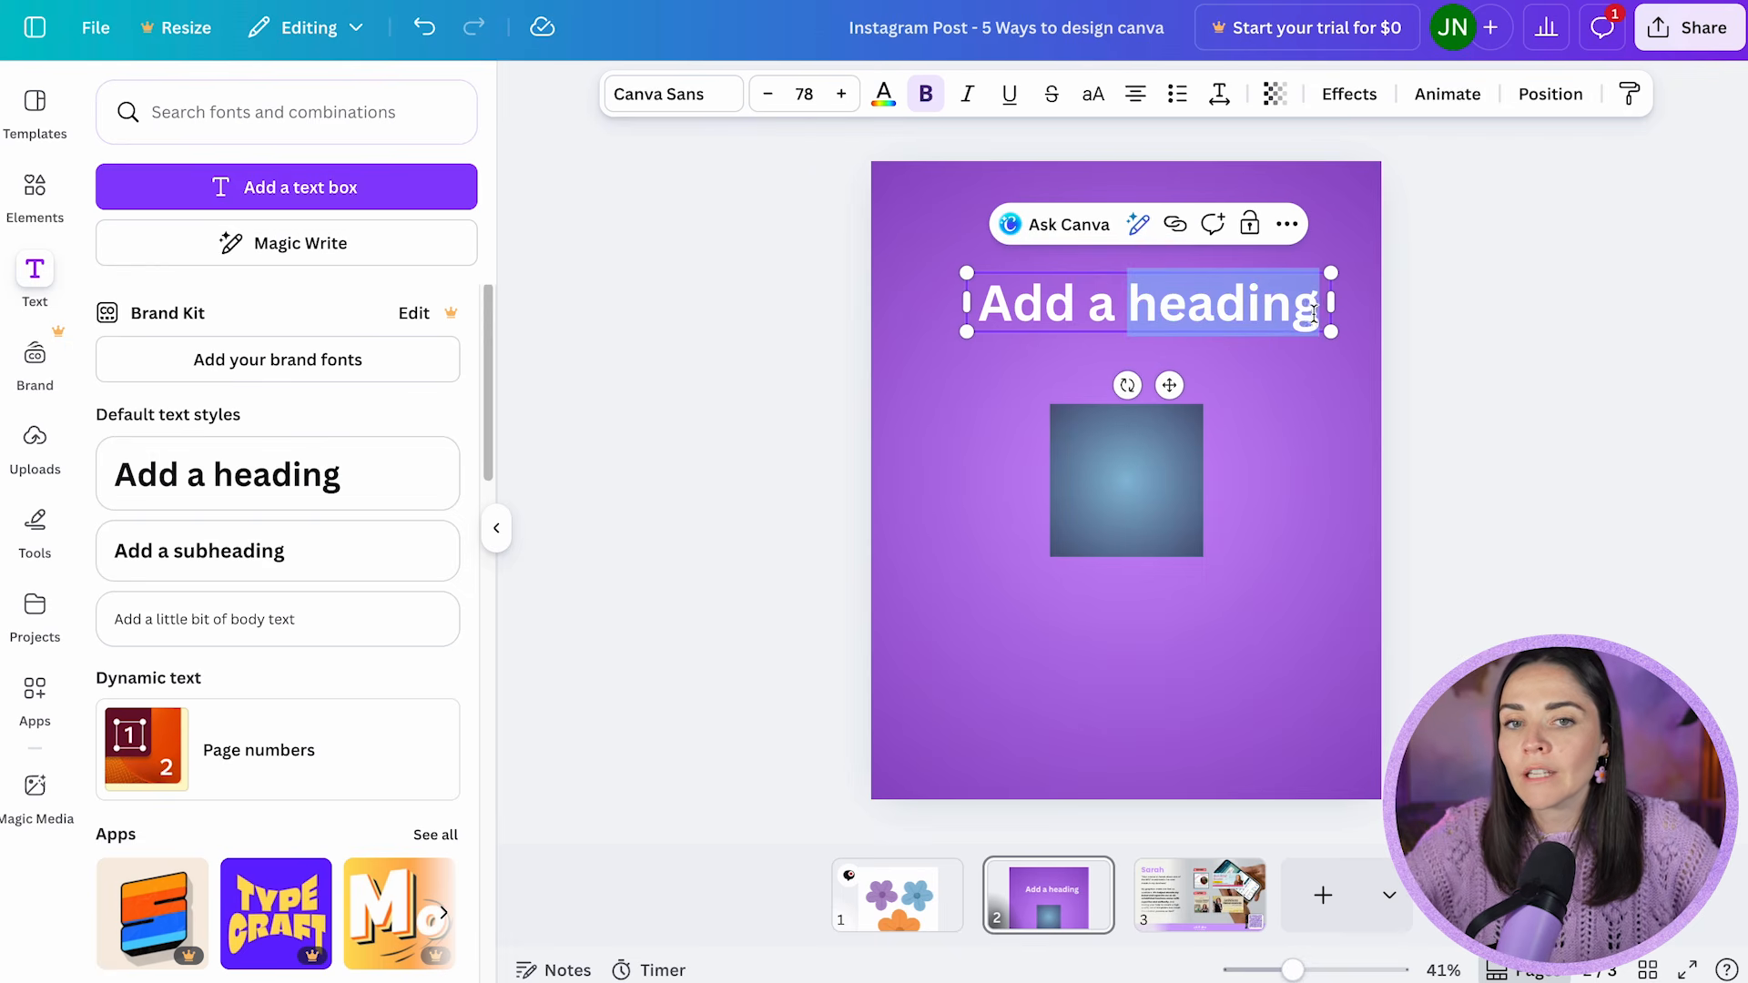
left_click(885, 107)
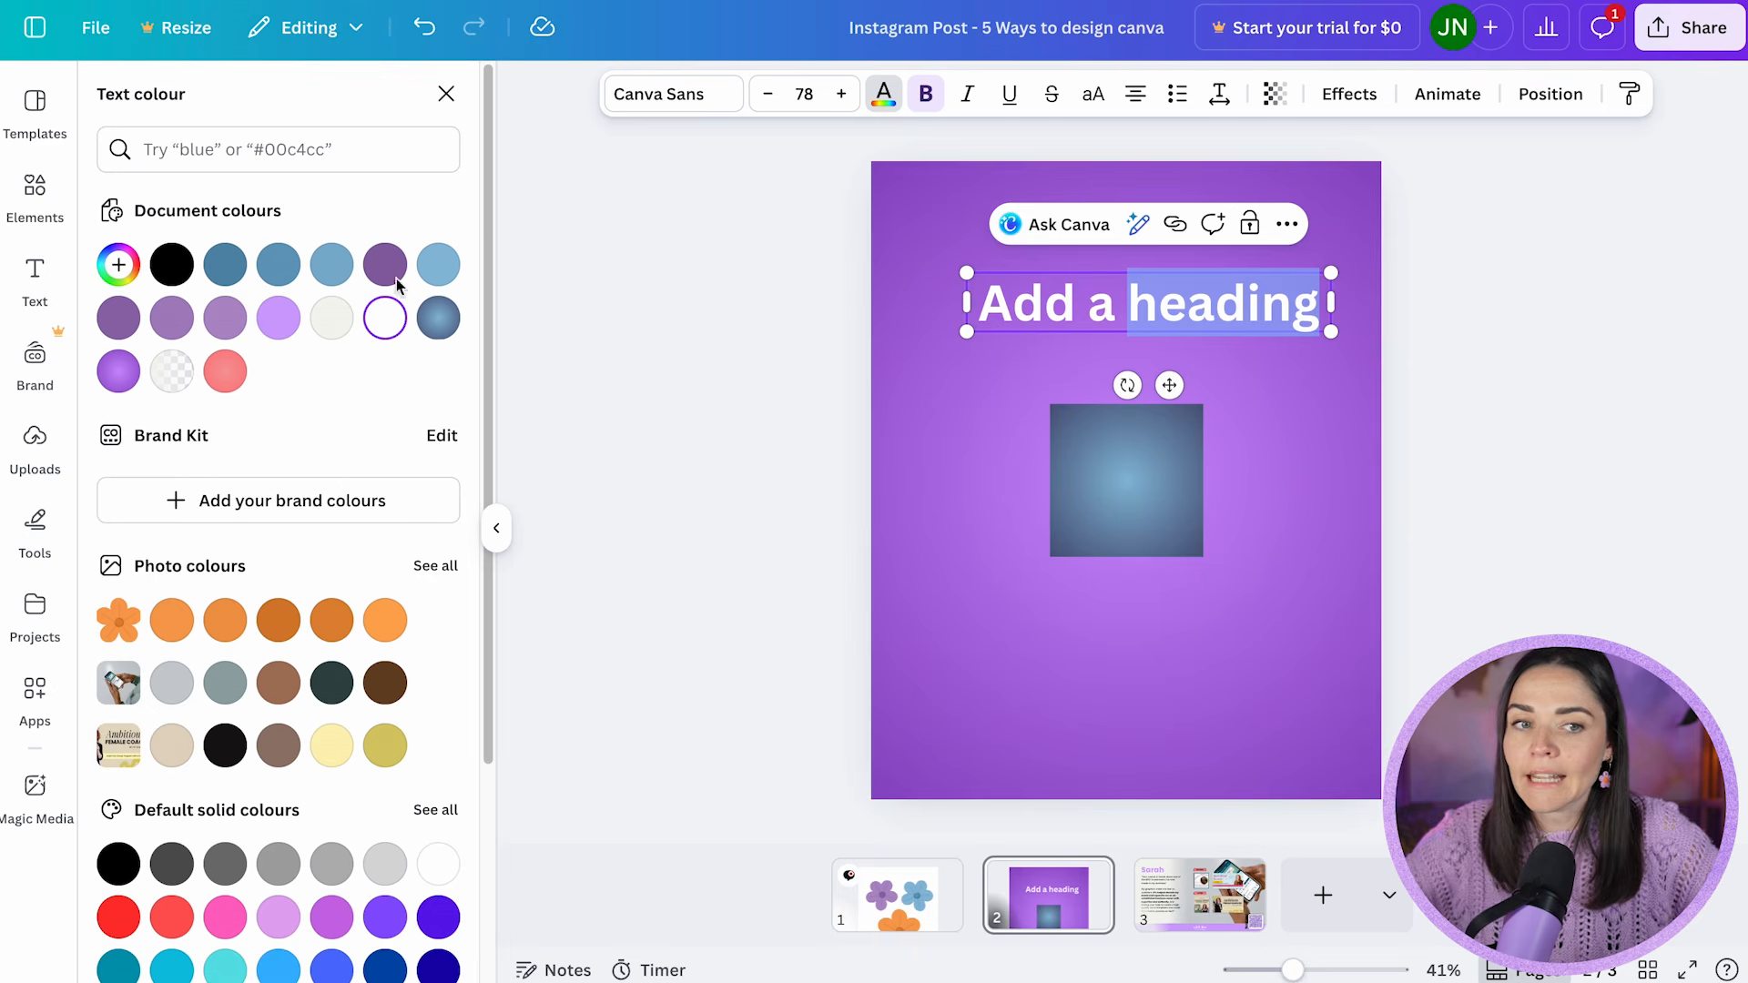
left_click(162, 266)
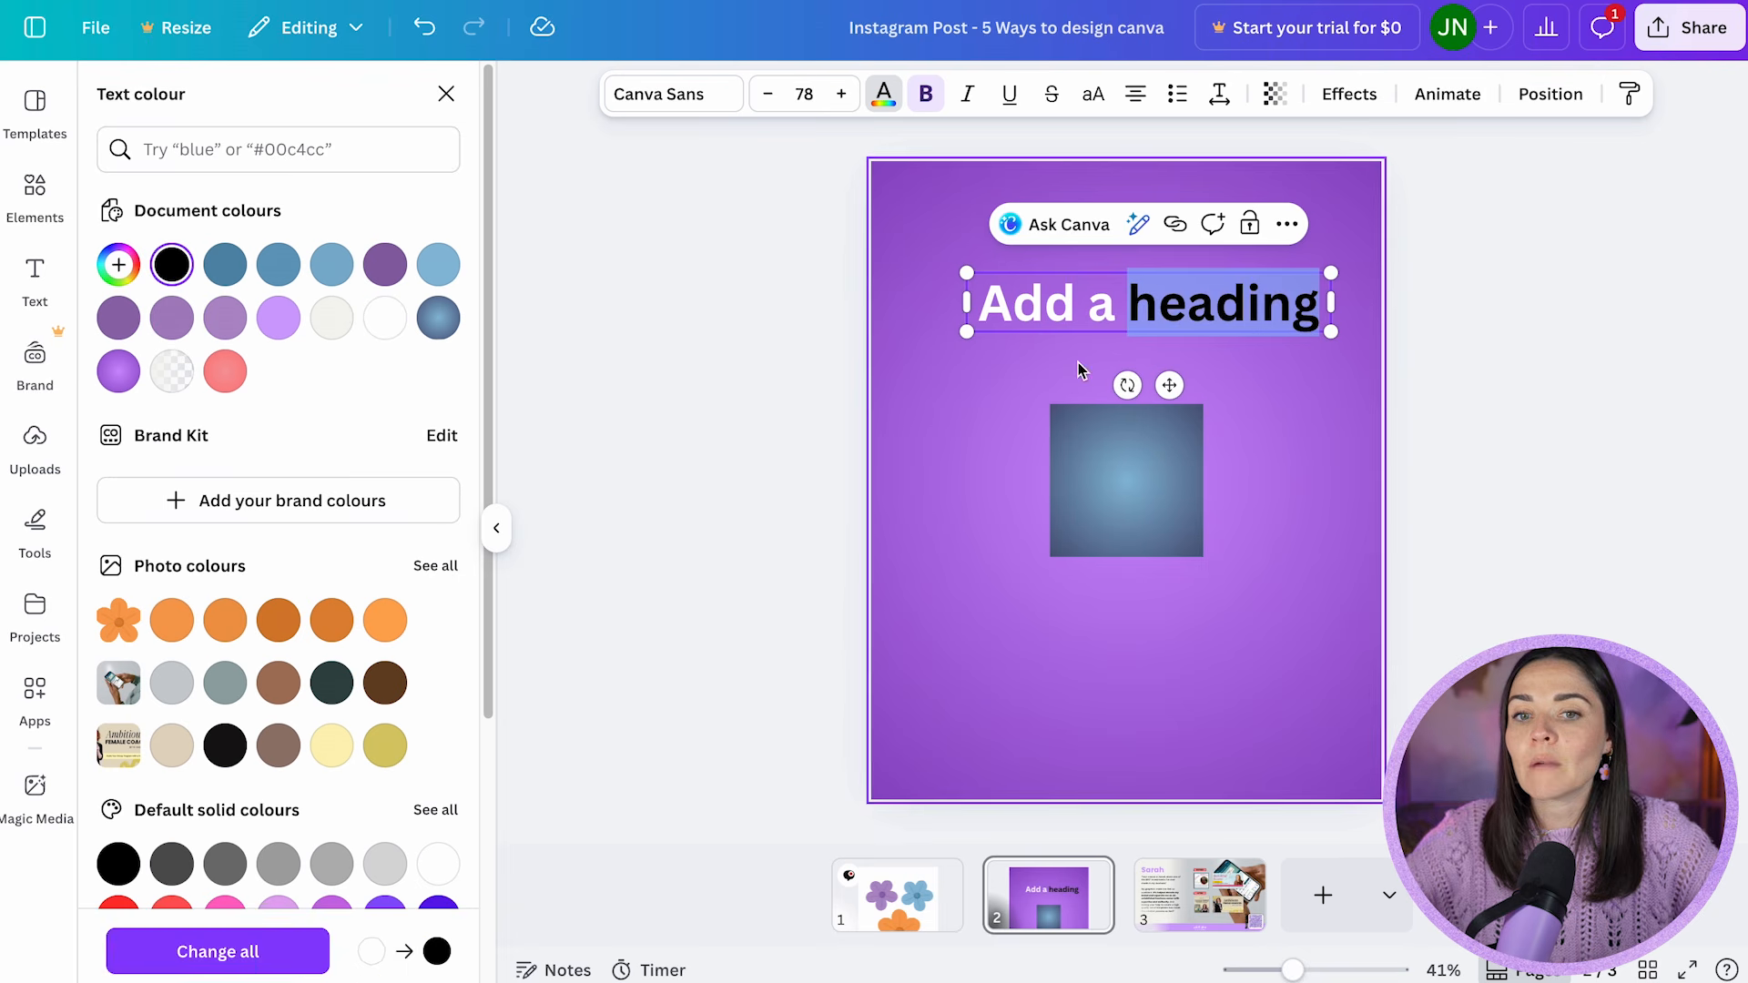
- Give the letter "h" of "heading" the blue circular gradient and the letter "e" the light lavender document colour
left_click_drag(1126, 330, 1167, 314)
left_click(438, 319)
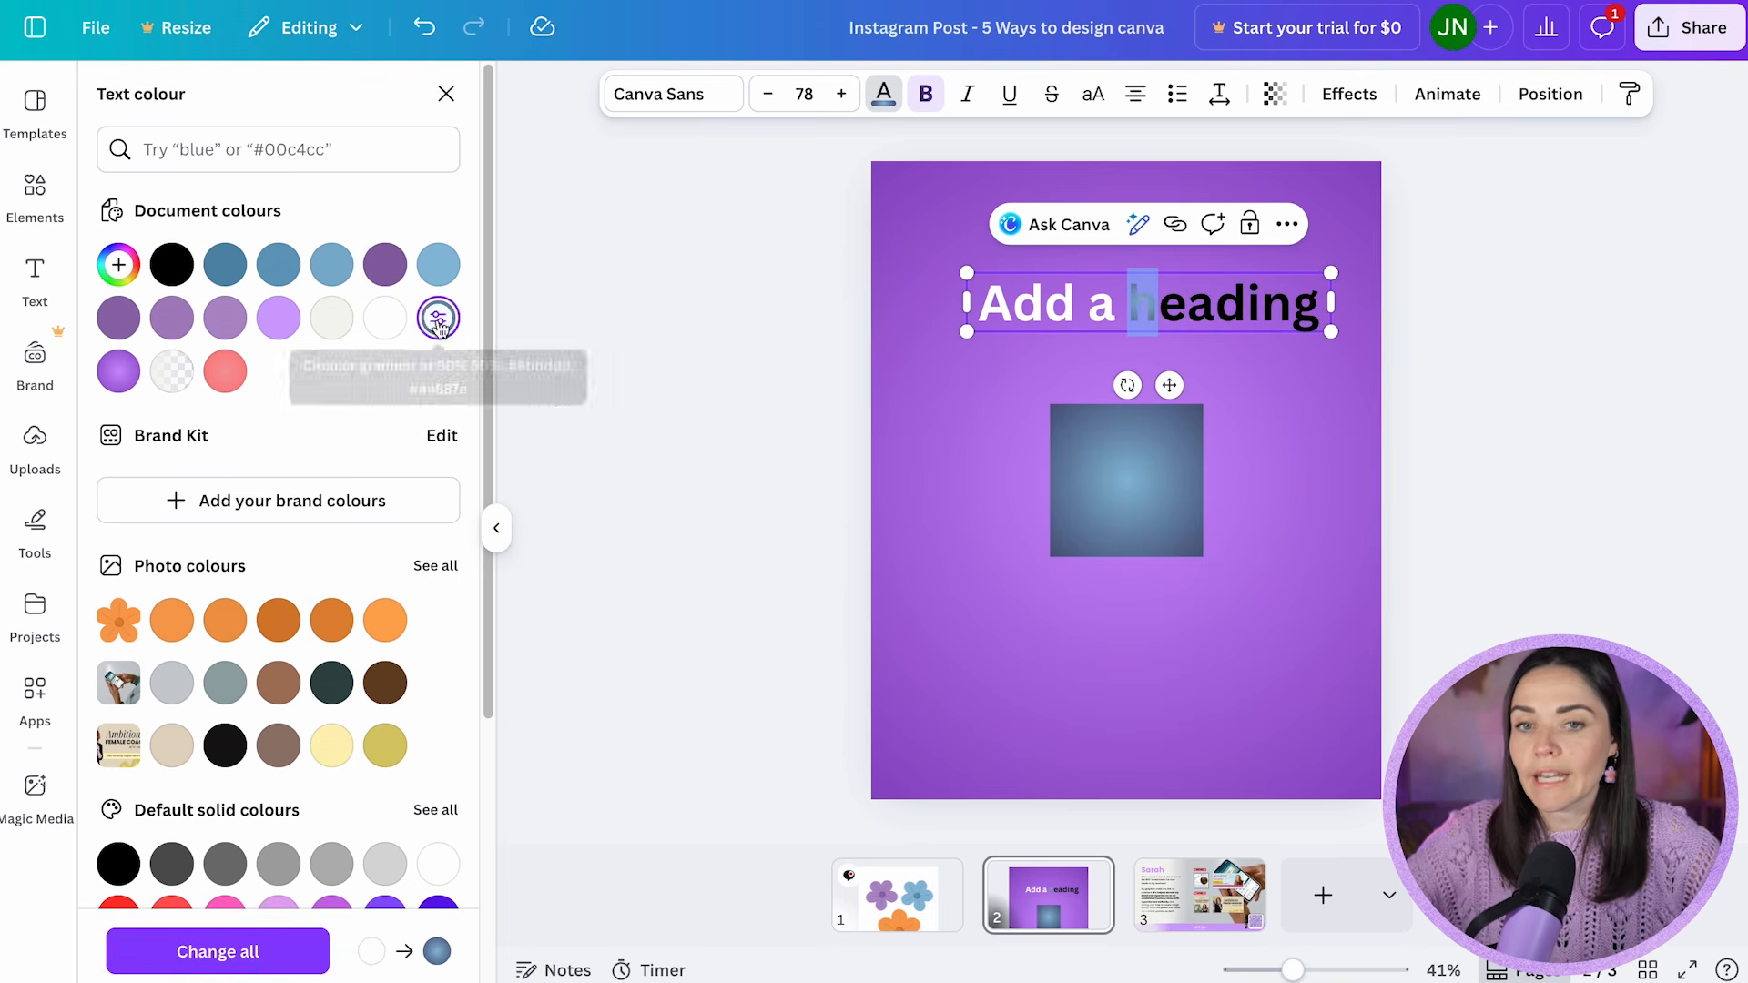
key("Right")
key("shift+Right")
left_click(296, 319)
left_click(1516, 496)
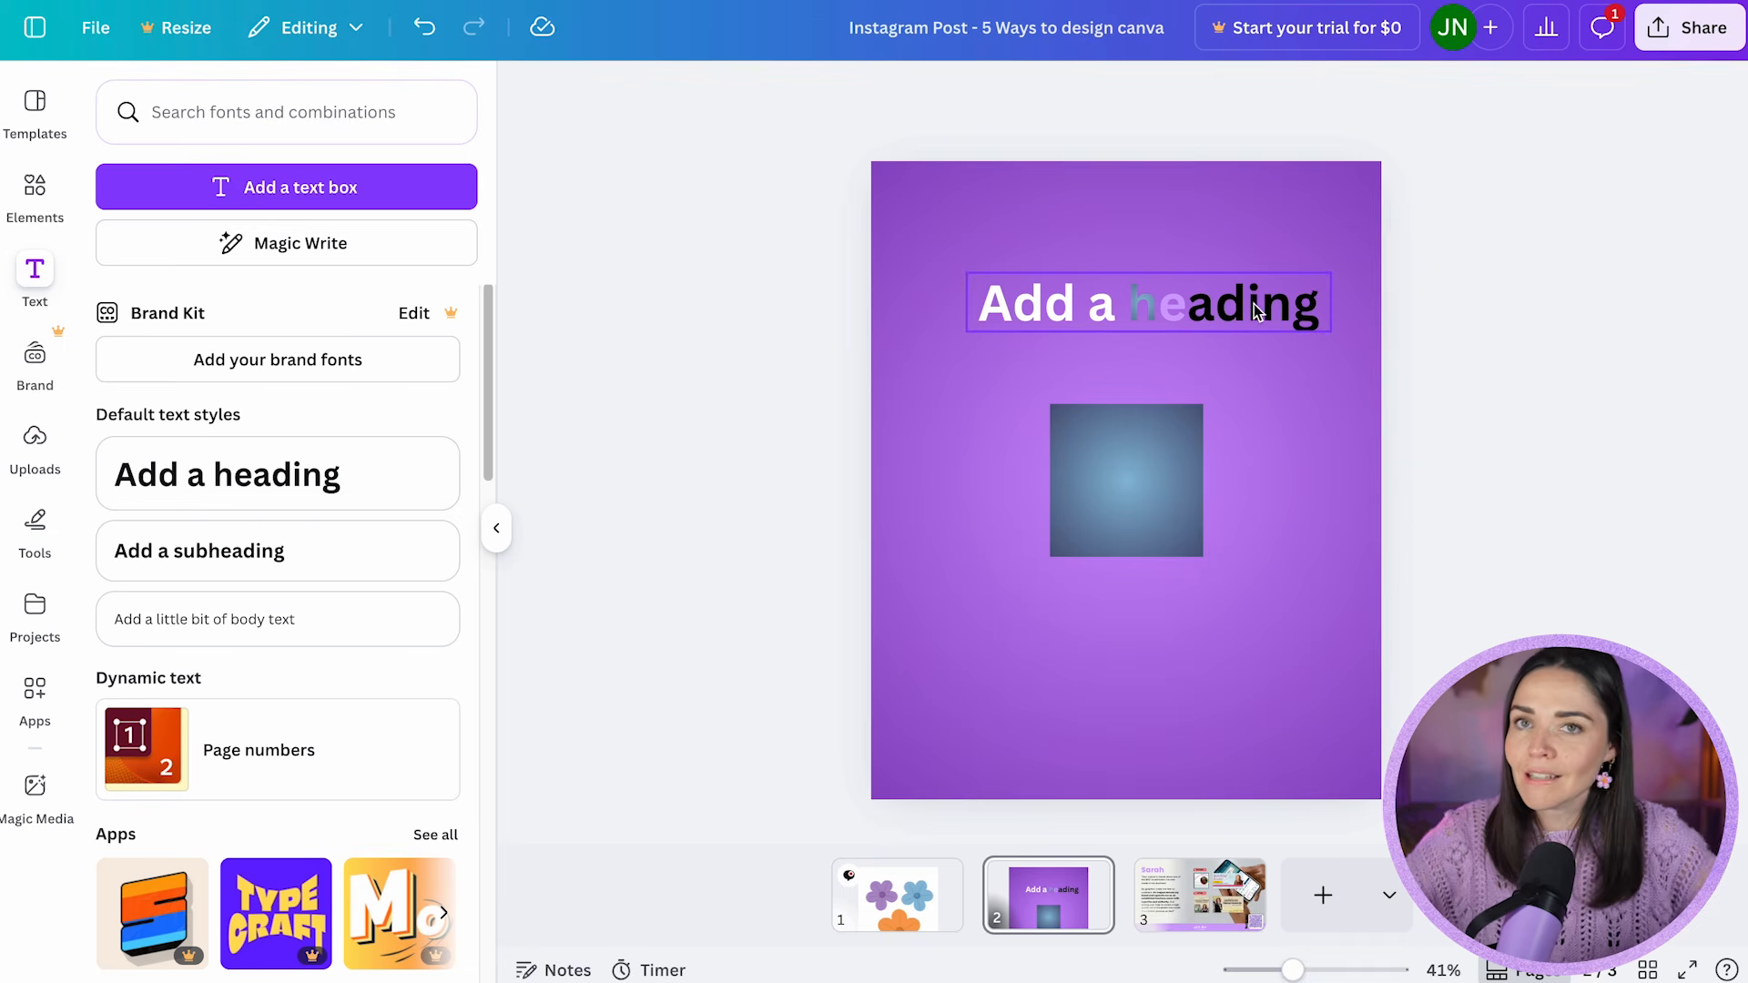
- Delete the heading and the square from the page and add the recently used orange flower graphic
left_click_drag(1296, 519, 1110, 303)
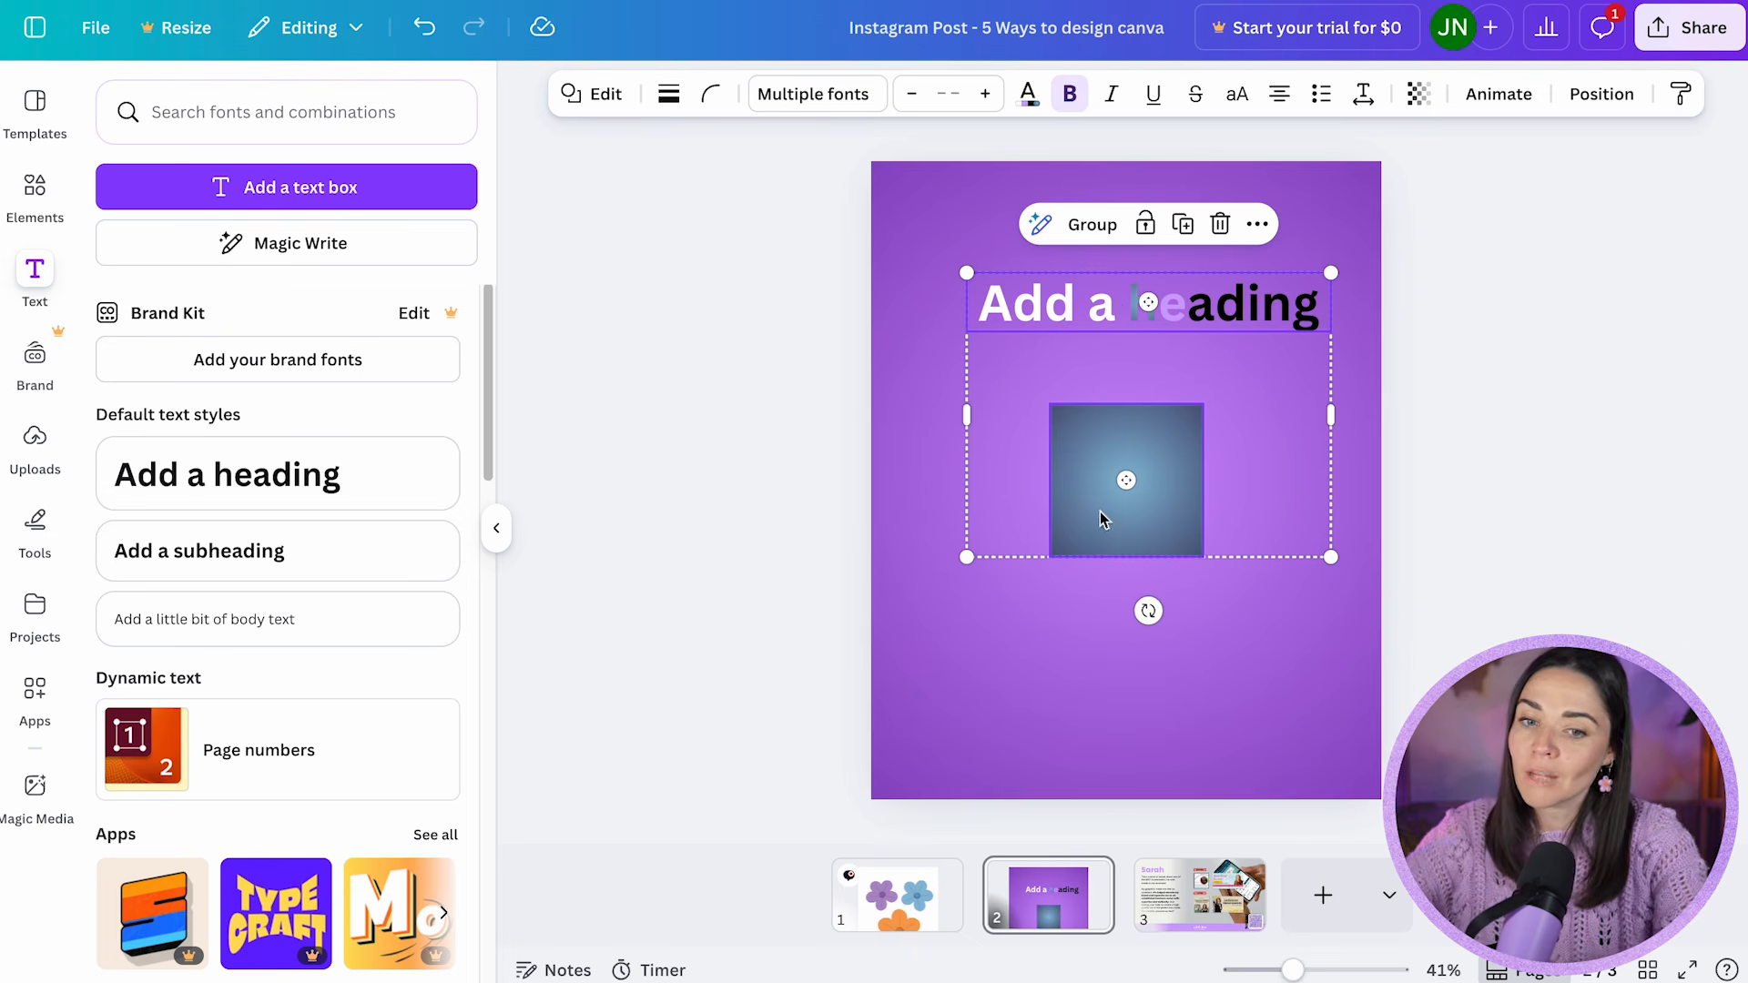
key("Delete")
left_click(35, 189)
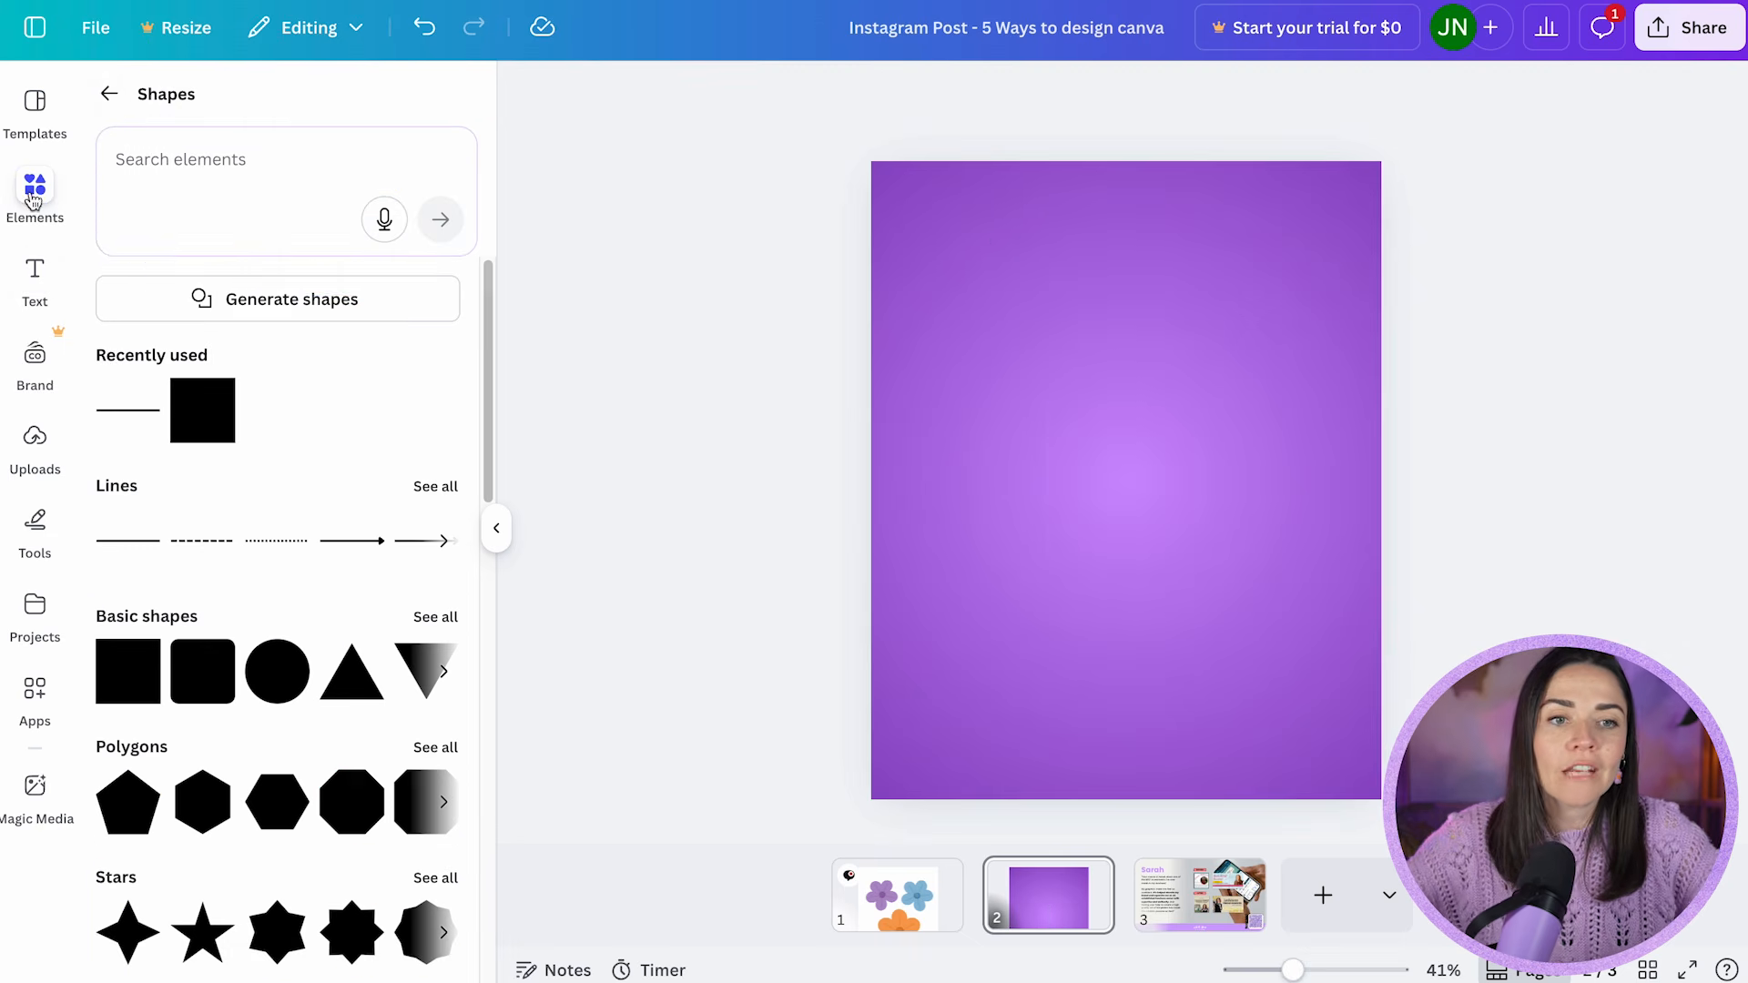
left_click(108, 94)
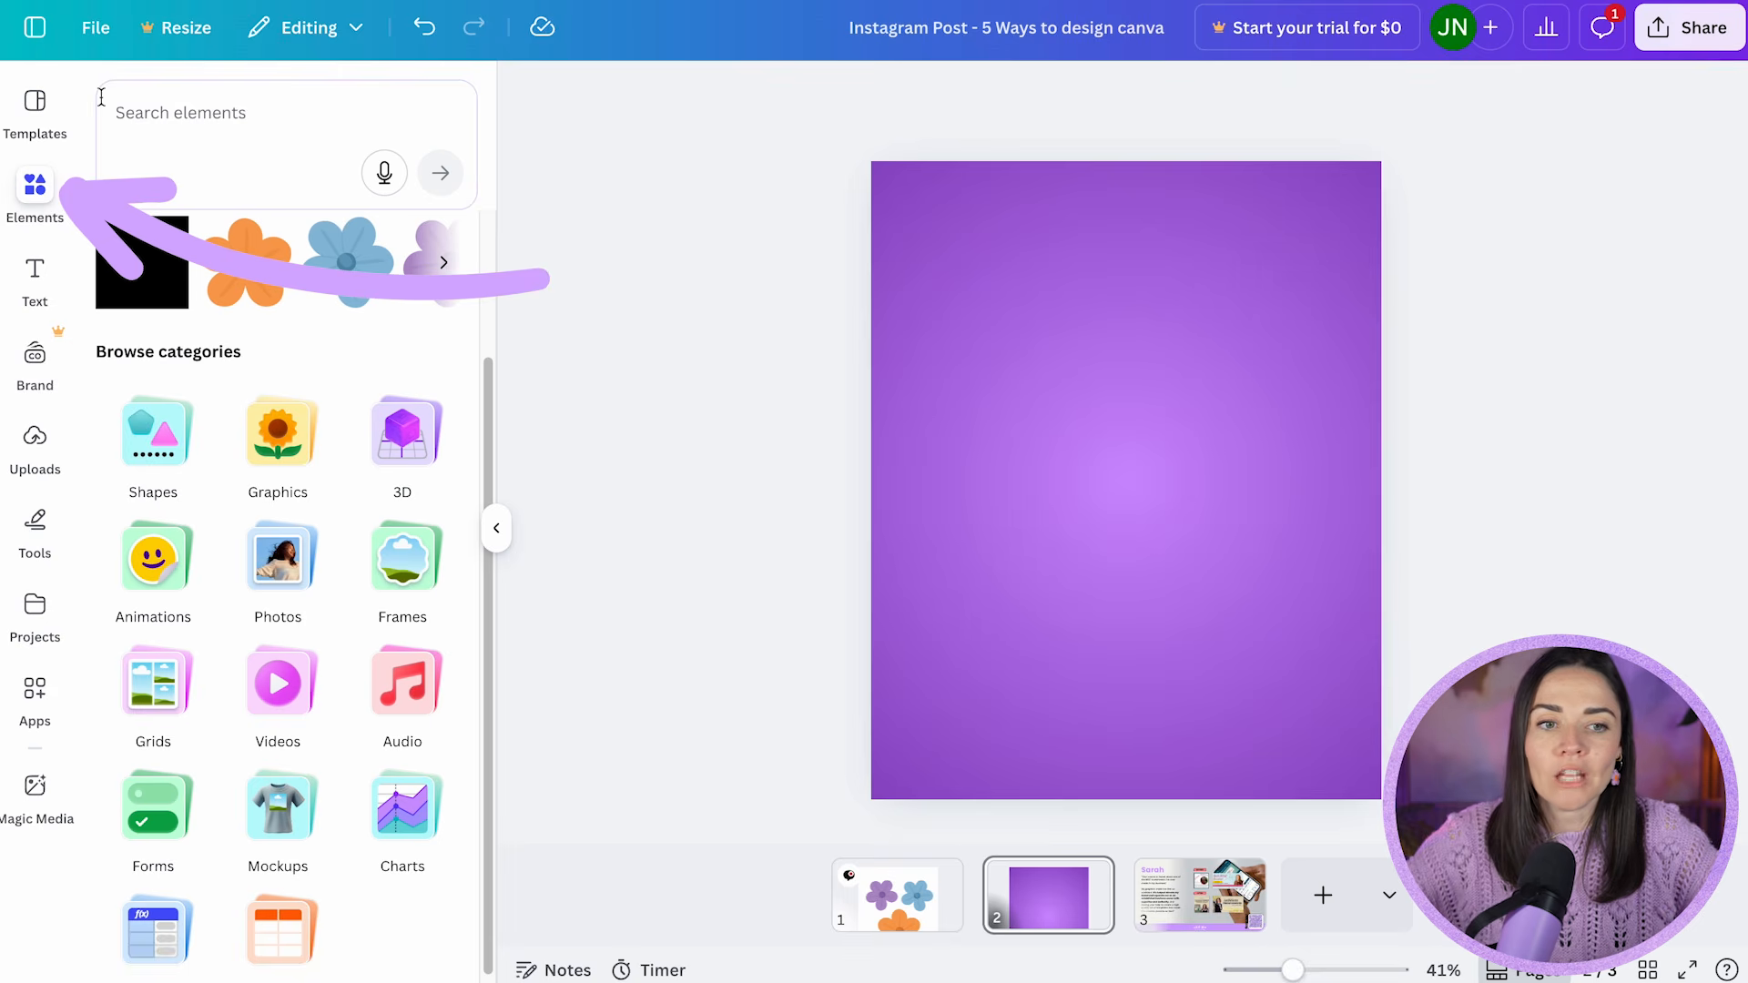
left_click(284, 441)
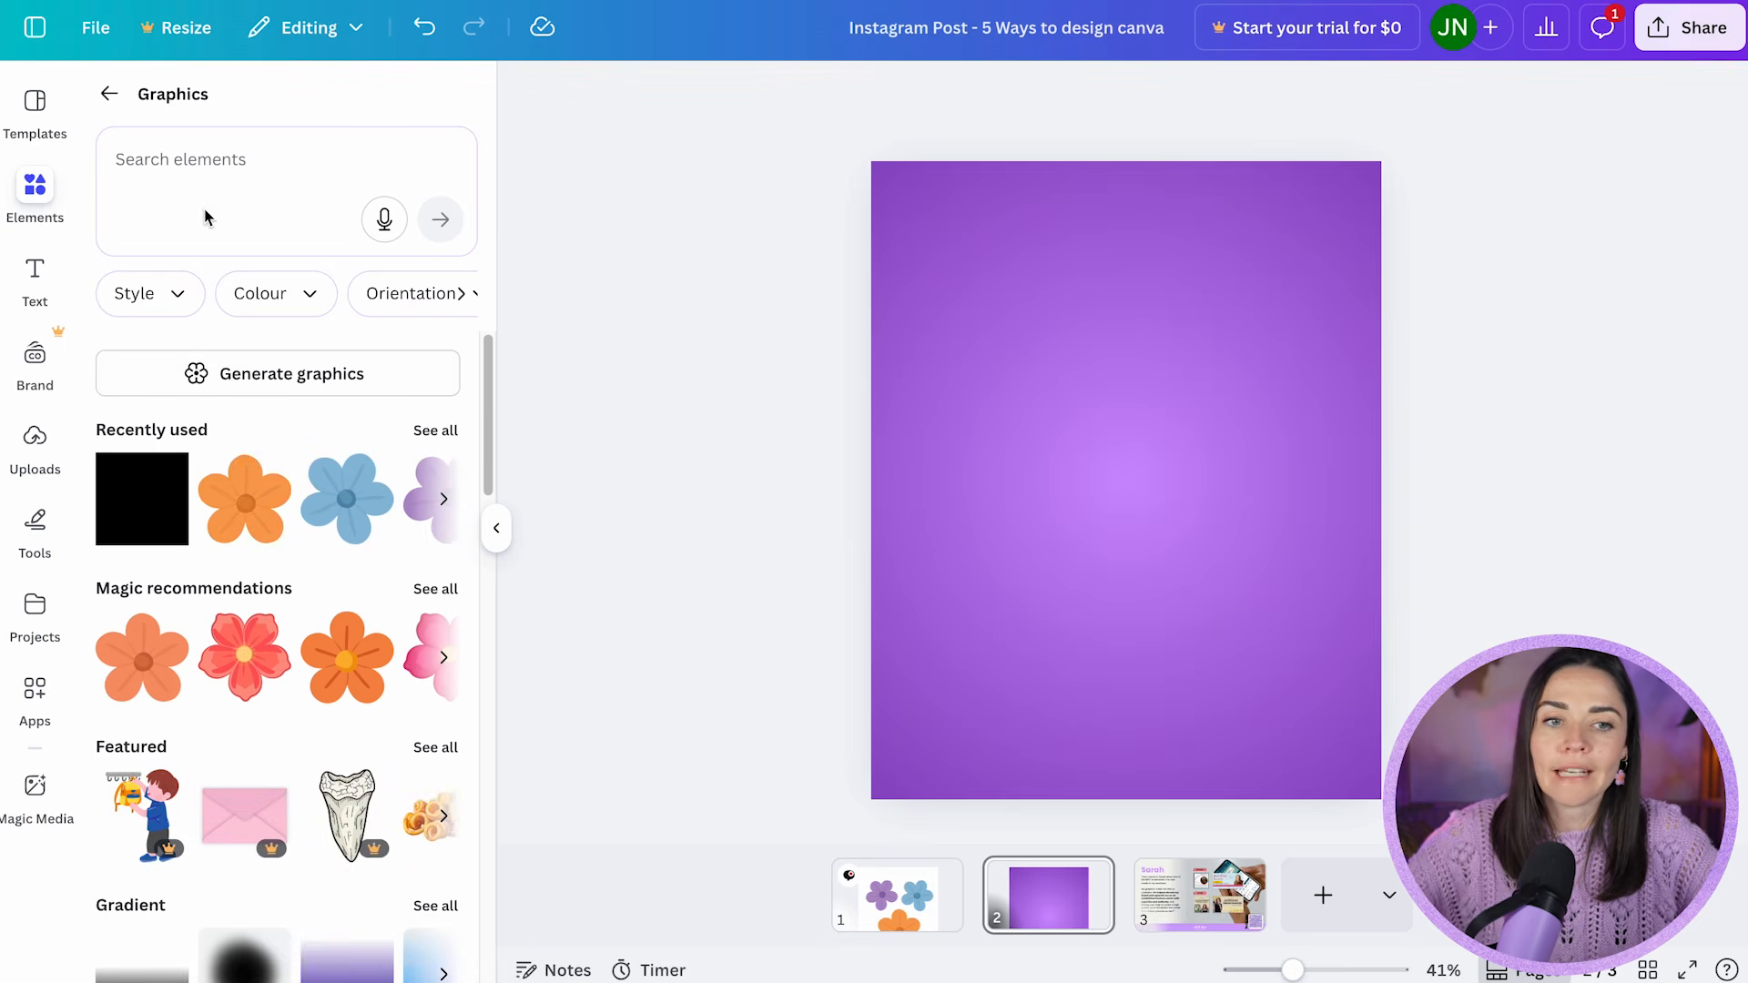
left_click(244, 515)
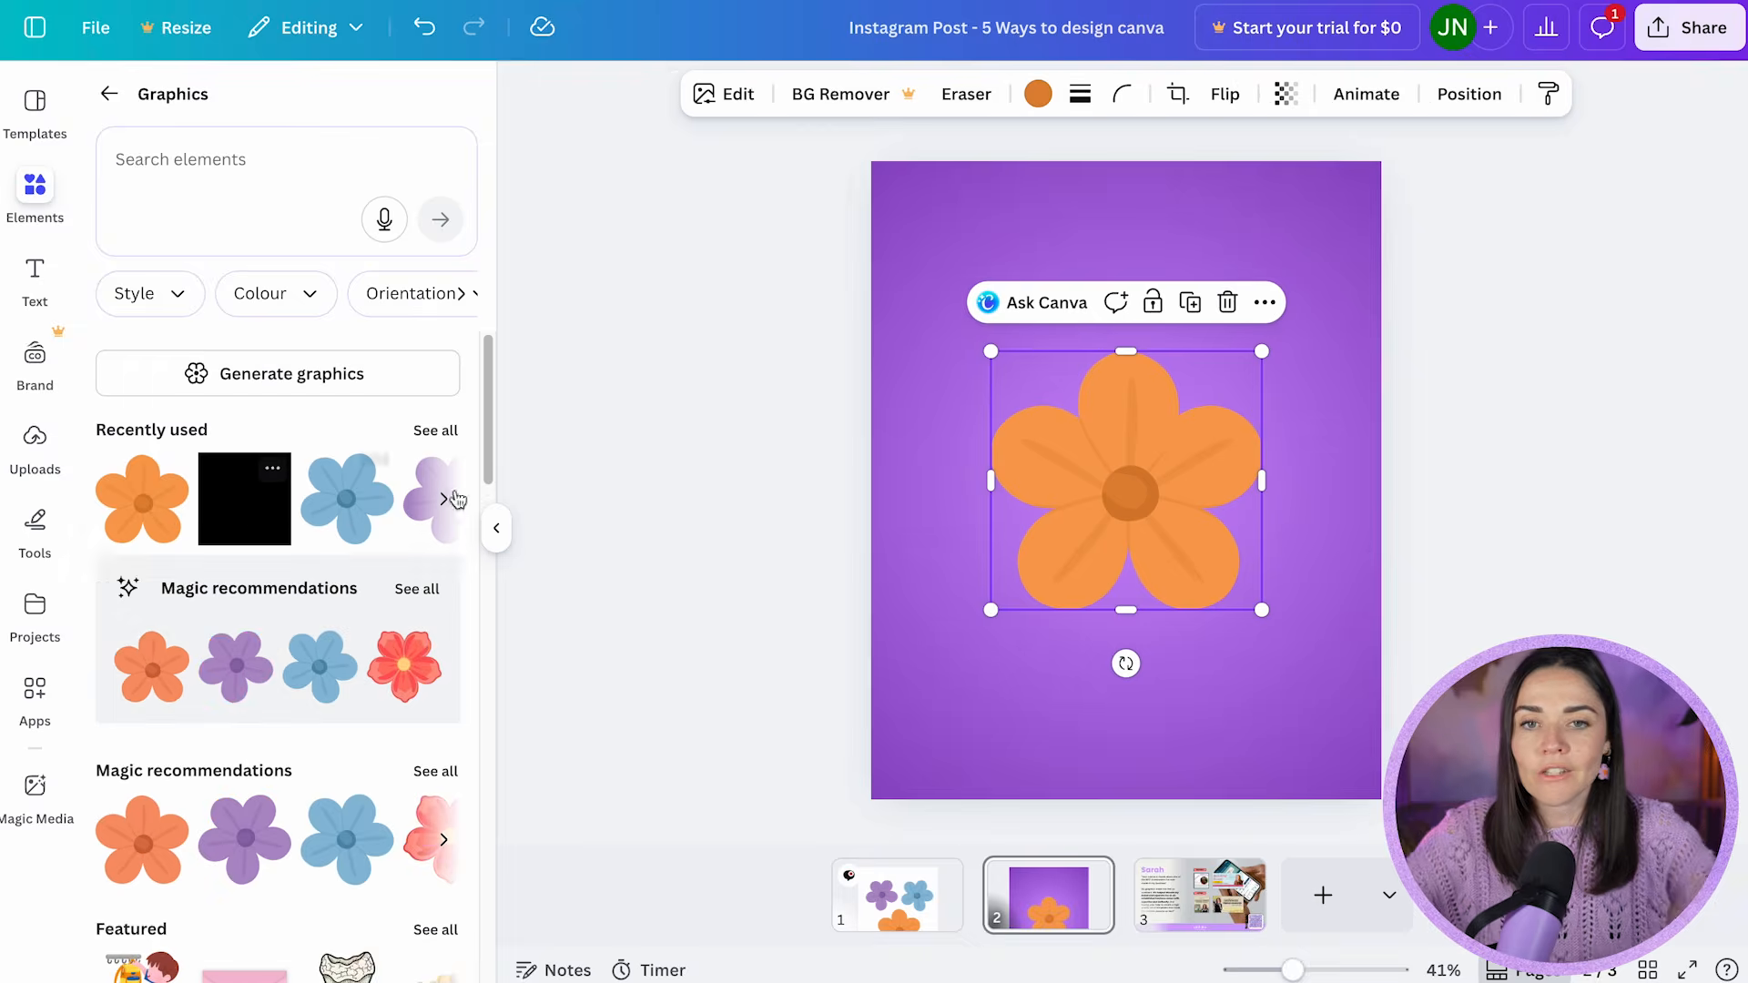
- Recolour the orange flower graphic to pink from the default solid colours
left_click(1039, 95)
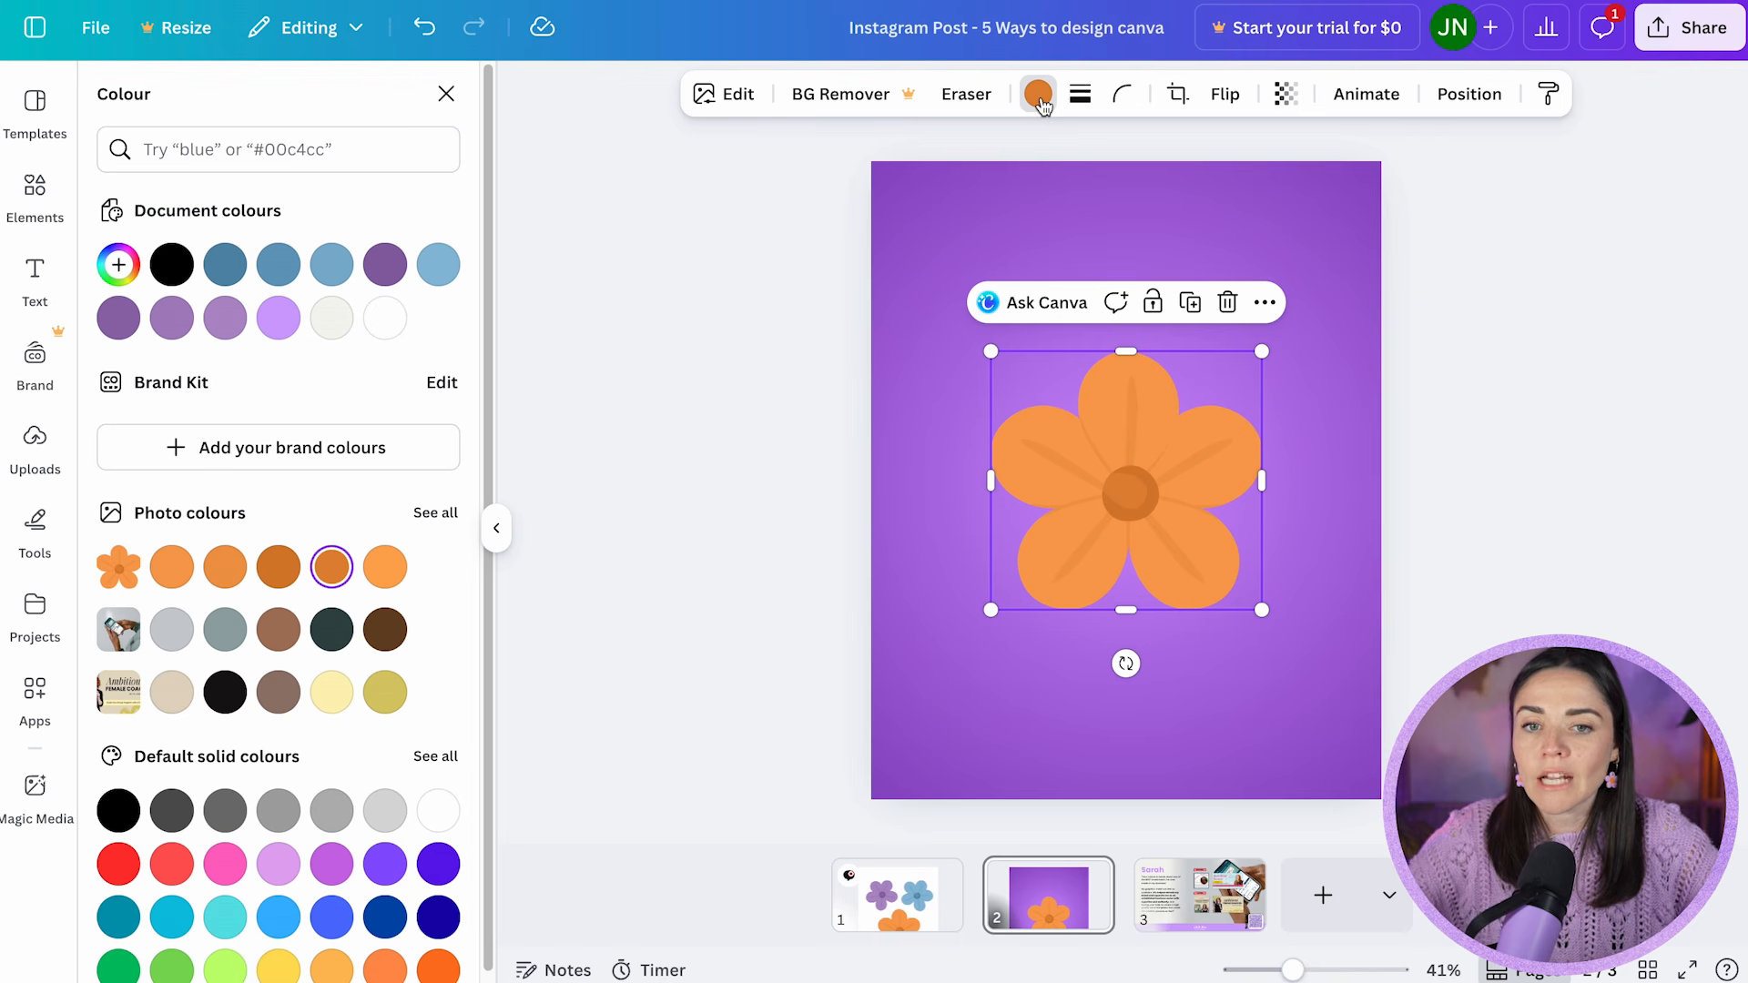
scroll(278, 892, "down", 1)
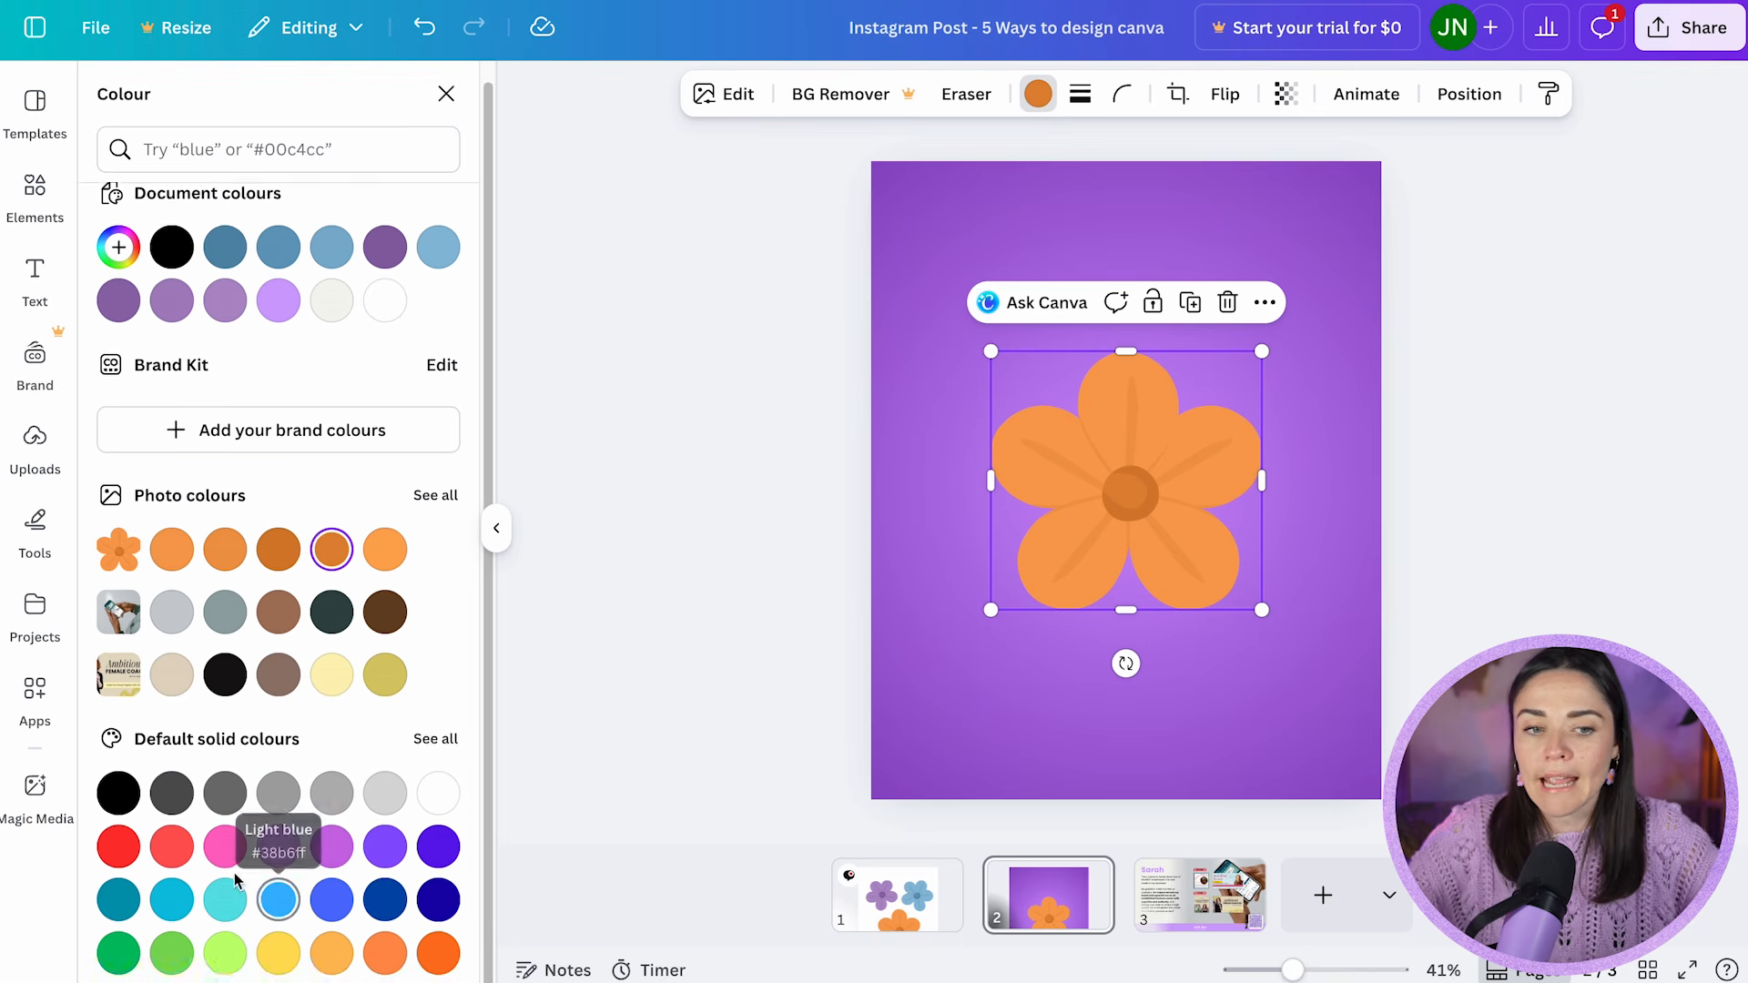
left_click(224, 845)
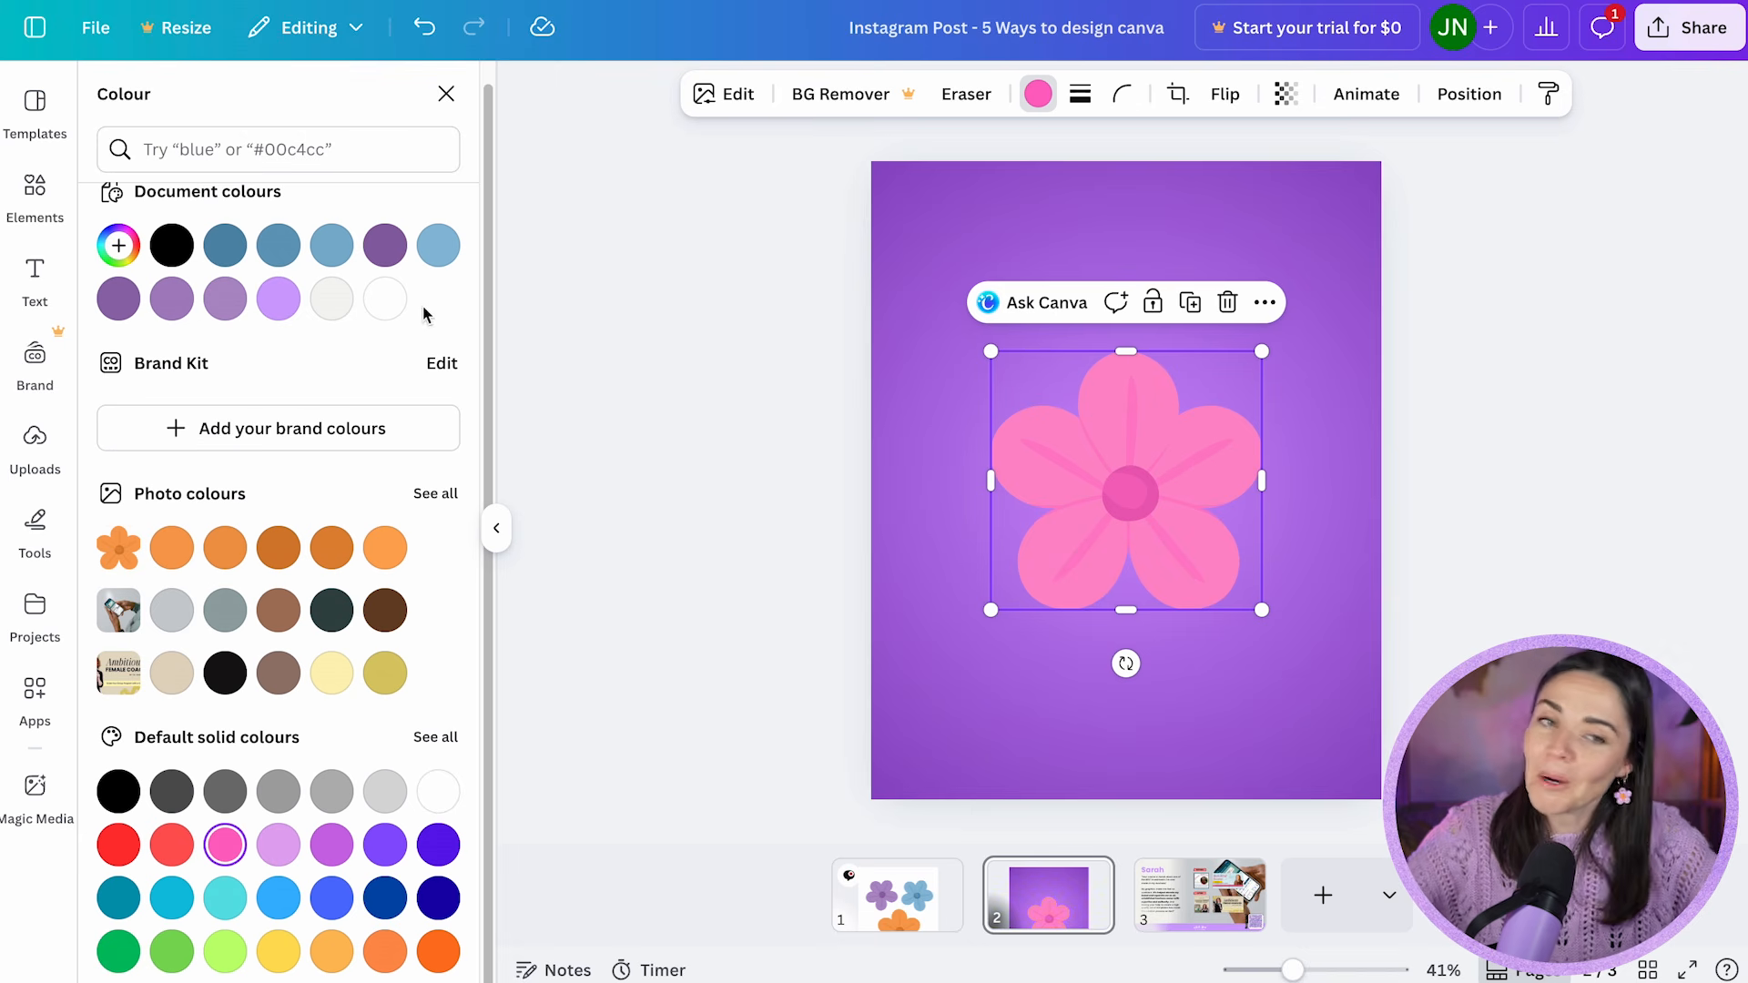
left_click(446, 96)
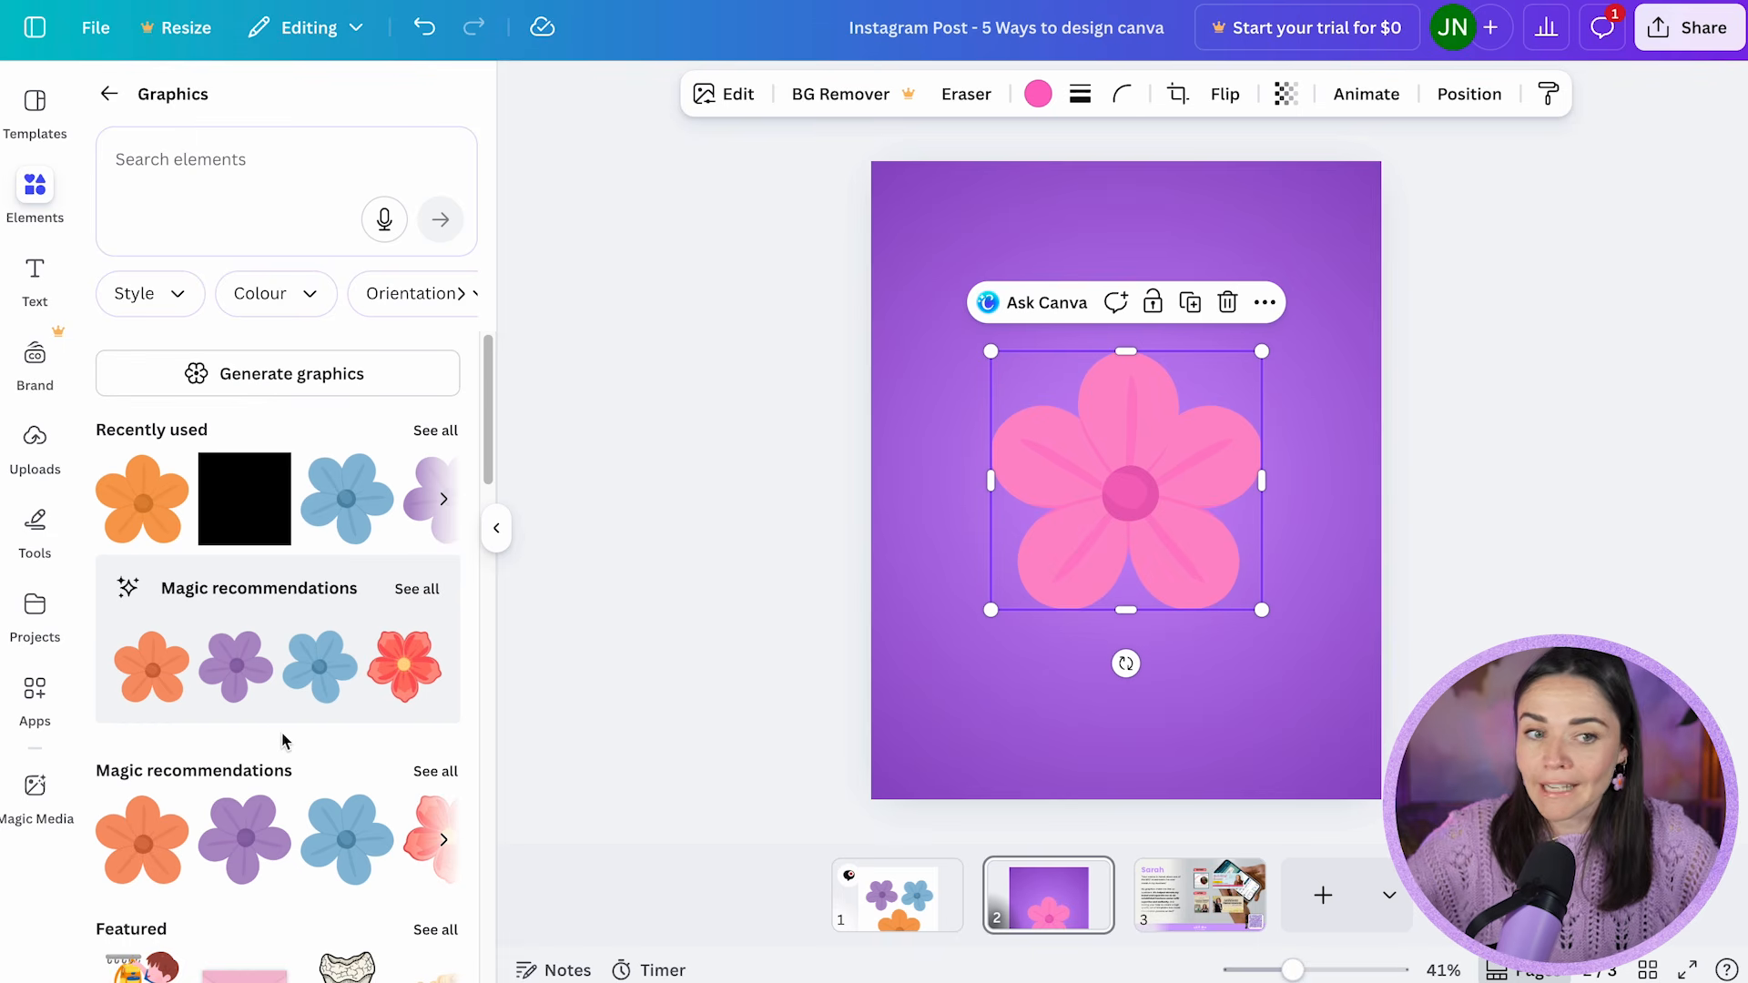
- Add the recommended purple flower graphic and move the purple and pink flowers apart on the page
left_click(236, 665)
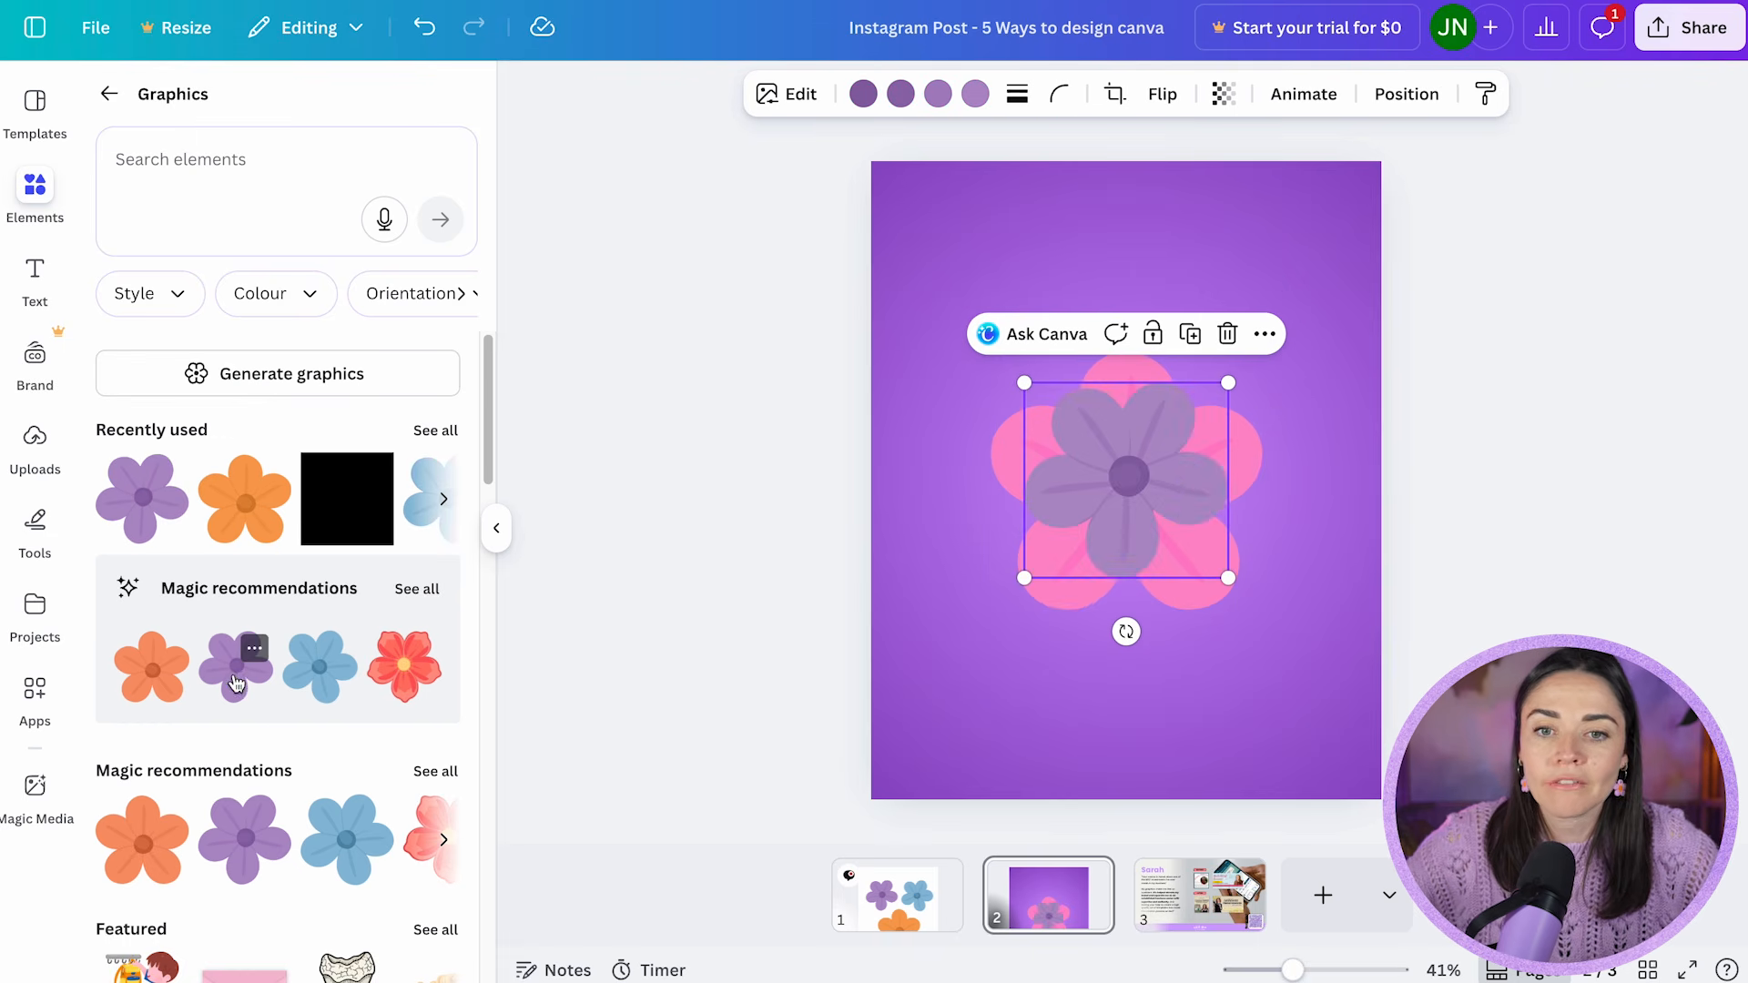
left_click_drag(1177, 477, 1034, 320)
left_click_drag(1186, 527, 1334, 625)
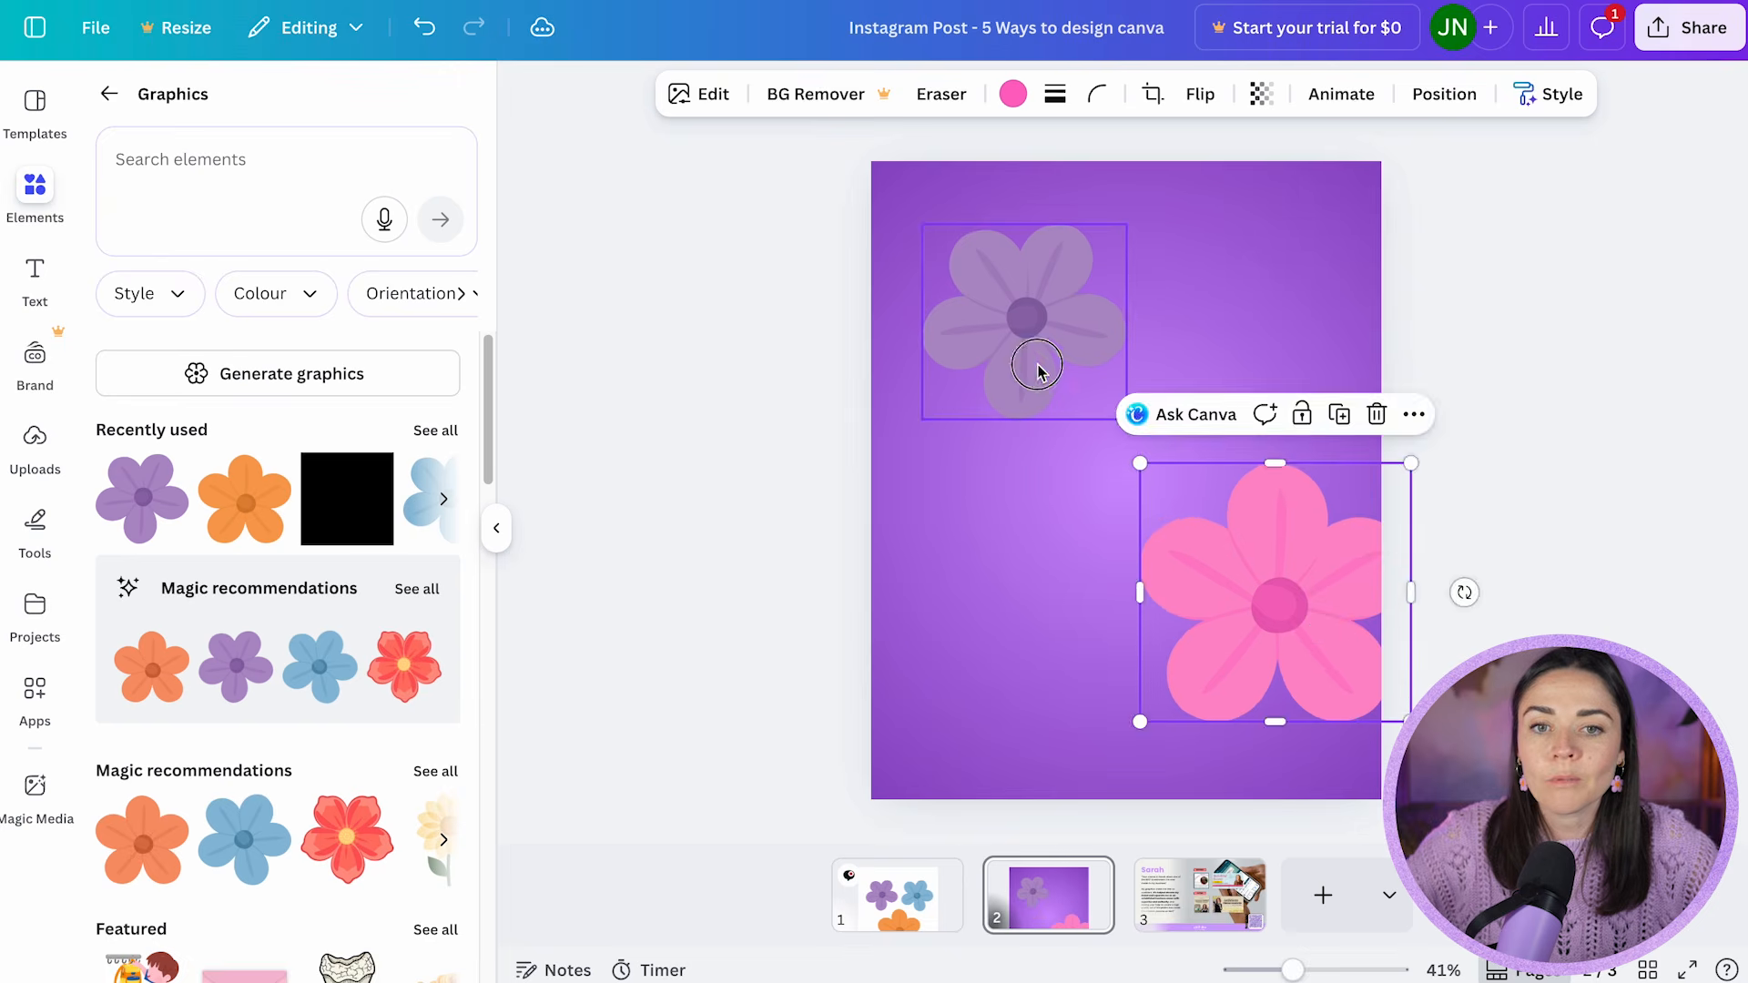
left_click_drag(1037, 371, 1065, 440)
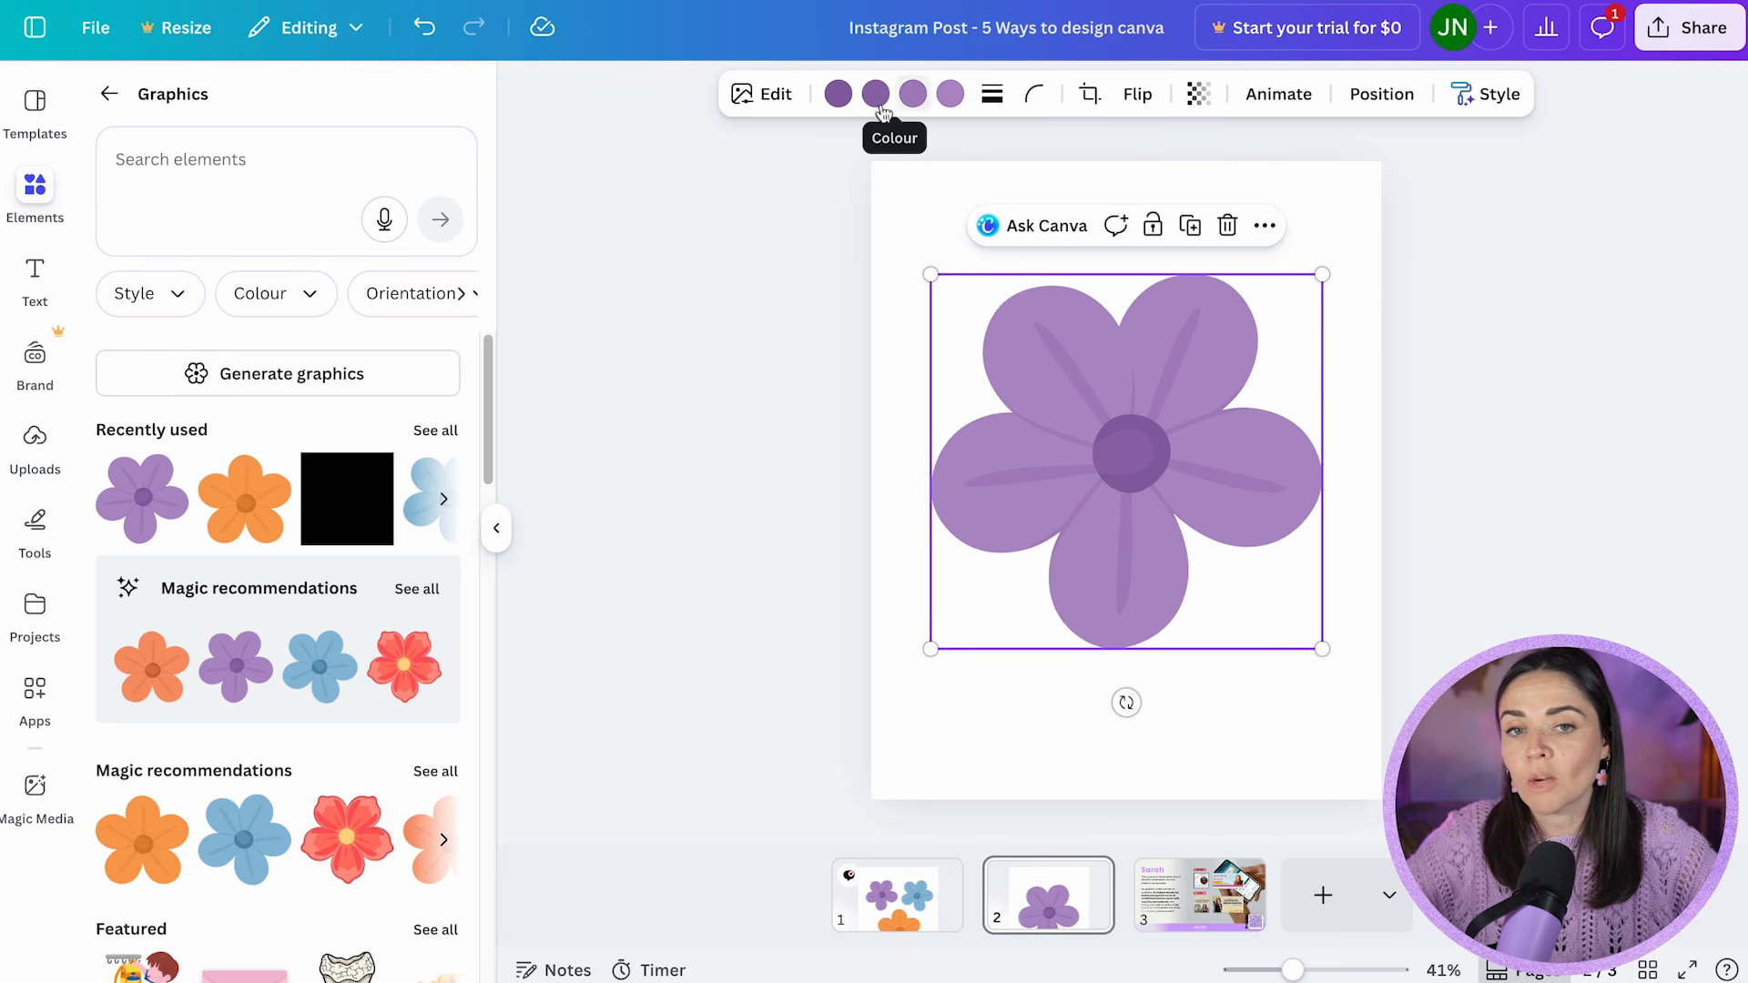
- Set the purple flower's petals to light blue #9ADBFF with a new custom colour
left_click(952, 102)
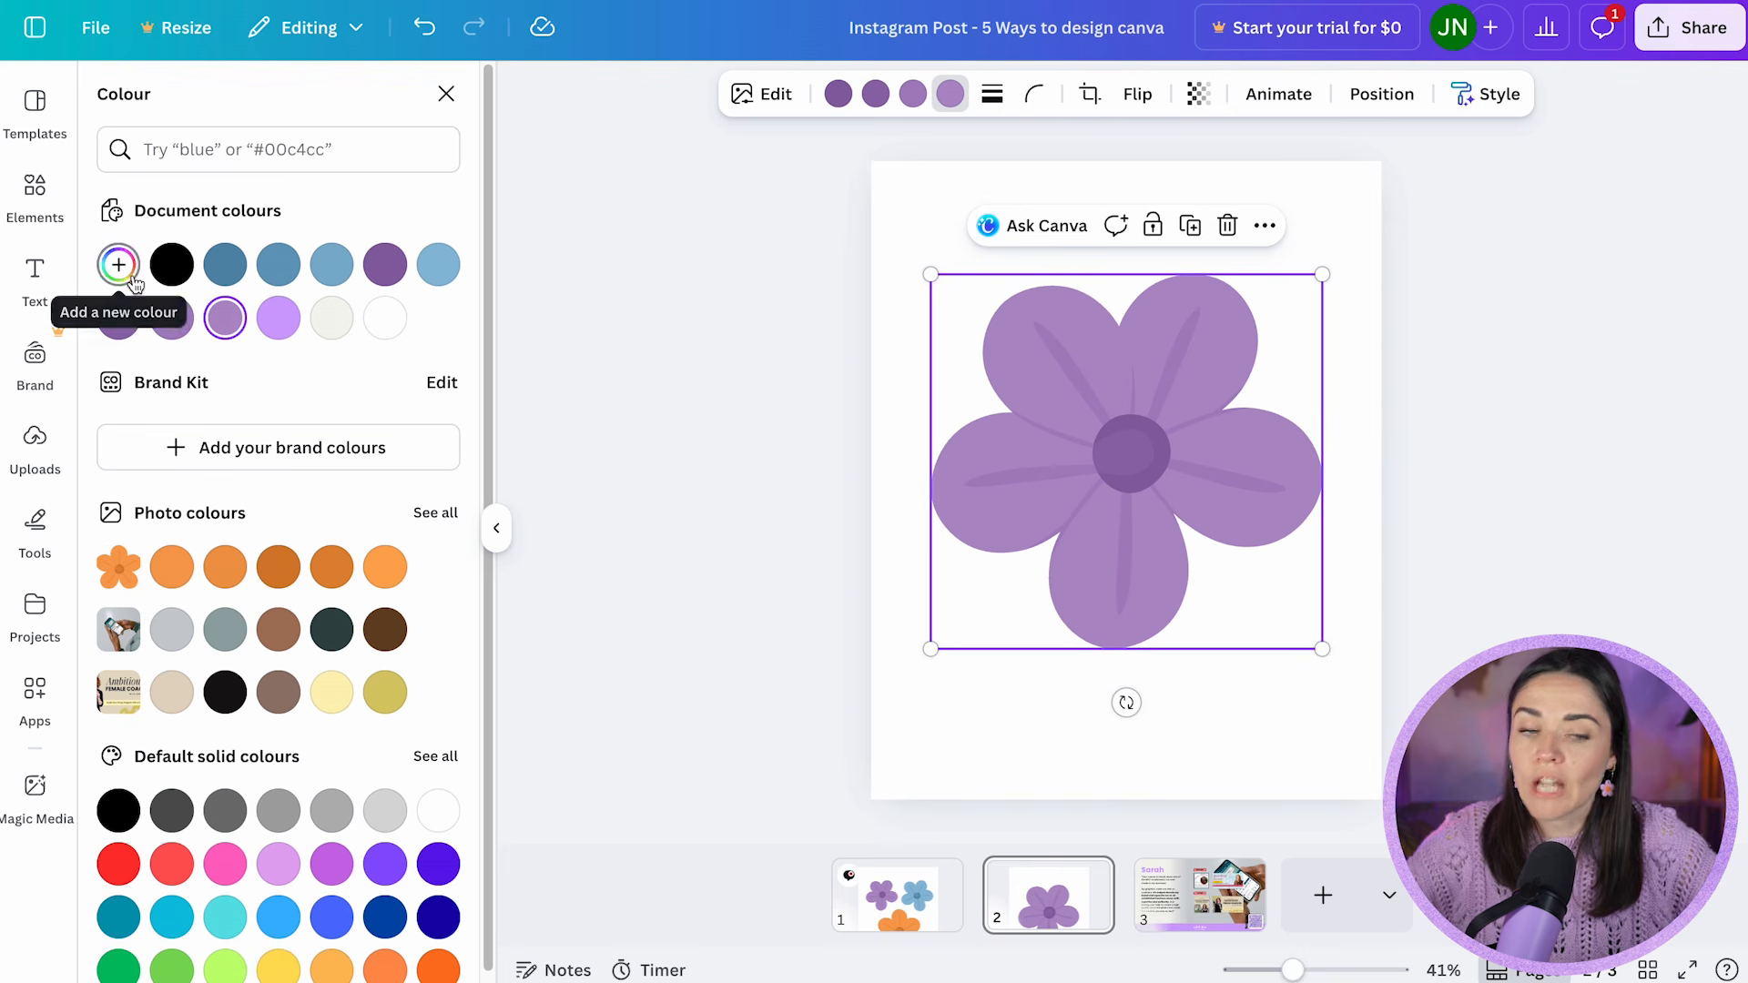
left_click(225, 321)
left_click(202, 208)
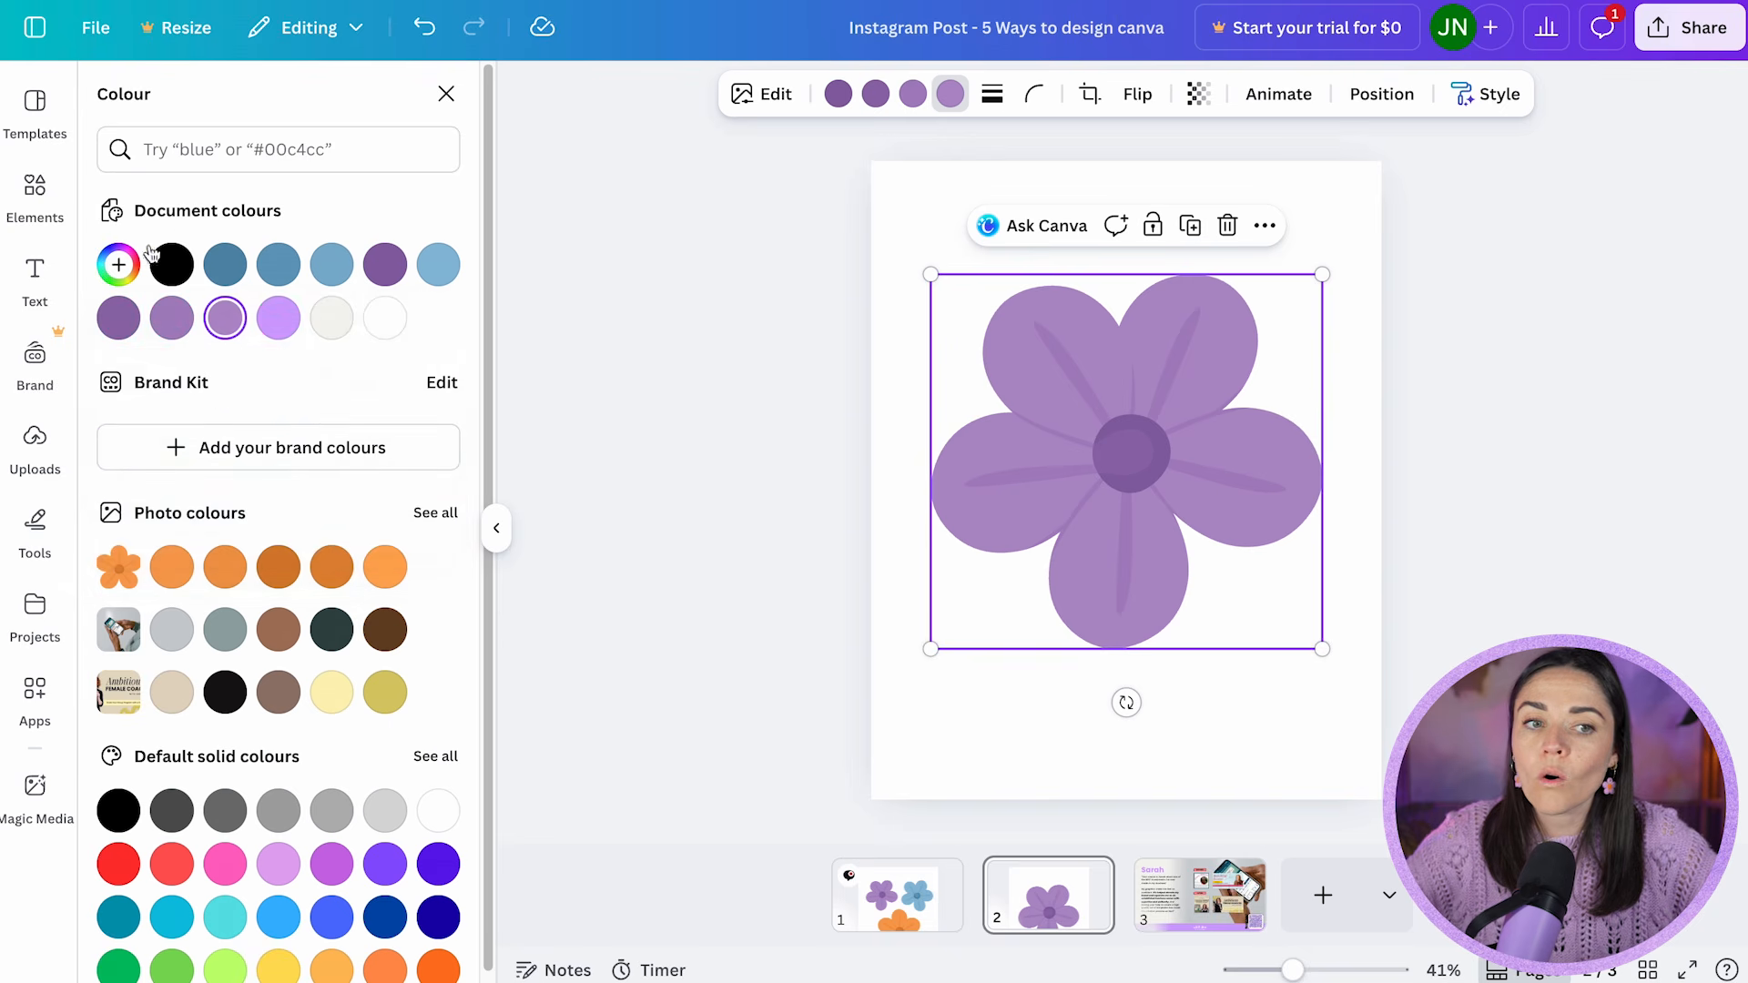
left_click(118, 265)
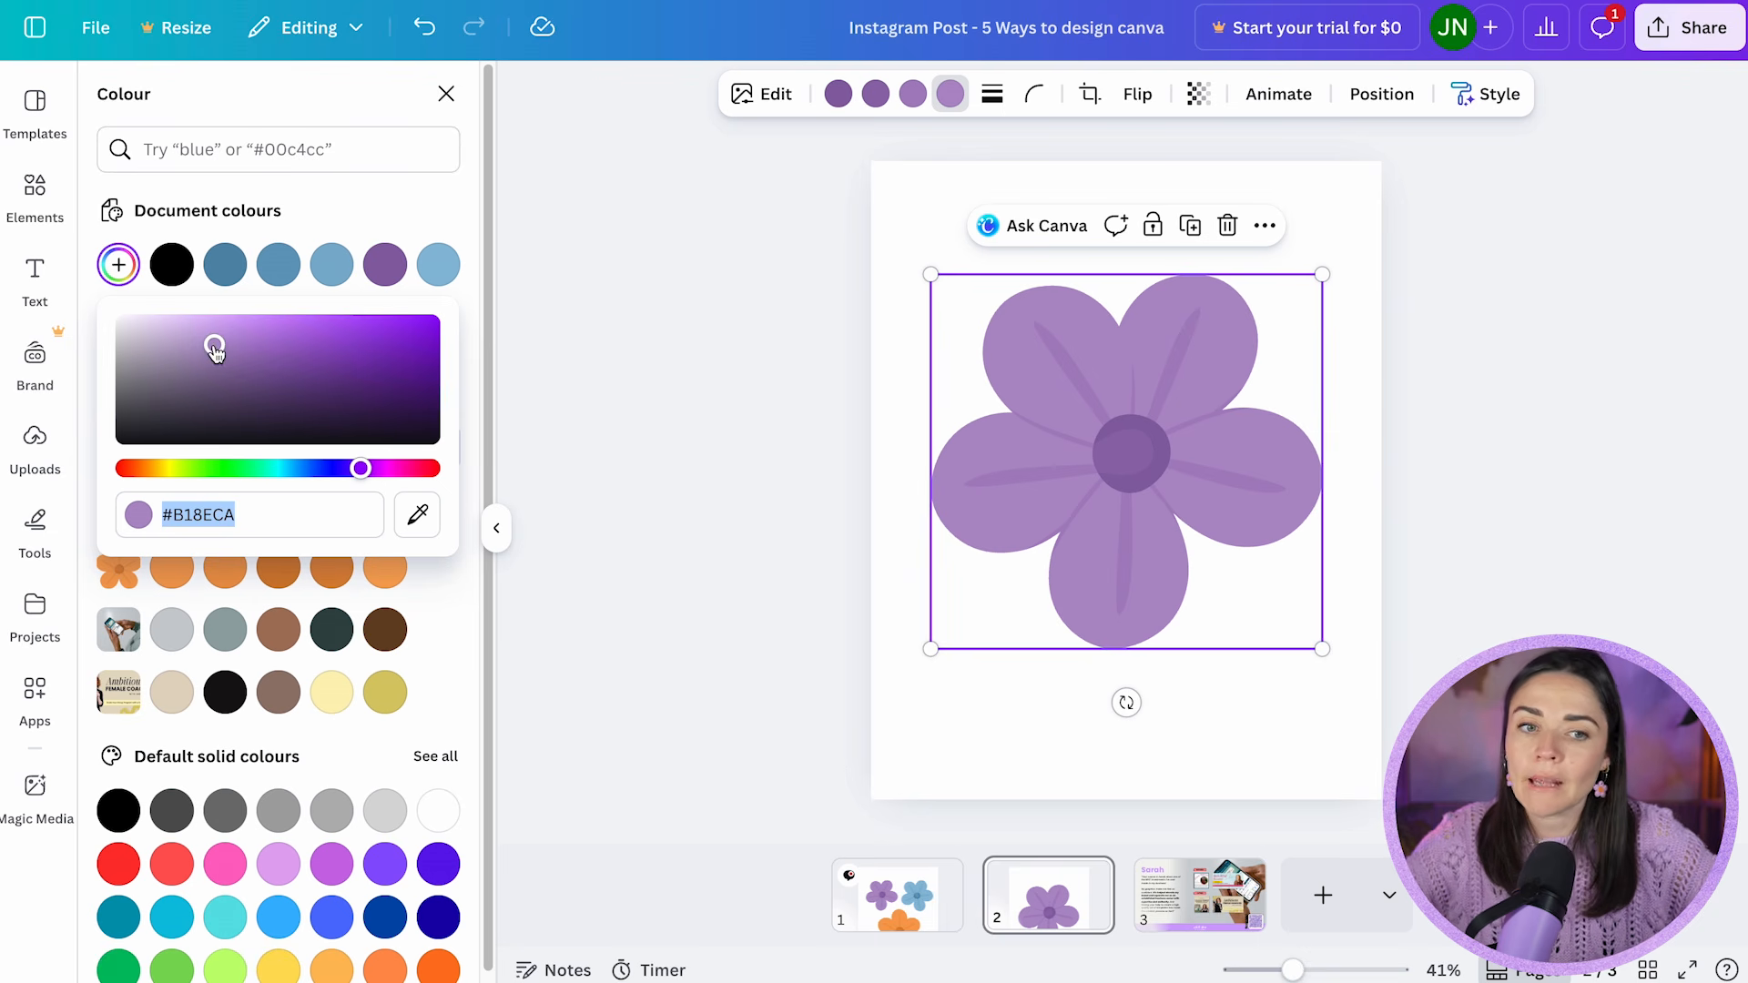
left_click_drag(304, 469, 285, 471)
left_click(297, 468)
left_click_drag(215, 348, 243, 315)
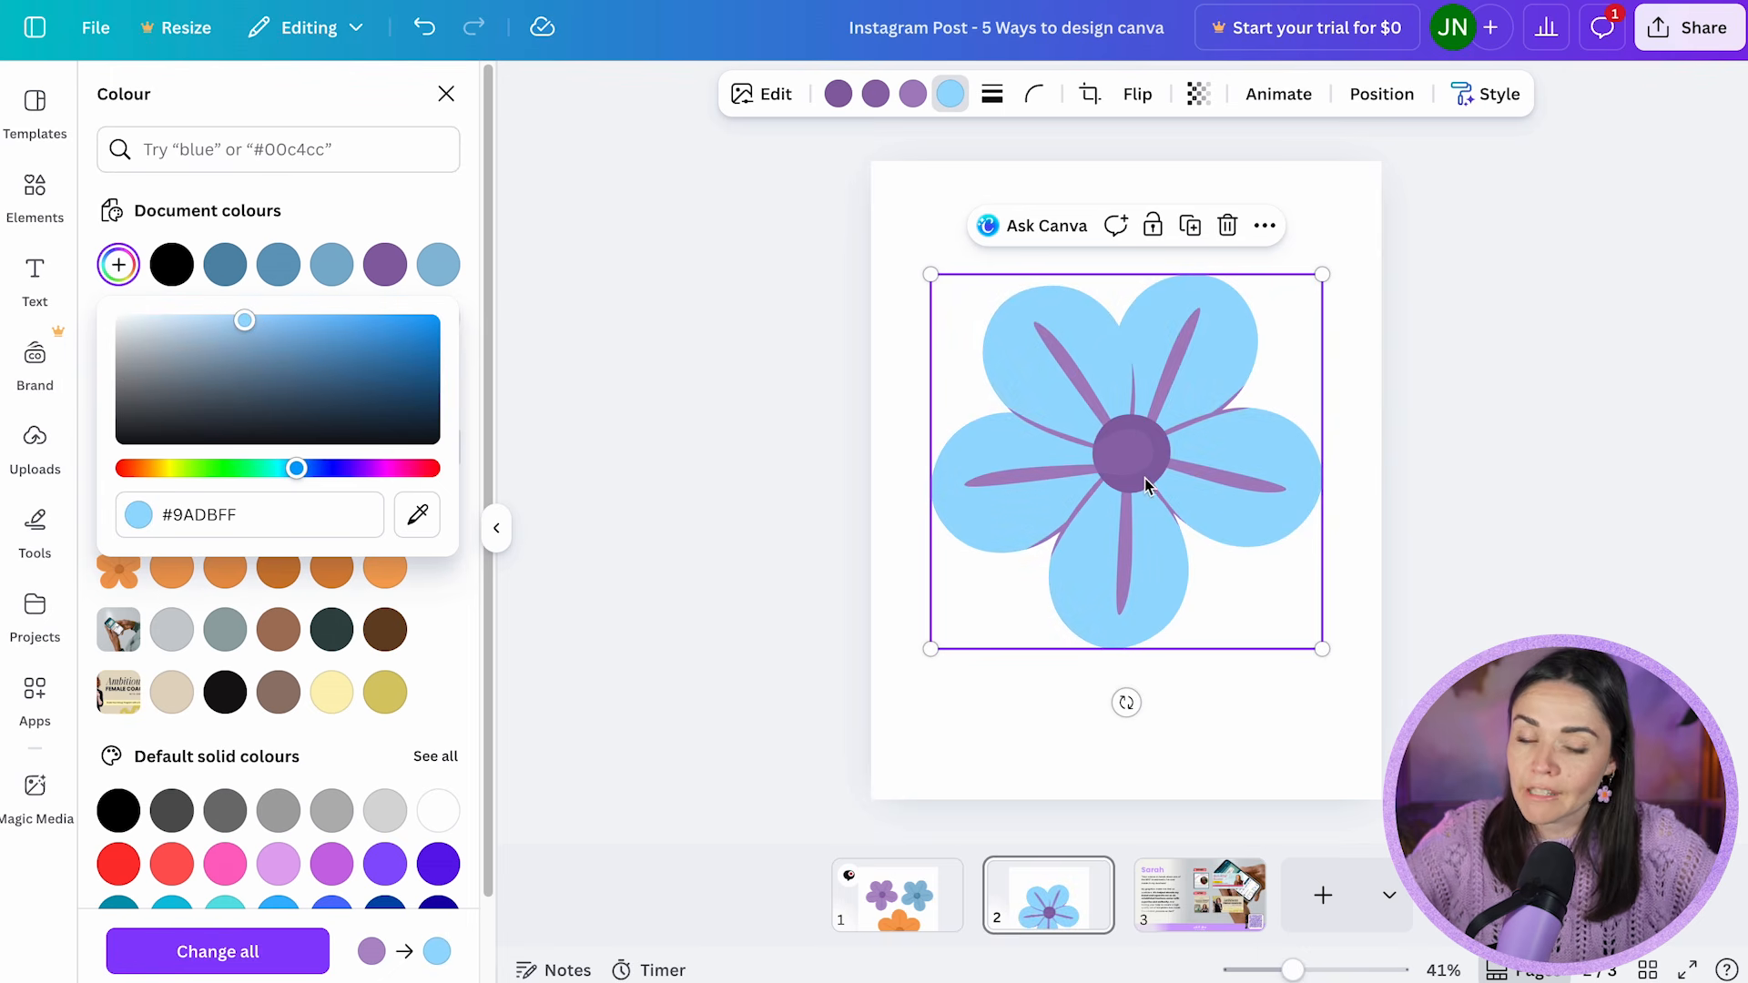
left_click(395, 208)
- Change the flower's petal veins to the custom medium blue #5A90BC
left_click(912, 95)
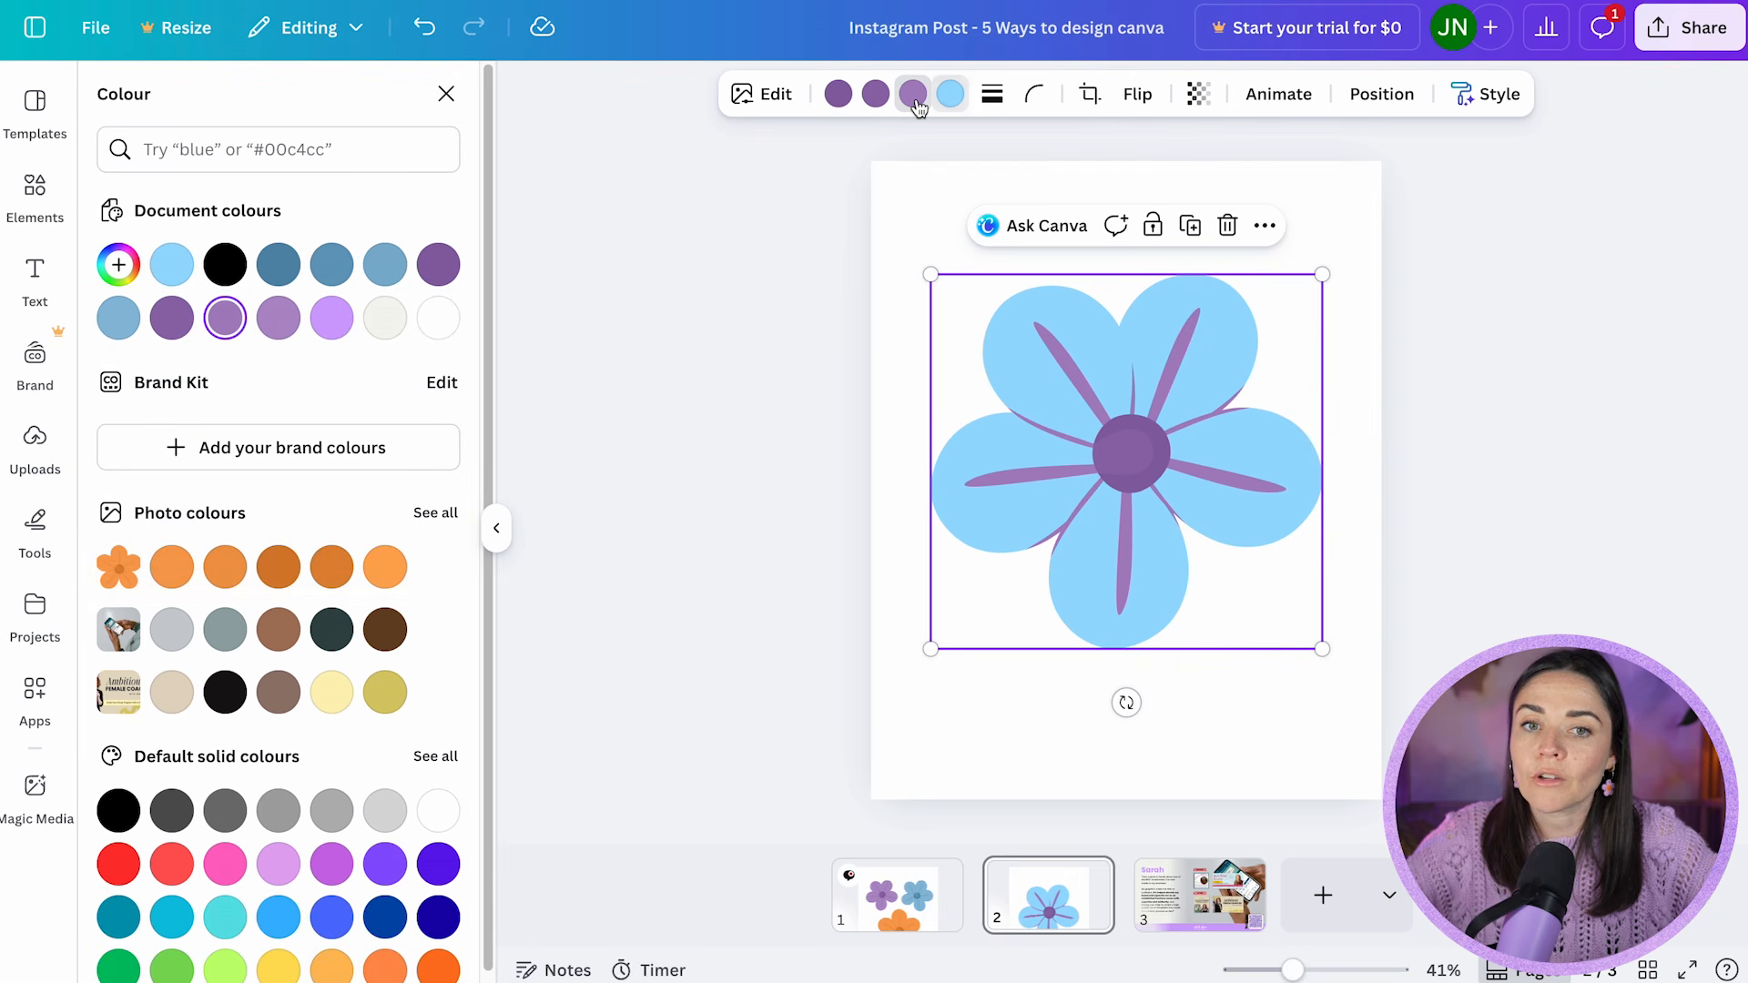
left_click(225, 318)
left_click(301, 468)
left_click_drag(221, 349, 282, 351)
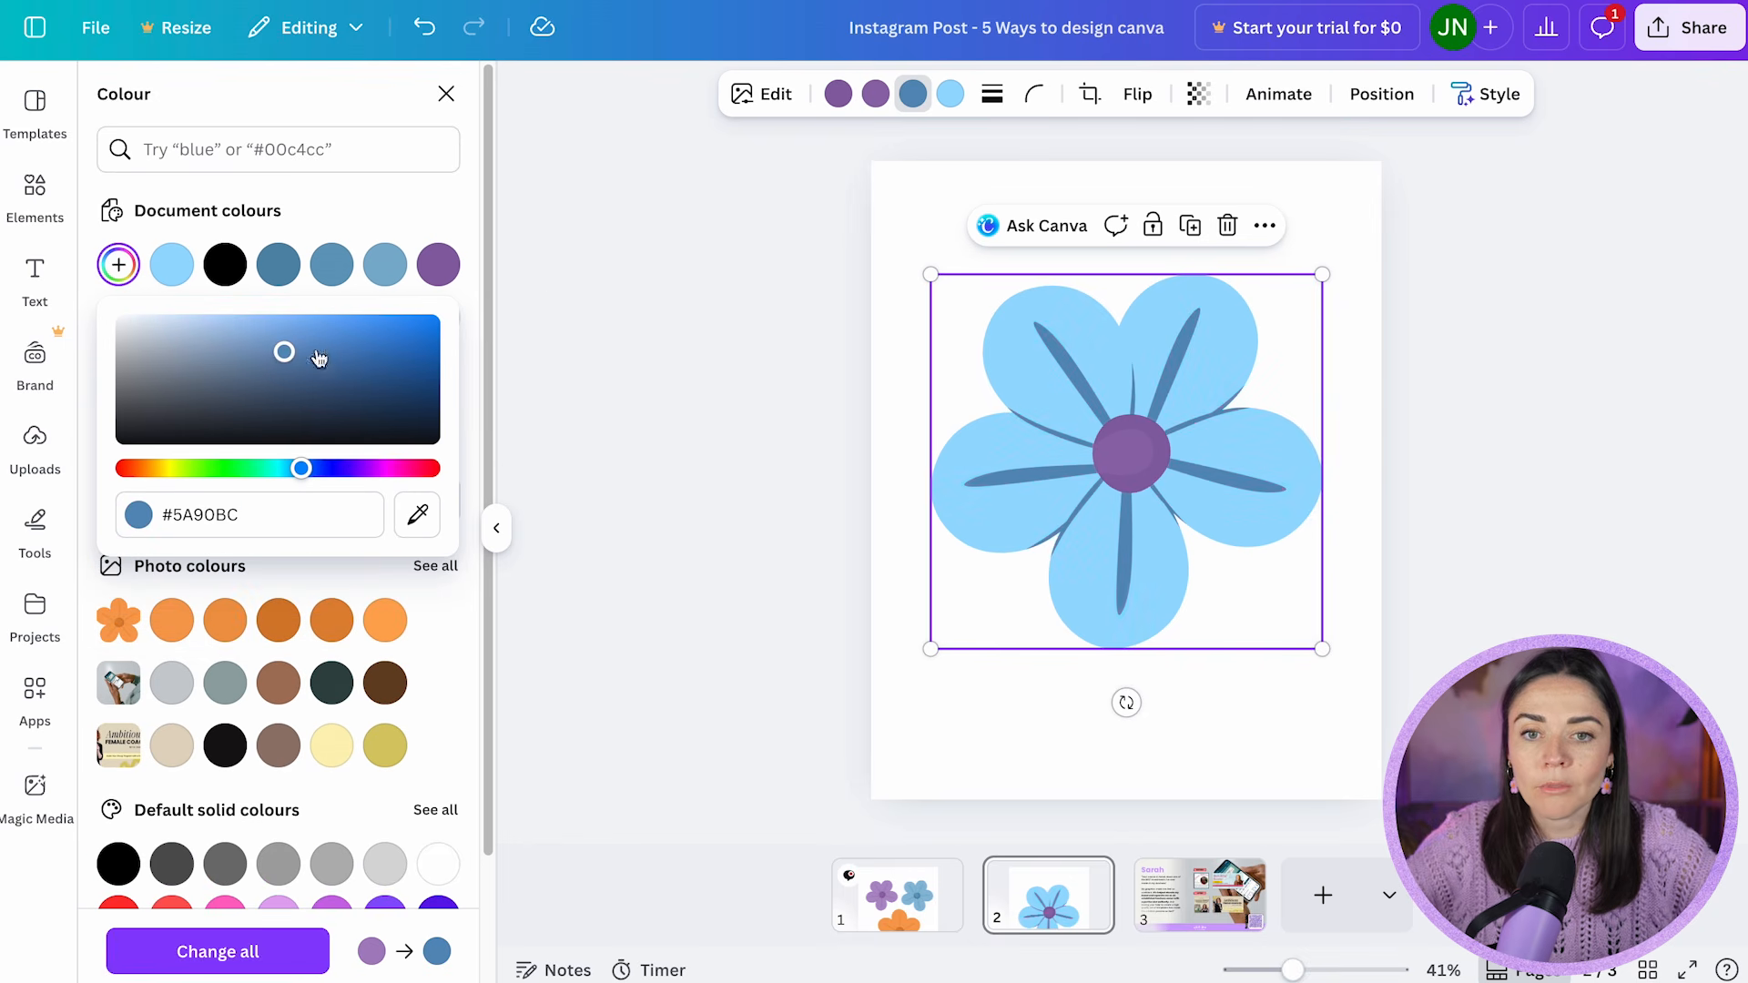
- Try dark blue as the colour of the inner spot at the flower's centre
left_click(876, 96)
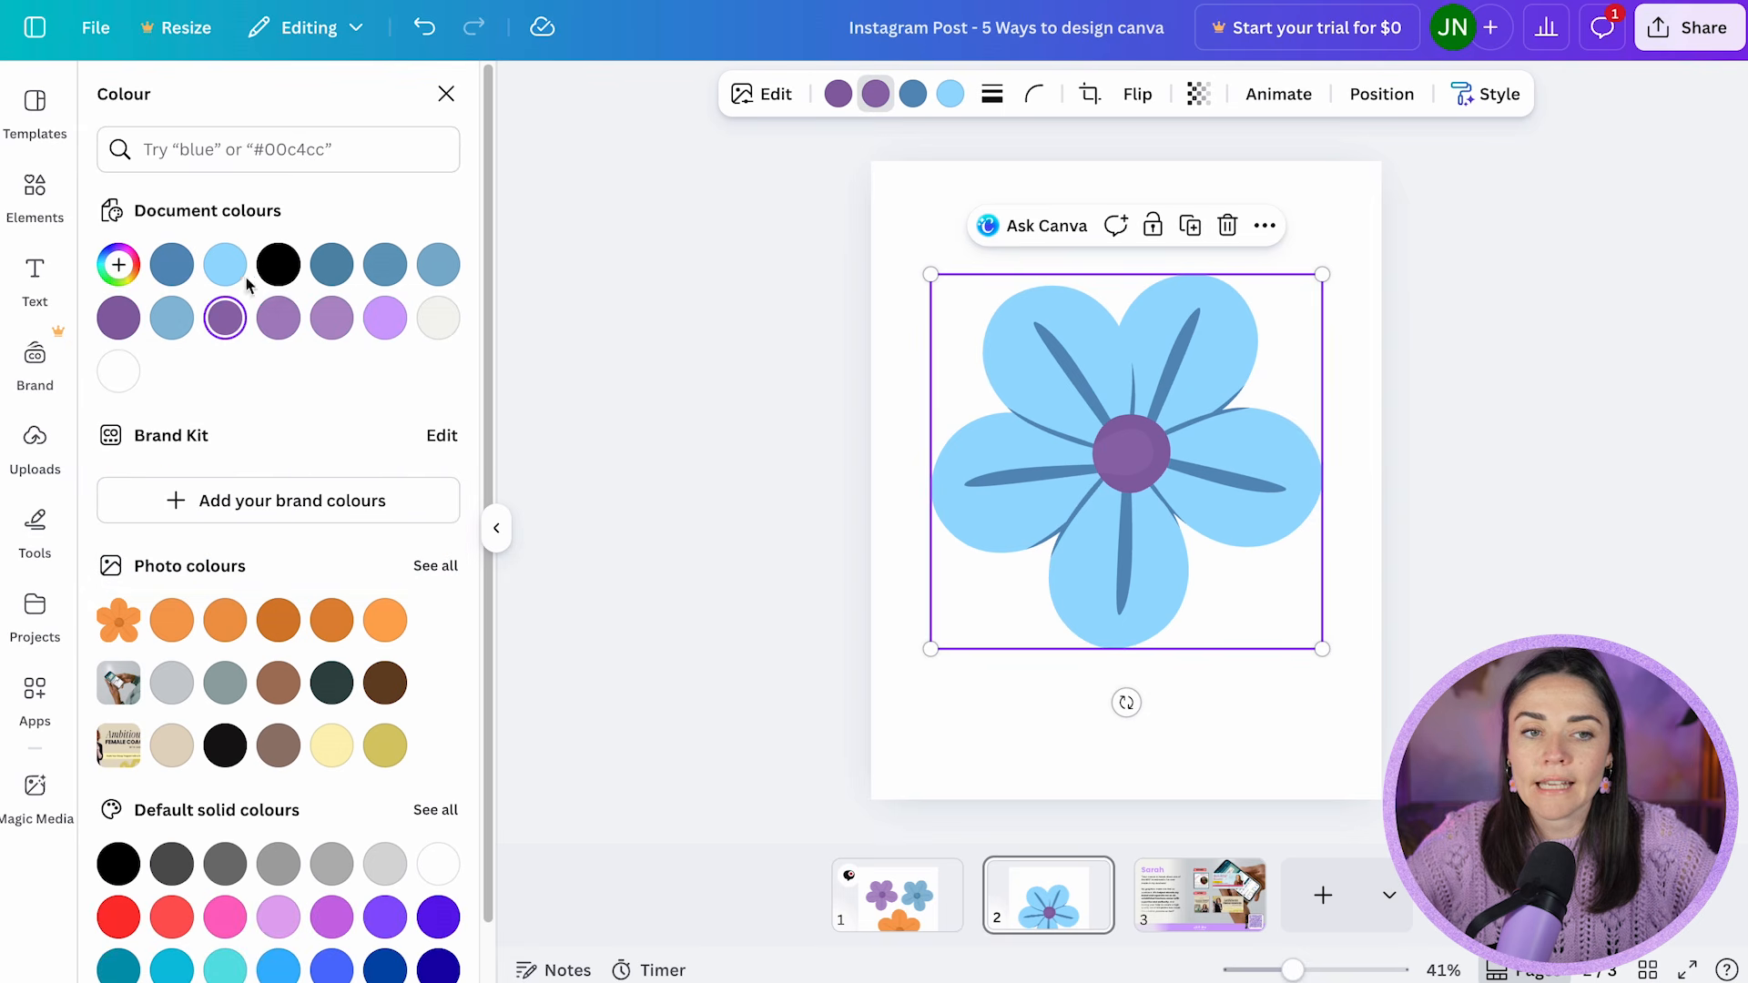
left_click(172, 264)
left_click(118, 264)
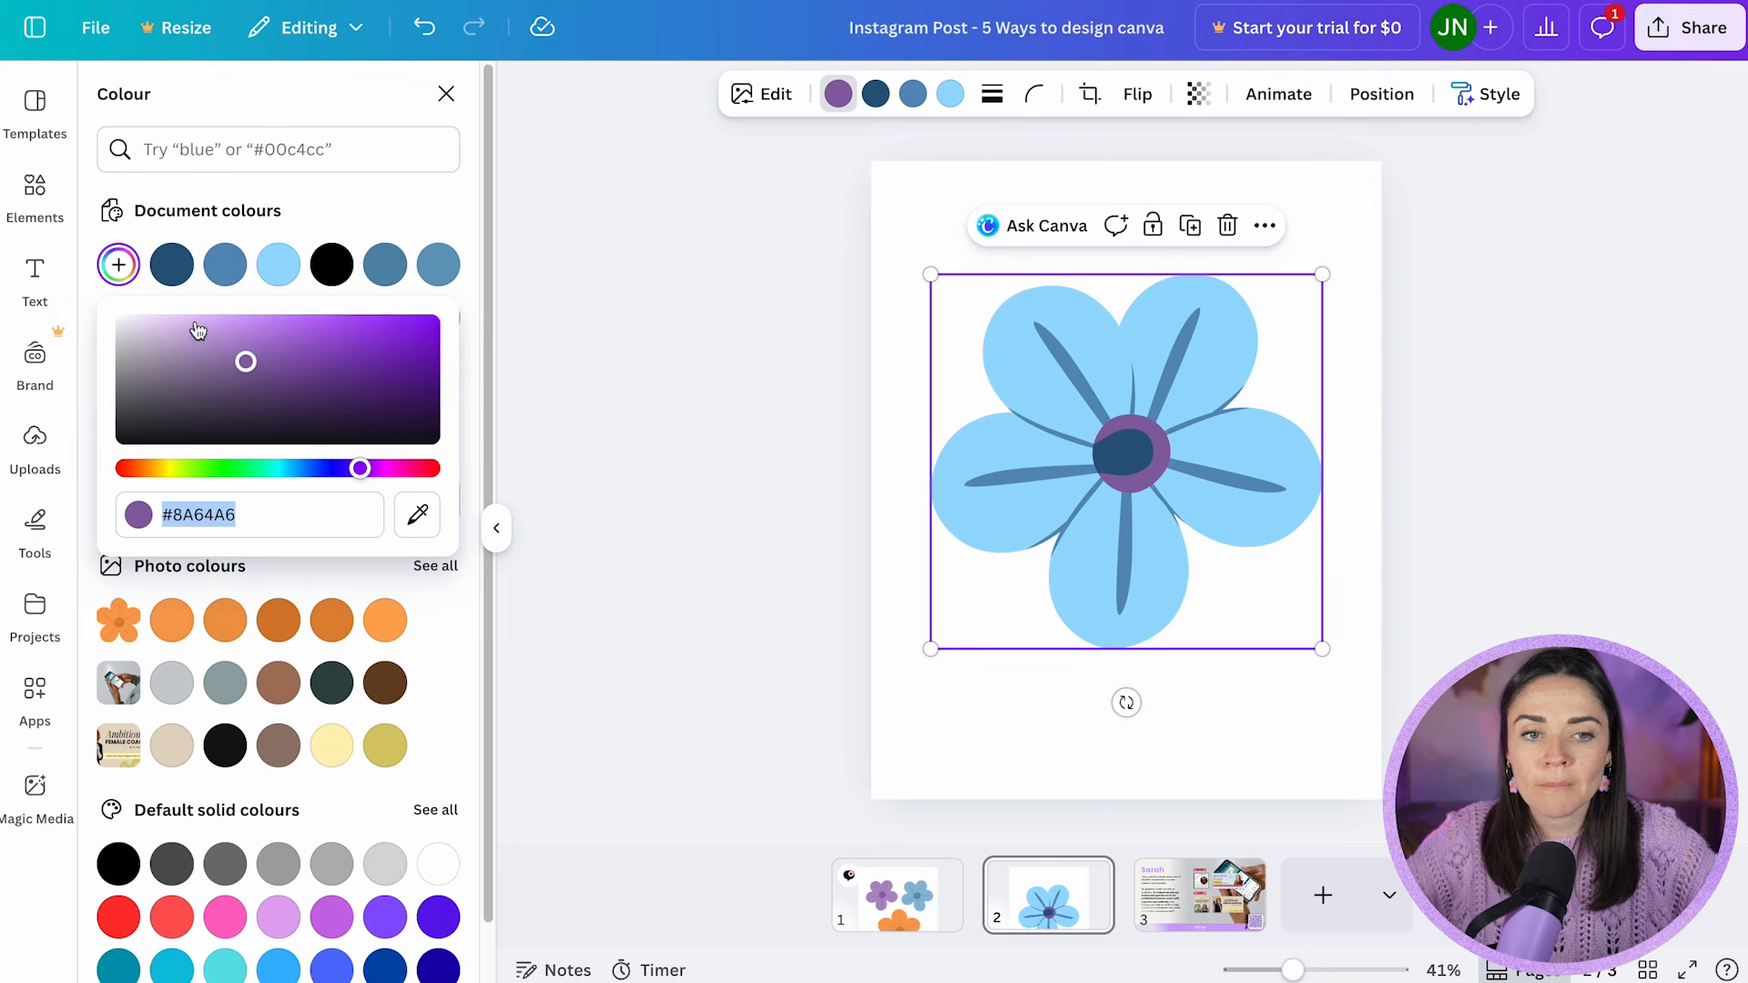
- Try custom colours #6492A6, #D59065, #65C4D5 and #D5B265 on the outer ring of the flower's centre
left_click_drag(342, 472, 293, 468)
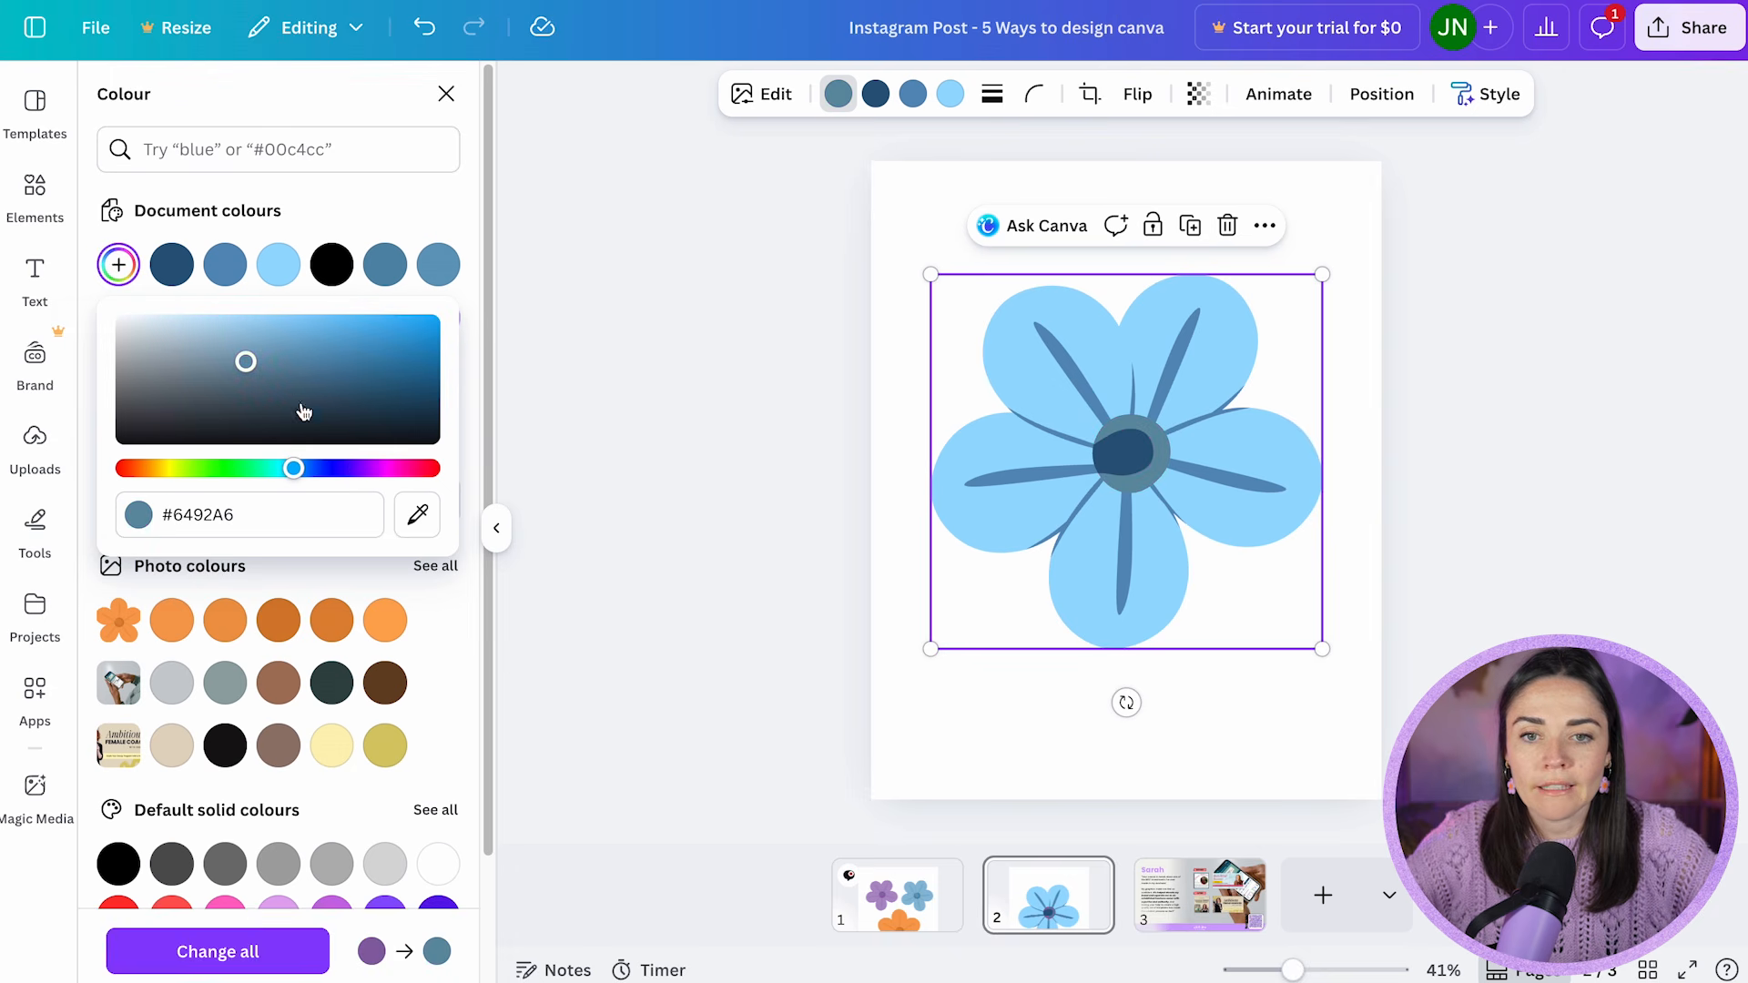
left_click(370, 364)
left_click_drag(156, 468, 141, 468)
left_click_drag(386, 338, 285, 340)
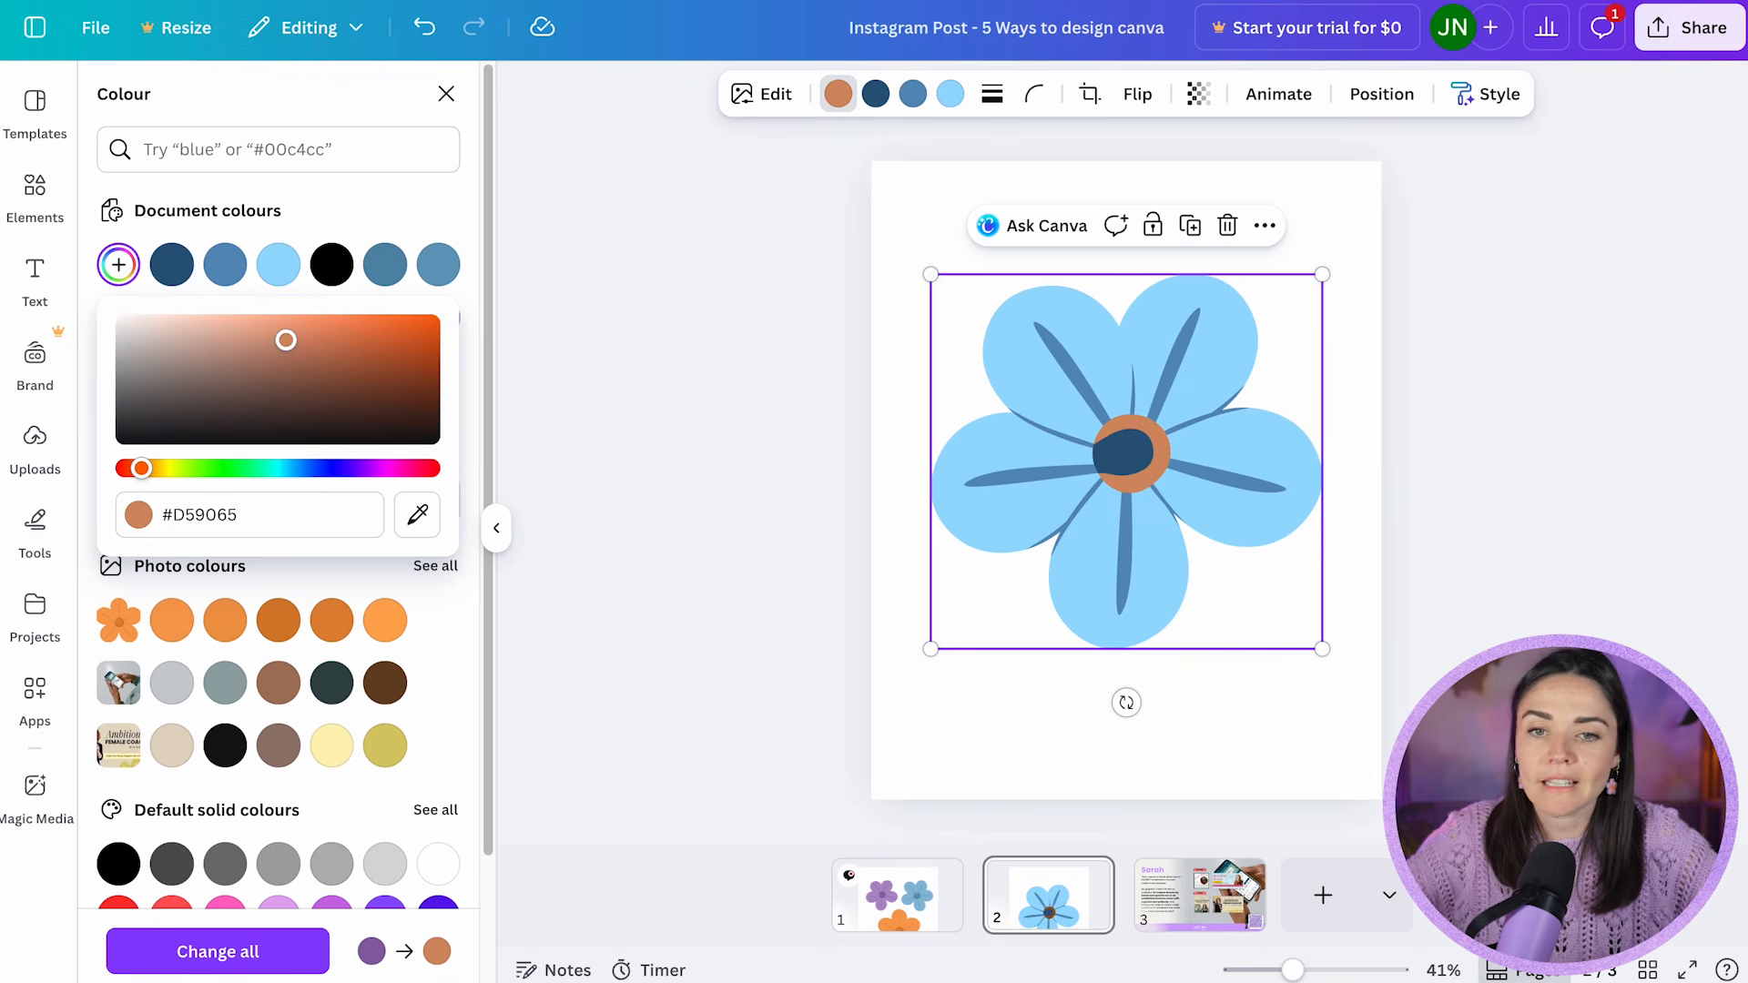
left_click(285, 468)
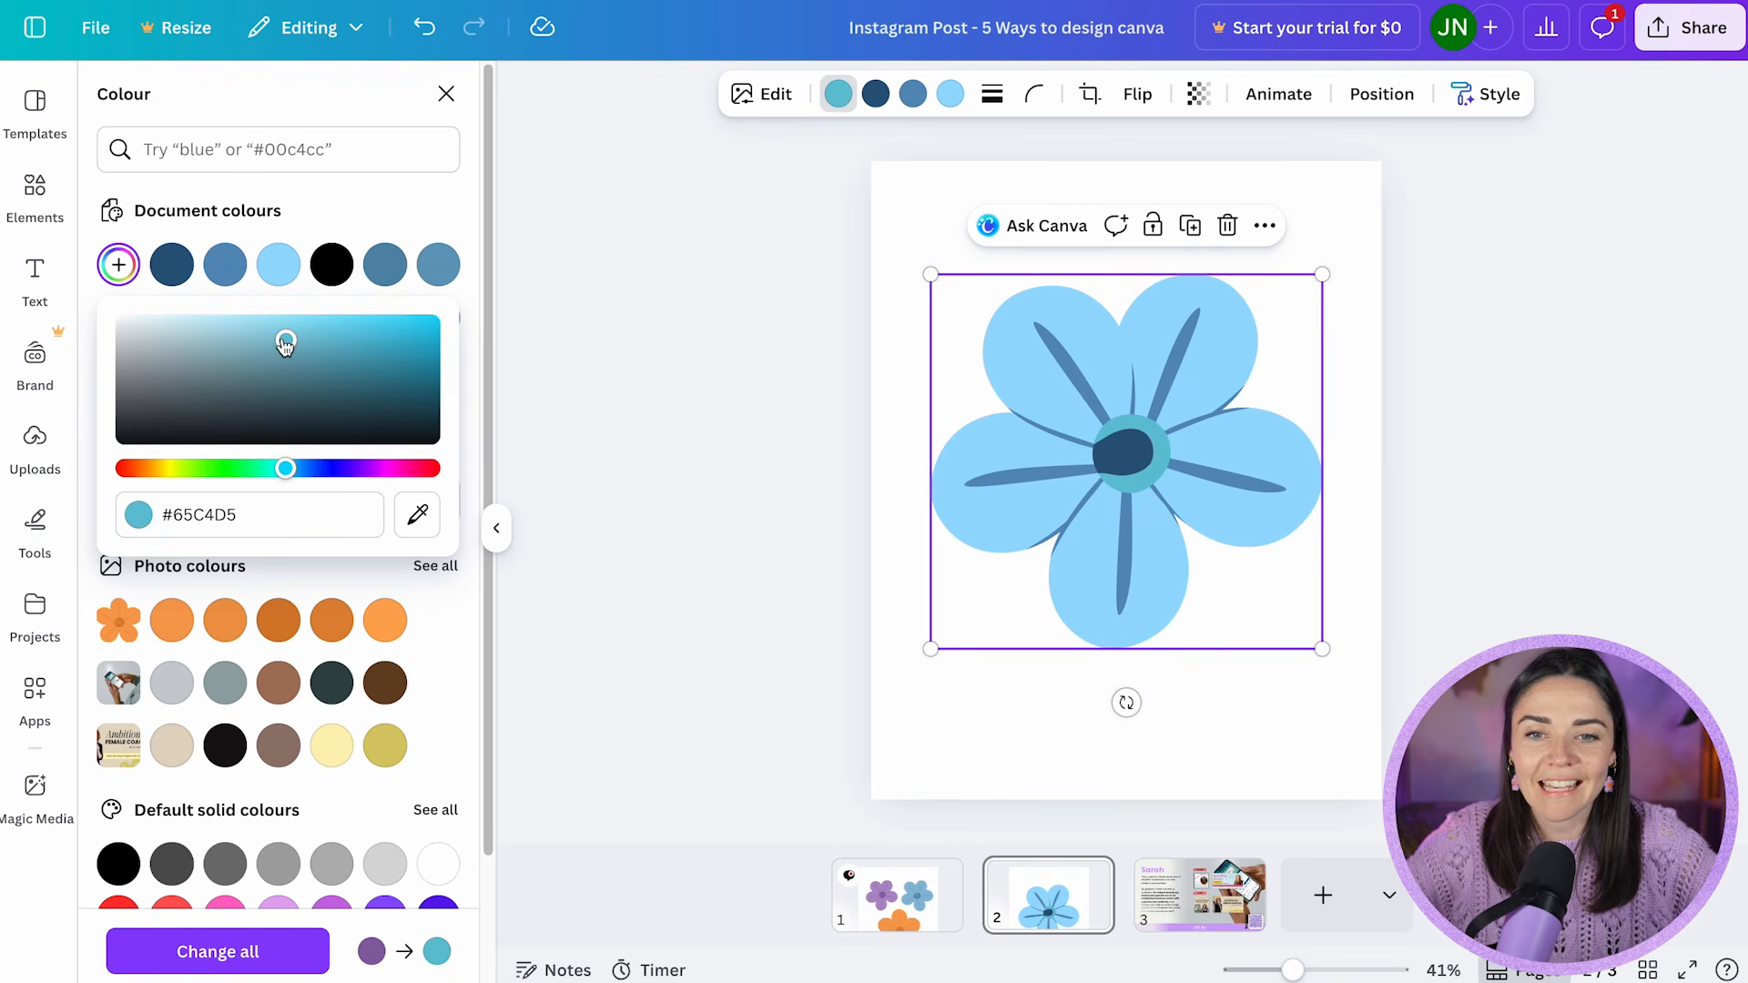
left_click(157, 468)
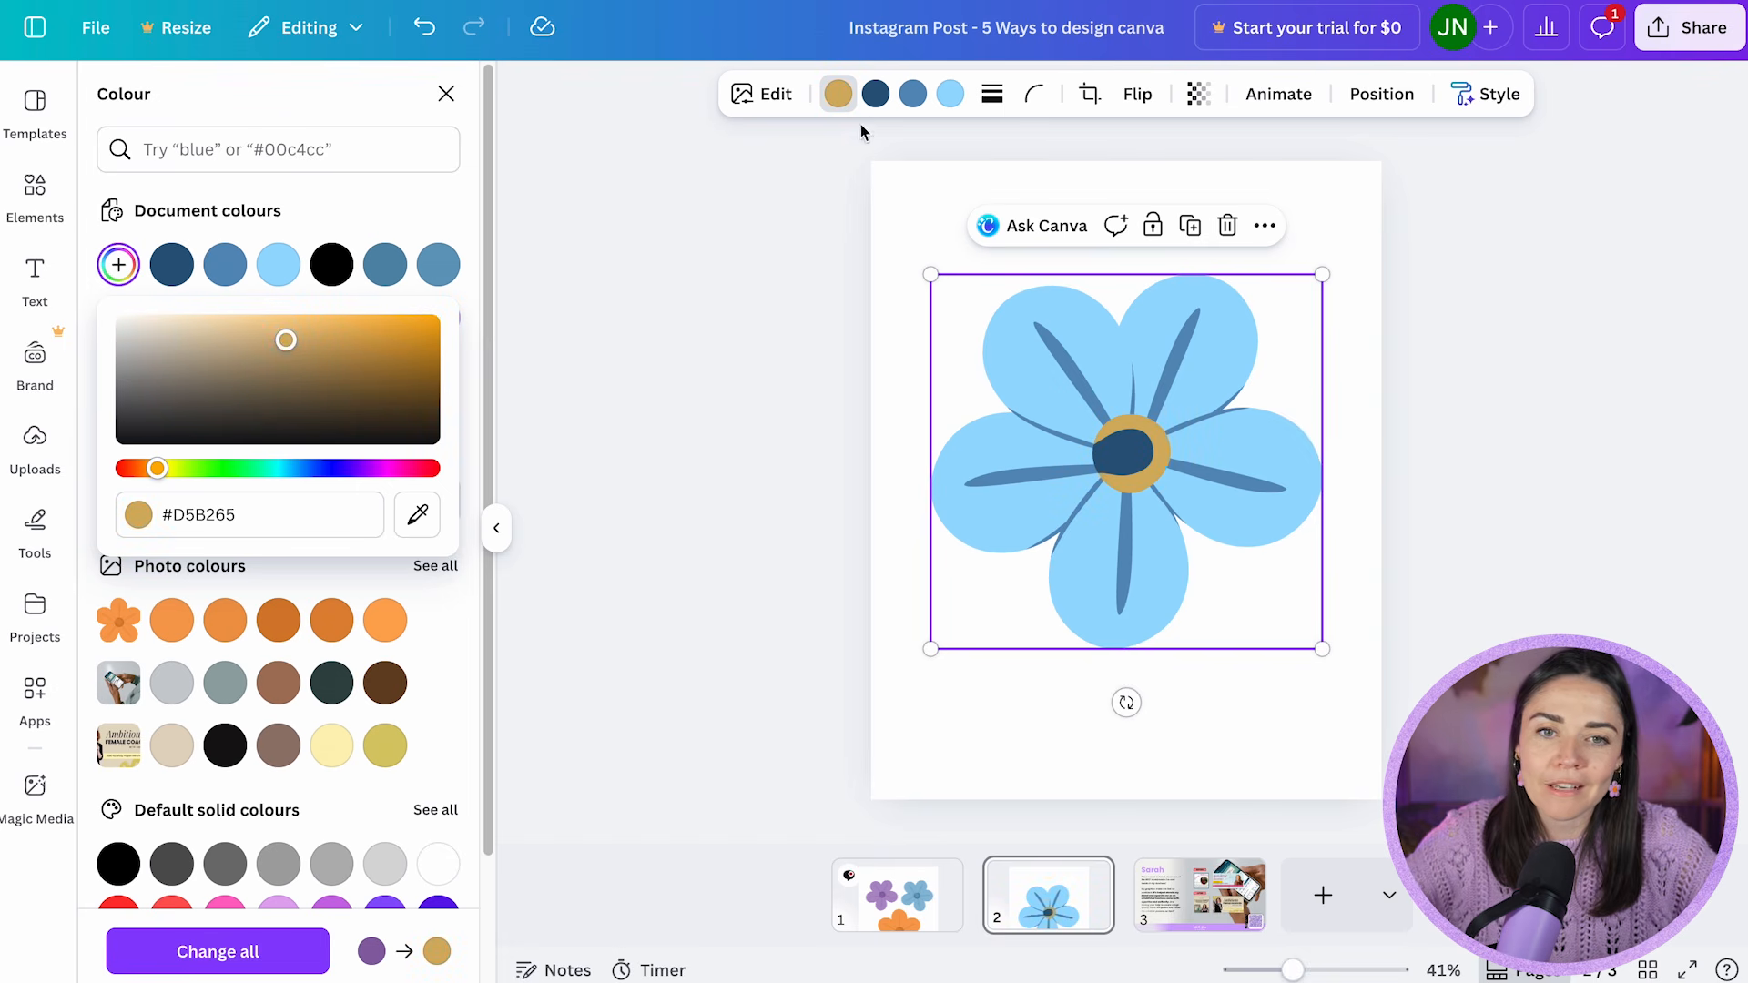
- Set the outer ring of the flower's centre to orange #FF8F3D and apply the same orange to the inner spot
left_click(359, 321)
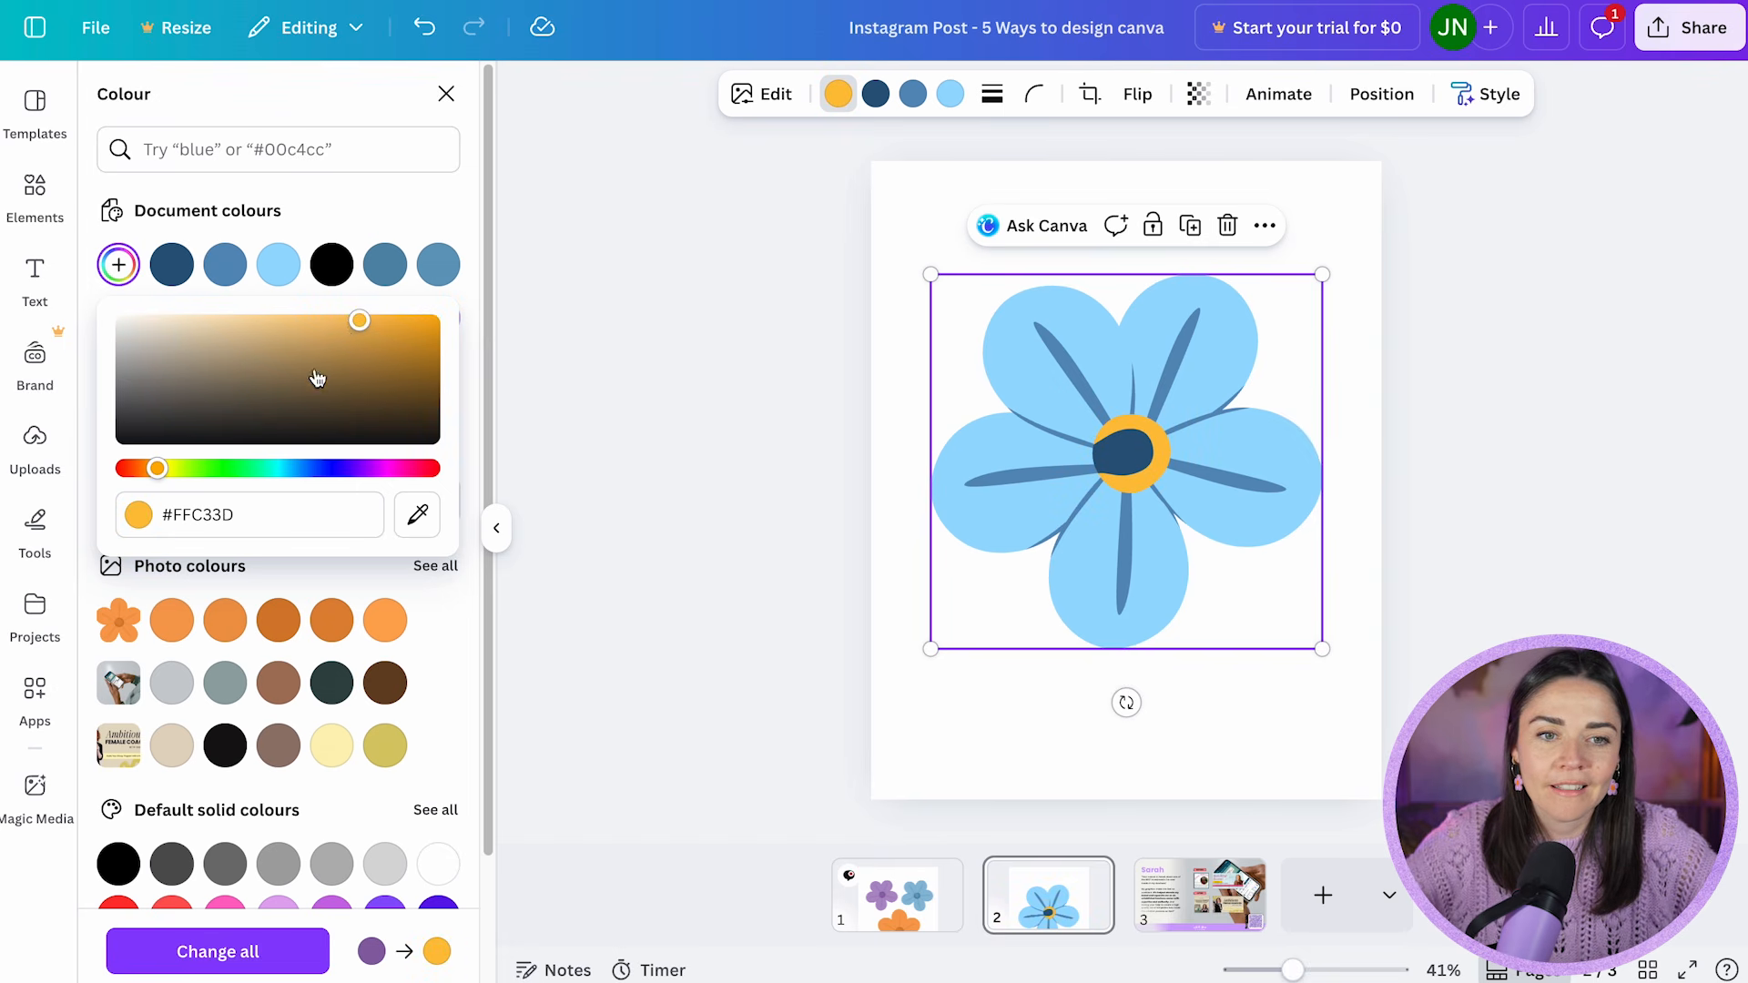
left_click_drag(159, 470, 140, 471)
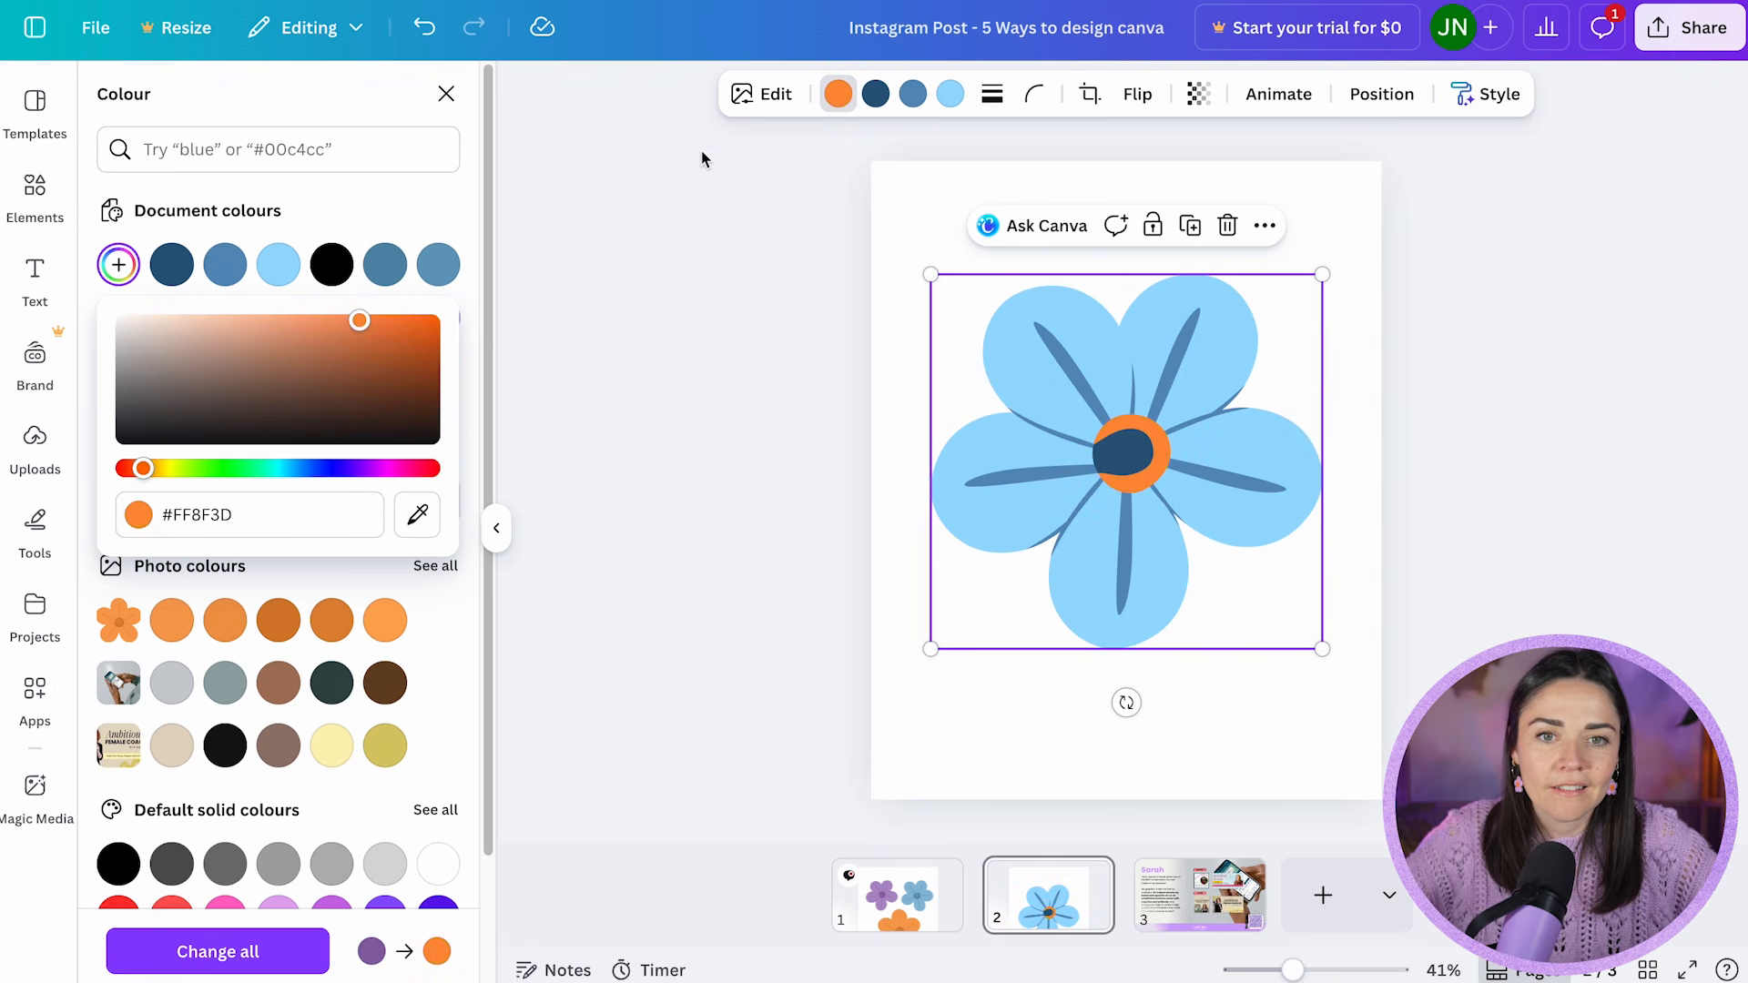
left_click(876, 98)
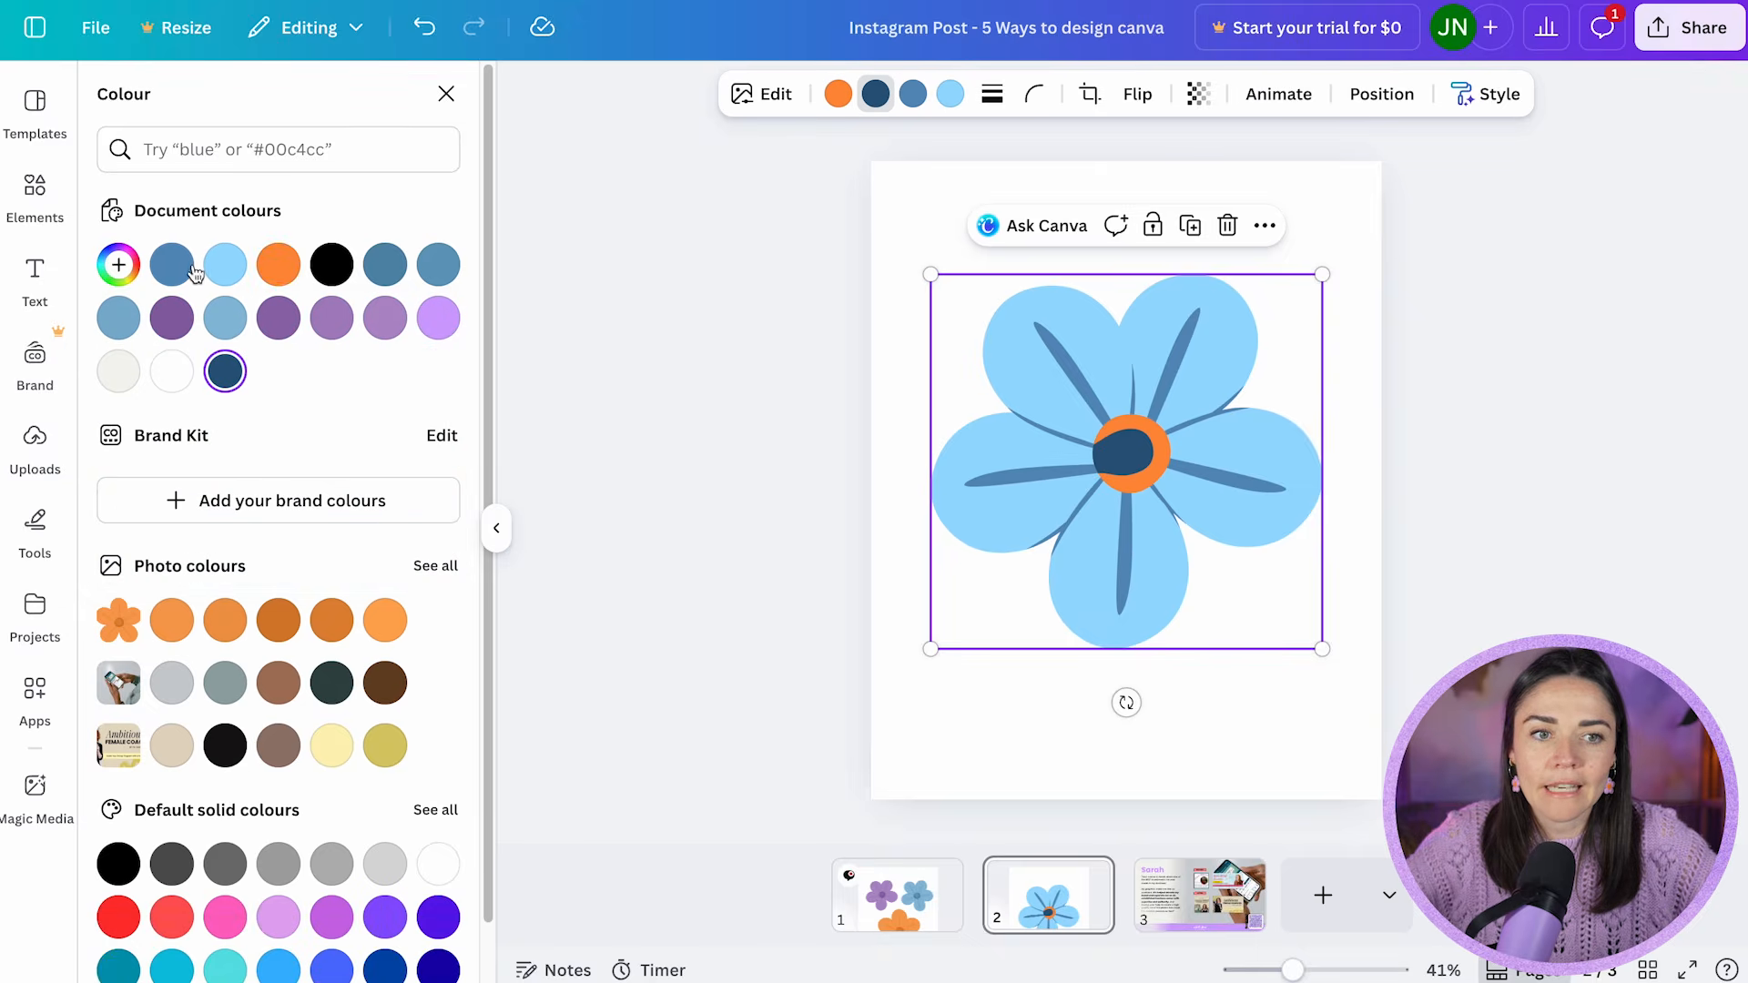
left_click(282, 264)
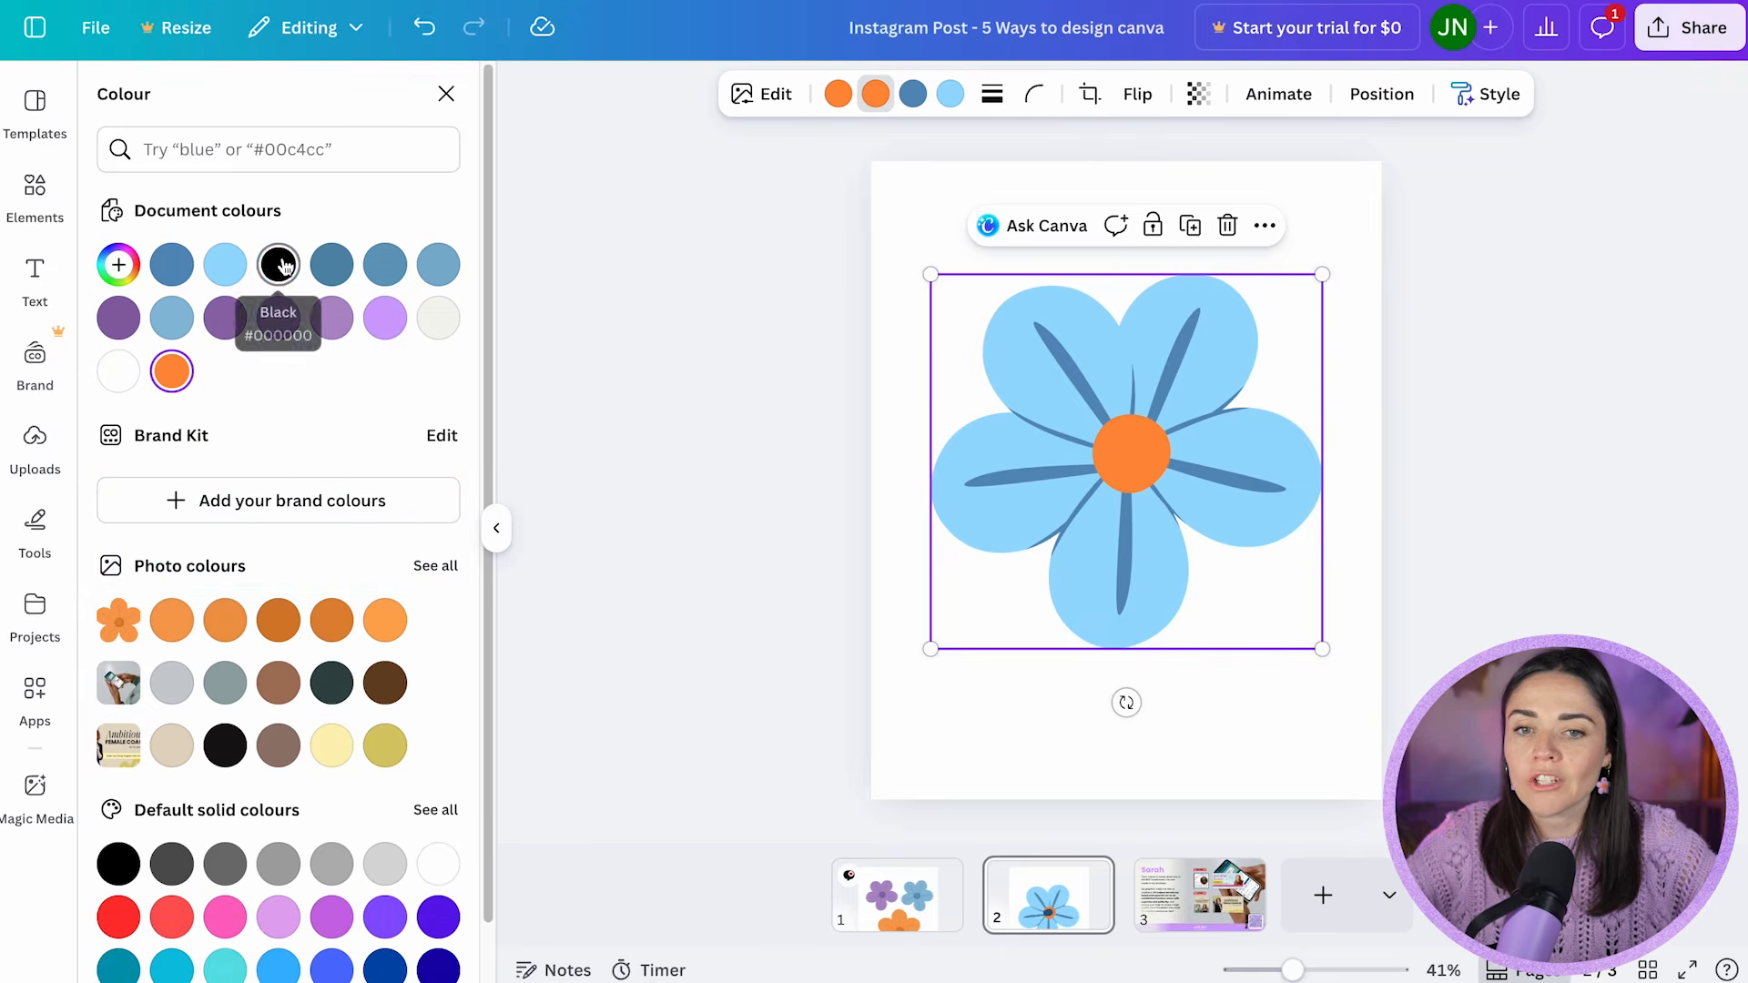
- Set the inner spot of the flower's centre to the darker orange #D0702A and move the flower up the page
left_click(174, 375)
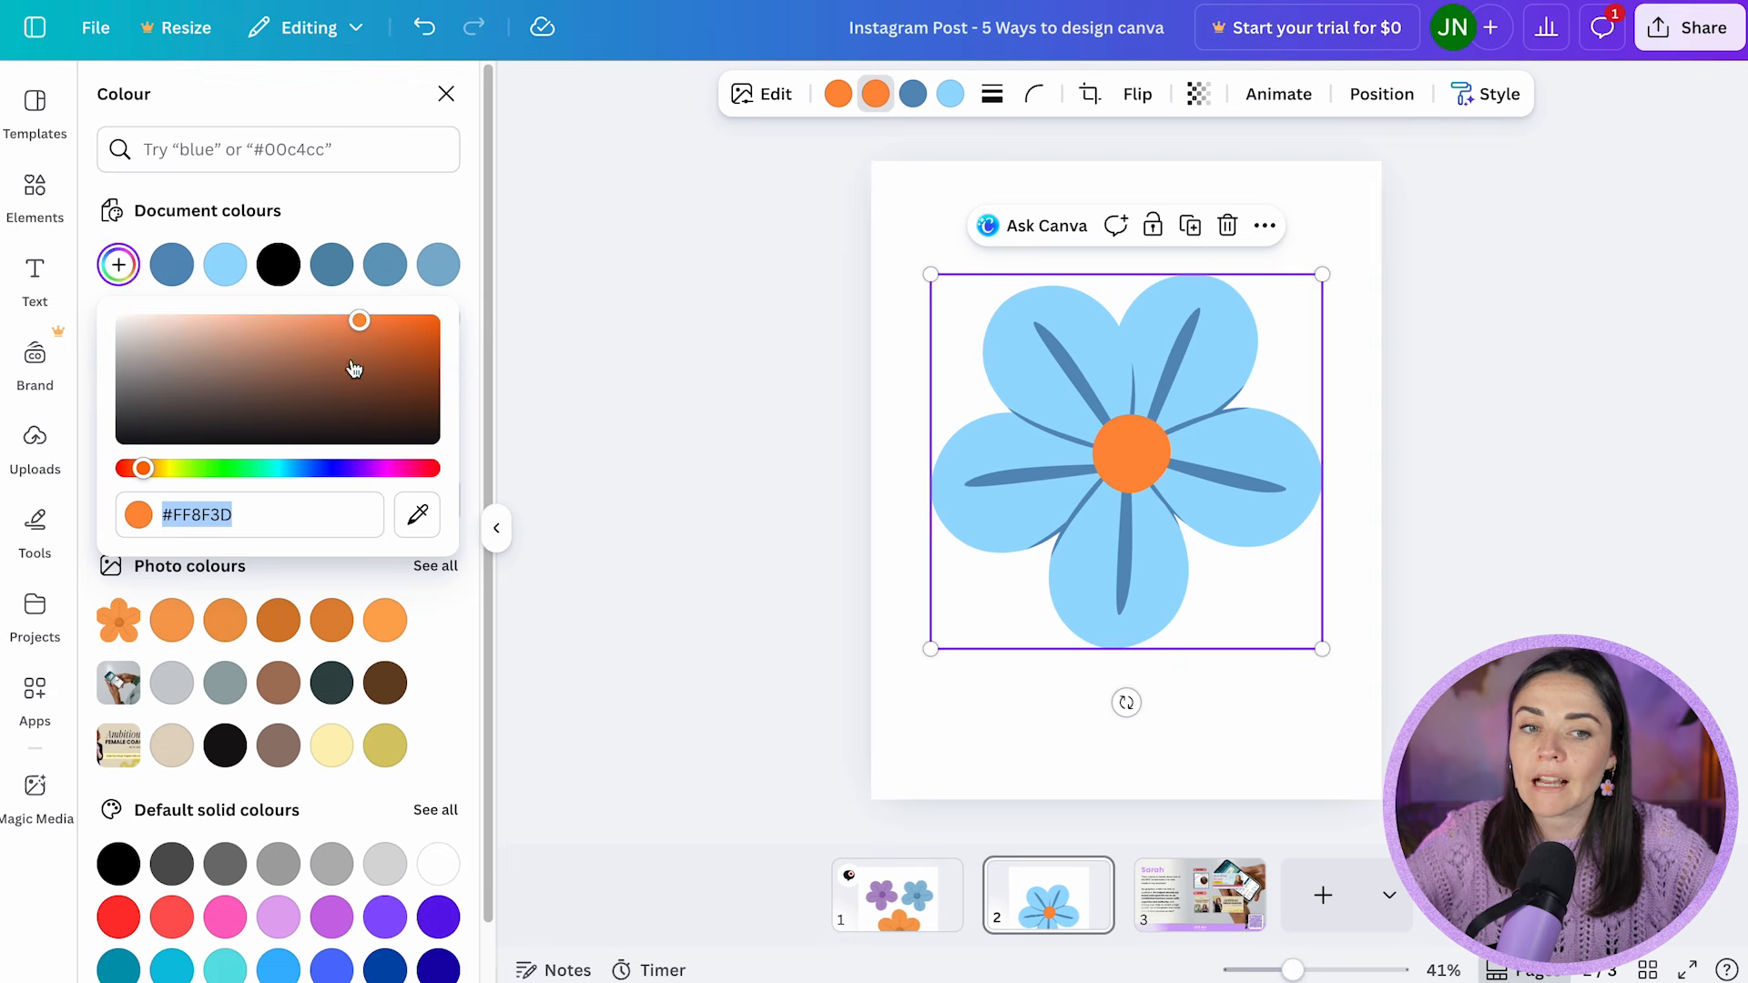
left_click_drag(361, 324, 371, 341)
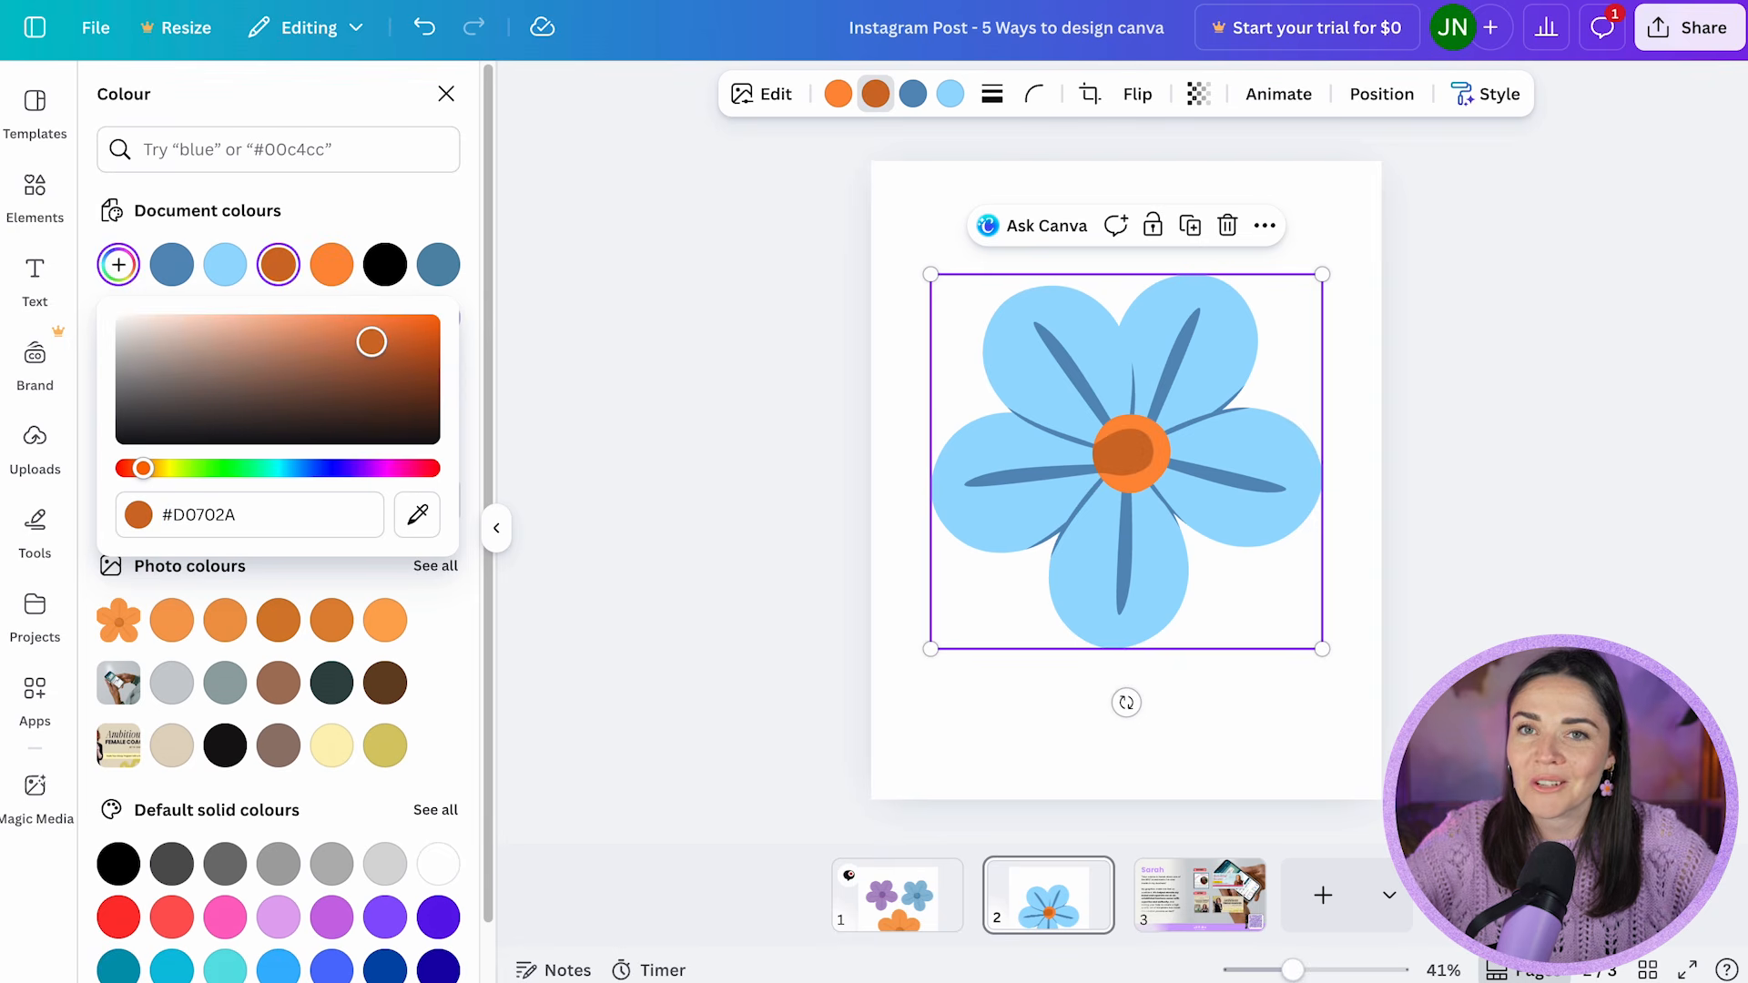
left_click_drag(1069, 530, 1155, 503)
- Add the red flower graphic from the recommended elements to the page and delete the blue flower
left_click(36, 193)
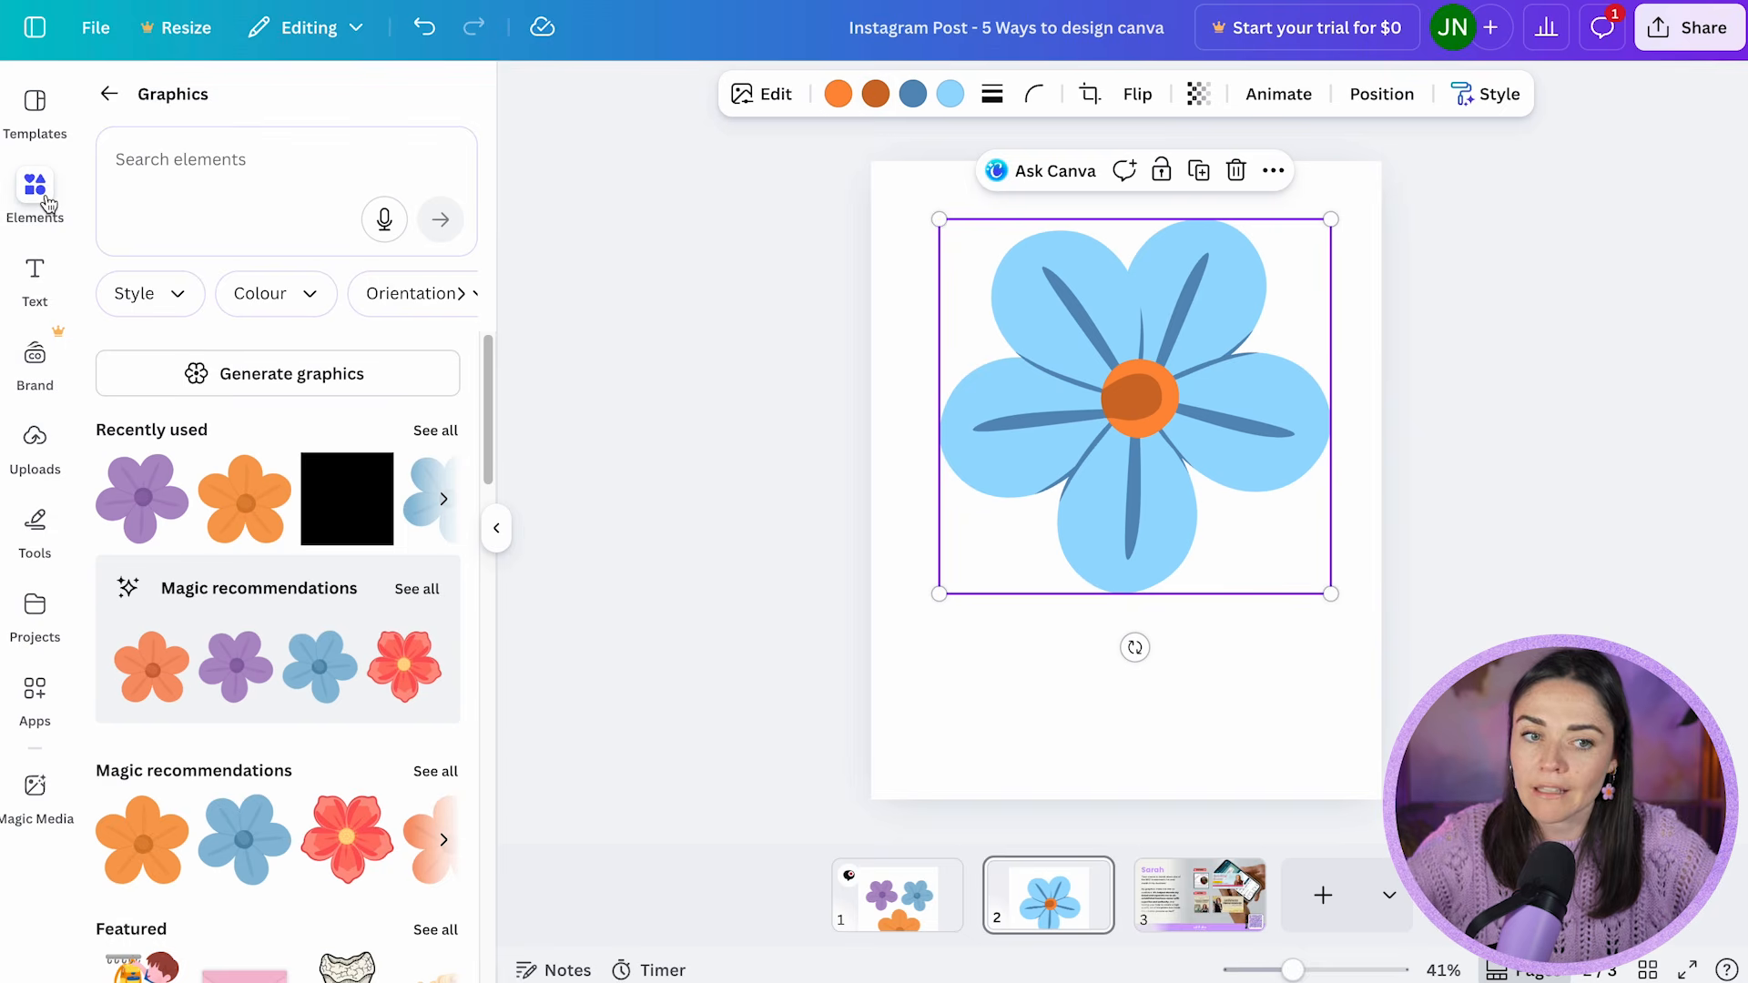
scroll(261, 448, "down", 4)
left_click(347, 505)
left_click_drag(1169, 481, 1084, 658)
left_click_drag(1181, 560, 1326, 507)
left_click(1237, 324)
key("Delete")
- Resize and centre the red flower on page 2, and add a blank page after it
left_click(1132, 613)
left_click_drag(1131, 612, 1096, 461)
left_click_drag(1263, 590, 1308, 620)
left_click_drag(1166, 515, 1165, 530)
left_click(1199, 705)
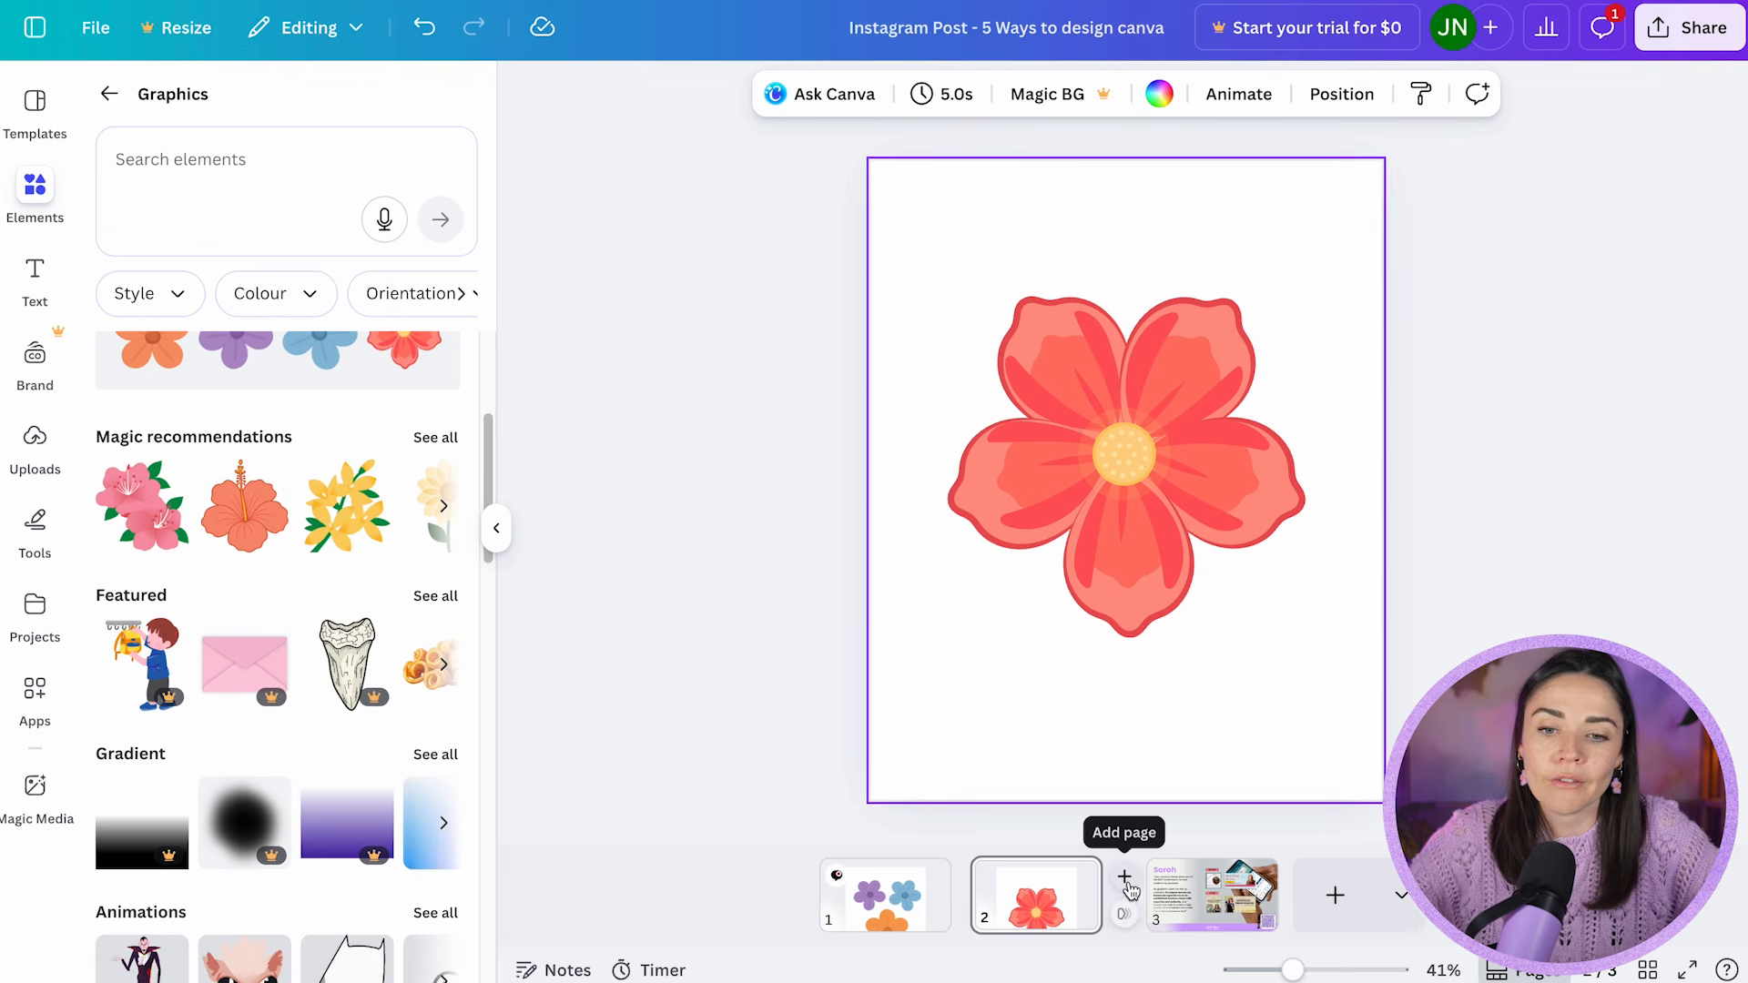
left_click(1129, 892)
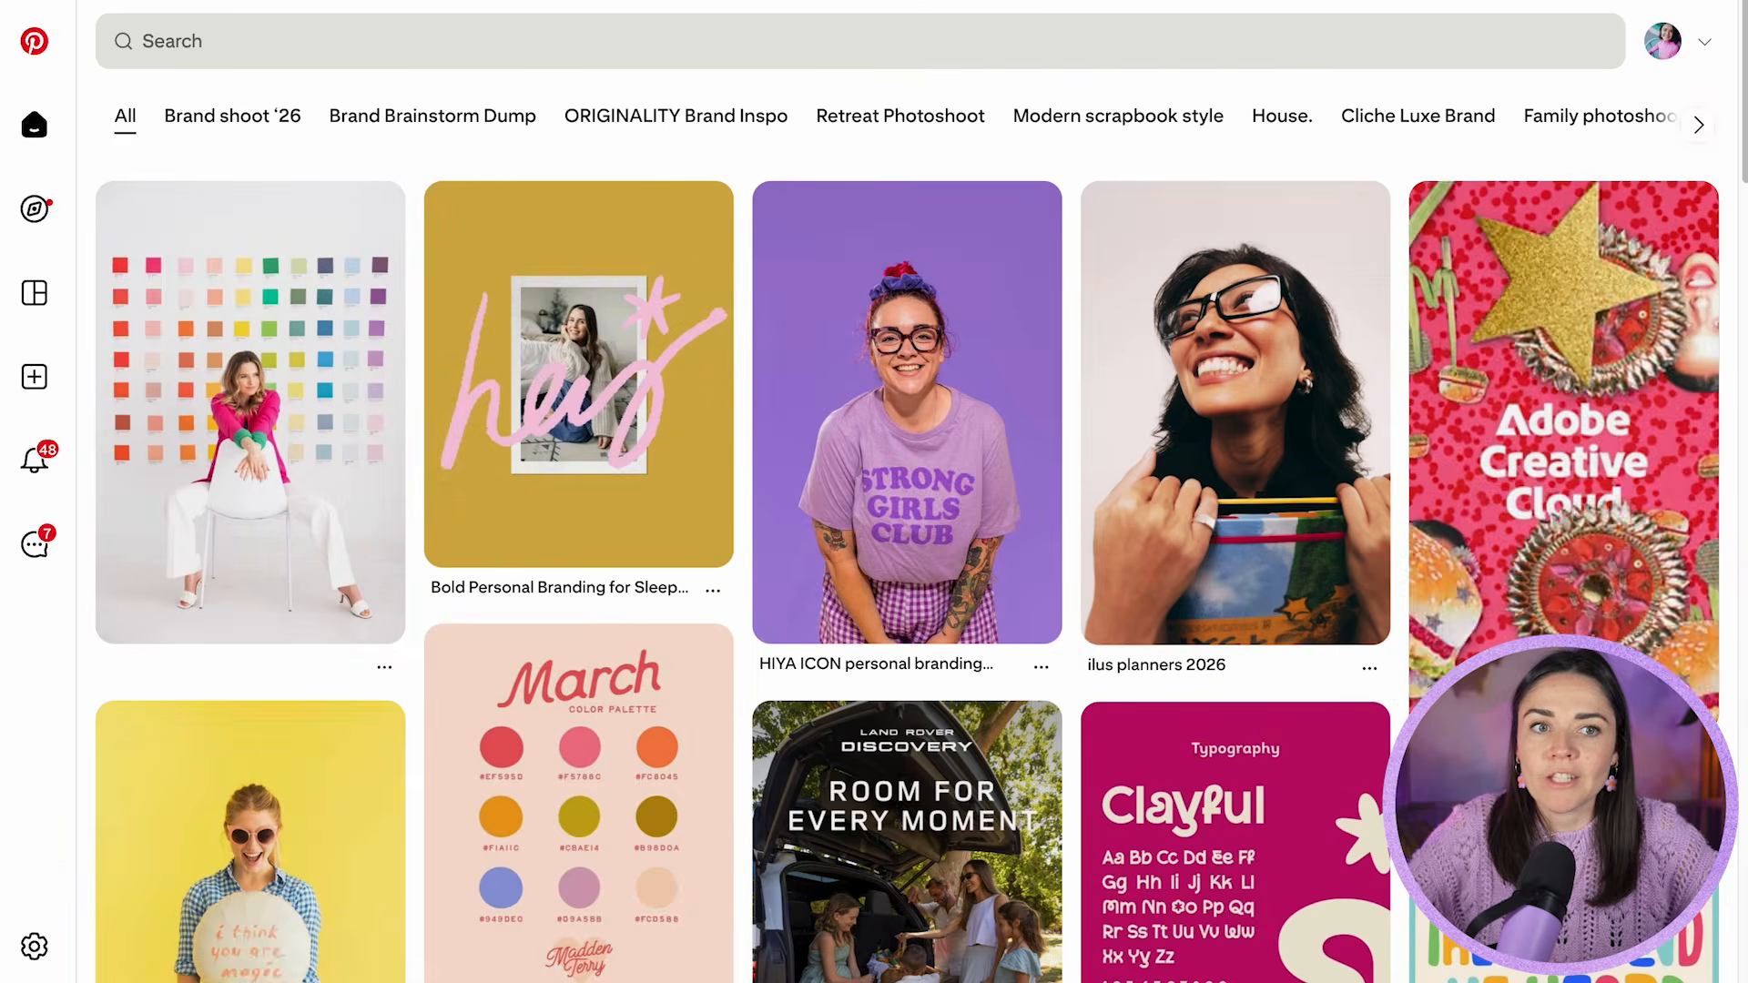
- Switch to Pinterest and search for "colour palette"
left_click(248, 33)
type("colour palette")
key("Return")
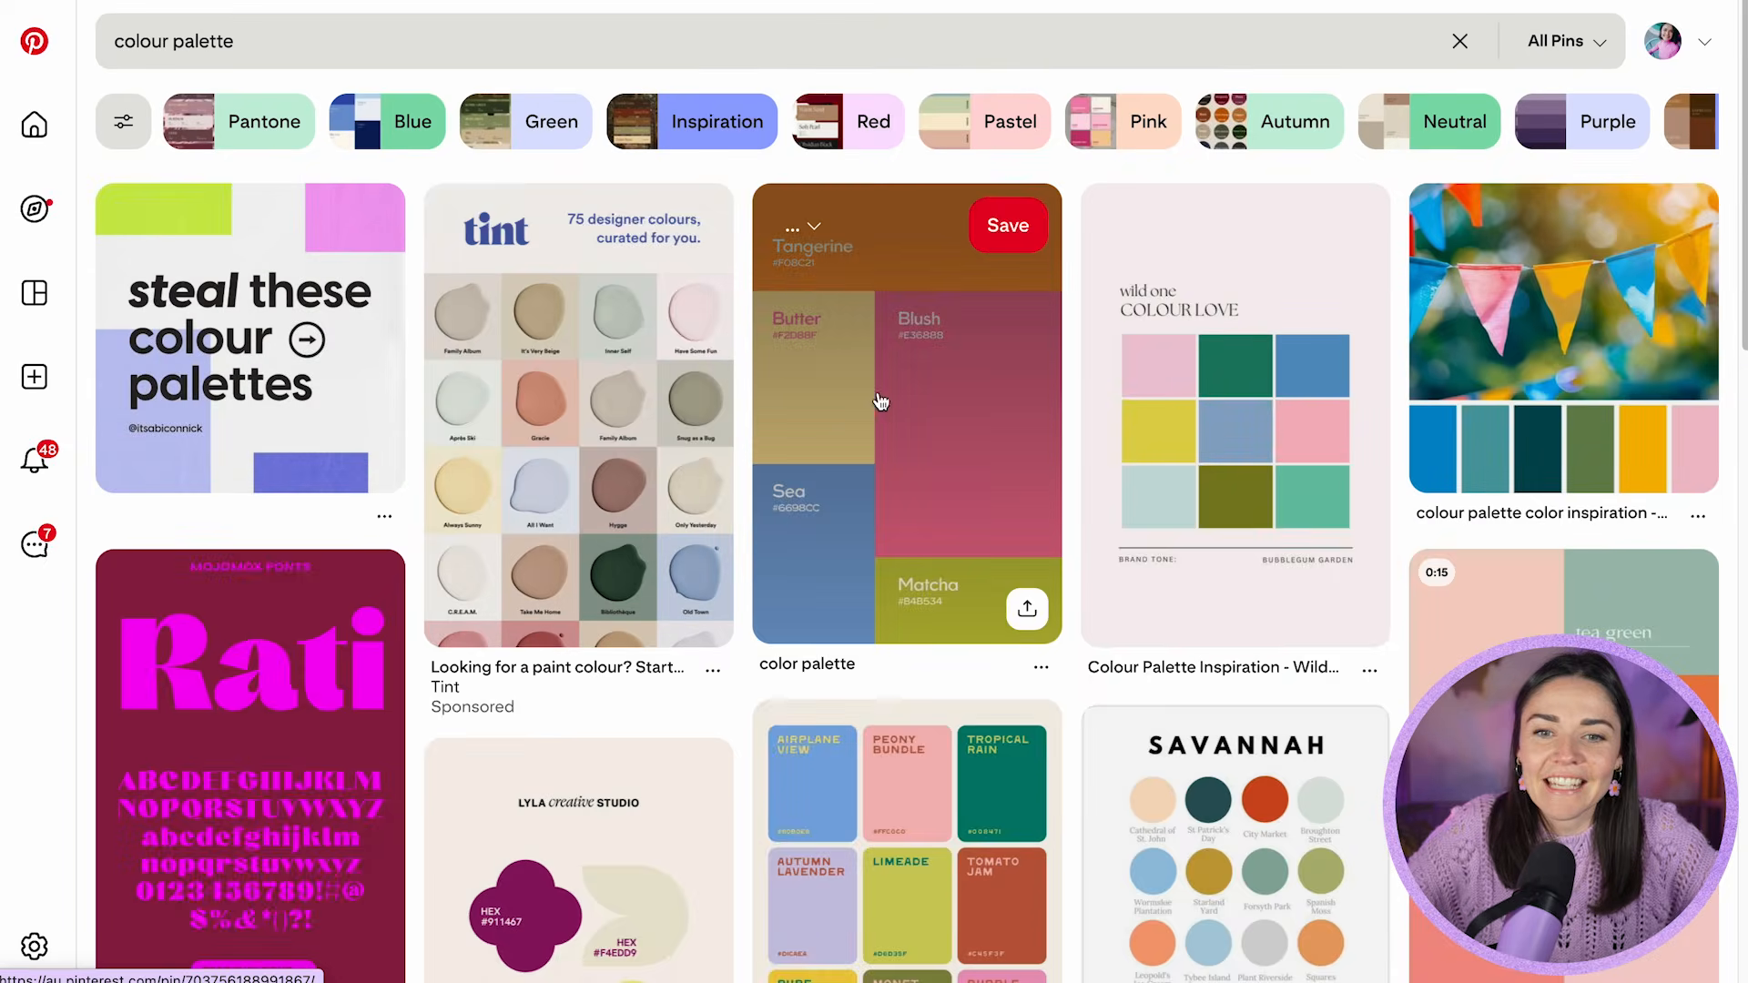
- Browse the palette pins, open the LYLA Creative Studio bright colour palette and copy its image
scroll(880, 402, "down", 20)
scroll(774, 371, "up", 16)
scroll(775, 372, "down", 3)
left_click(688, 422)
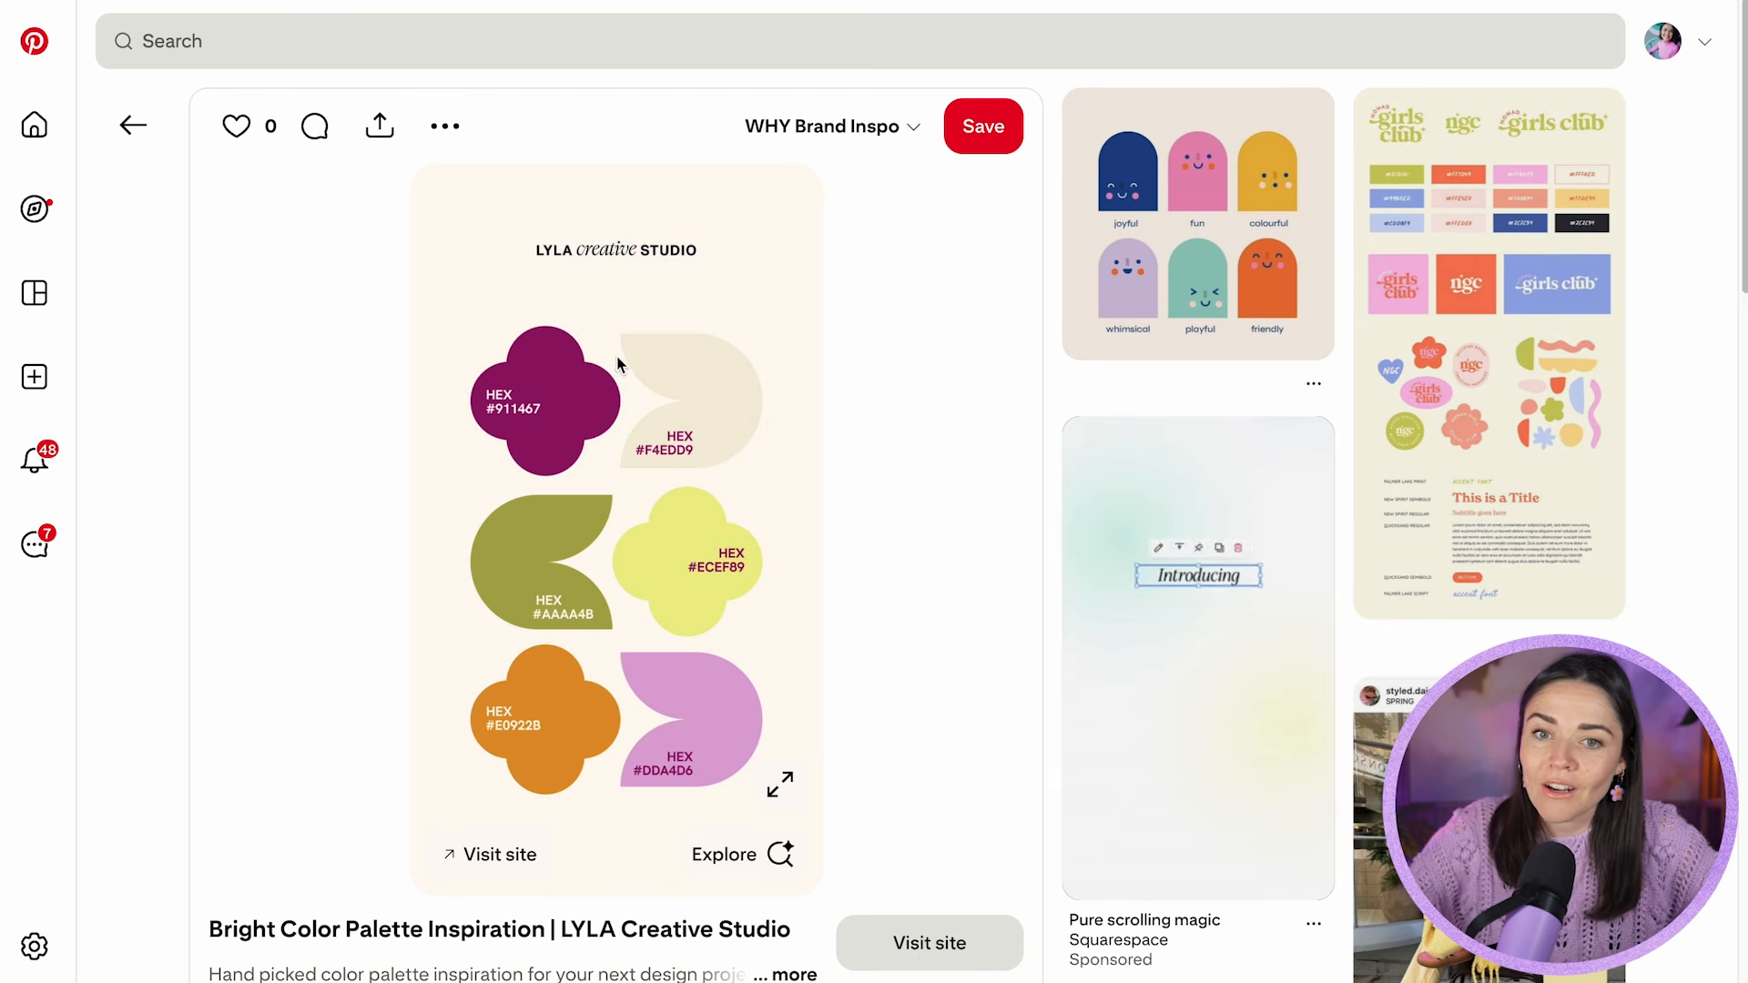
right_click(617, 364)
left_click(665, 421)
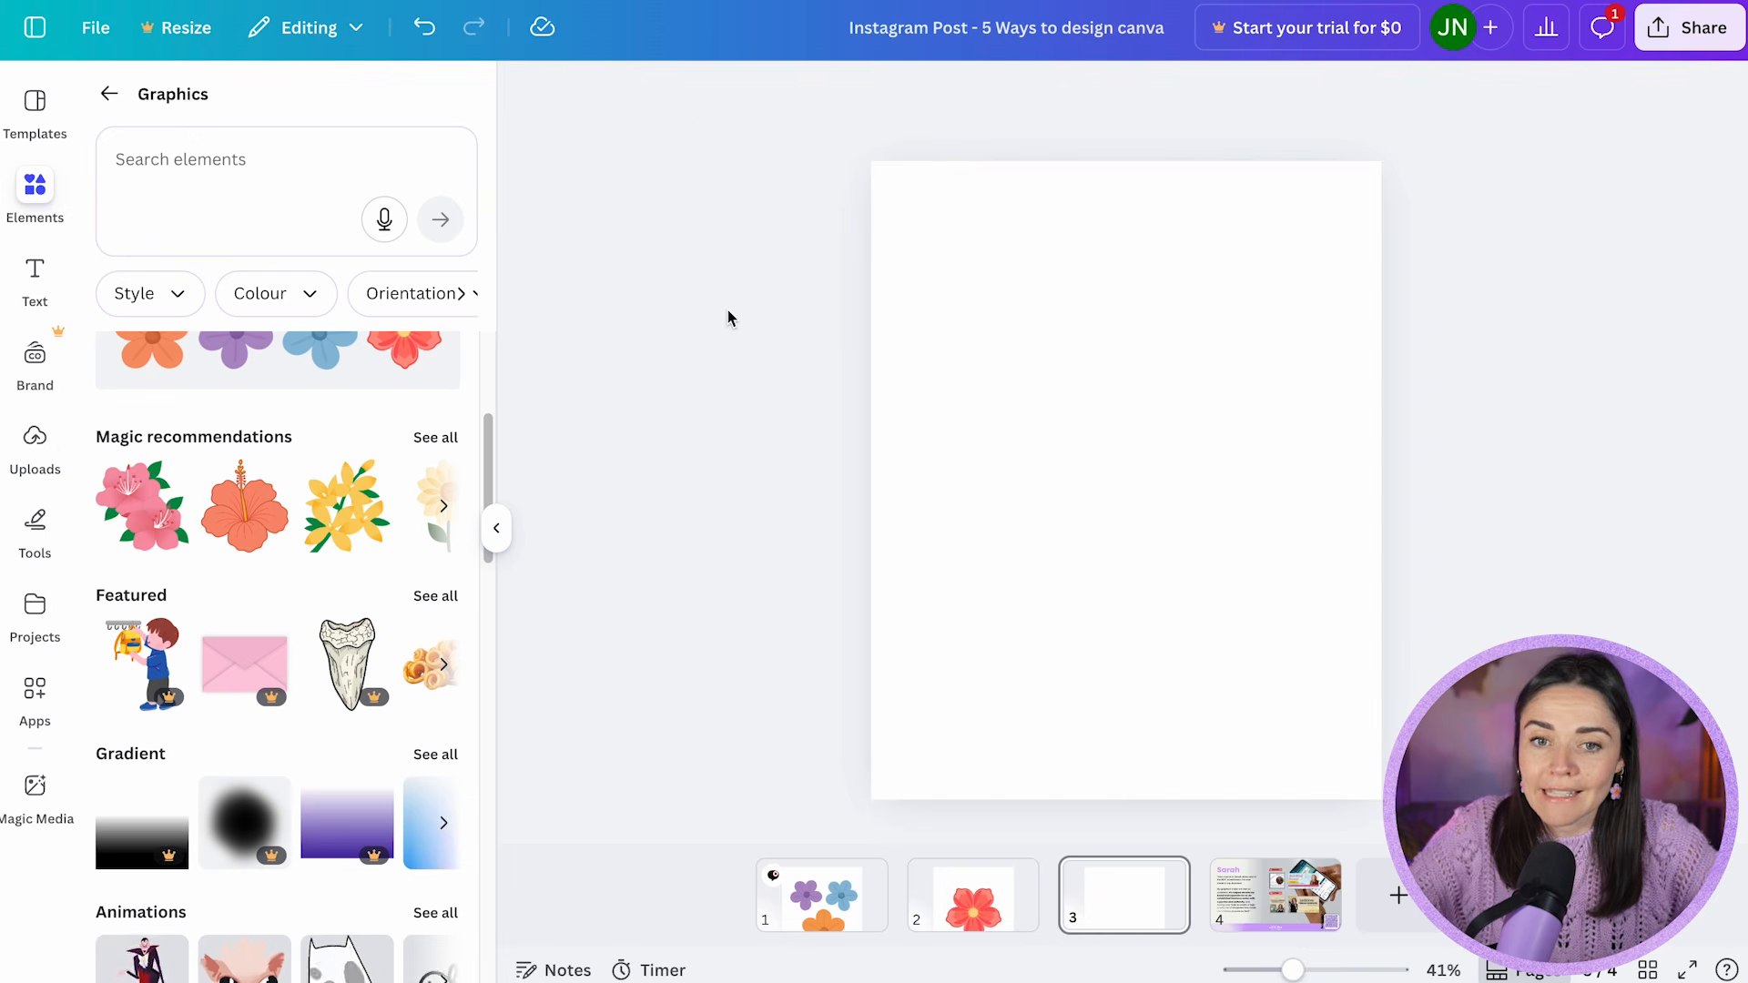
- Switch back to Canva, paste the copied palette image onto blank page 3 and show the uploaded images
key("ctrl+v")
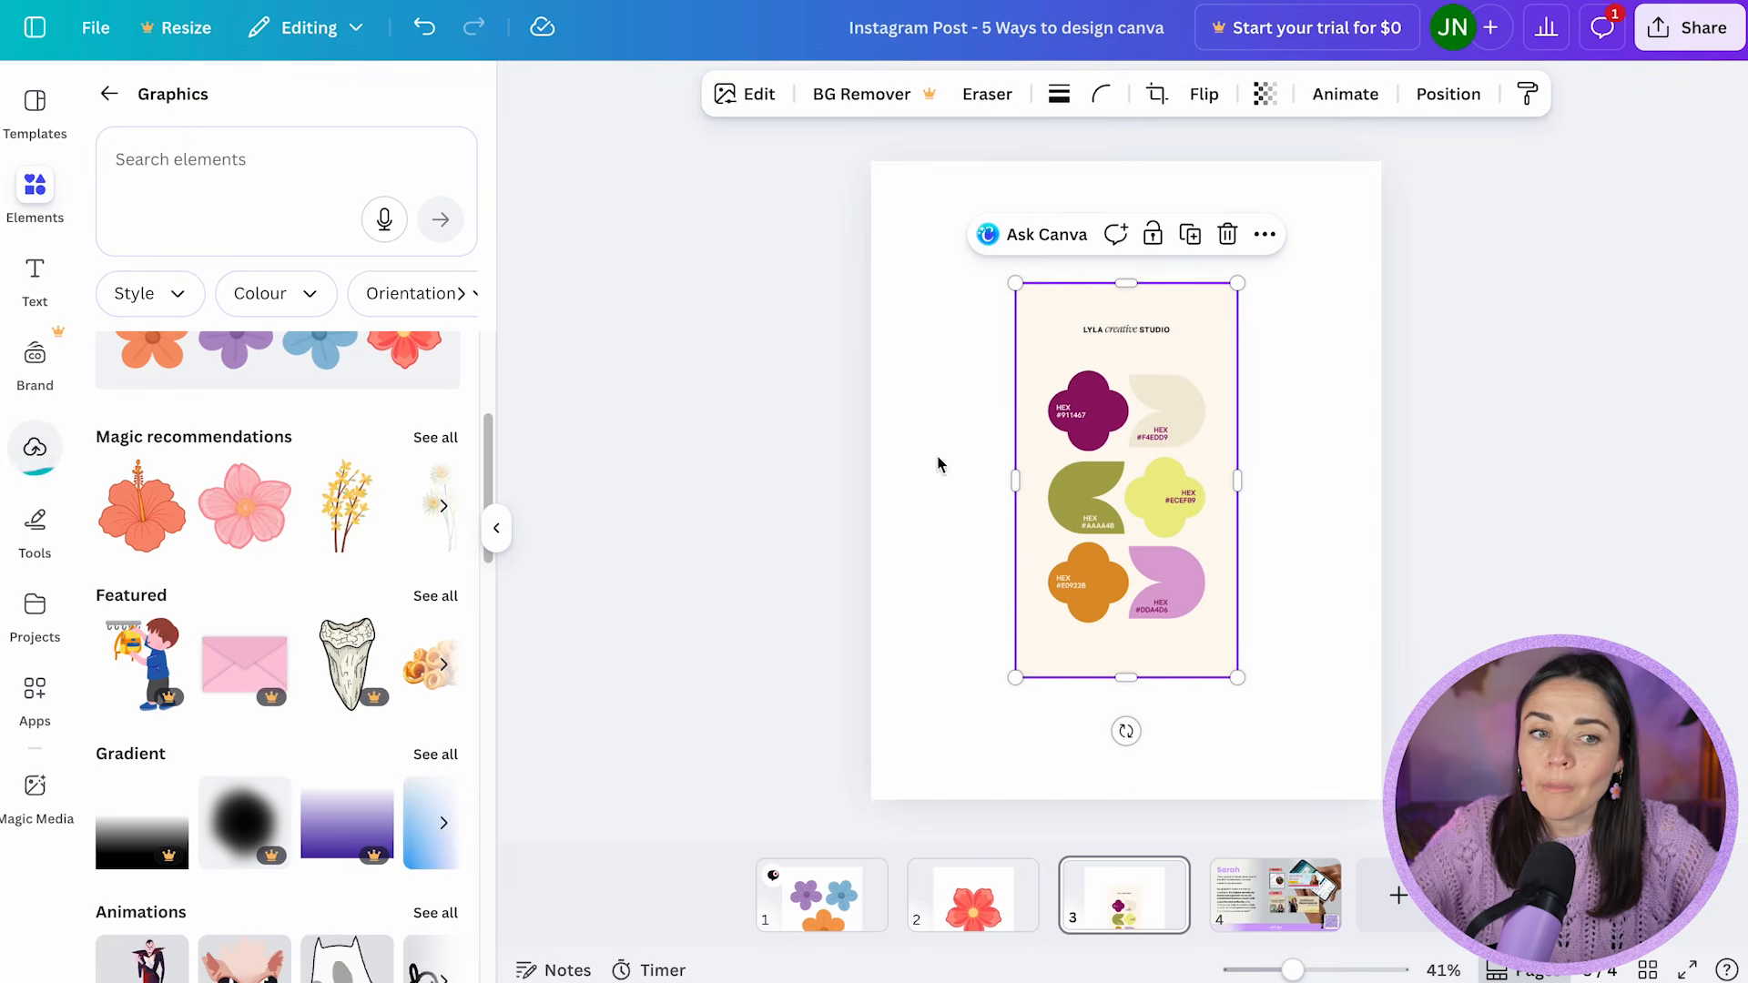
left_click(24, 469)
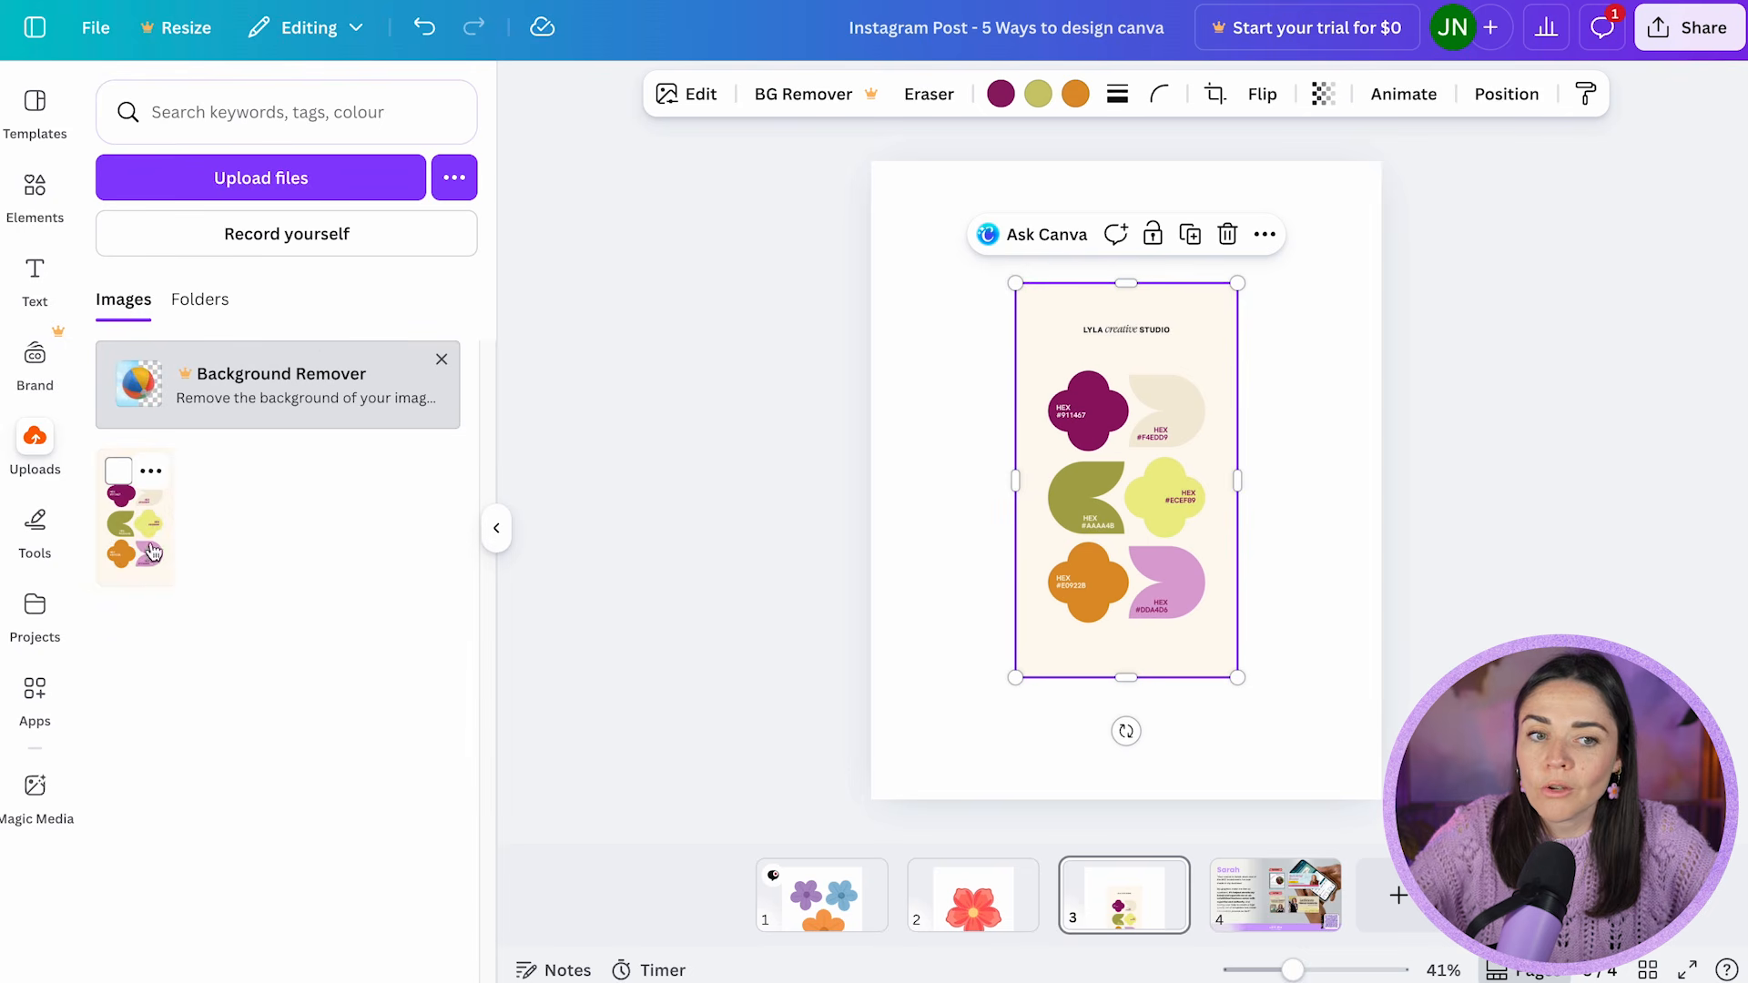
left_click_drag(1108, 498, 1154, 498)
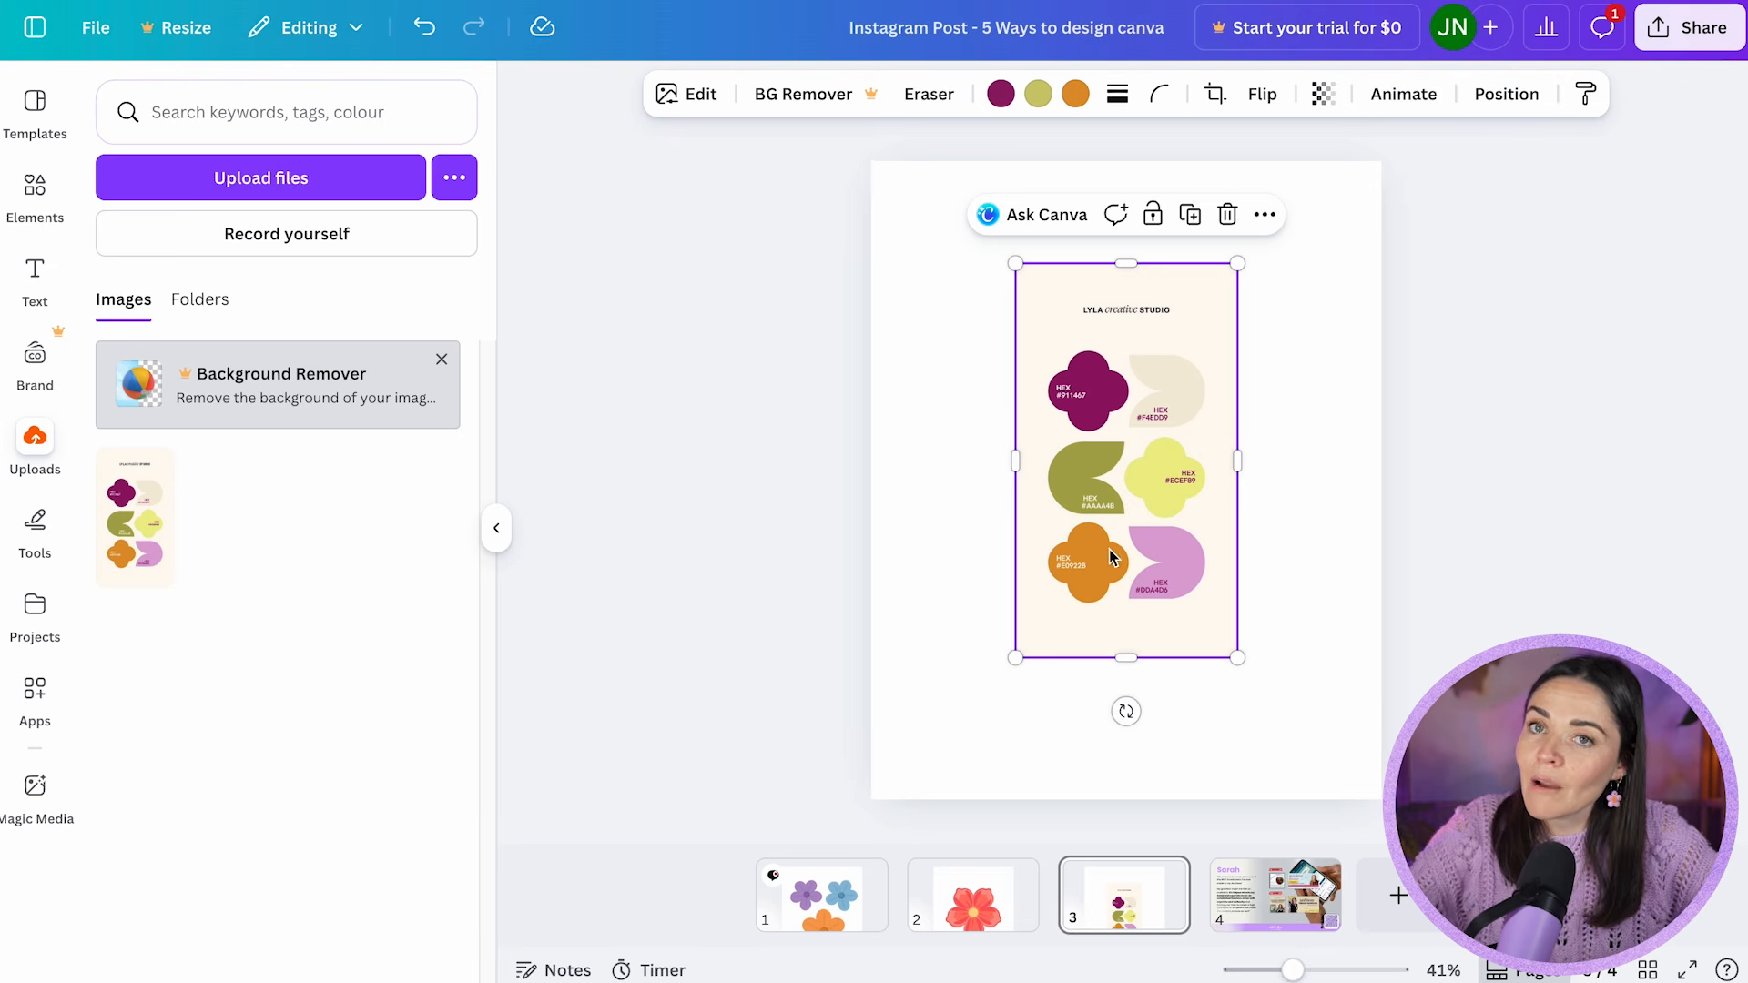
left_click_drag(1134, 528, 1121, 496)
- Inspect the palette's colours up close and move the image to the page's upper-left corner, partly beyond the left edge
left_click(1283, 500)
scroll(1063, 377, "up", 5)
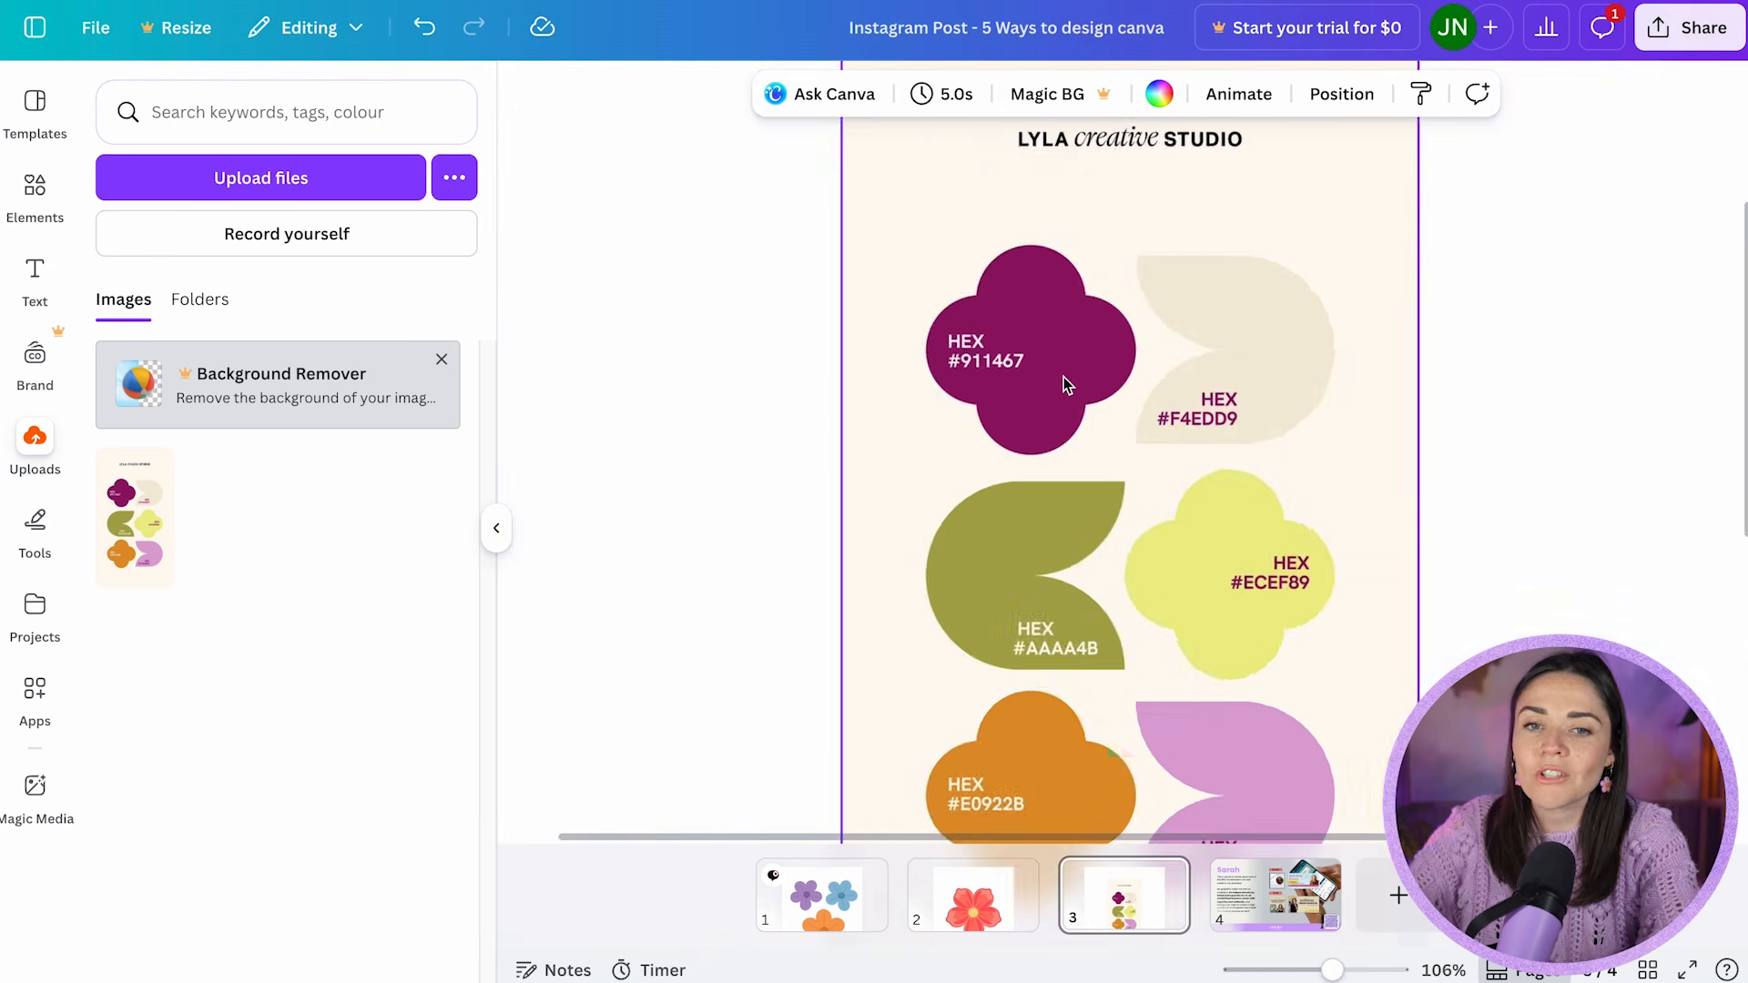
scroll(1063, 376, "up", 3)
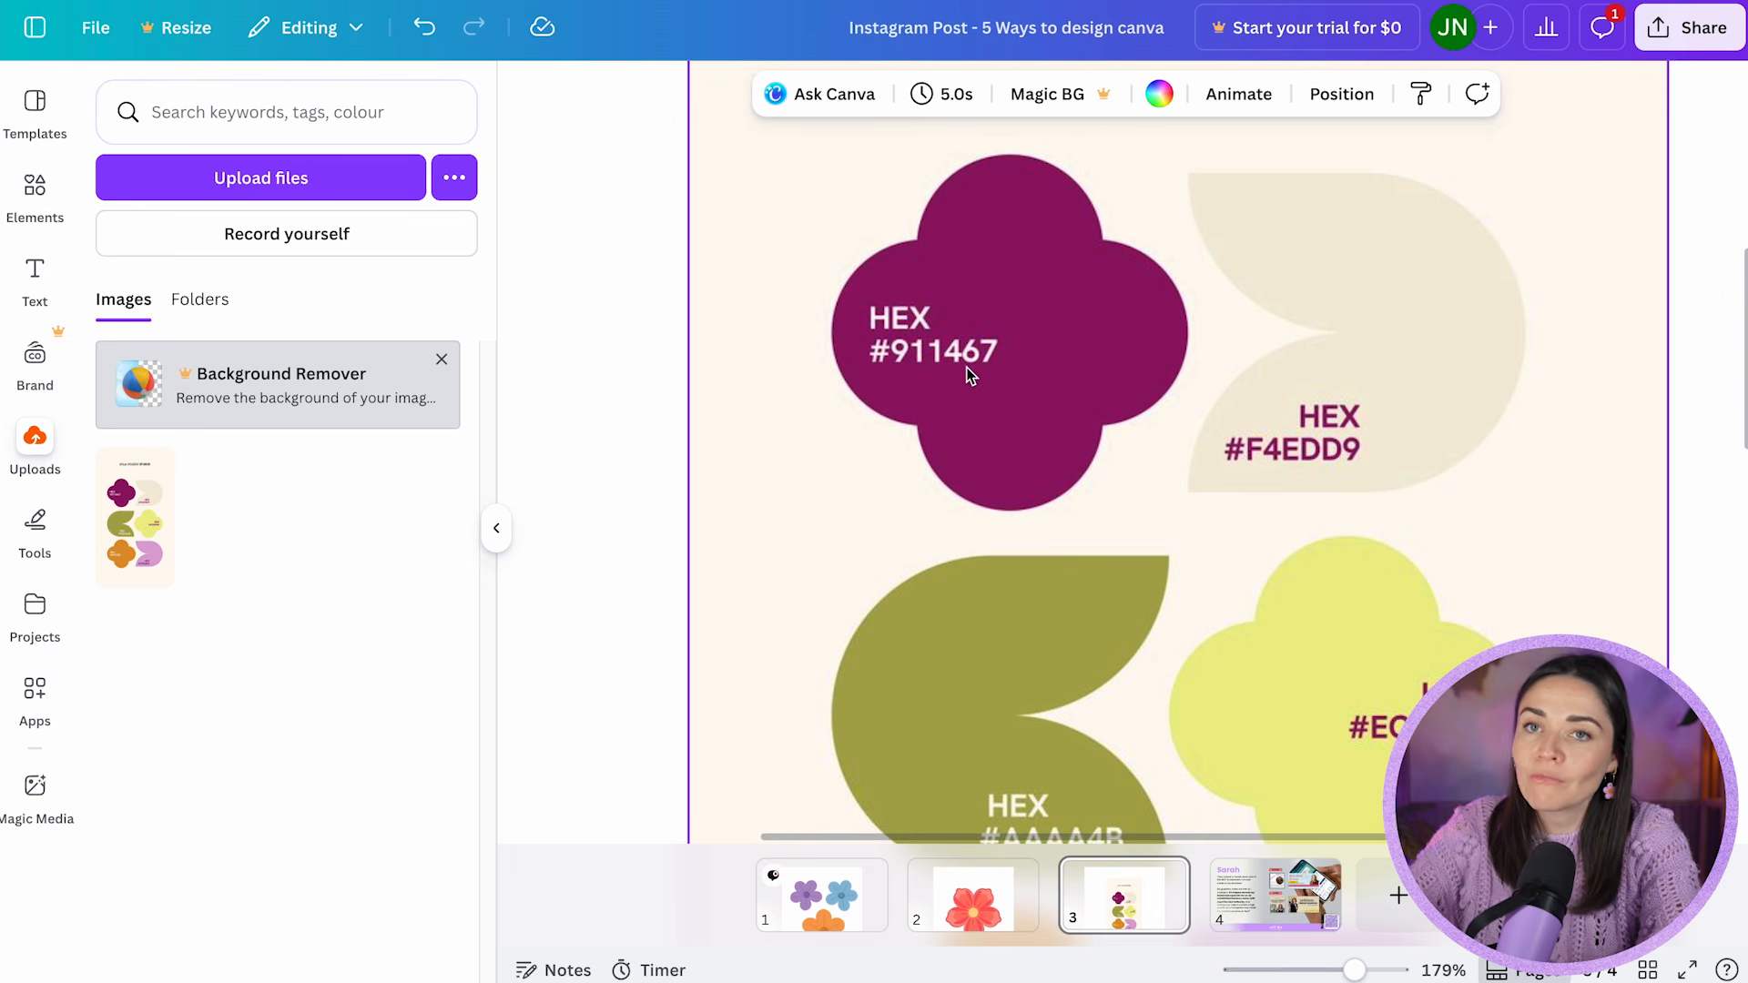
scroll(964, 434, "down", 8)
left_click_drag(1115, 526, 995, 452)
left_click(937, 592)
scroll(995, 461, "down", 5)
left_click(1193, 398)
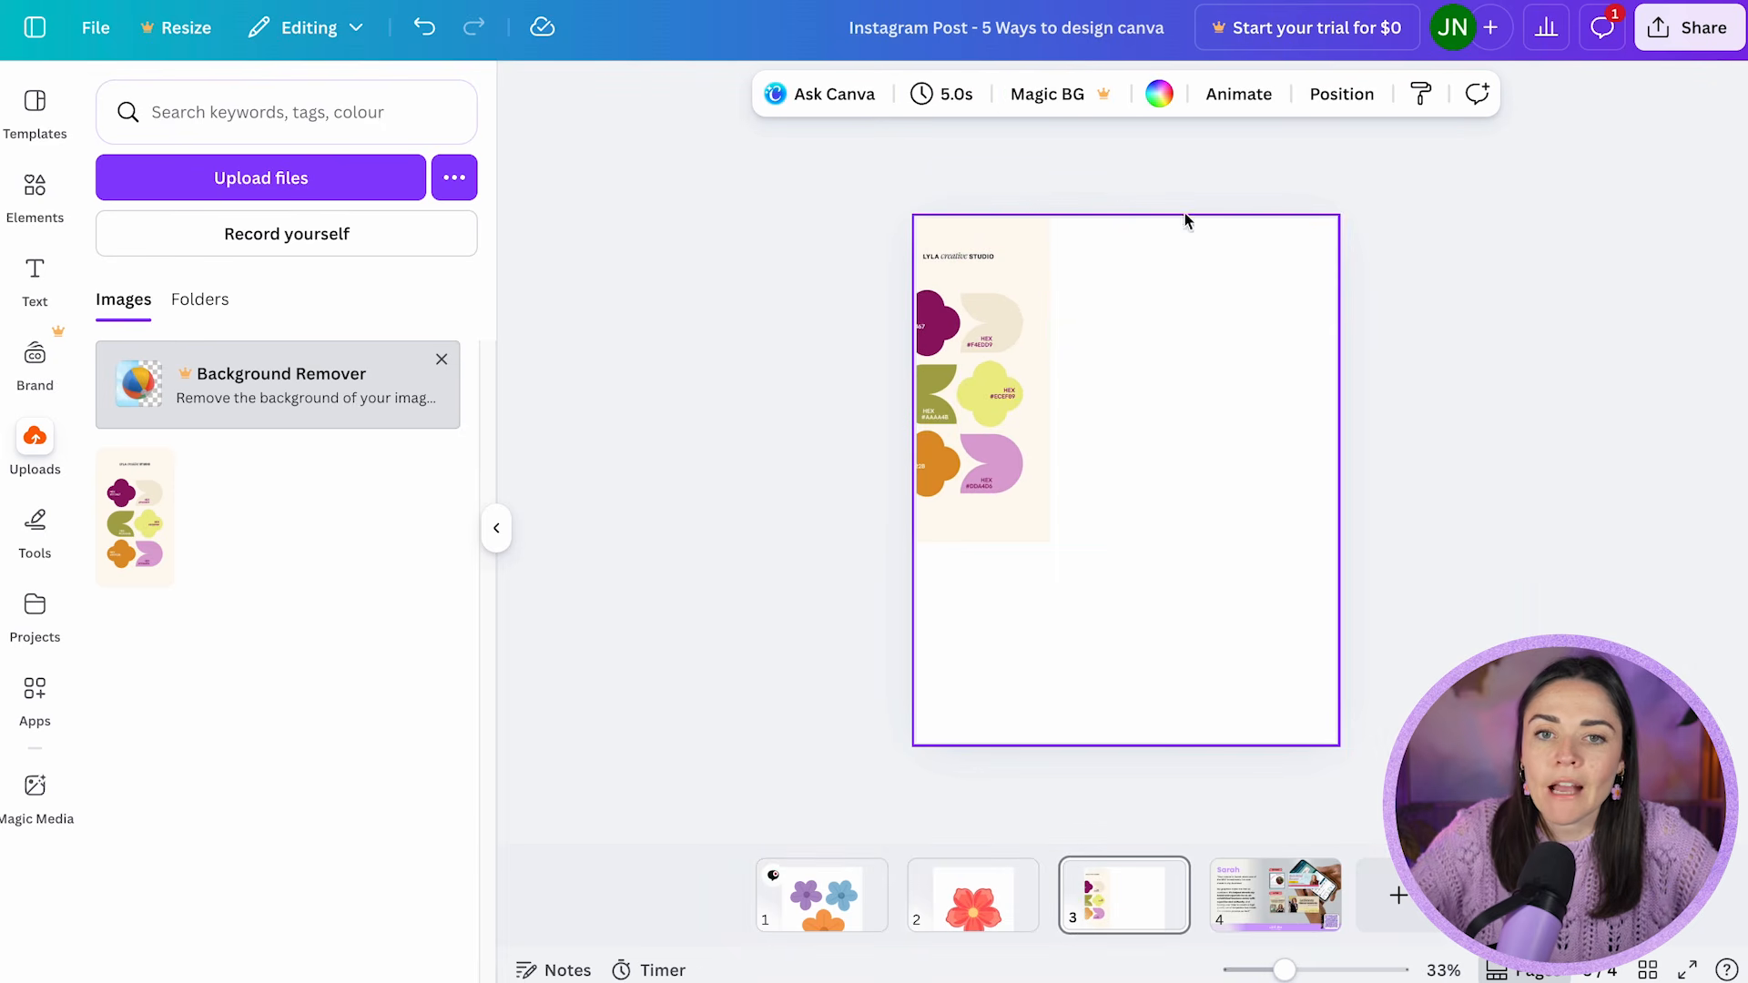
- Set the page background to the pink #DEA4D6 sampled from the palette image and move the image to the page's upper-right edge
left_click(1159, 94)
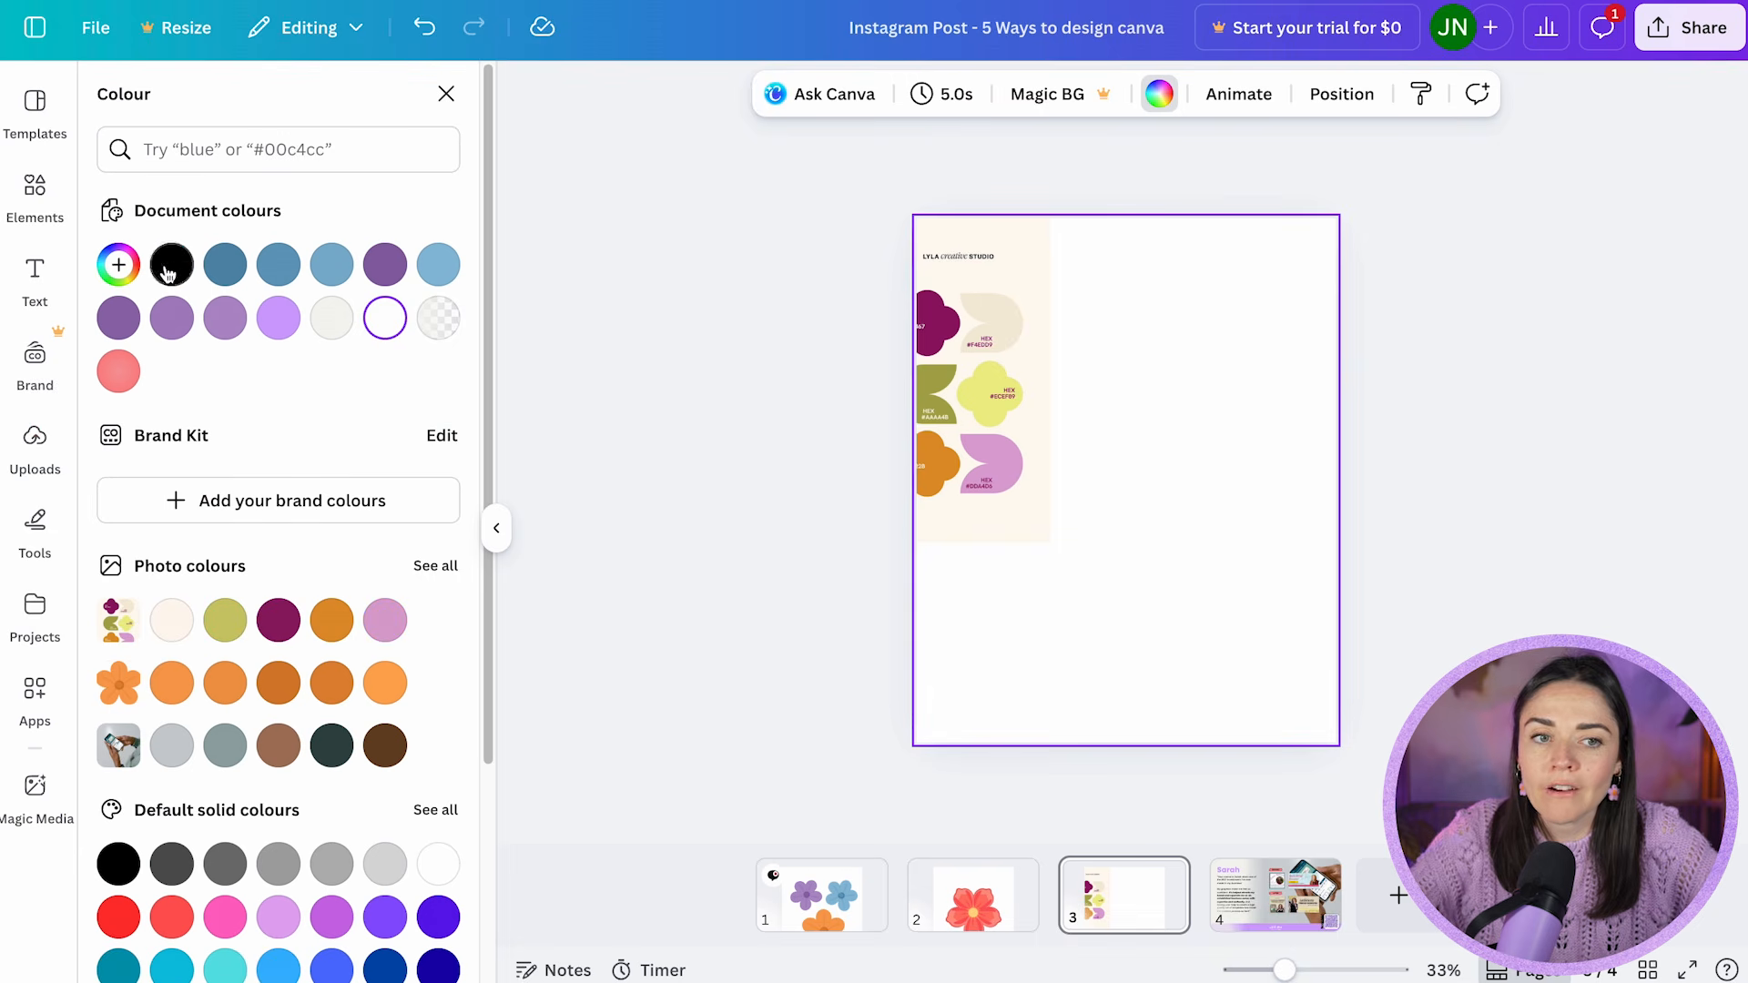
left_click(120, 268)
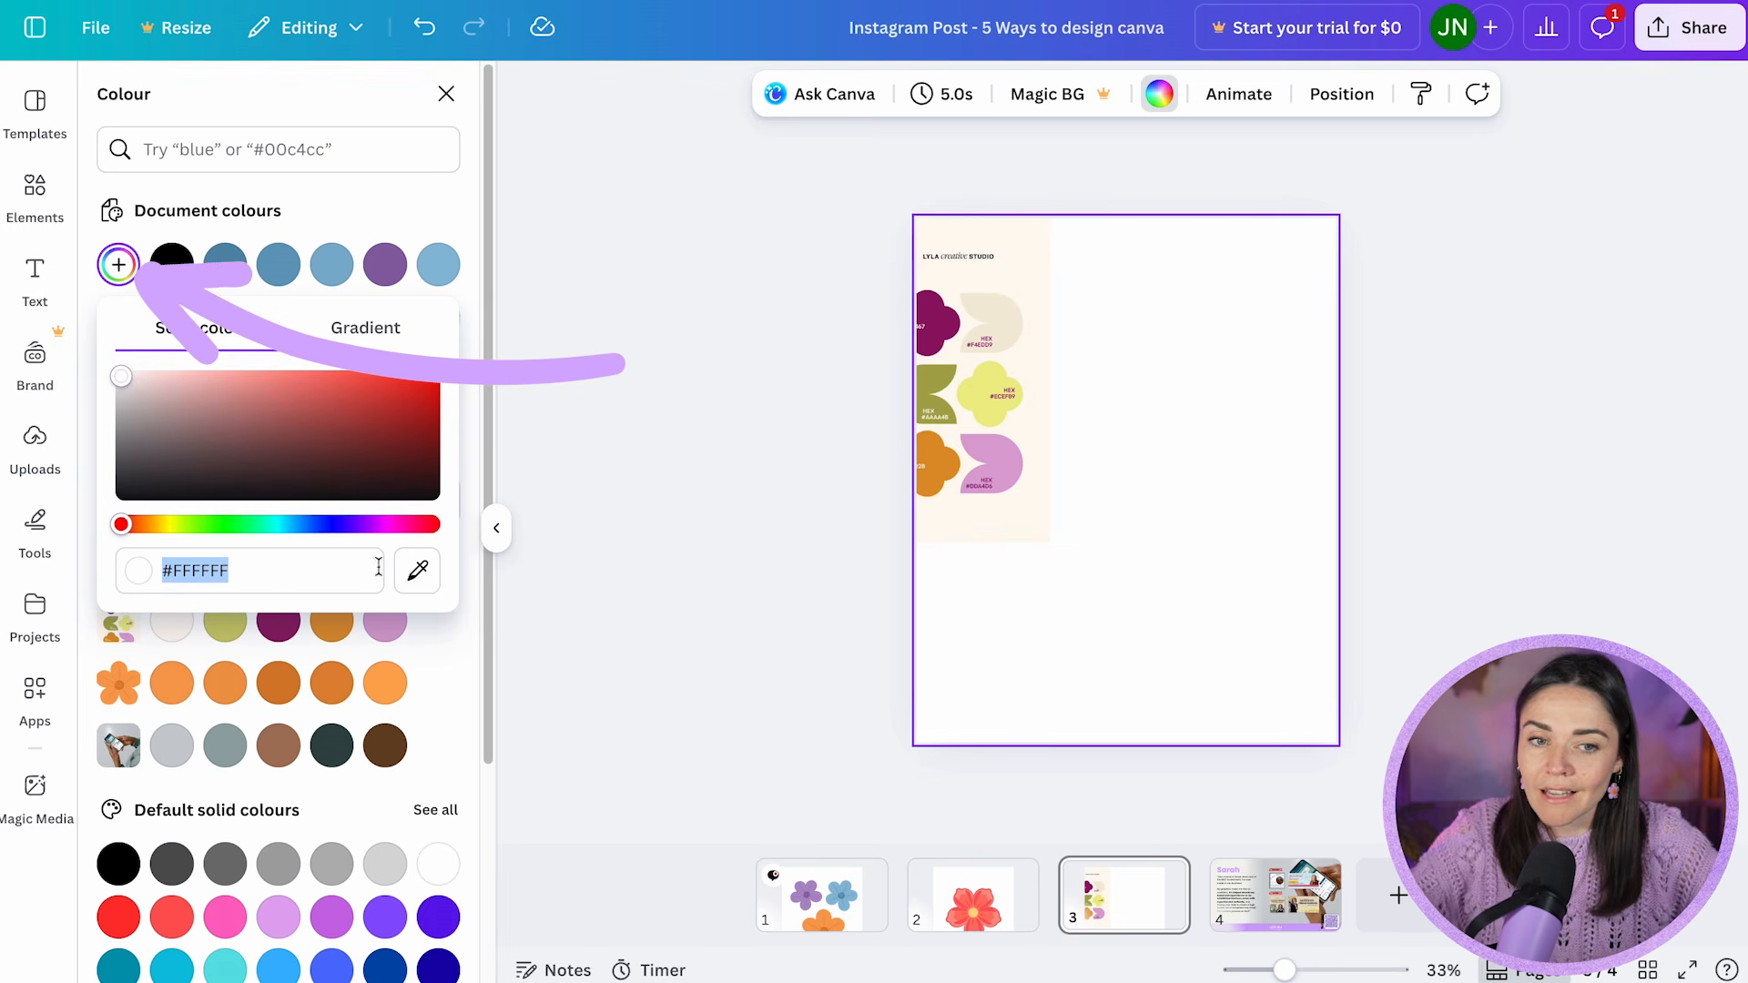
left_click(420, 581)
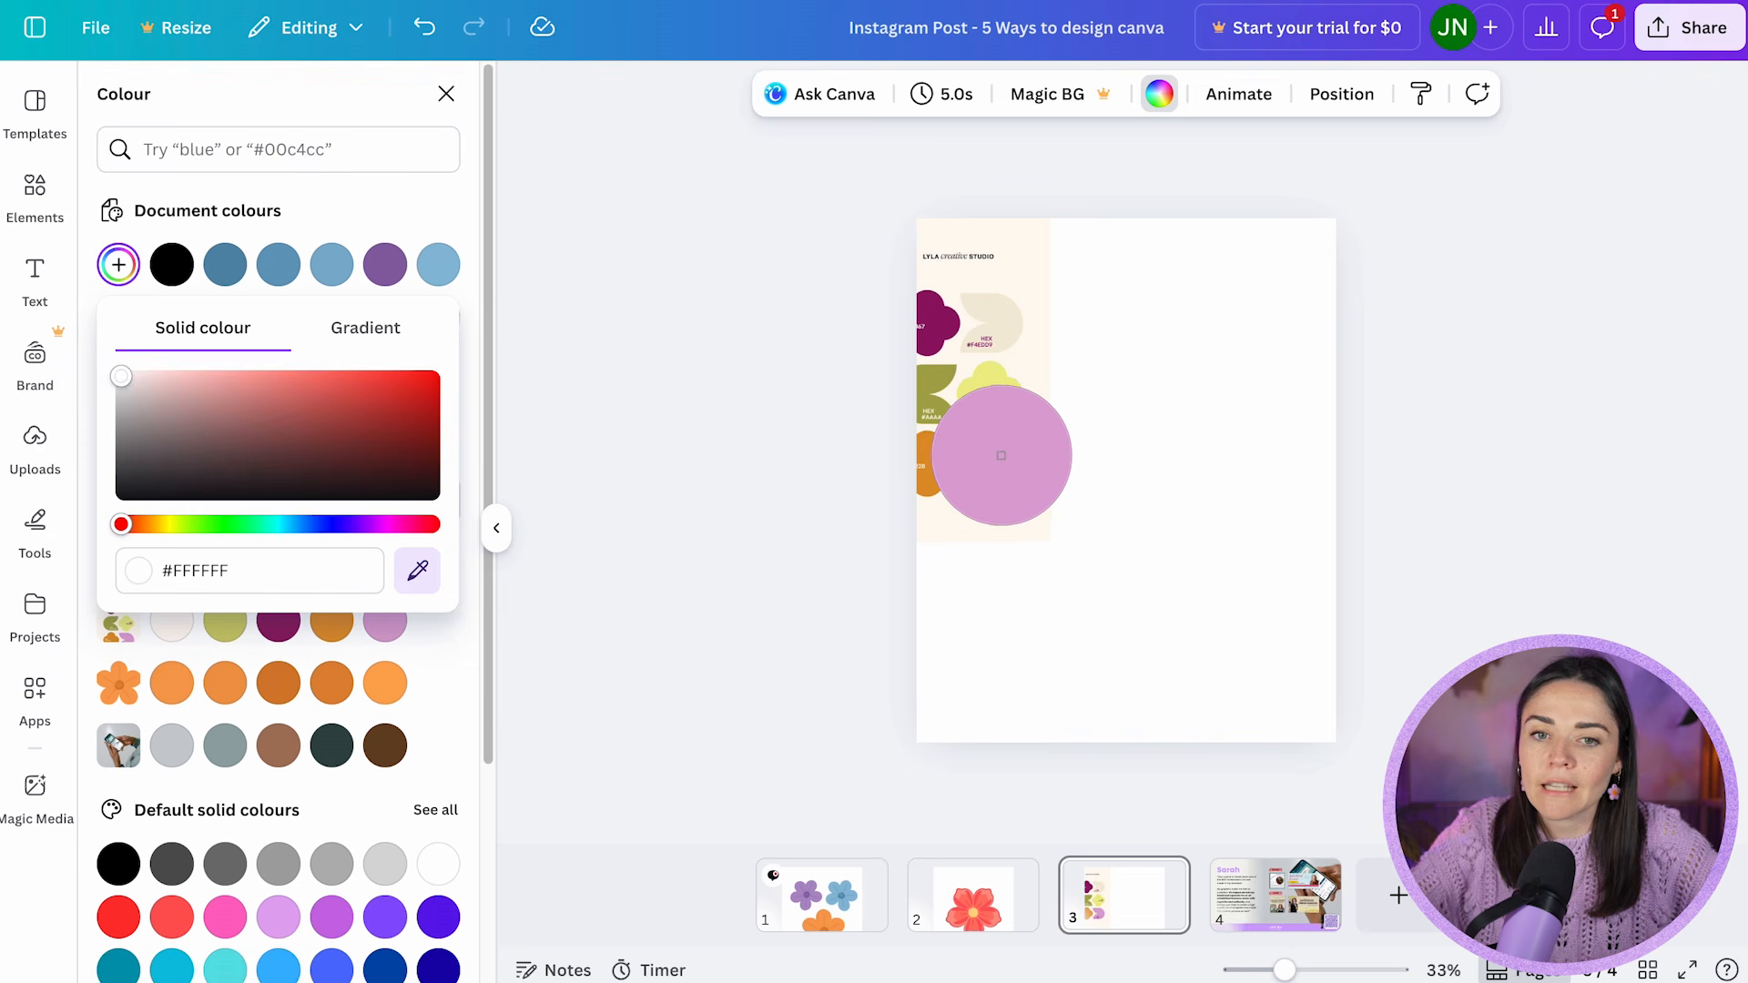
left_click(1001, 455)
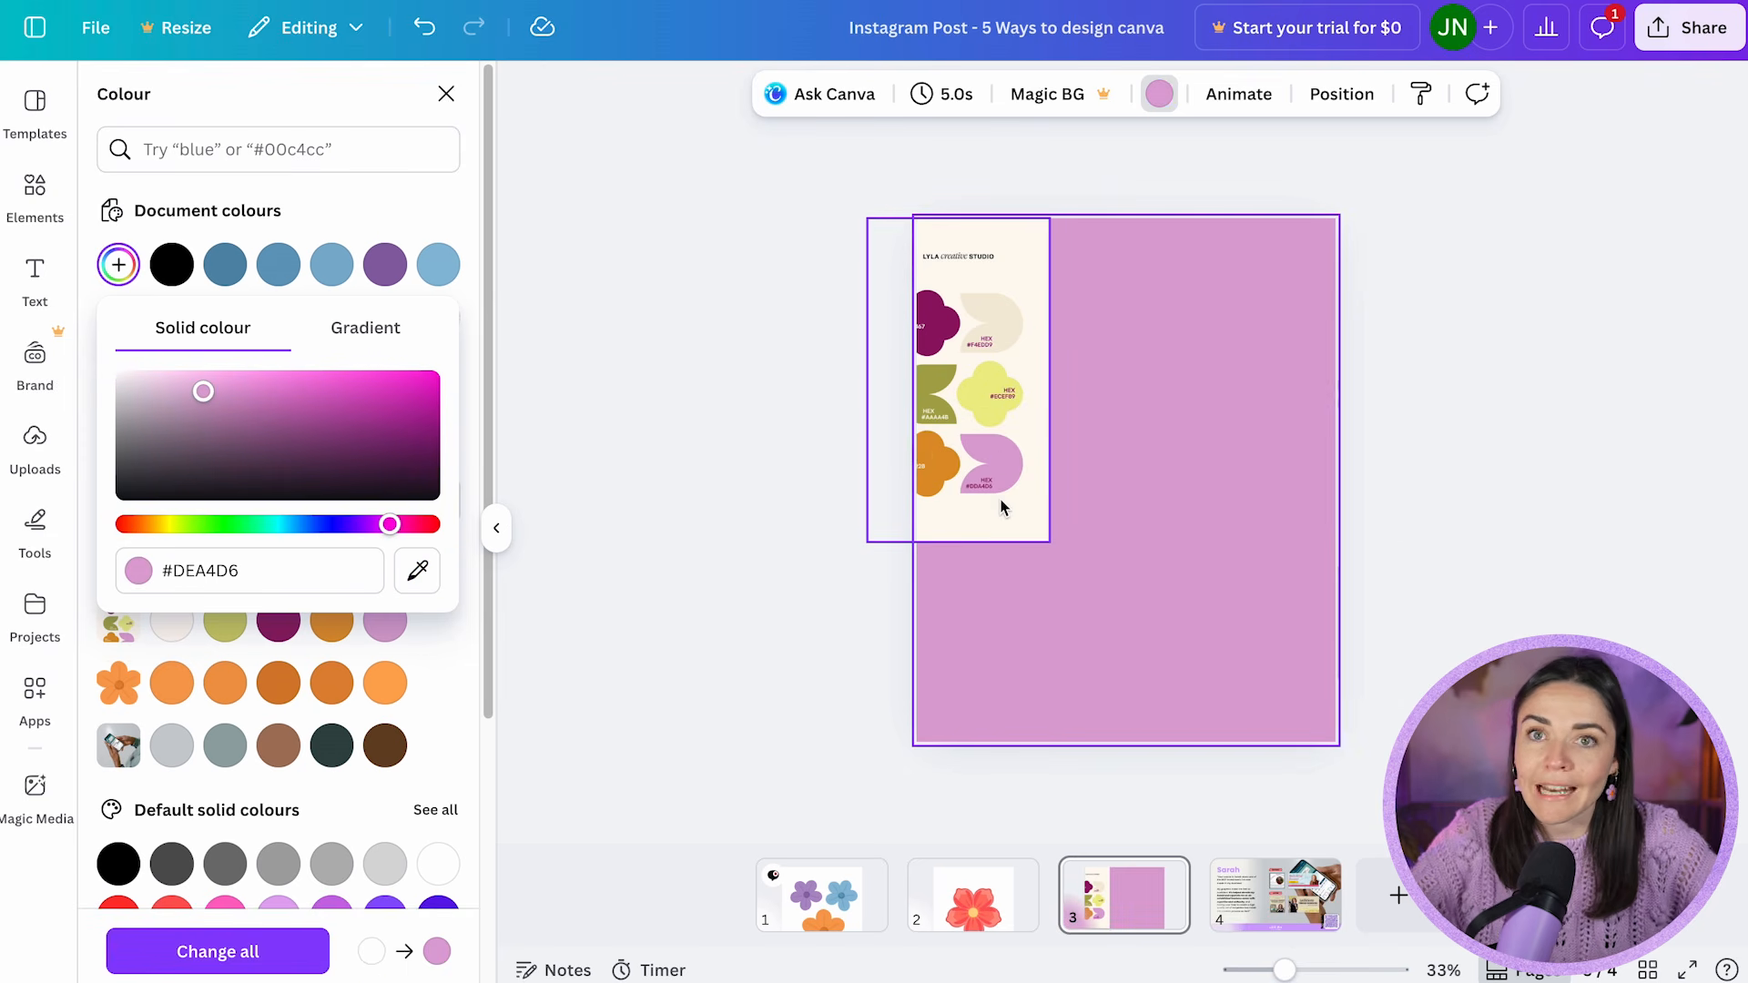
left_click_drag(990, 492, 1297, 457)
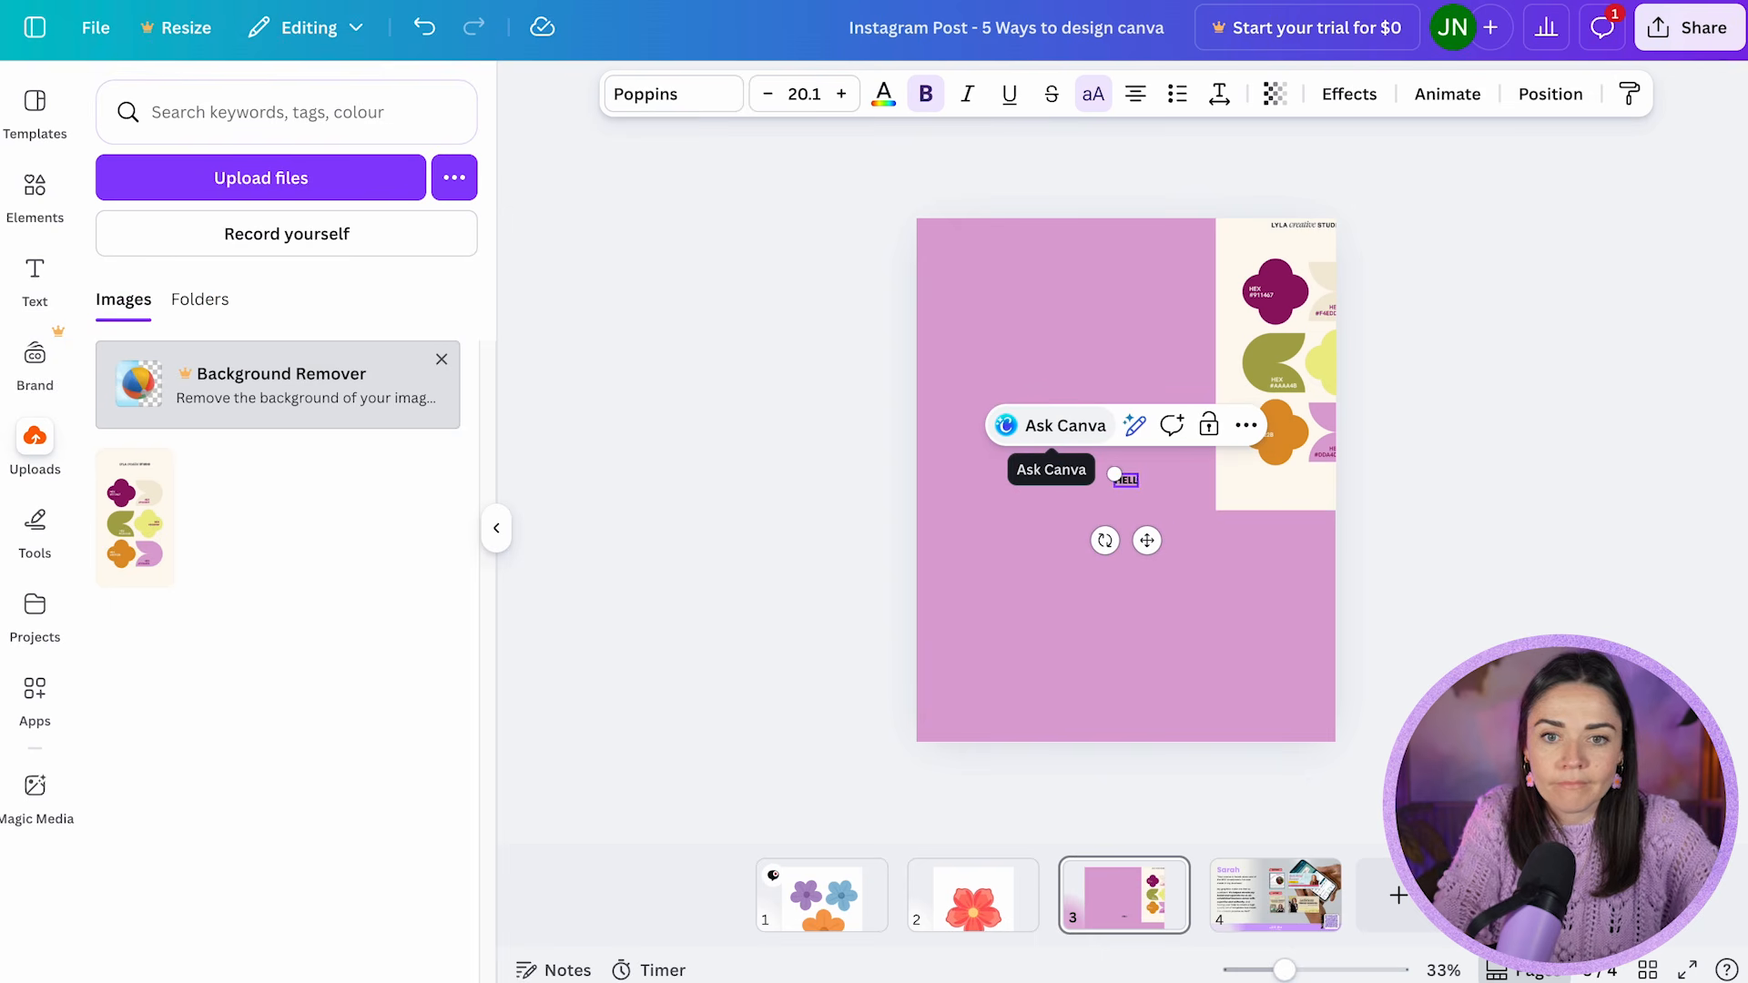
- Enlarge the bold HELLO text to about size 173 and colour it with the yellow #EDEE8A sampled from the palette image
left_click_drag(1110, 475, 1157, 443)
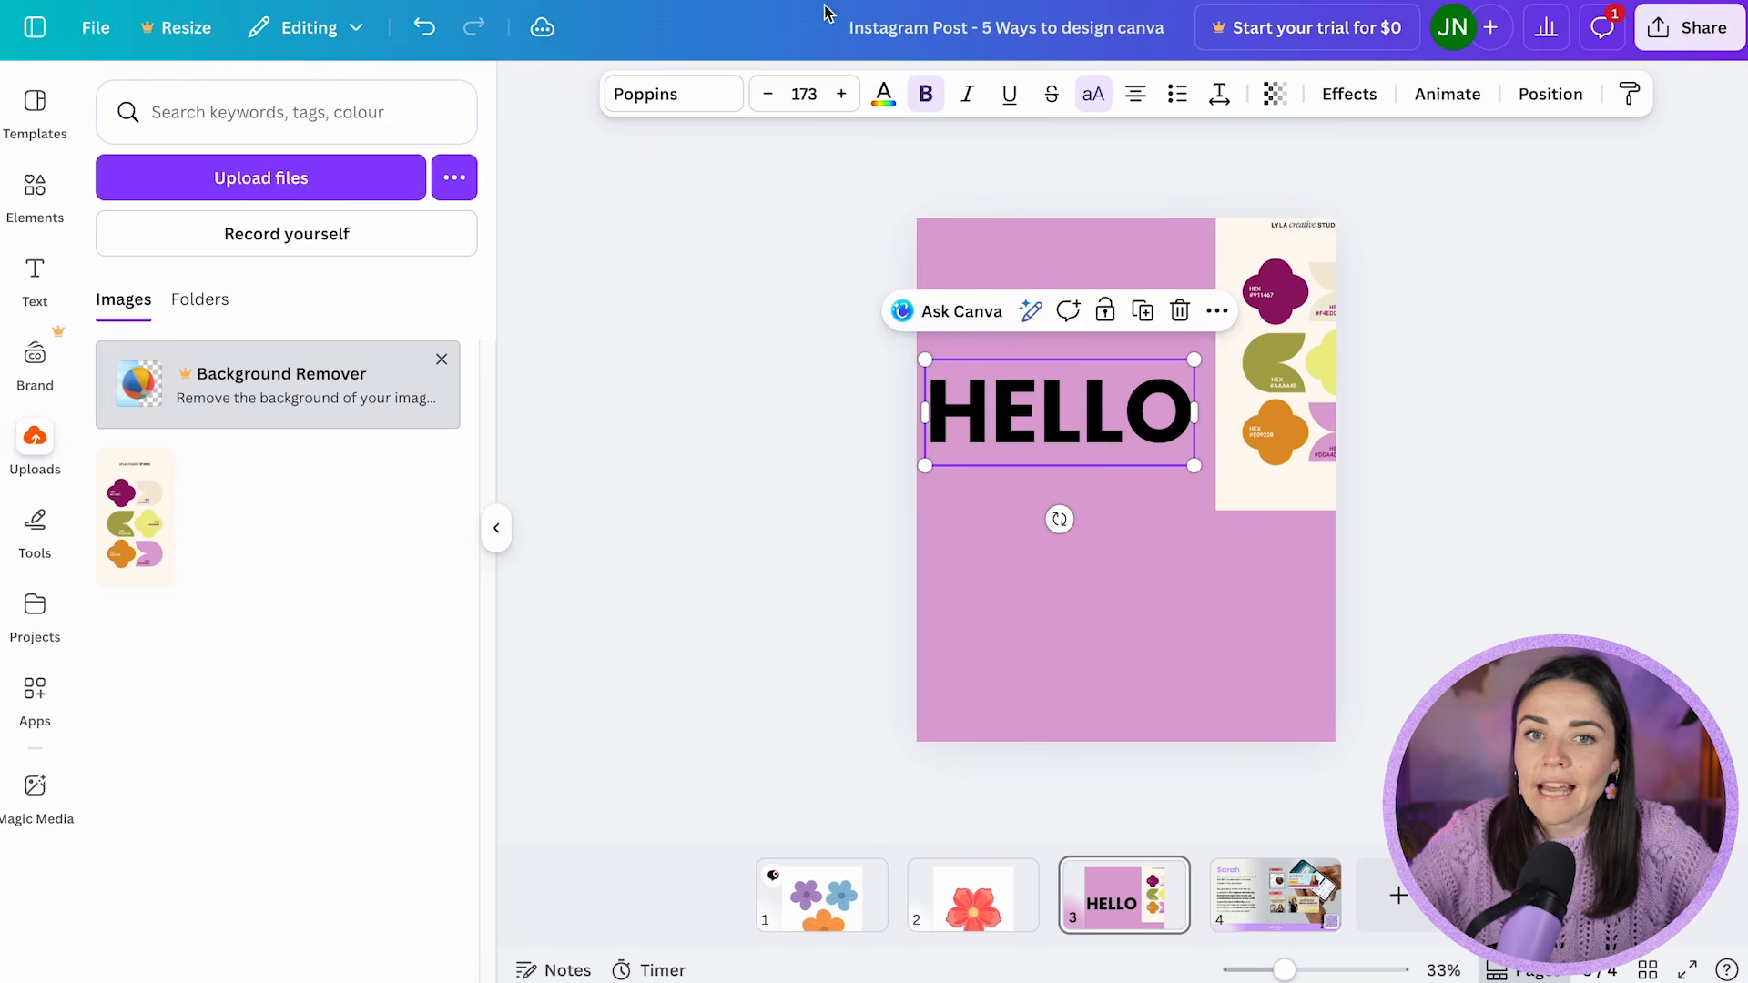
left_click(883, 94)
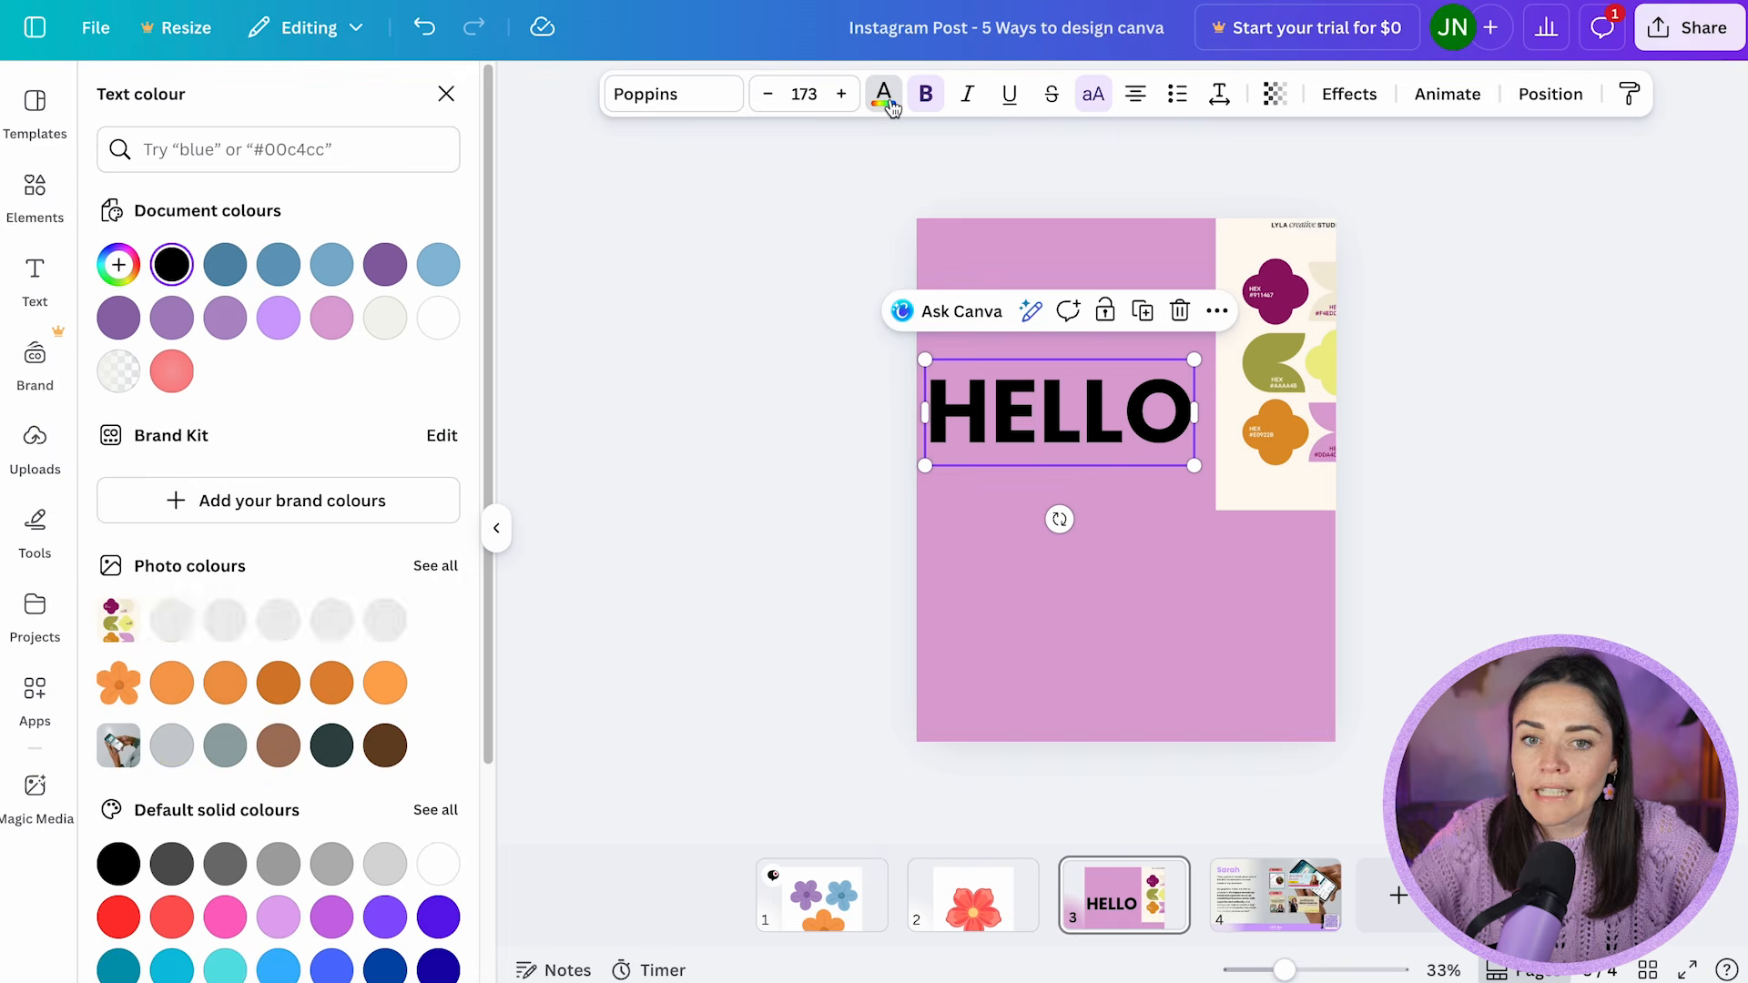
left_click(119, 266)
left_click(411, 573)
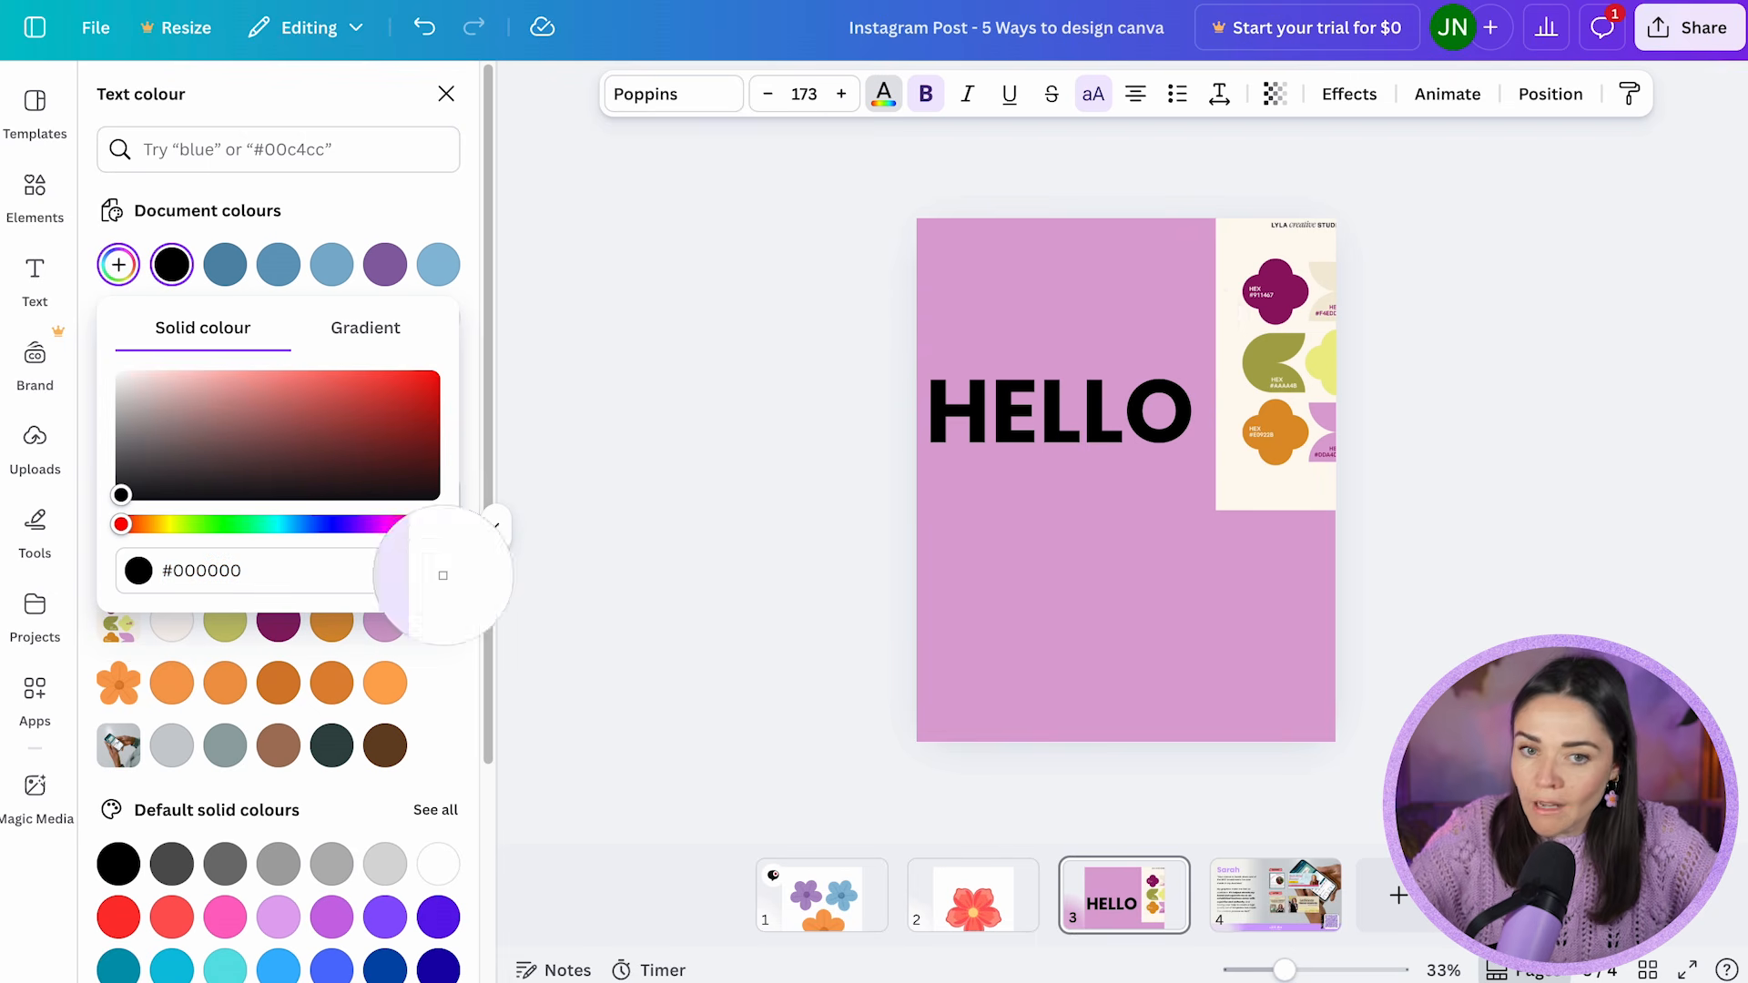
left_click(1325, 367)
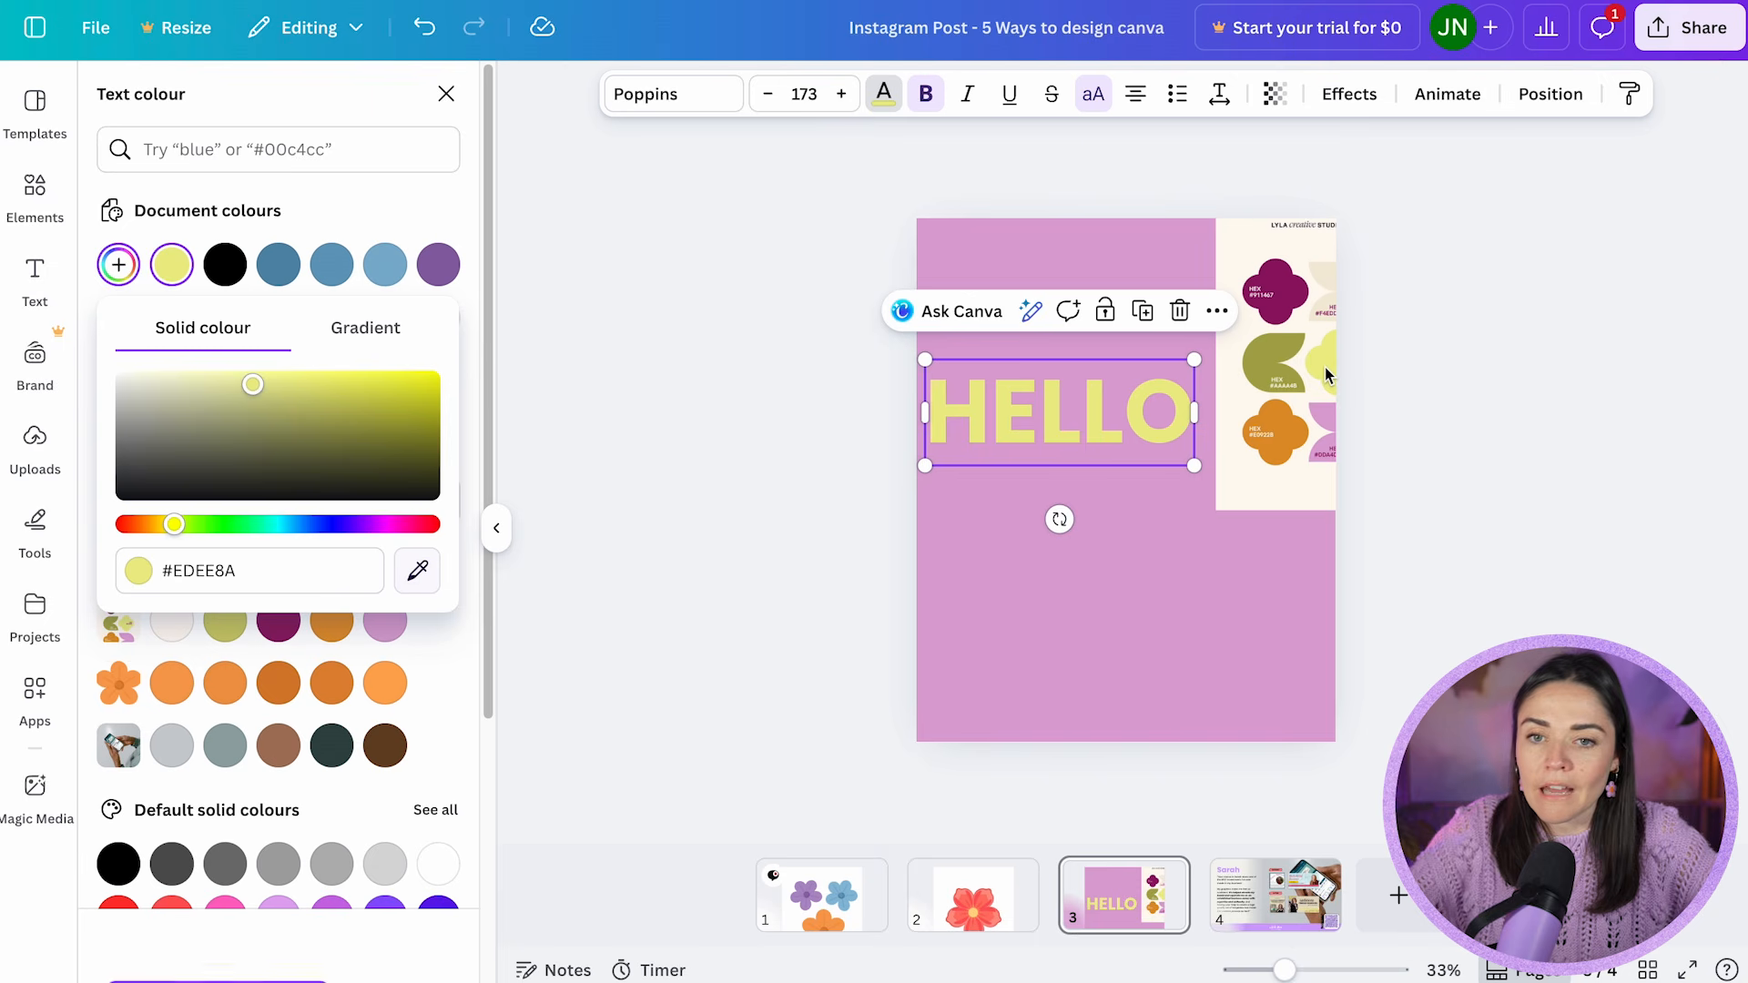
left_click(637, 344)
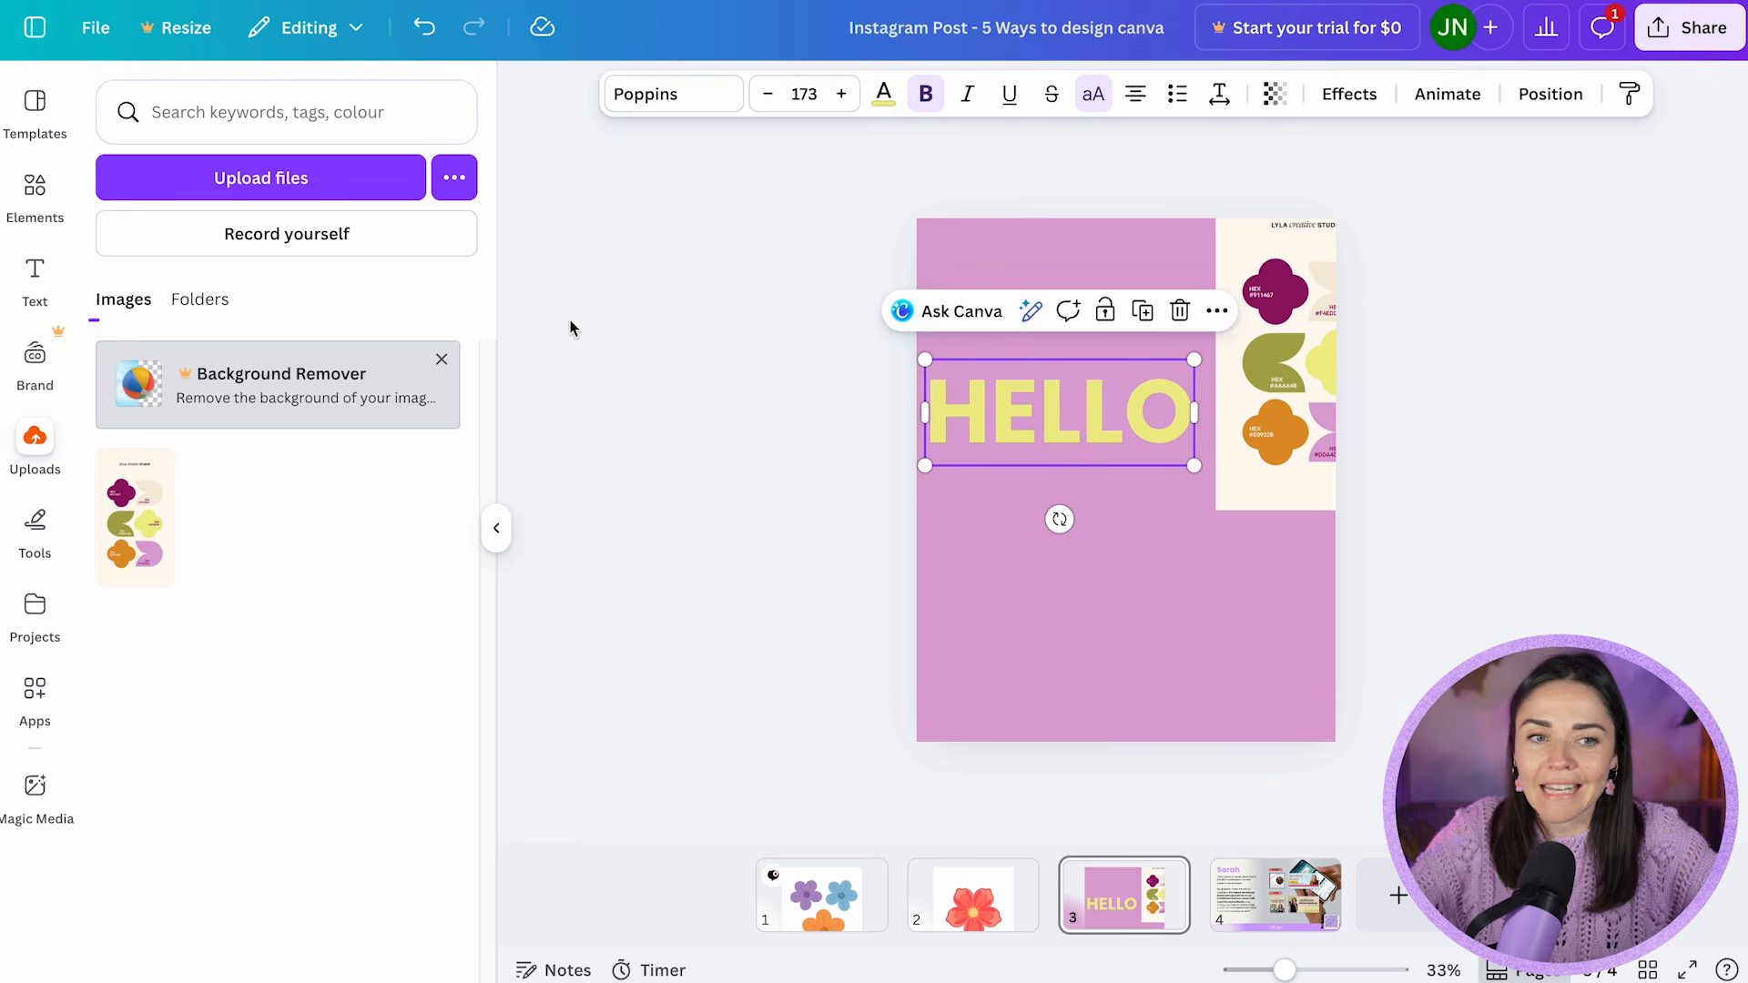
- Add a square shape to the page, shrink it and place it below the HELLO text
left_click(653, 539)
key("r")
left_click(1155, 693)
left_click_drag(1124, 522, 1084, 604)
left_click_drag(1090, 521, 1028, 512)
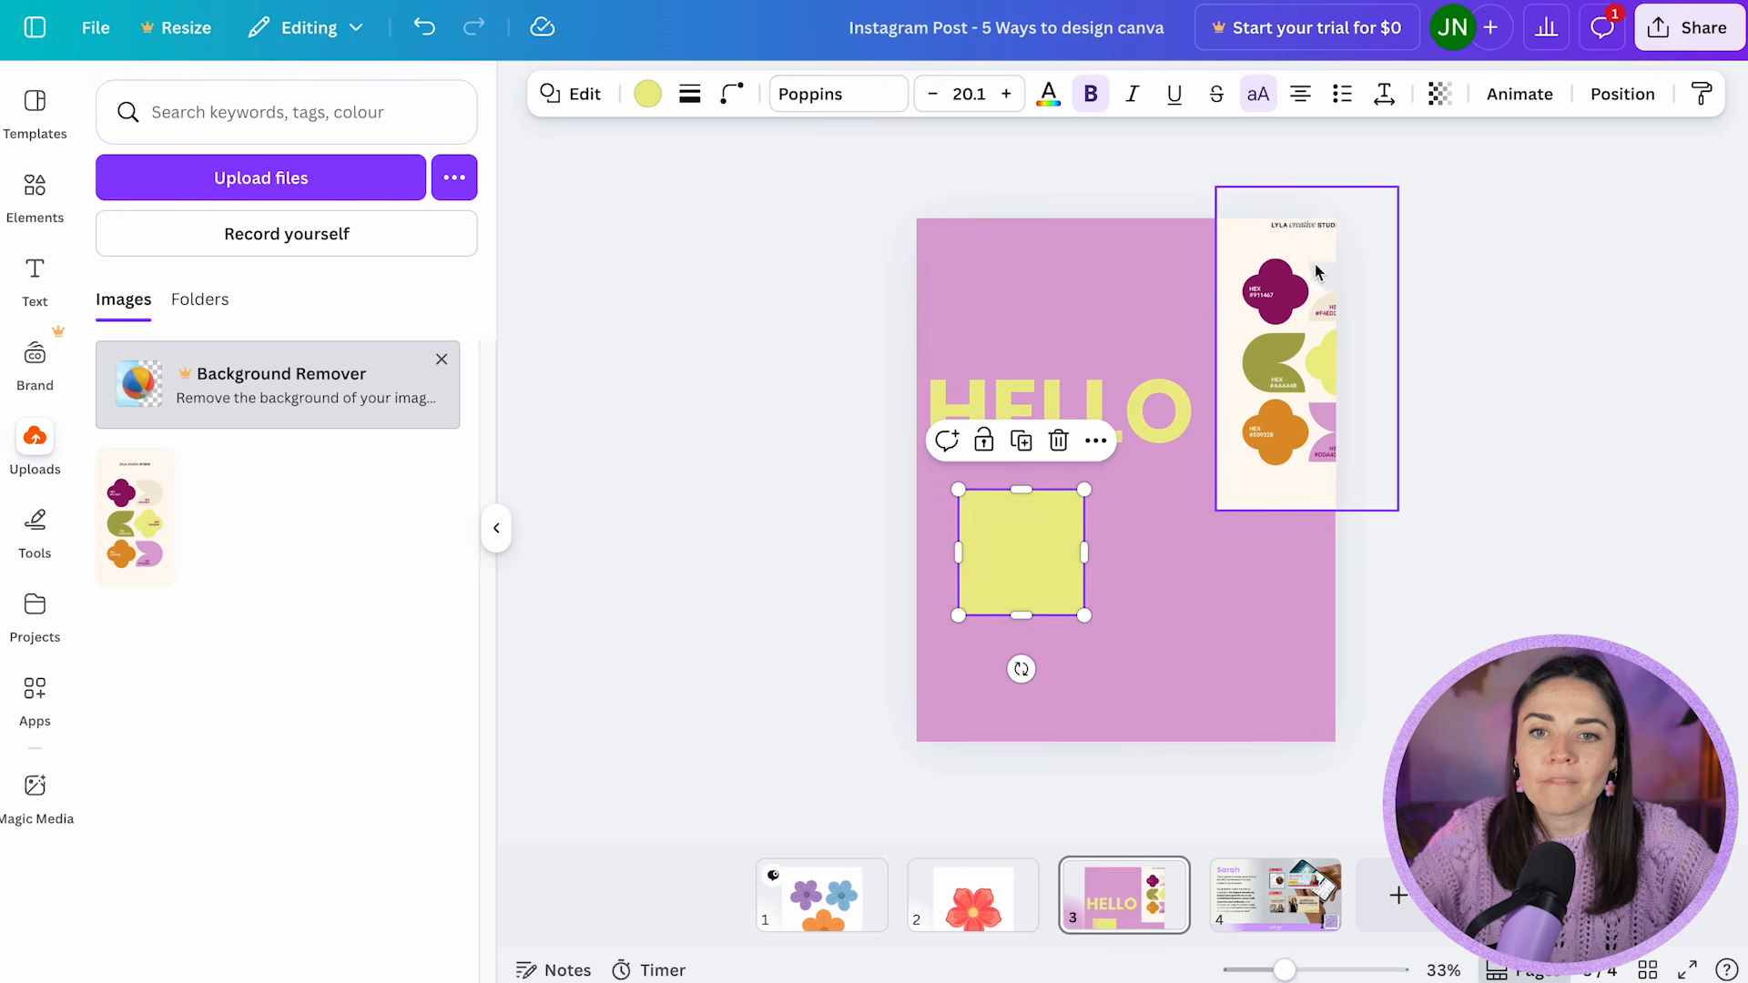
- Fill the square with the burgundy #921366 sampled from the palette image
left_click(648, 108)
left_click(118, 265)
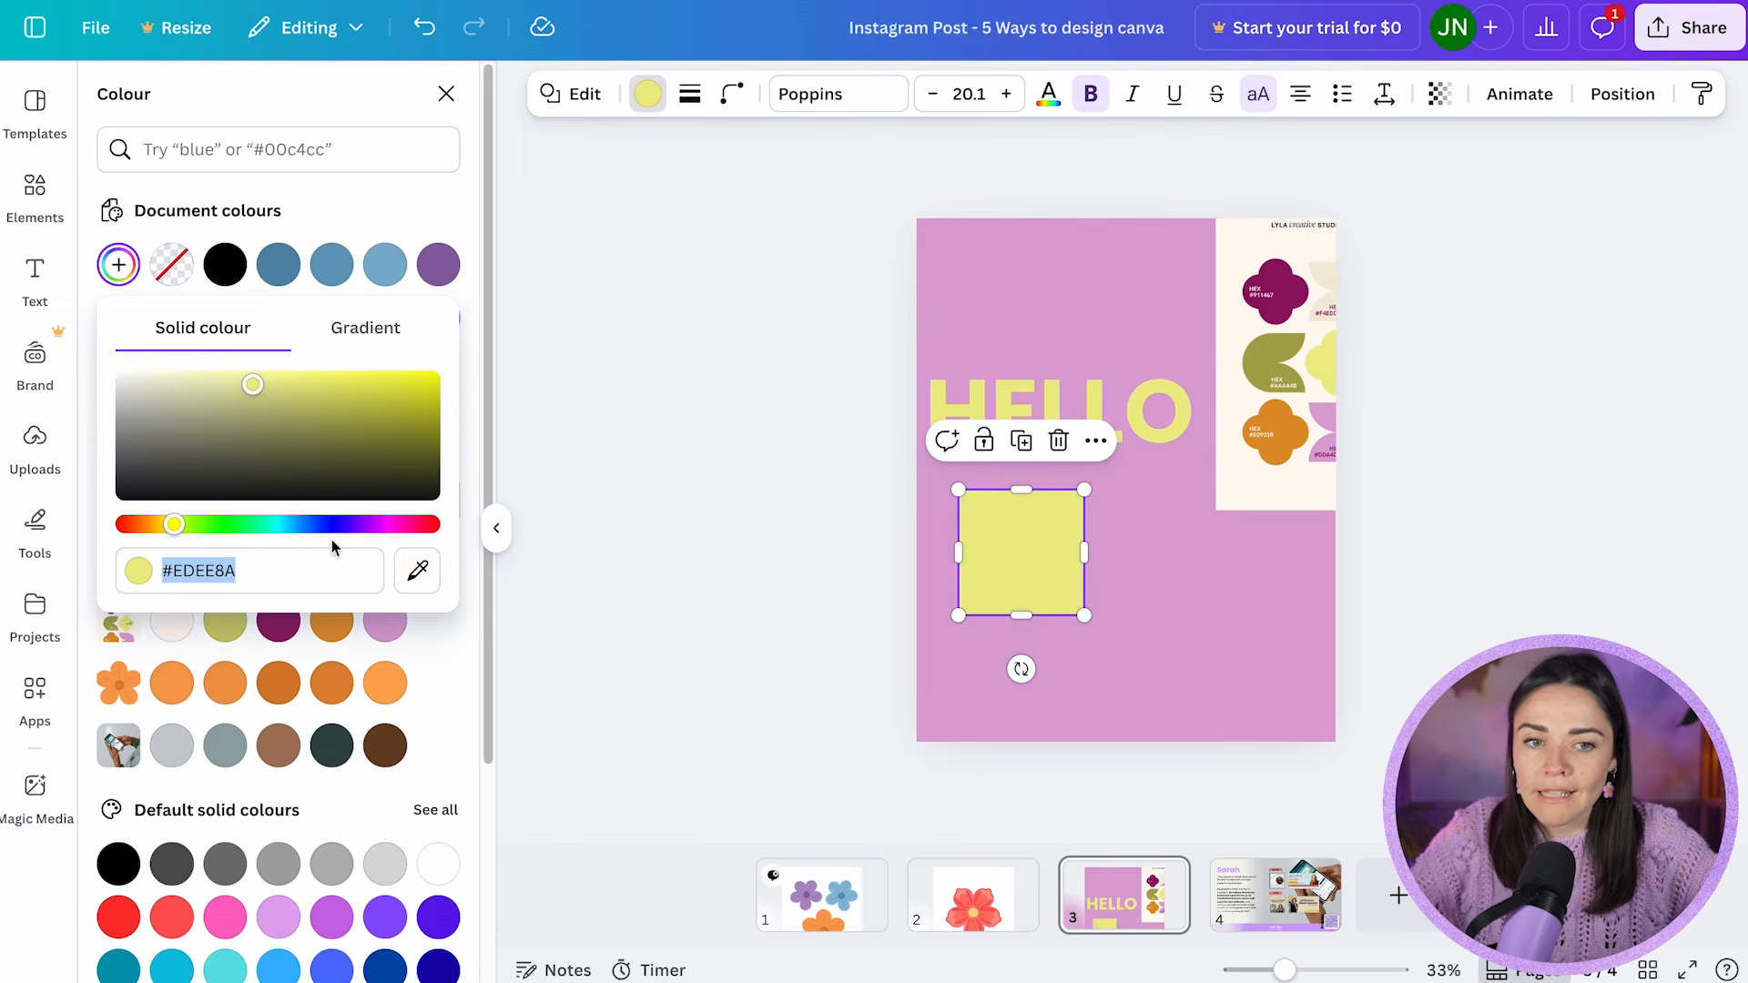
left_click(418, 583)
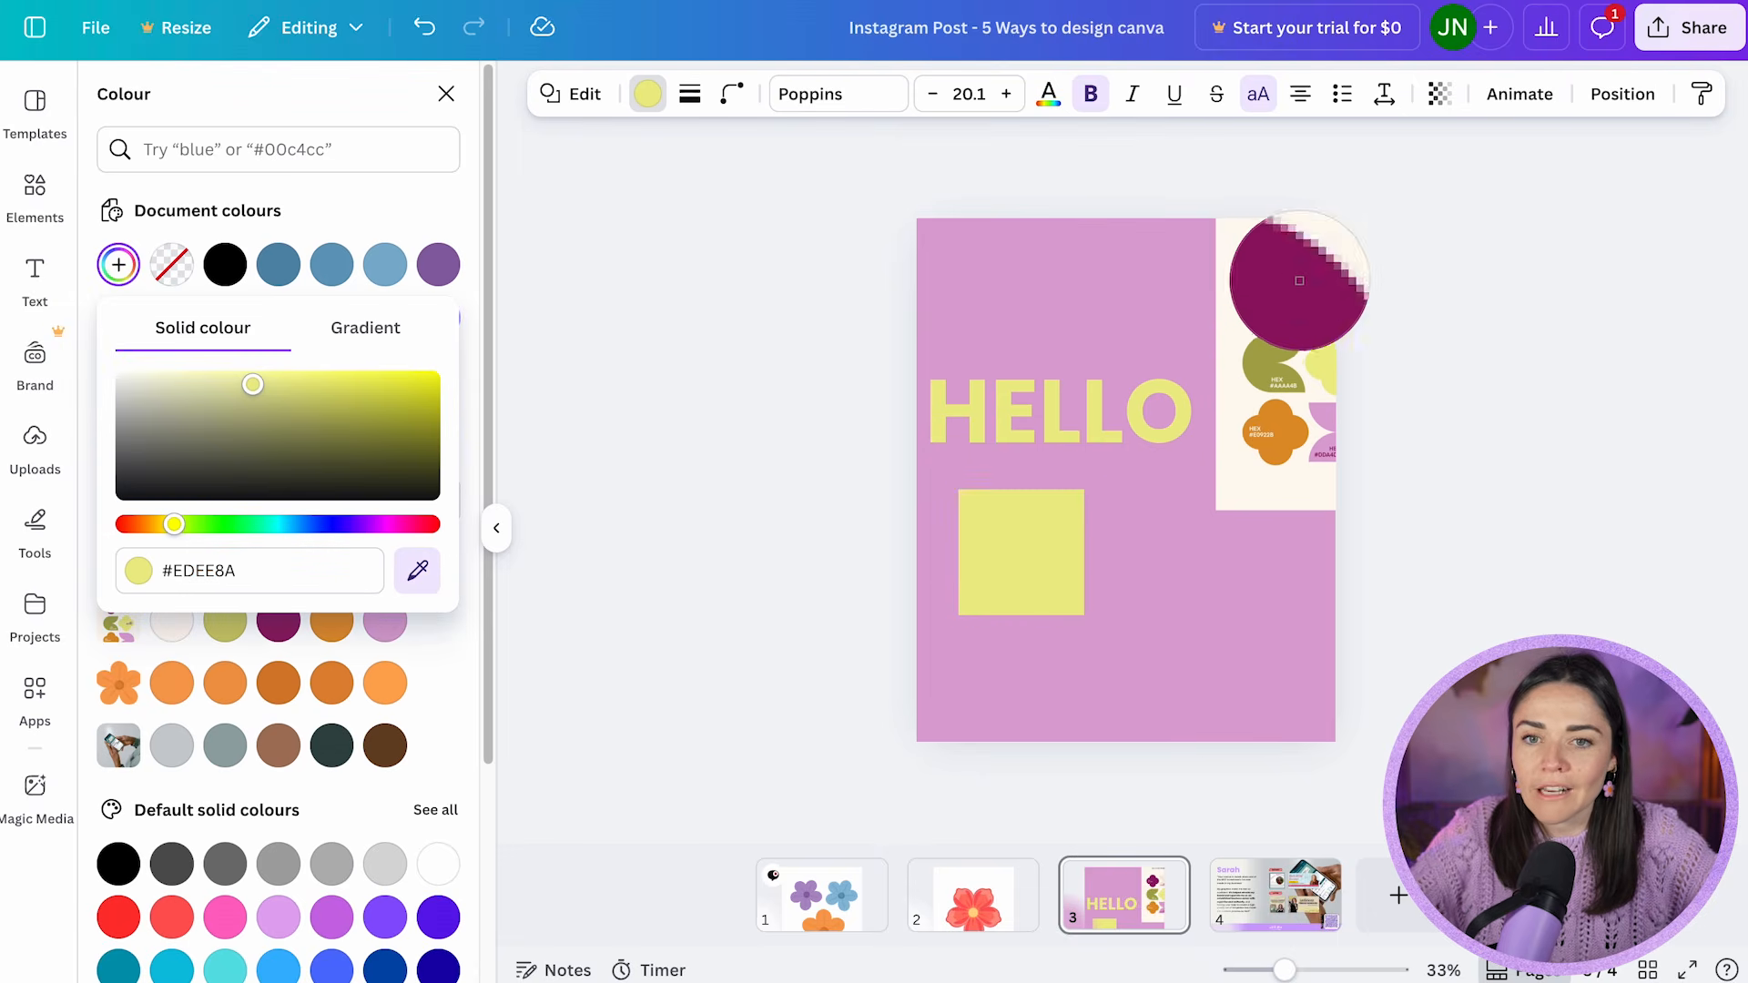
left_click(1287, 281)
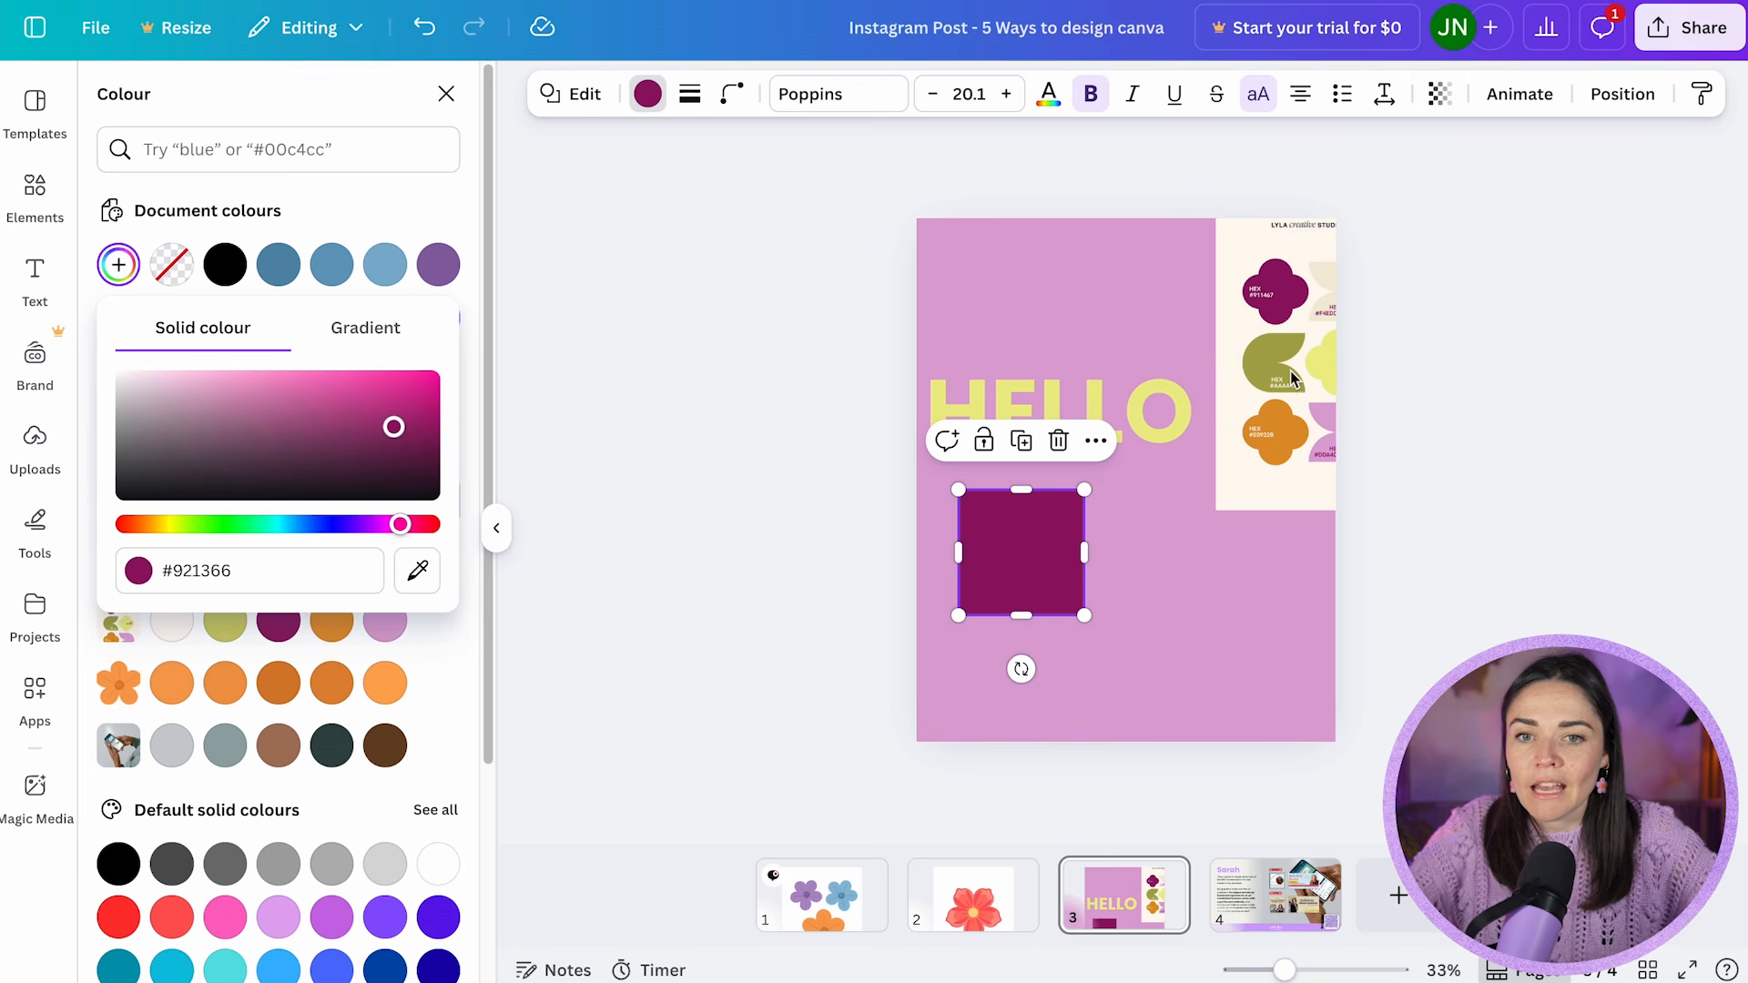
- Delete the palette image and enlarge the burgundy square into a rectangle centred on the page with a pink border around it
left_click(1289, 376)
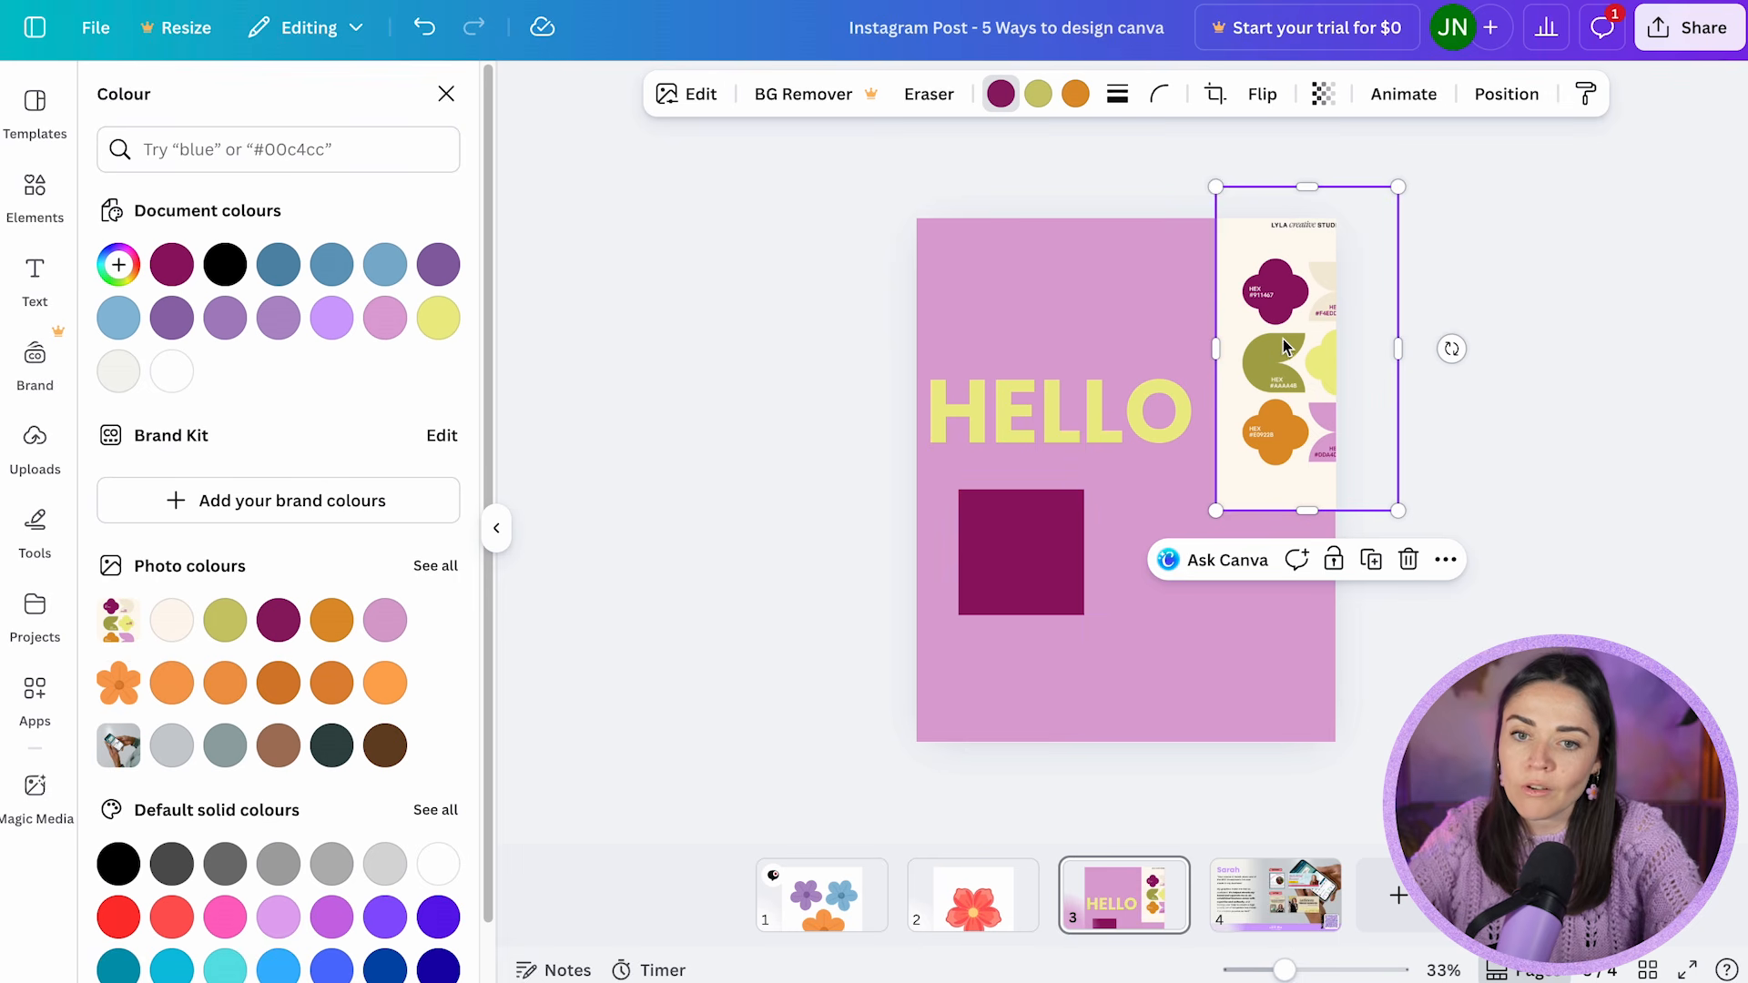
left_click(1409, 561)
left_click_drag(1021, 551, 1000, 344)
left_click_drag(1061, 406, 1258, 696)
left_click_drag(1202, 637, 1225, 632)
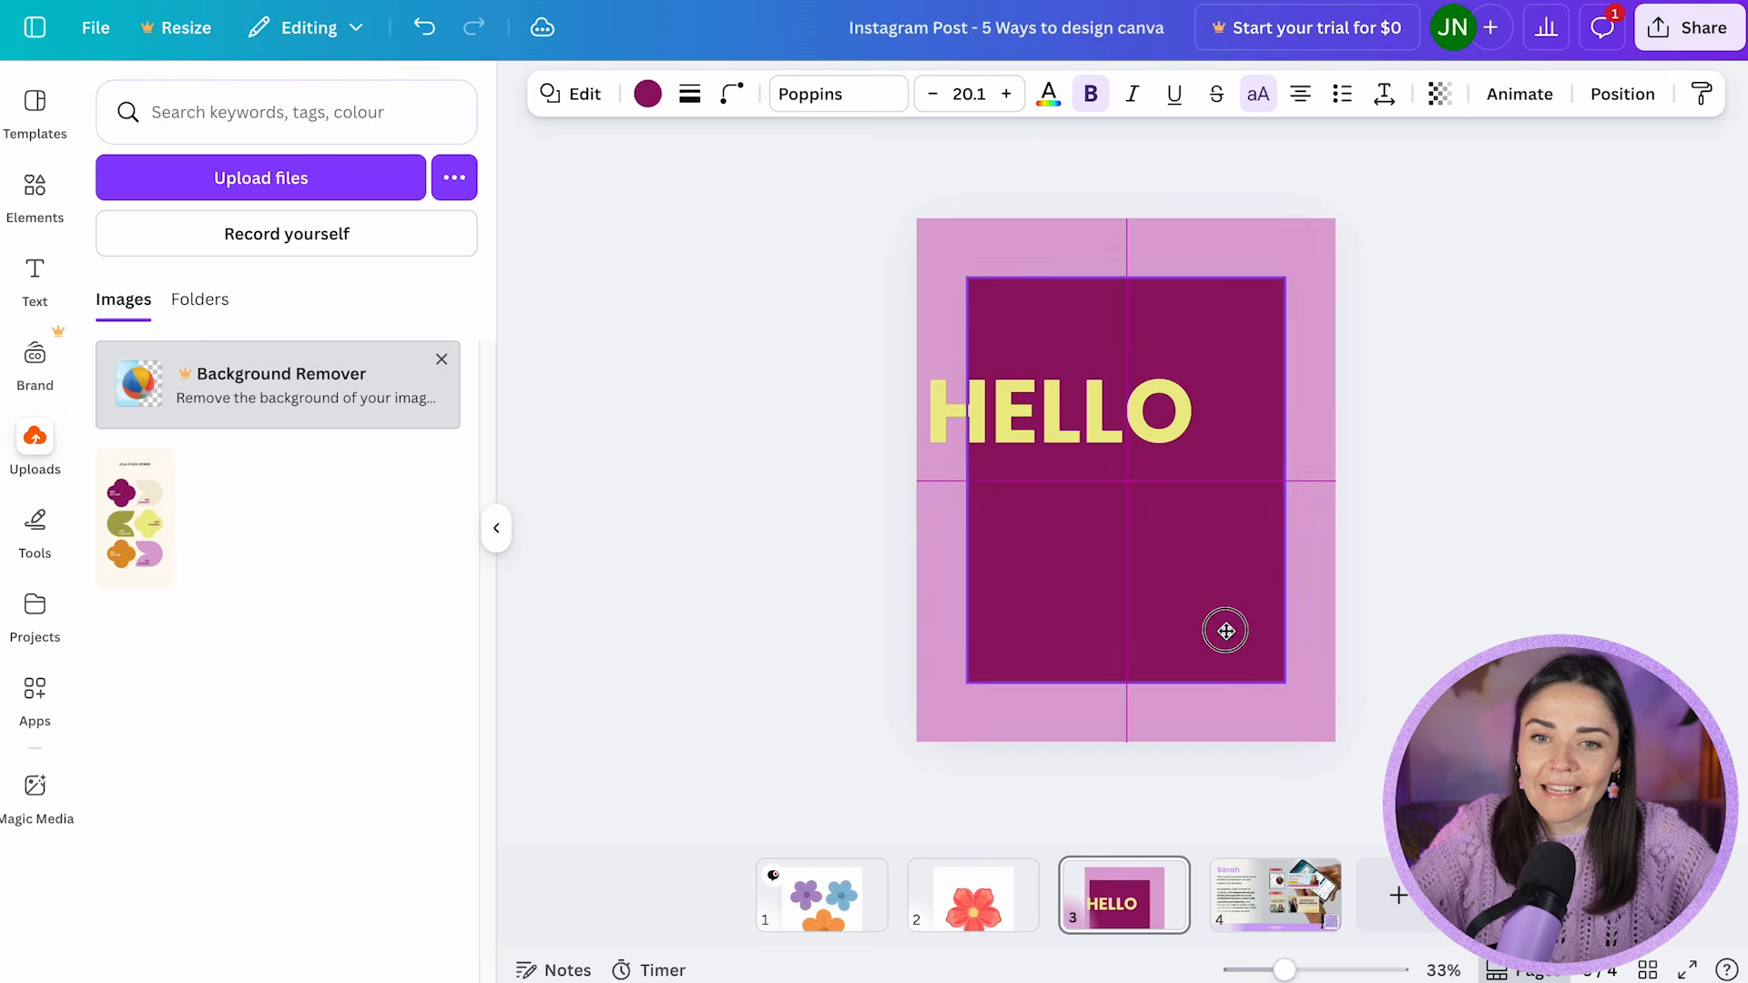
- Centre the HELLO text horizontally on the burgundy rectangle
left_click(1367, 537)
left_click_drag(1138, 423, 1207, 466)
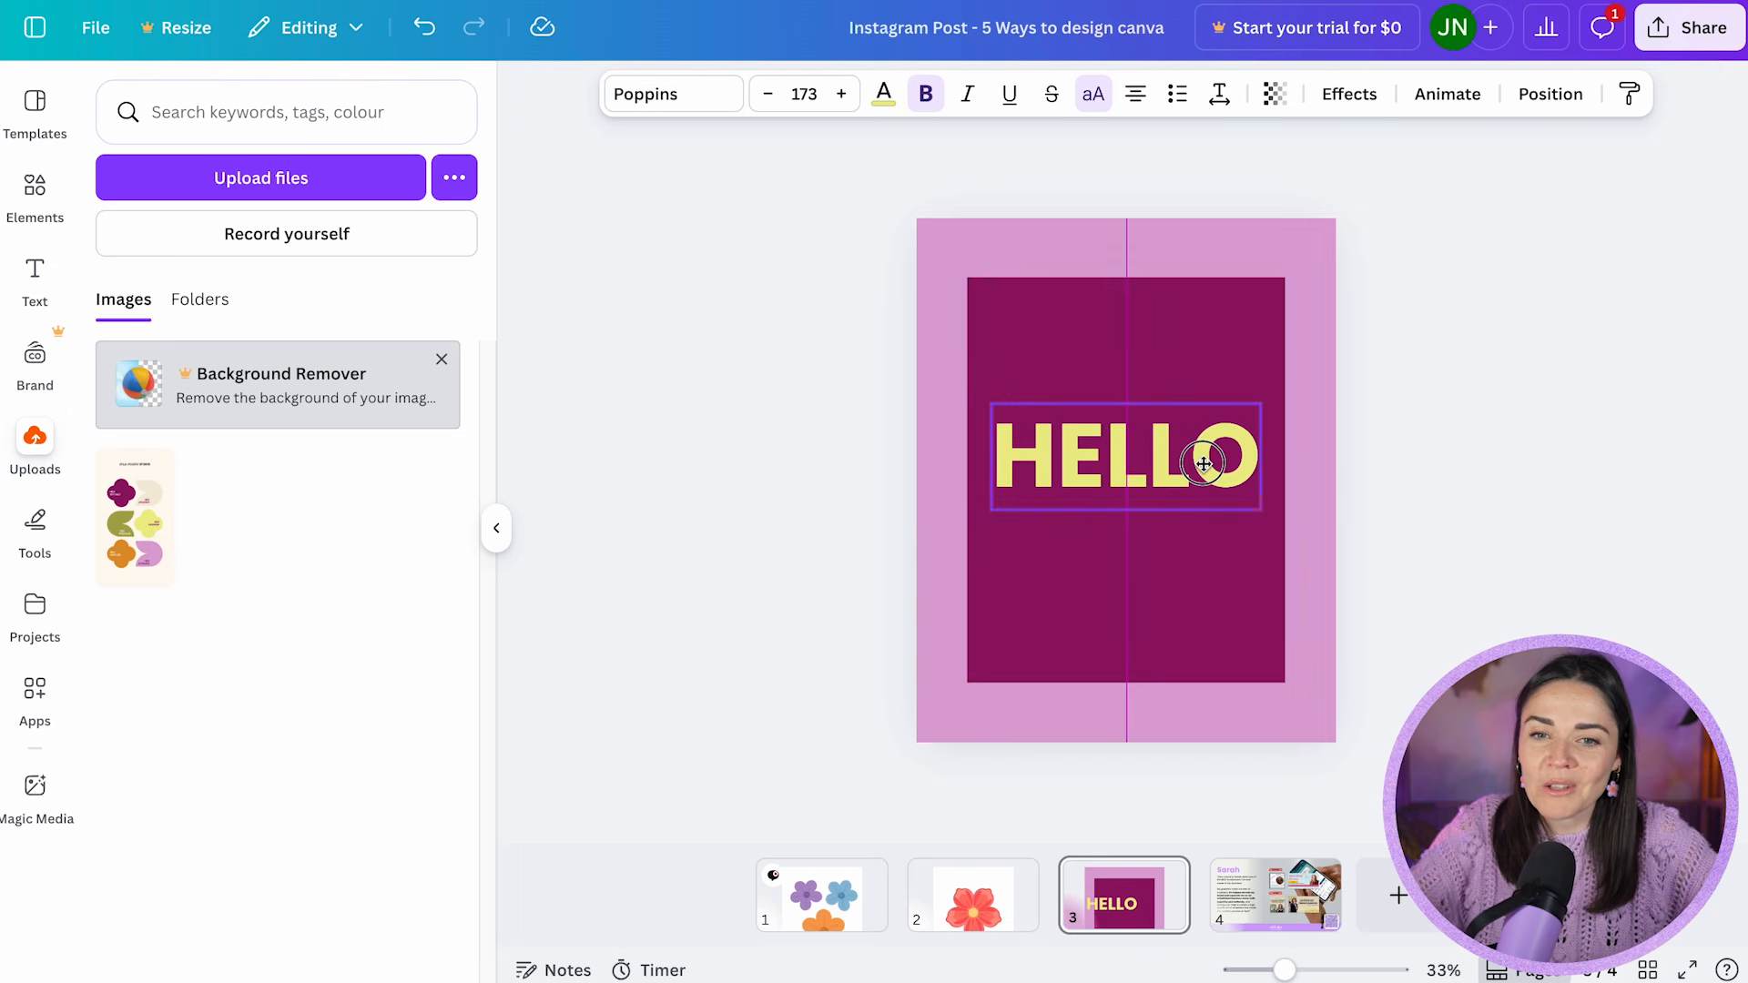
left_click(1486, 460)
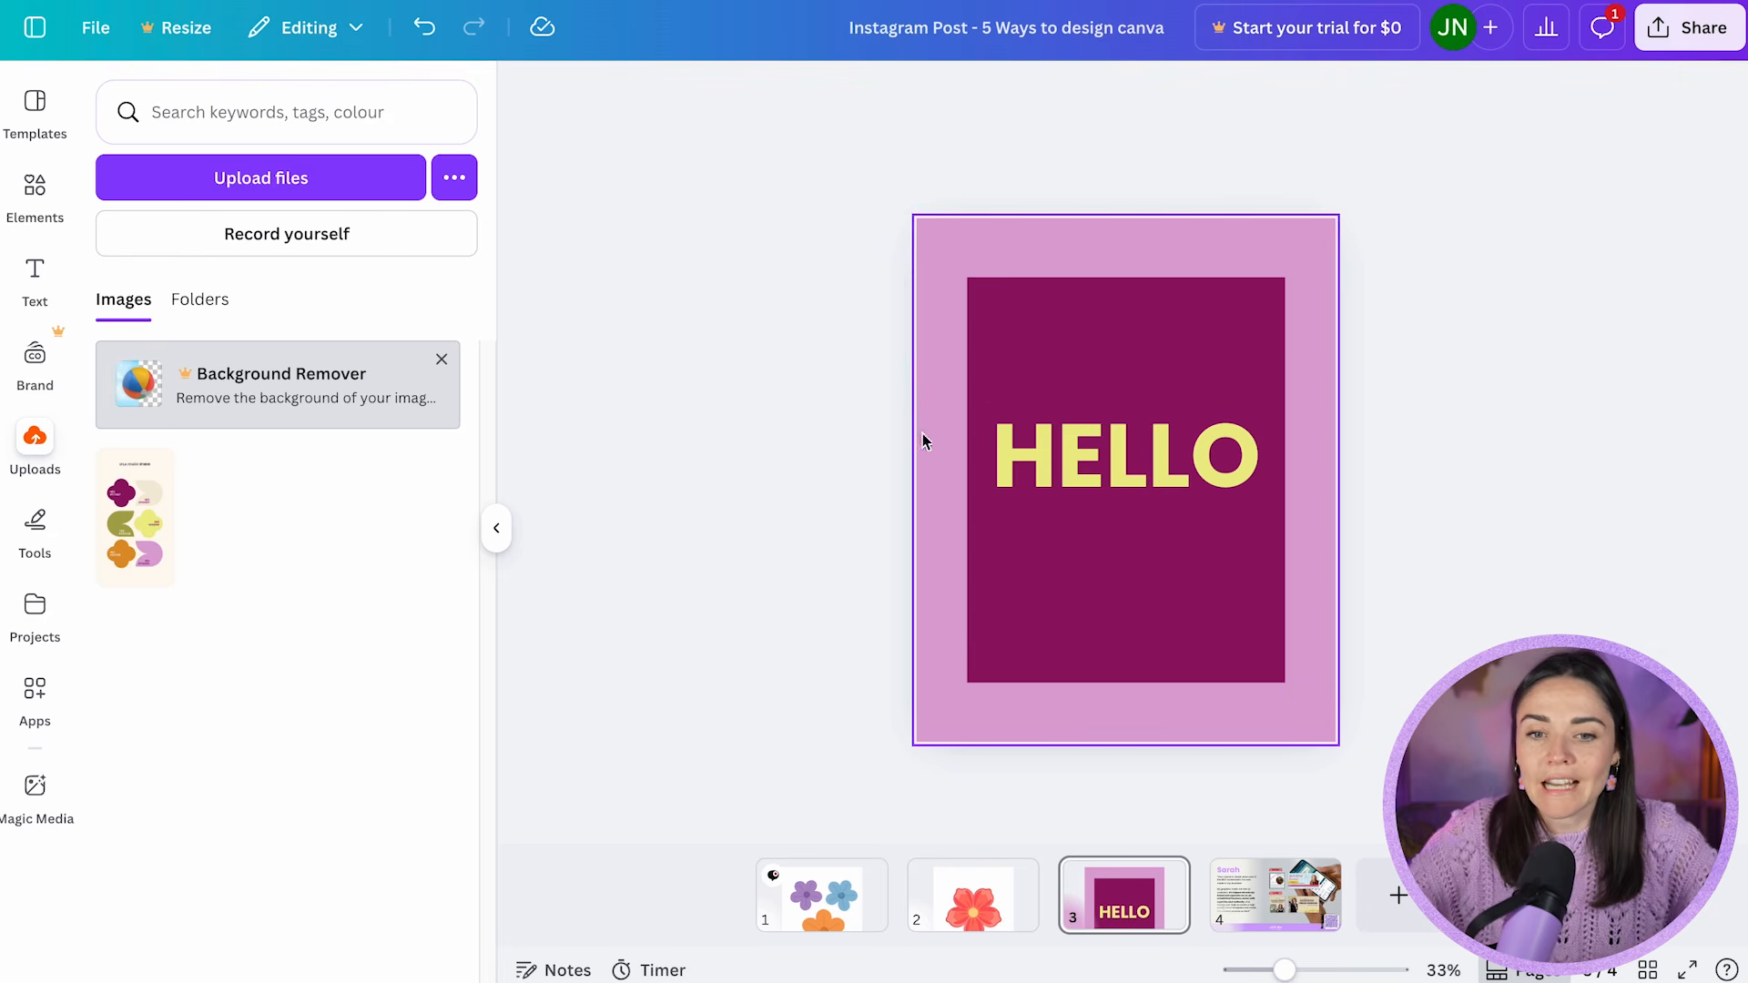
- Search the page background's colour options for purple and examine the matching swatches and suggested palettes
left_click(1026, 729)
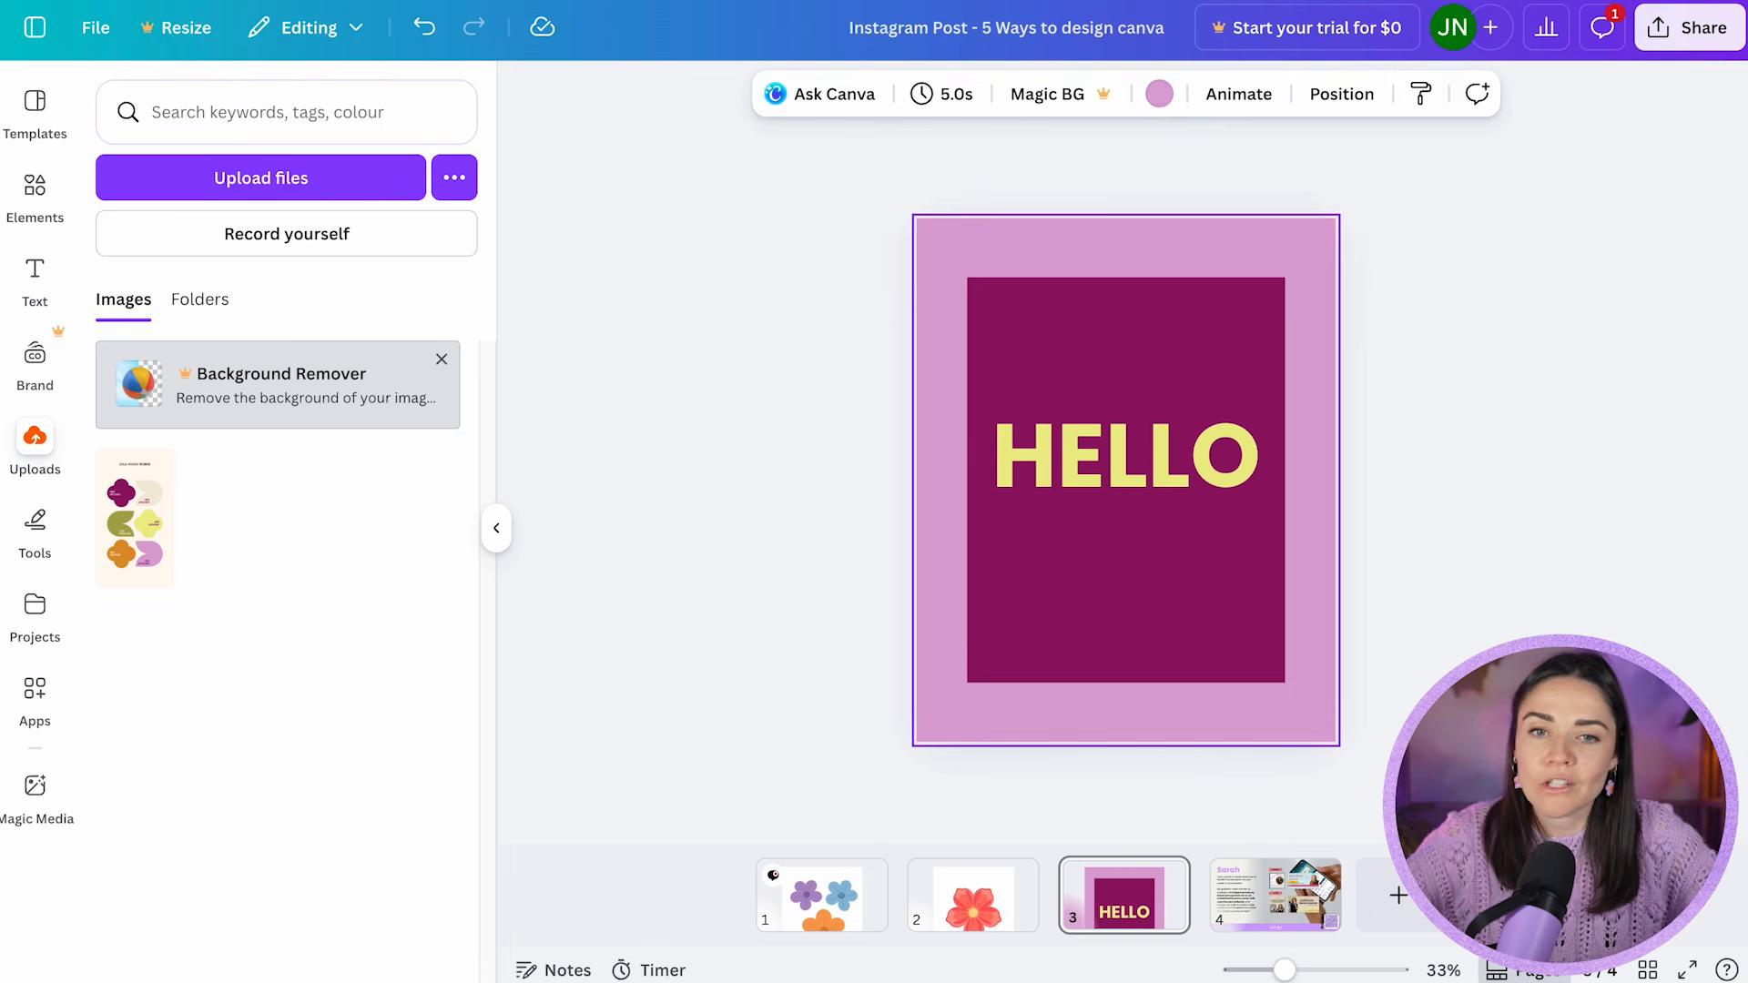
left_click(1158, 98)
scroll(346, 505, "down", 3)
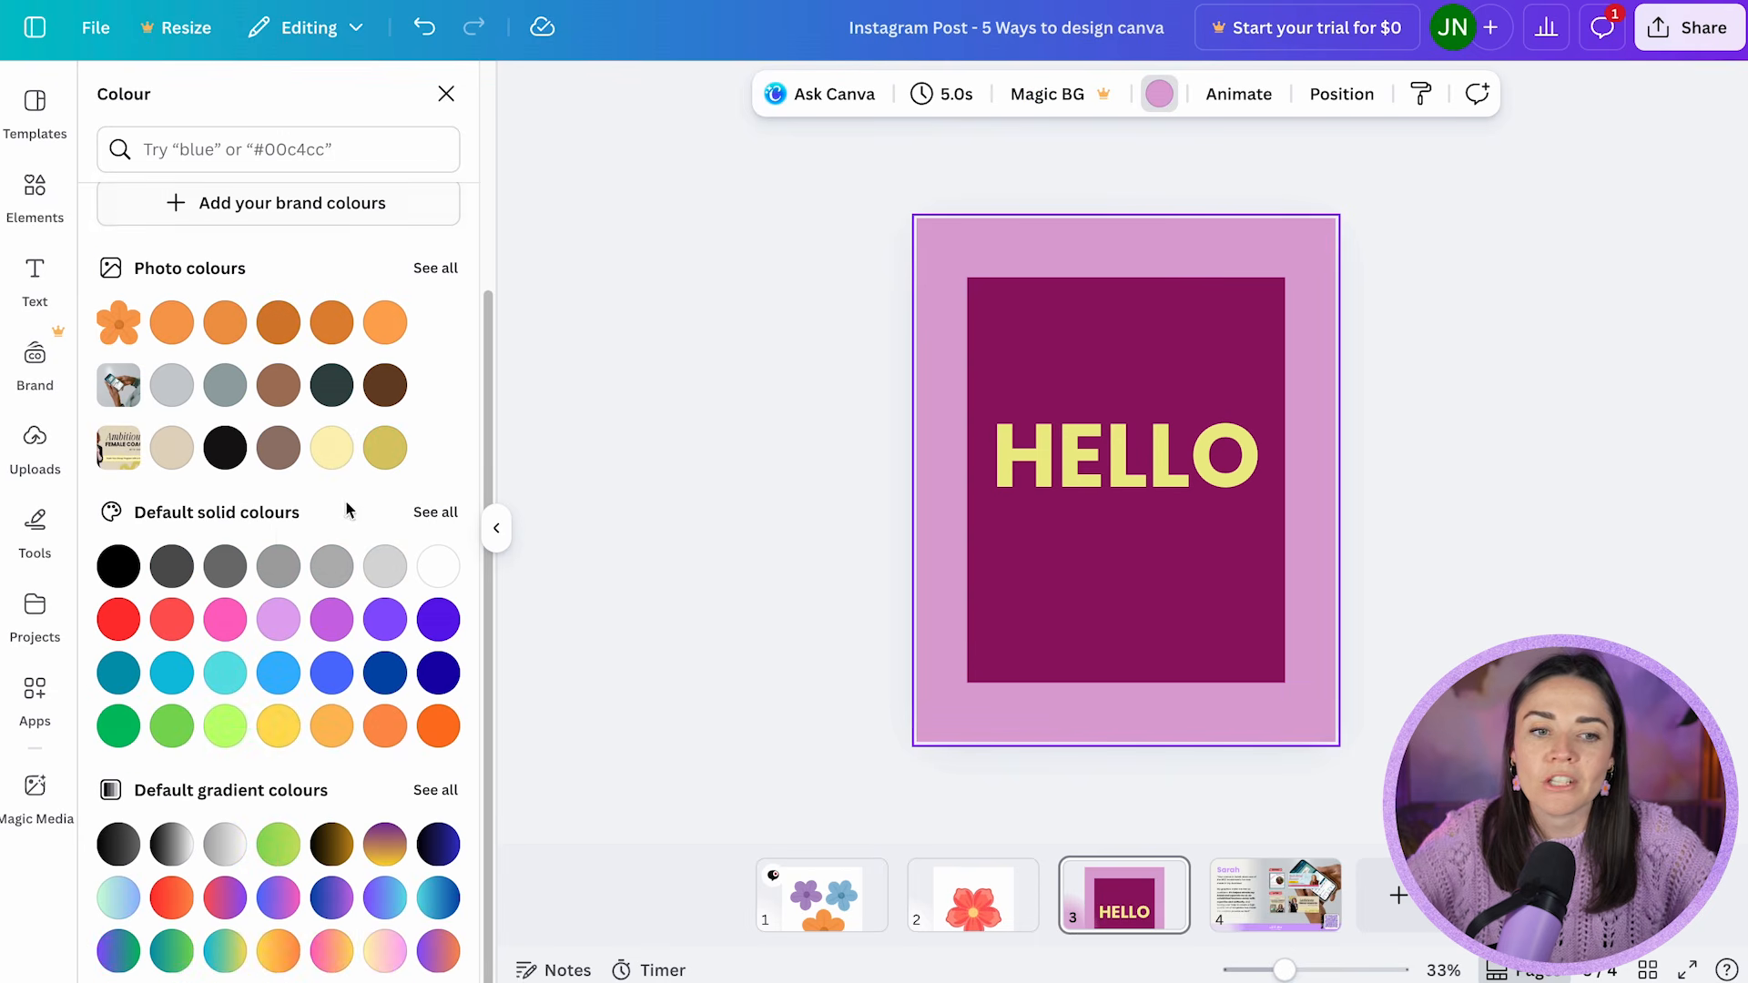
scroll(216, 560, "up", 3)
left_click(247, 168)
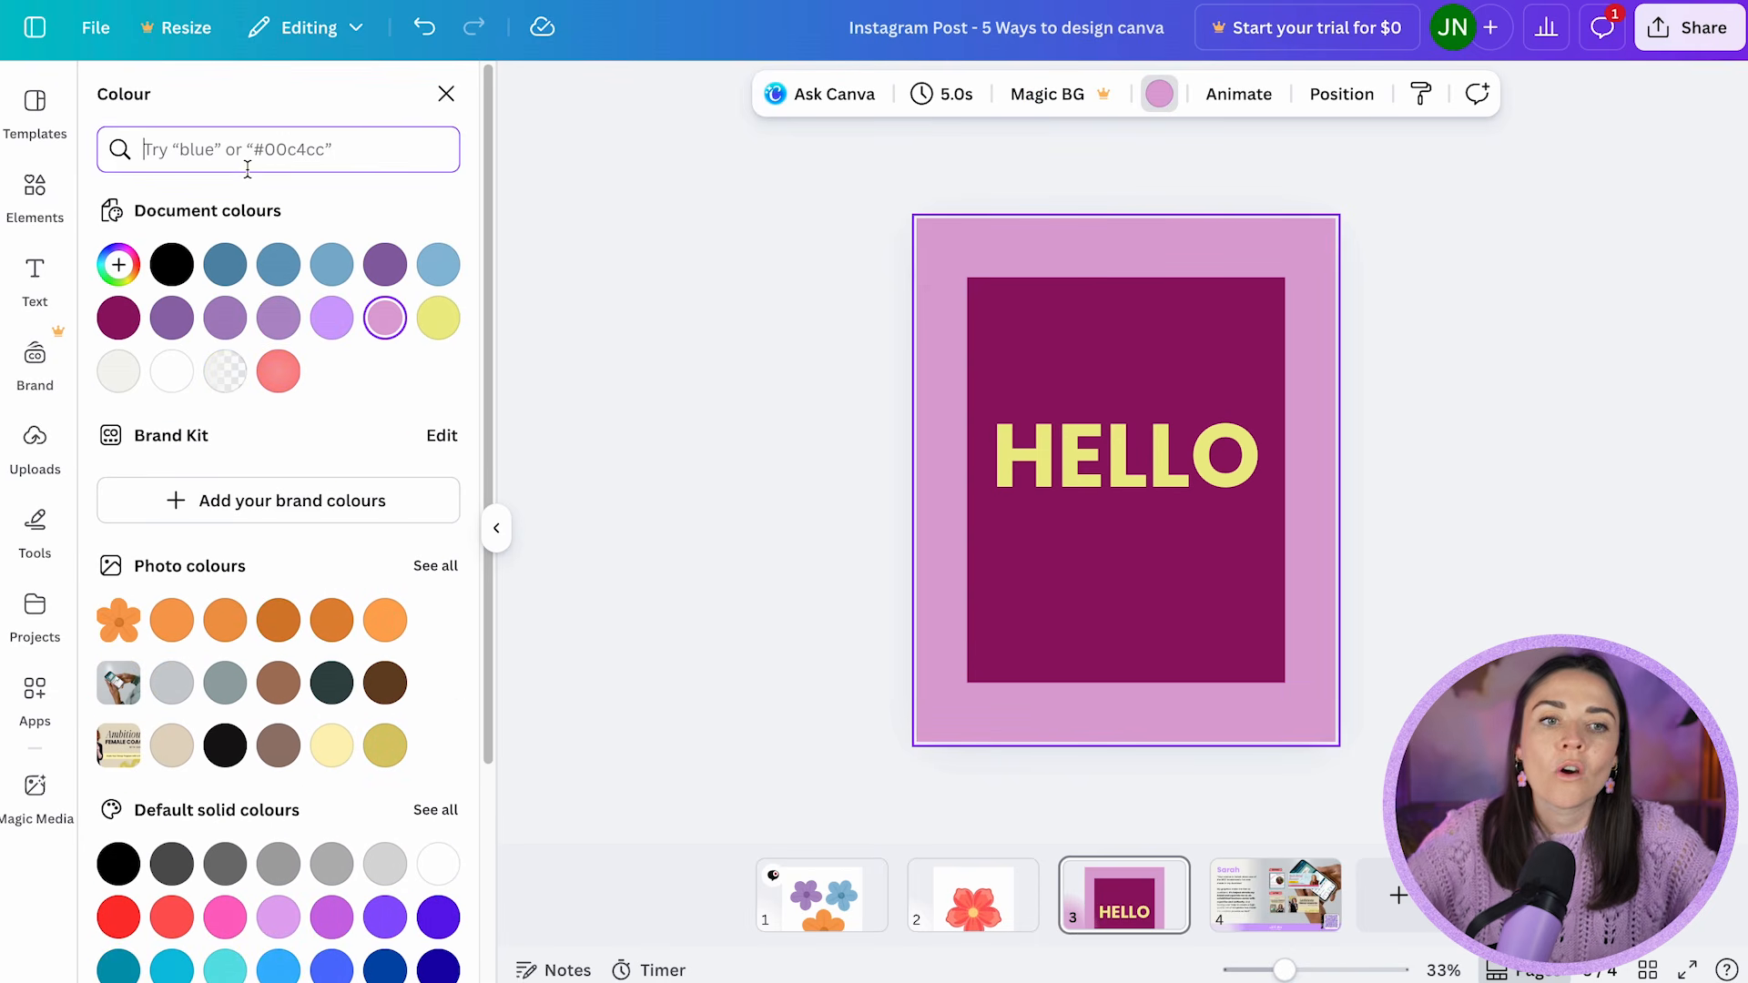
type("purple")
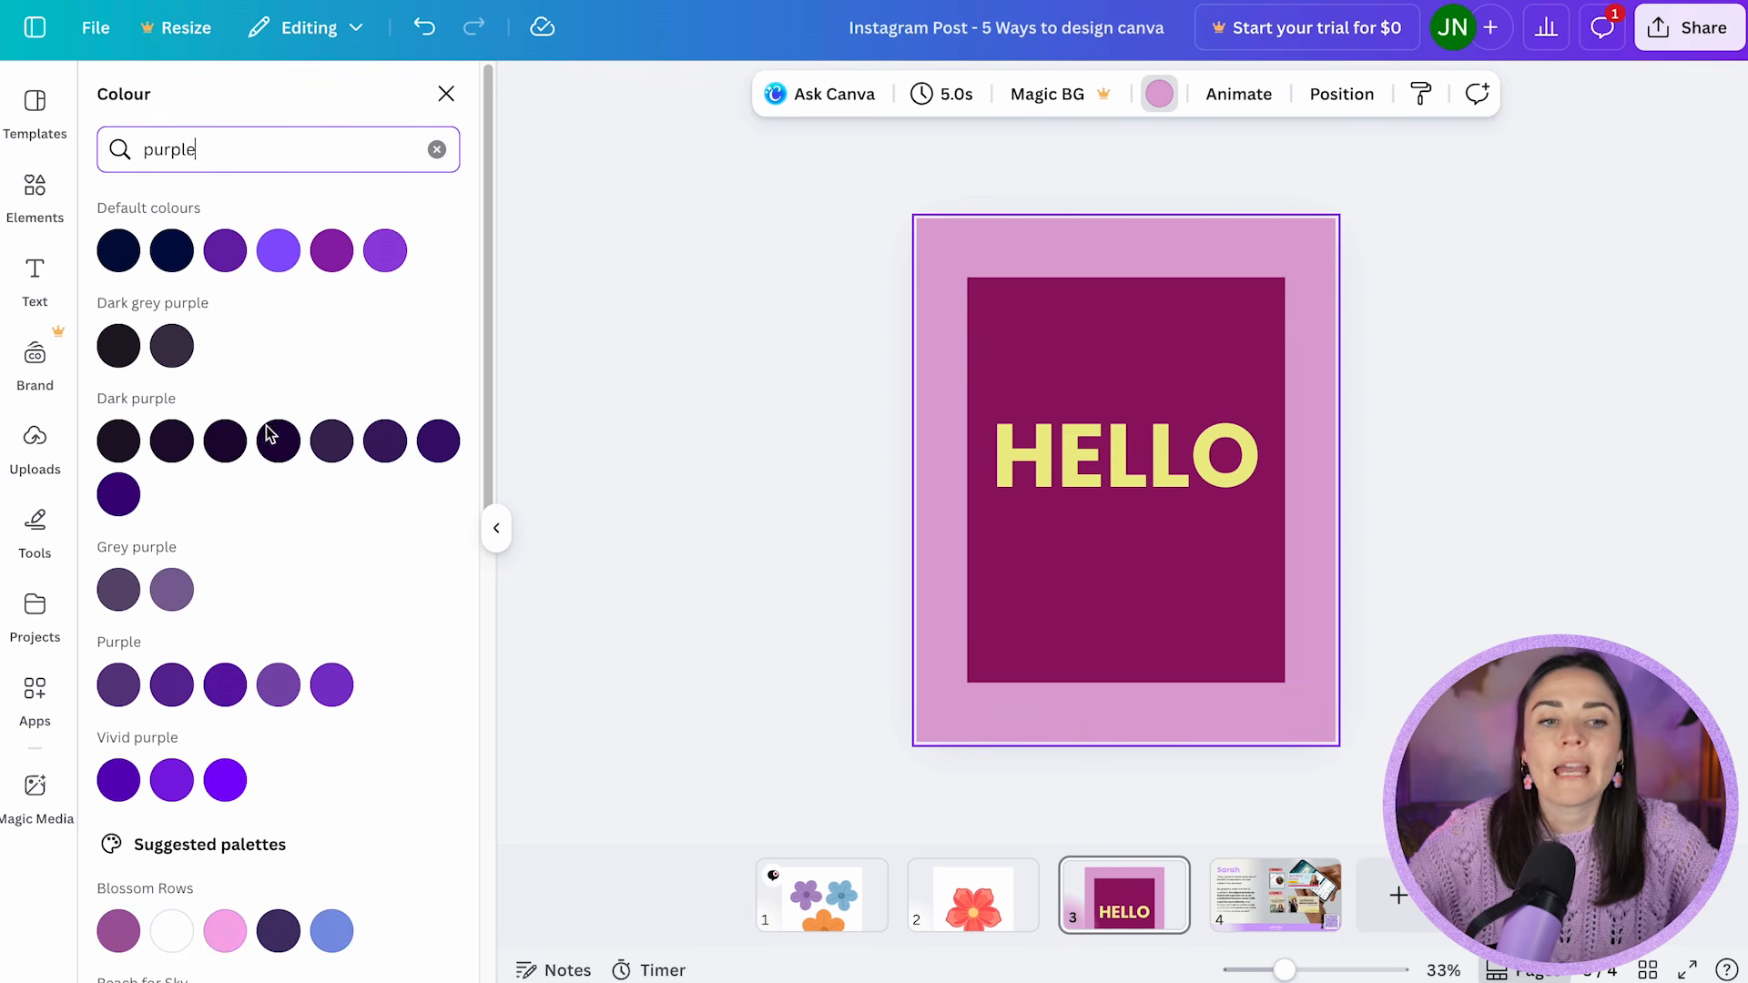
scroll(301, 455, "down", 9)
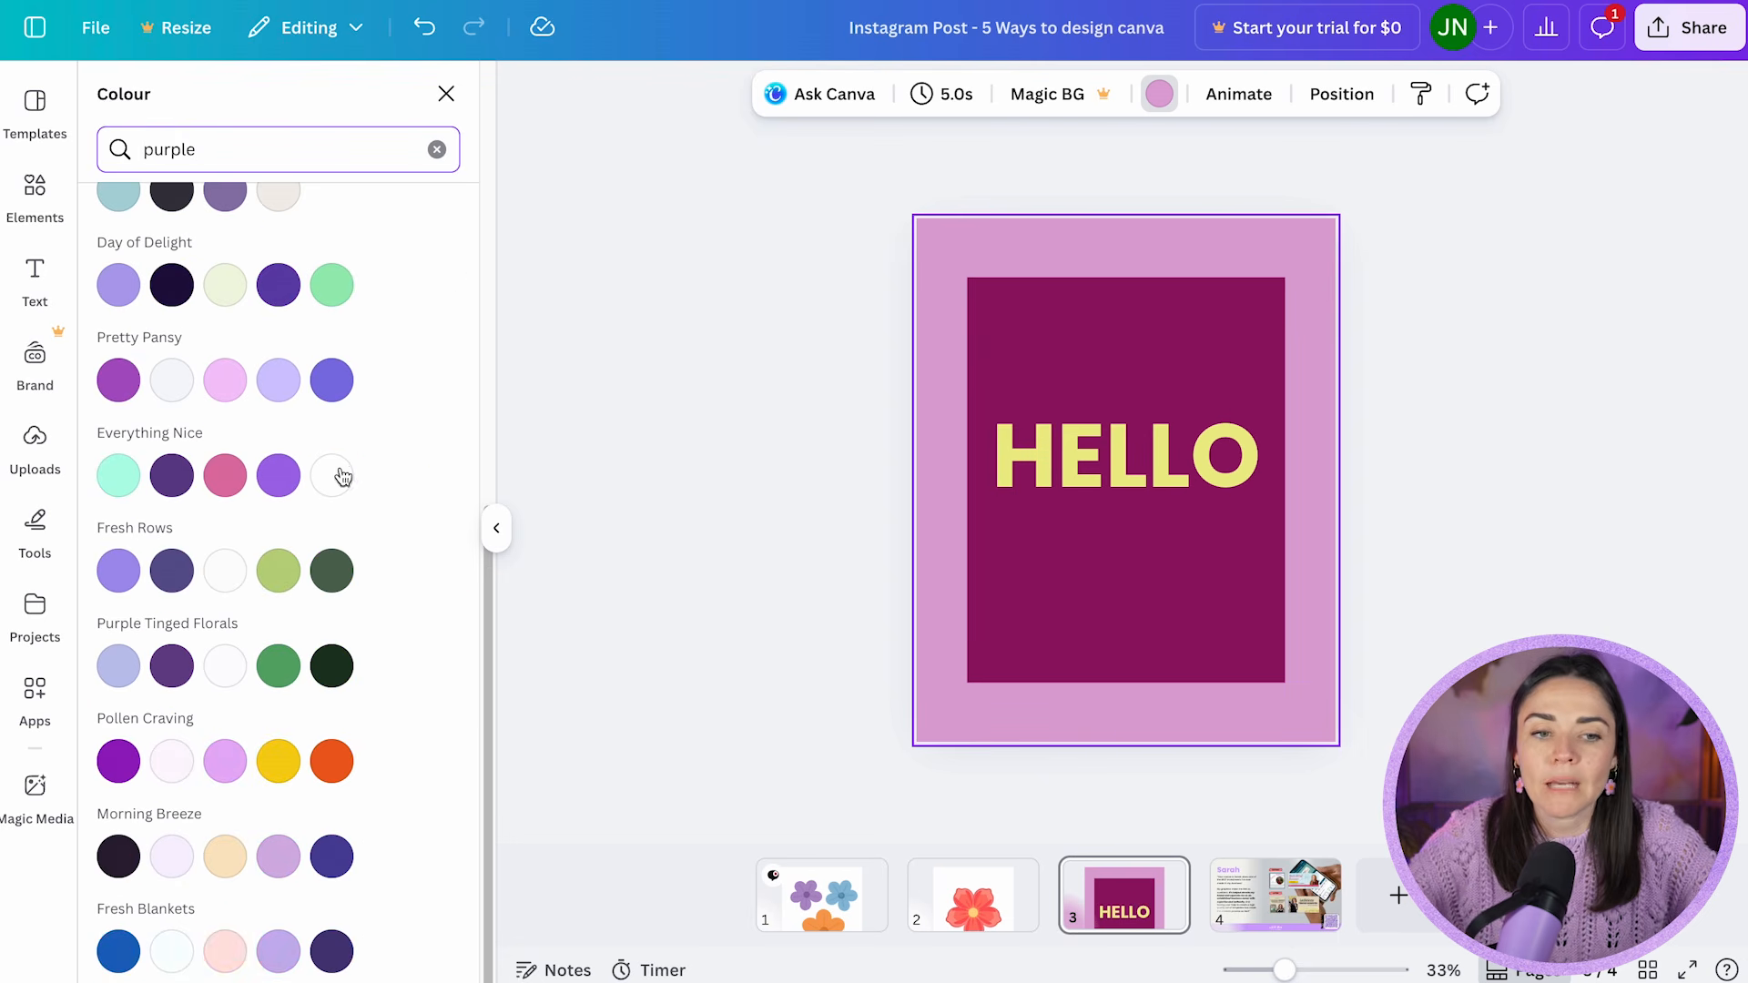
scroll(451, 479, "up", 5)
scroll(450, 480, "up", 5)
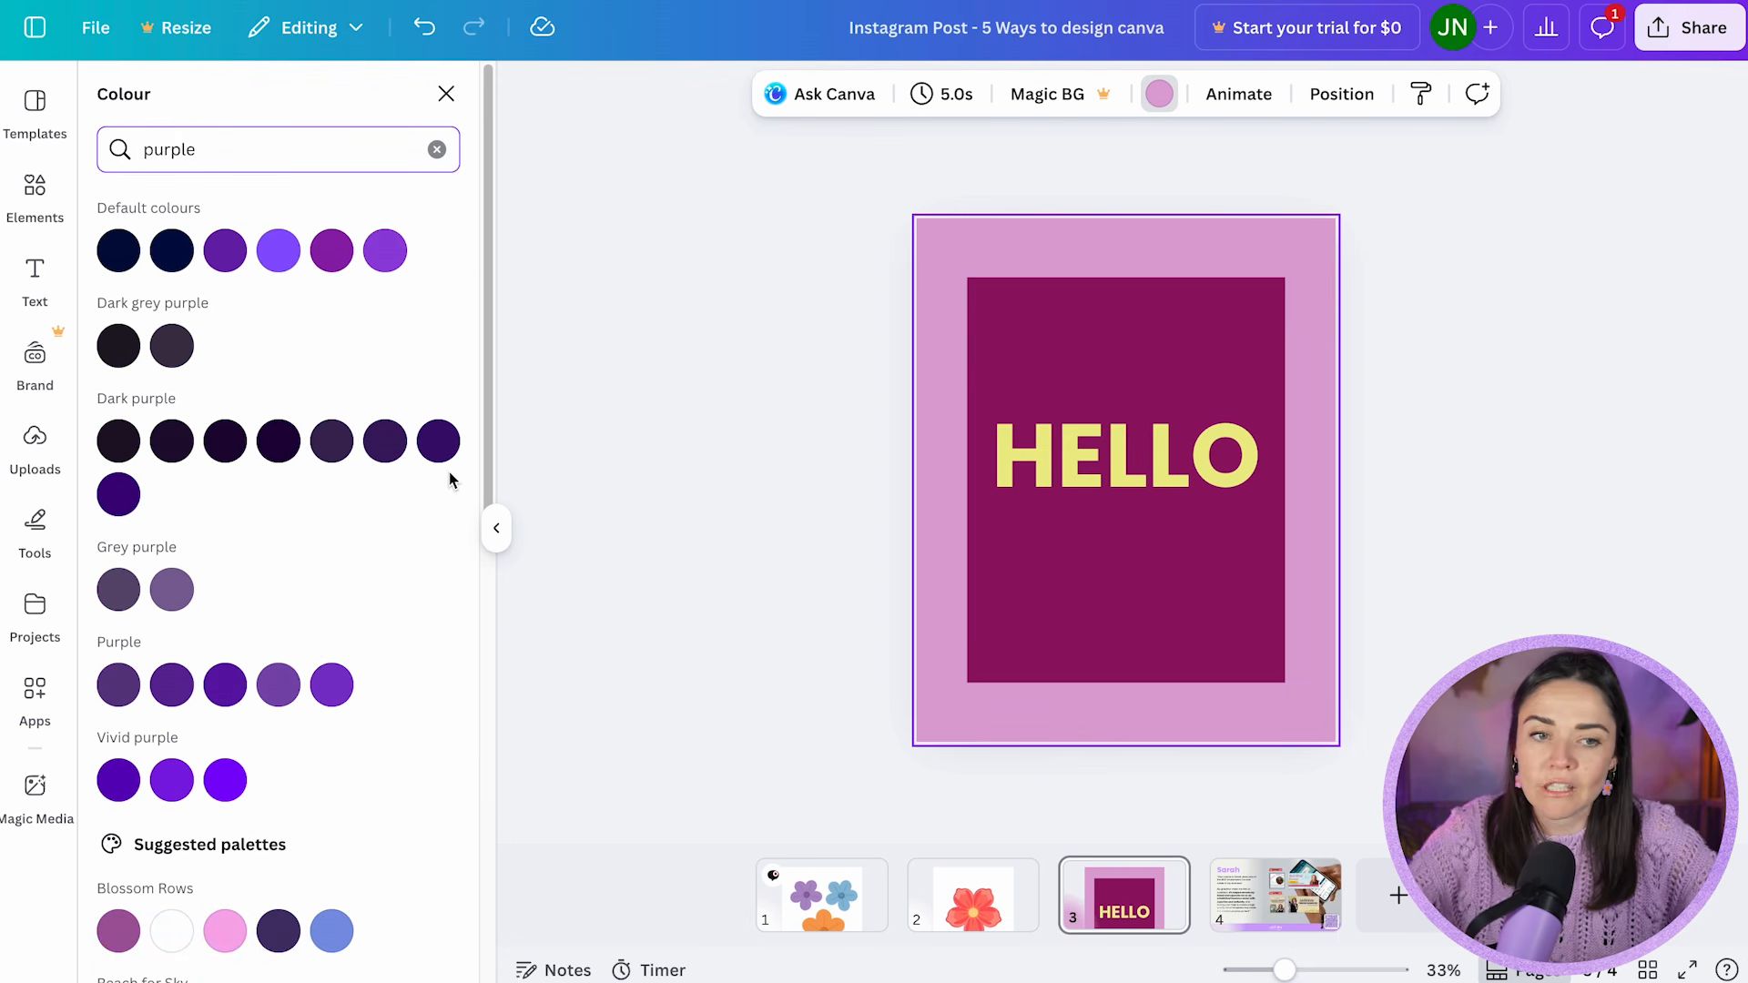
scroll(153, 596, "down", 5)
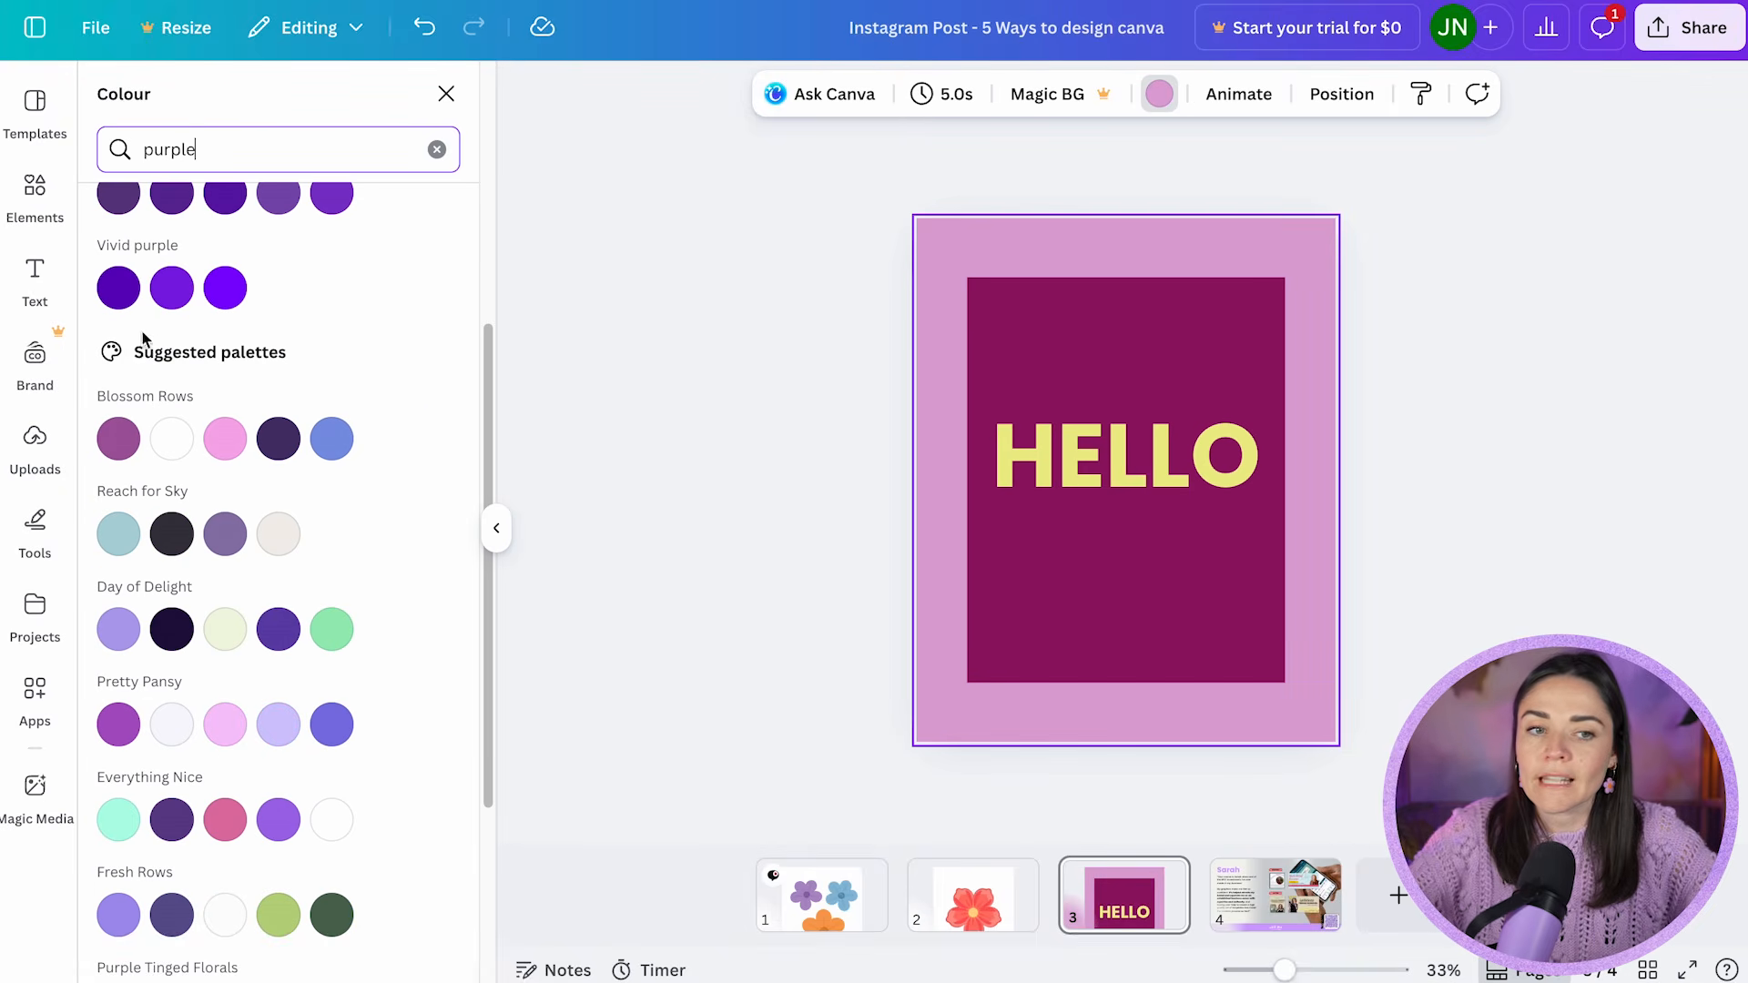
scroll(184, 303, "down", 3)
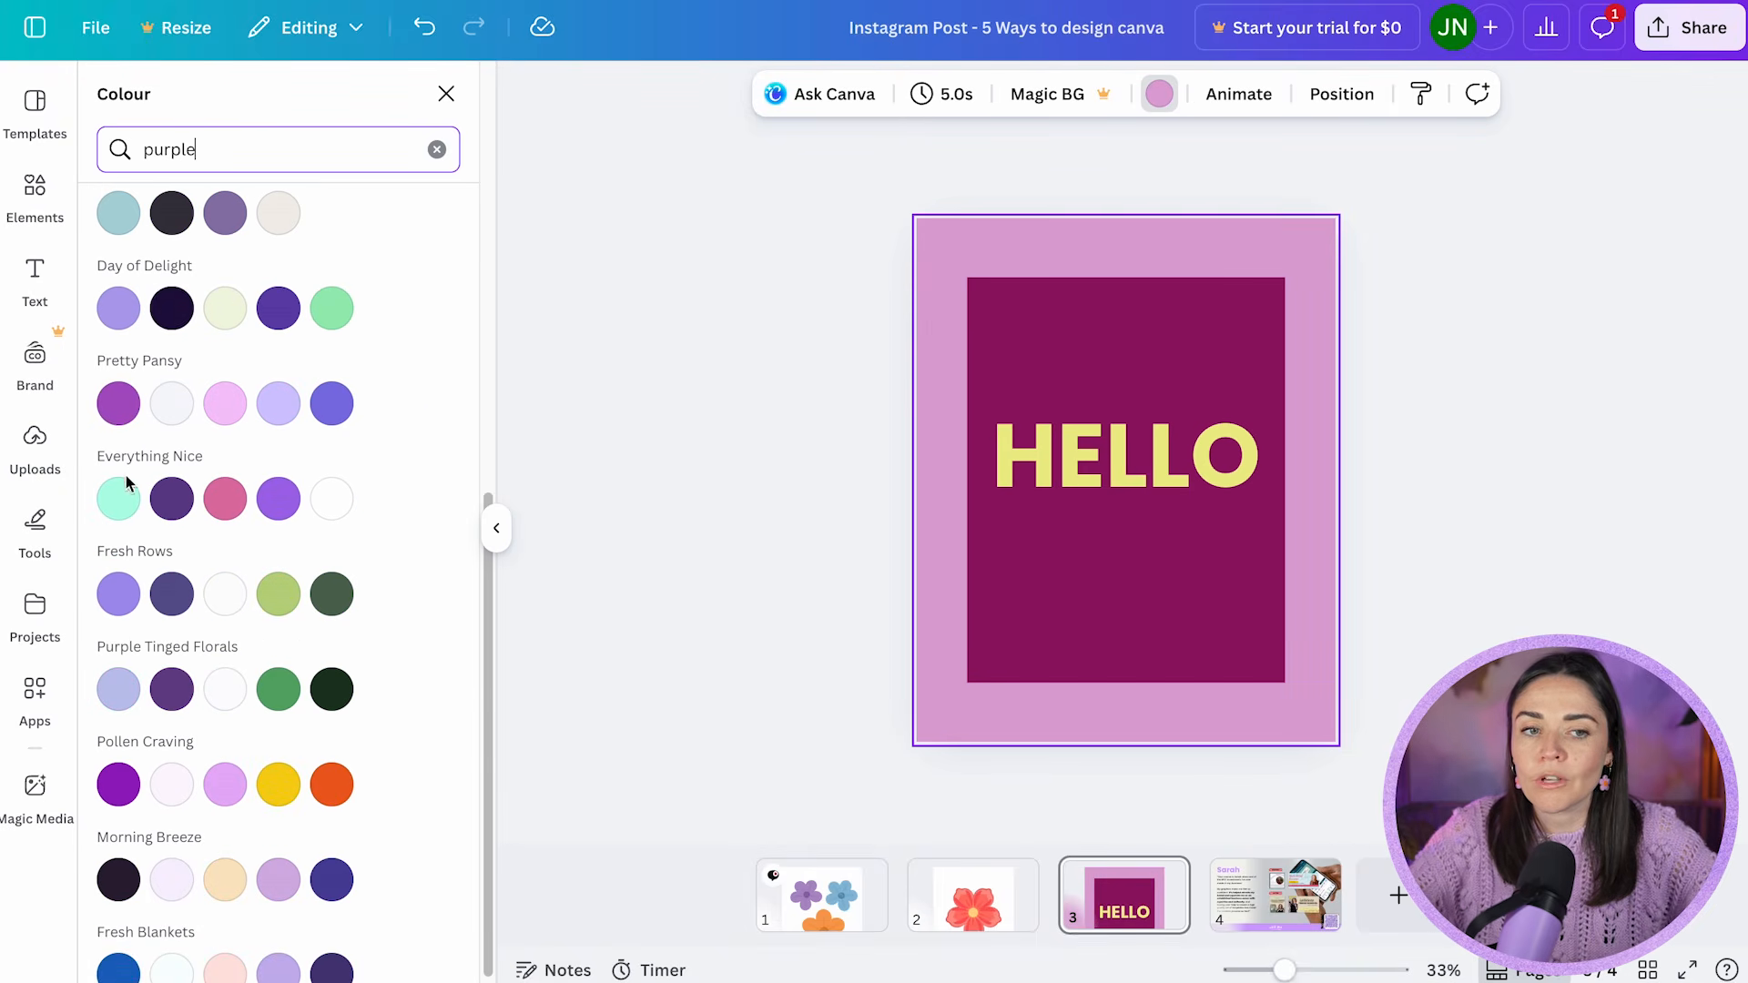
scroll(398, 546, "down", 1)
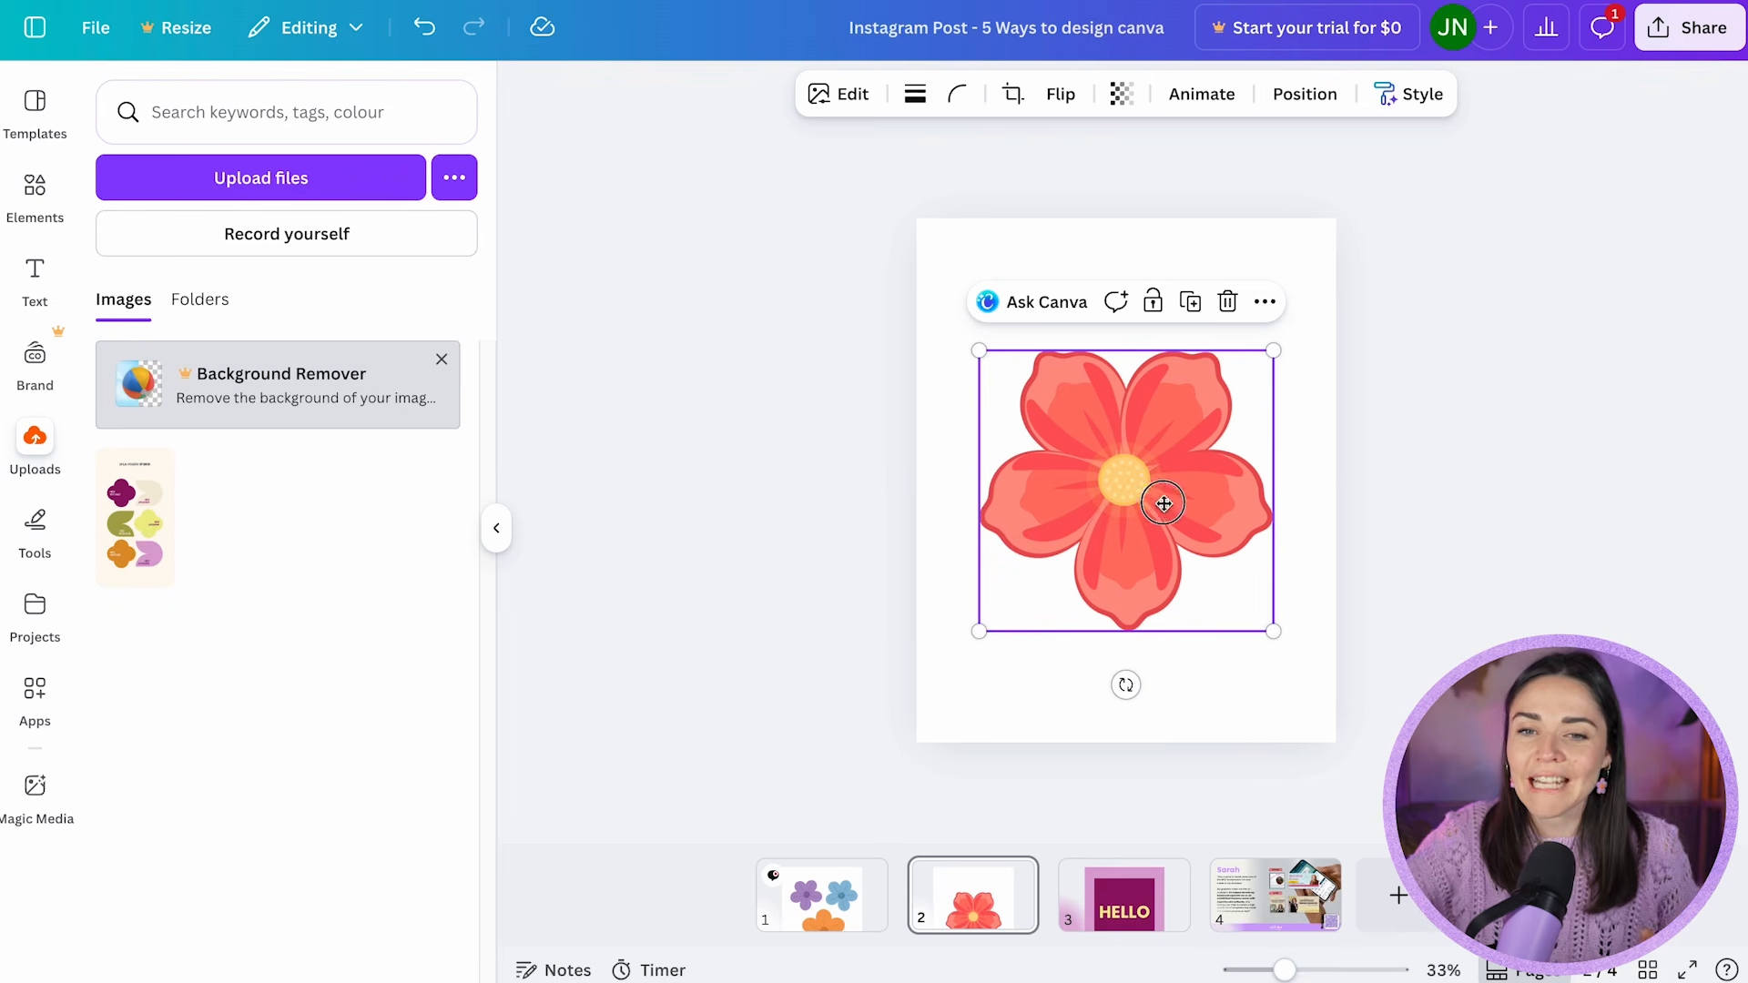
- Shift the hue of the red petals to -80 in the colour adjustments of the flower graphic on page 2
left_click_drag(1162, 500, 1162, 508)
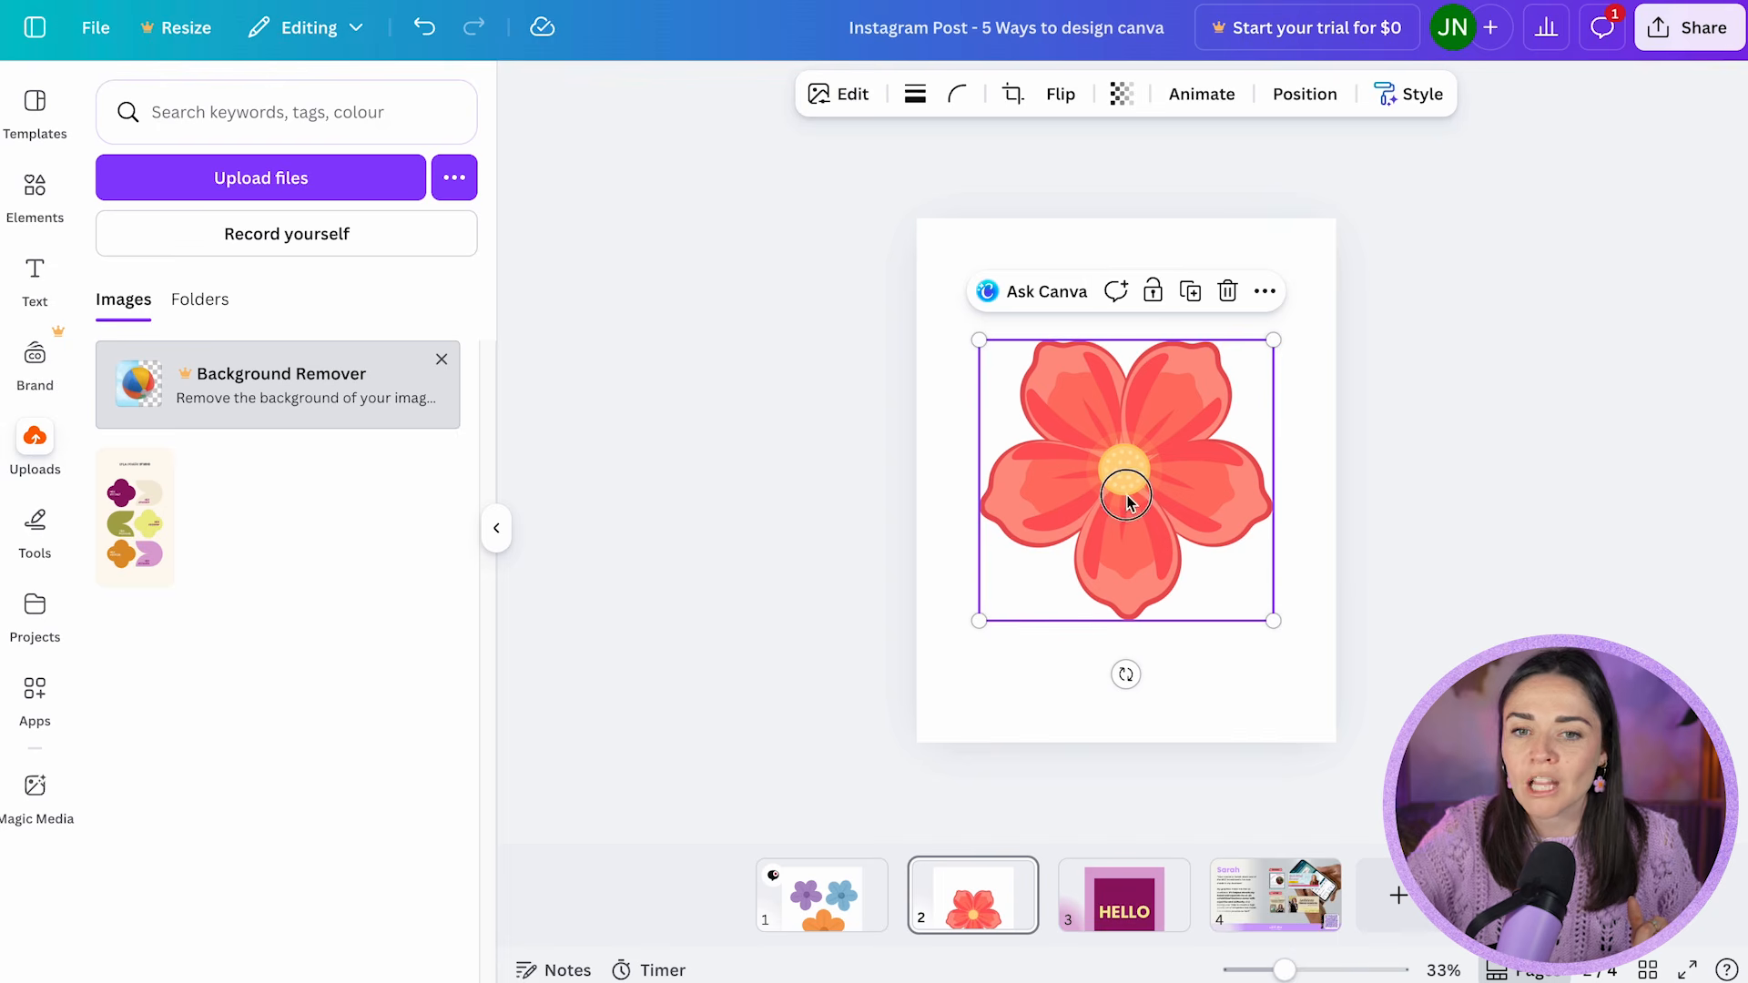
left_click(838, 94)
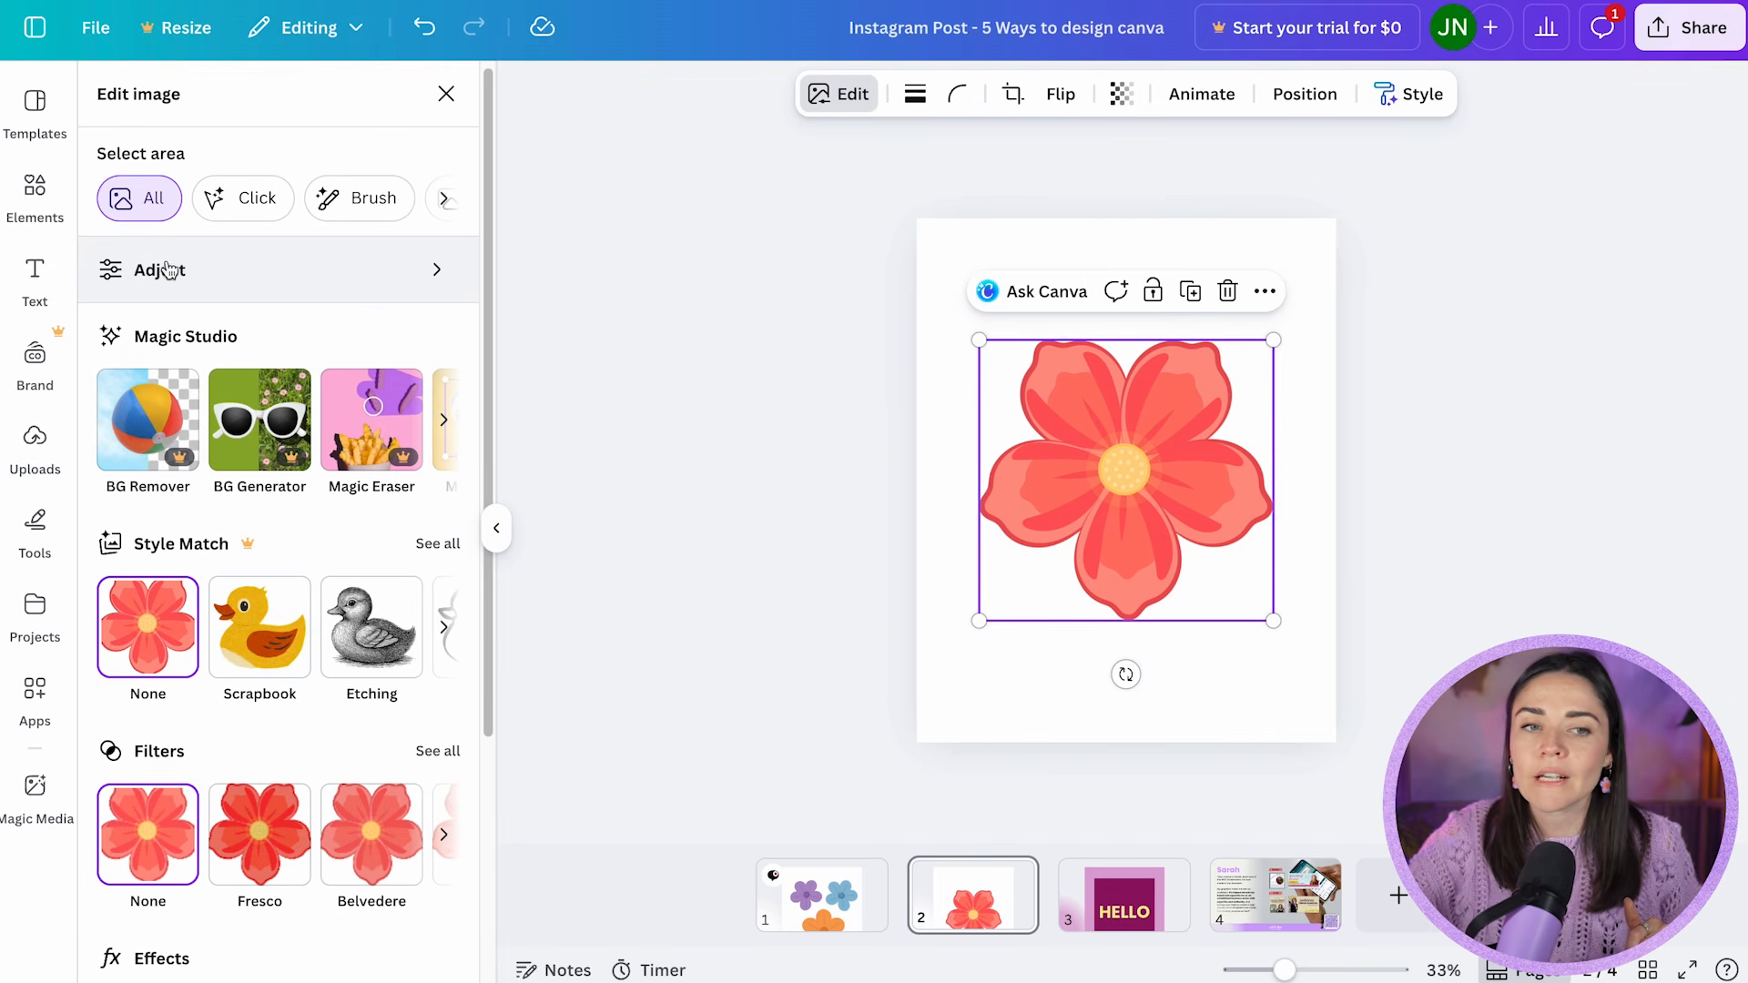
left_click(312, 262)
scroll(345, 342, "down", 9)
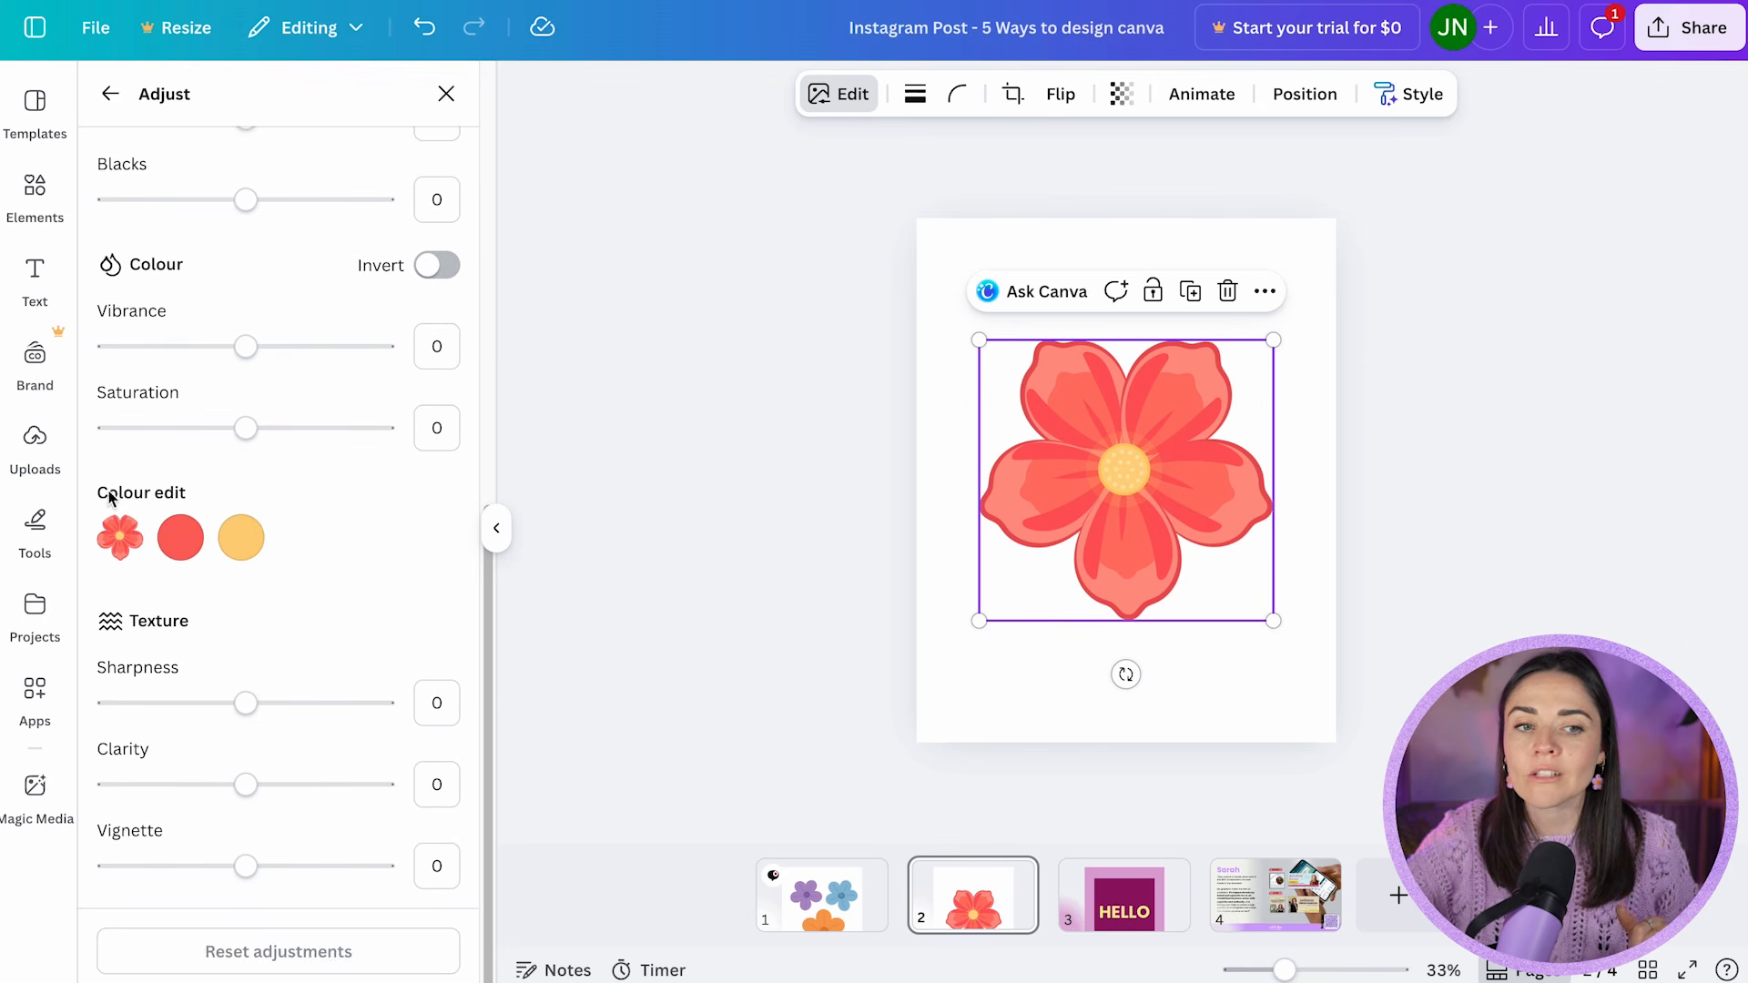
left_click(183, 547)
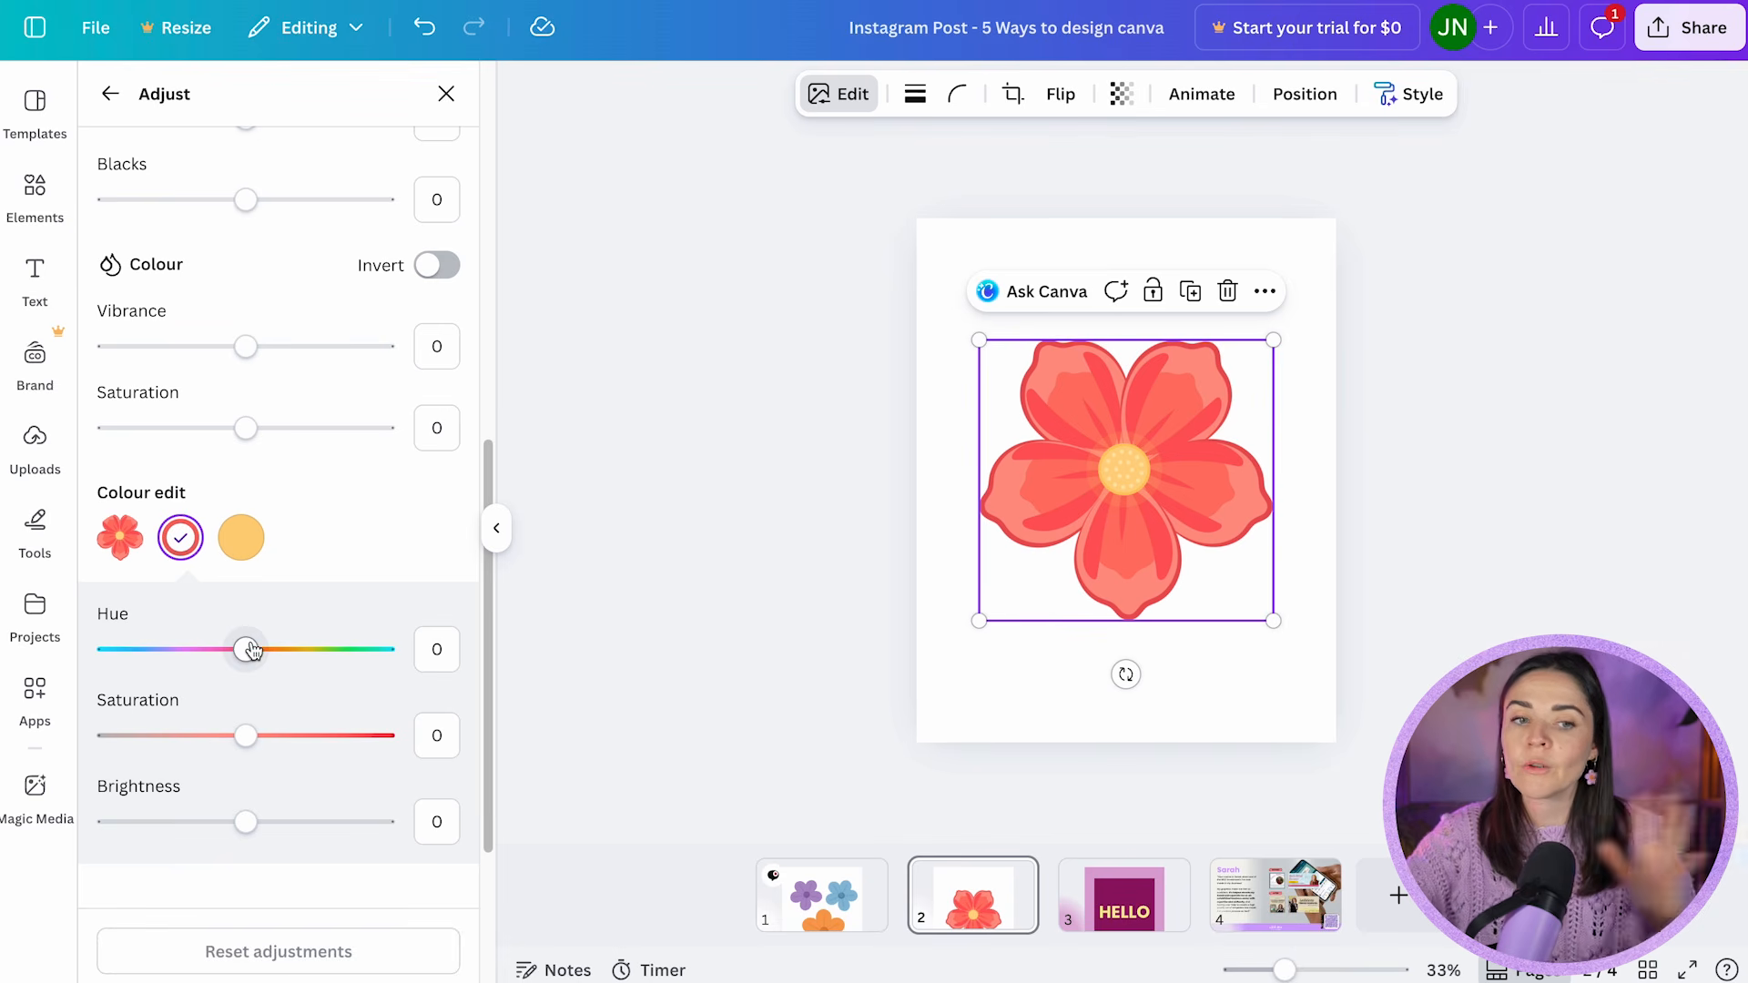
left_click_drag(252, 667, 137, 658)
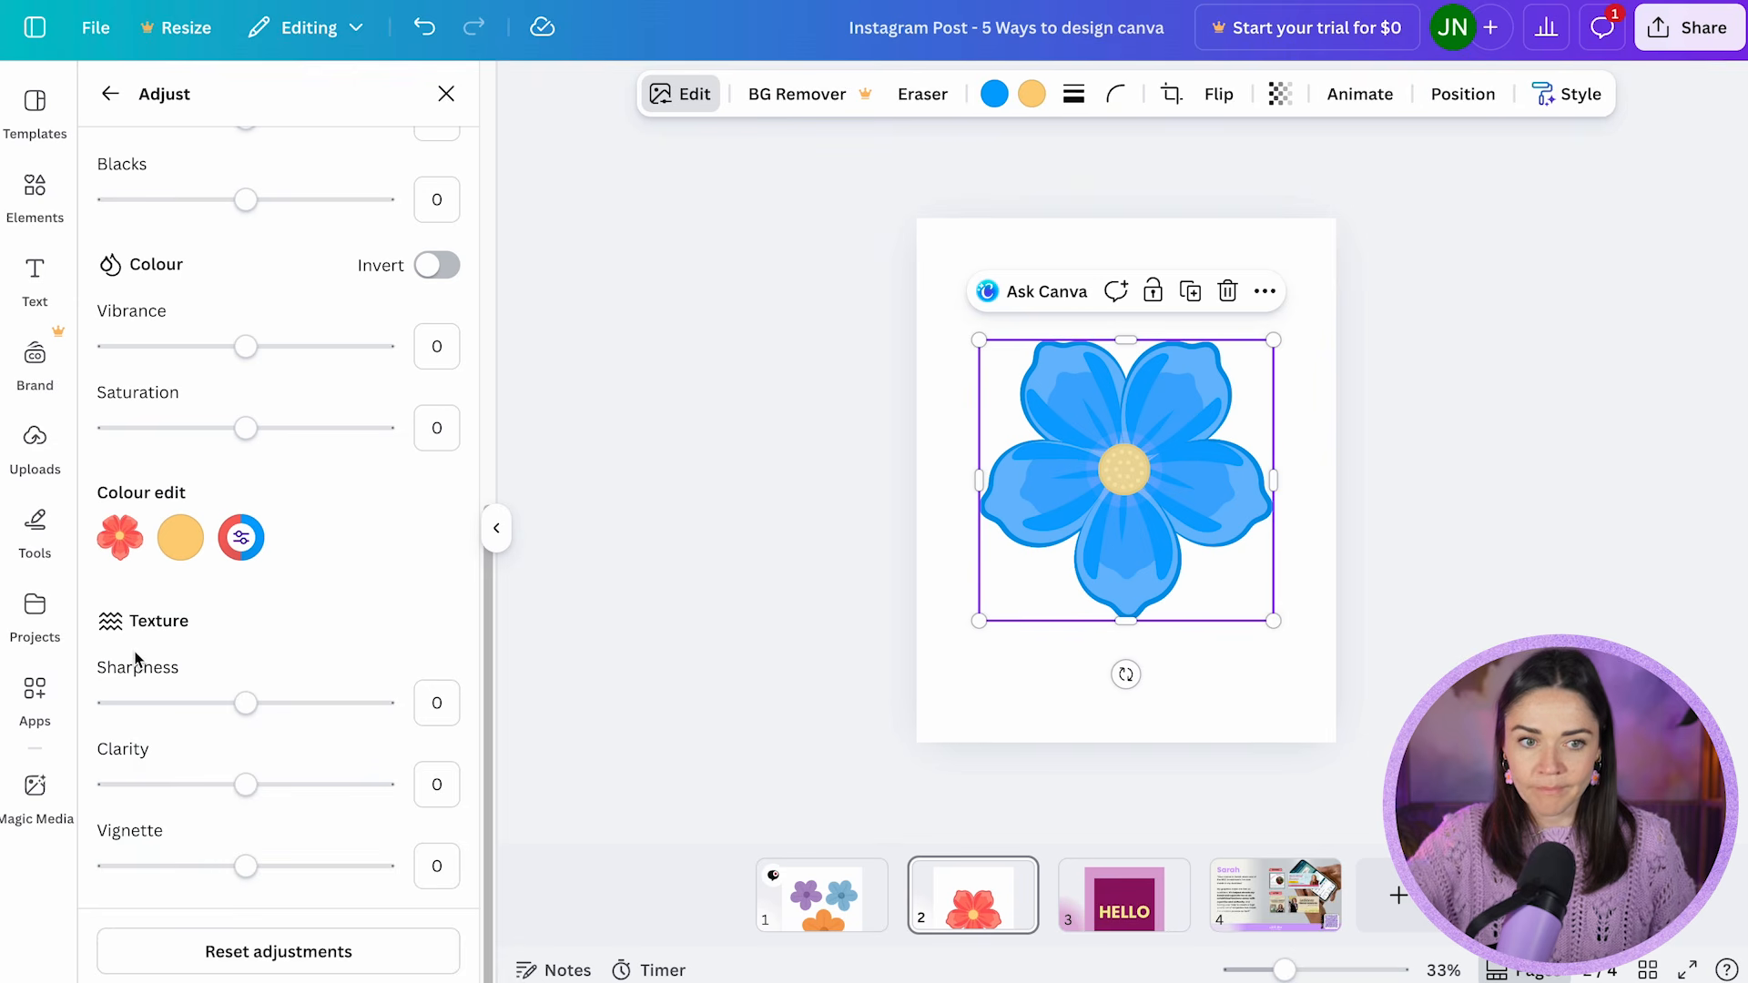
left_click(246, 553)
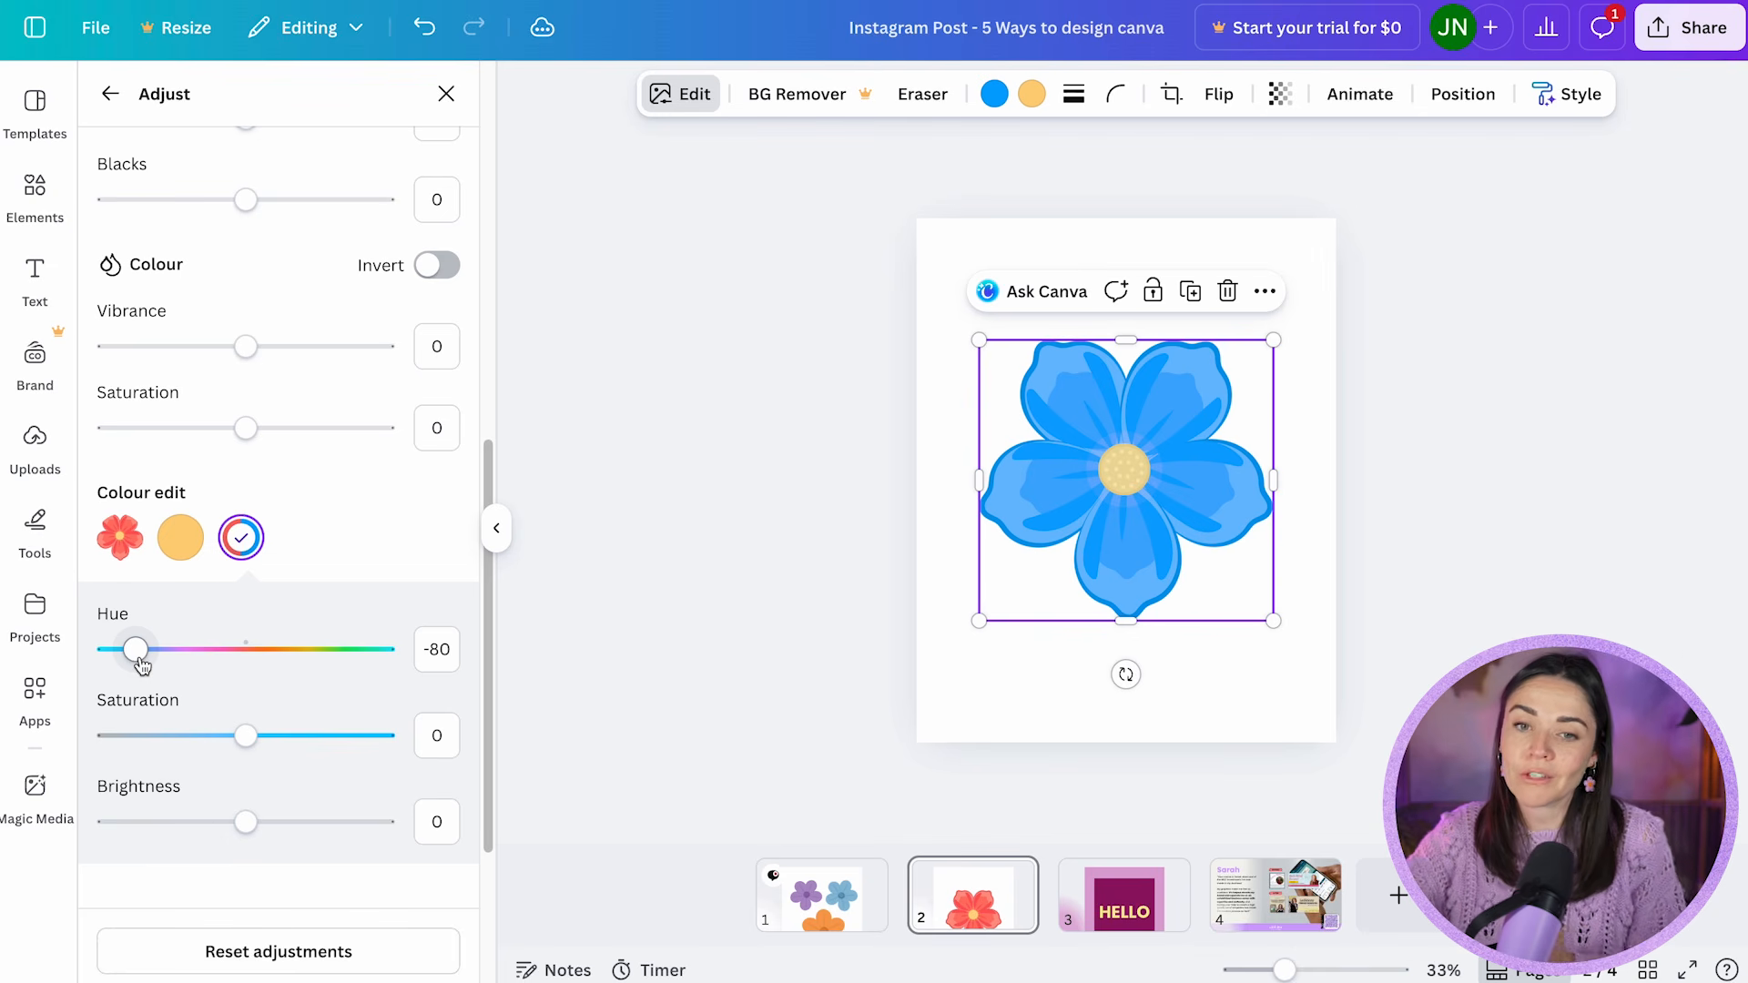
- Set the hue of the flower's yellow centre to -35 and the hue of its petals to -47
left_click(181, 537)
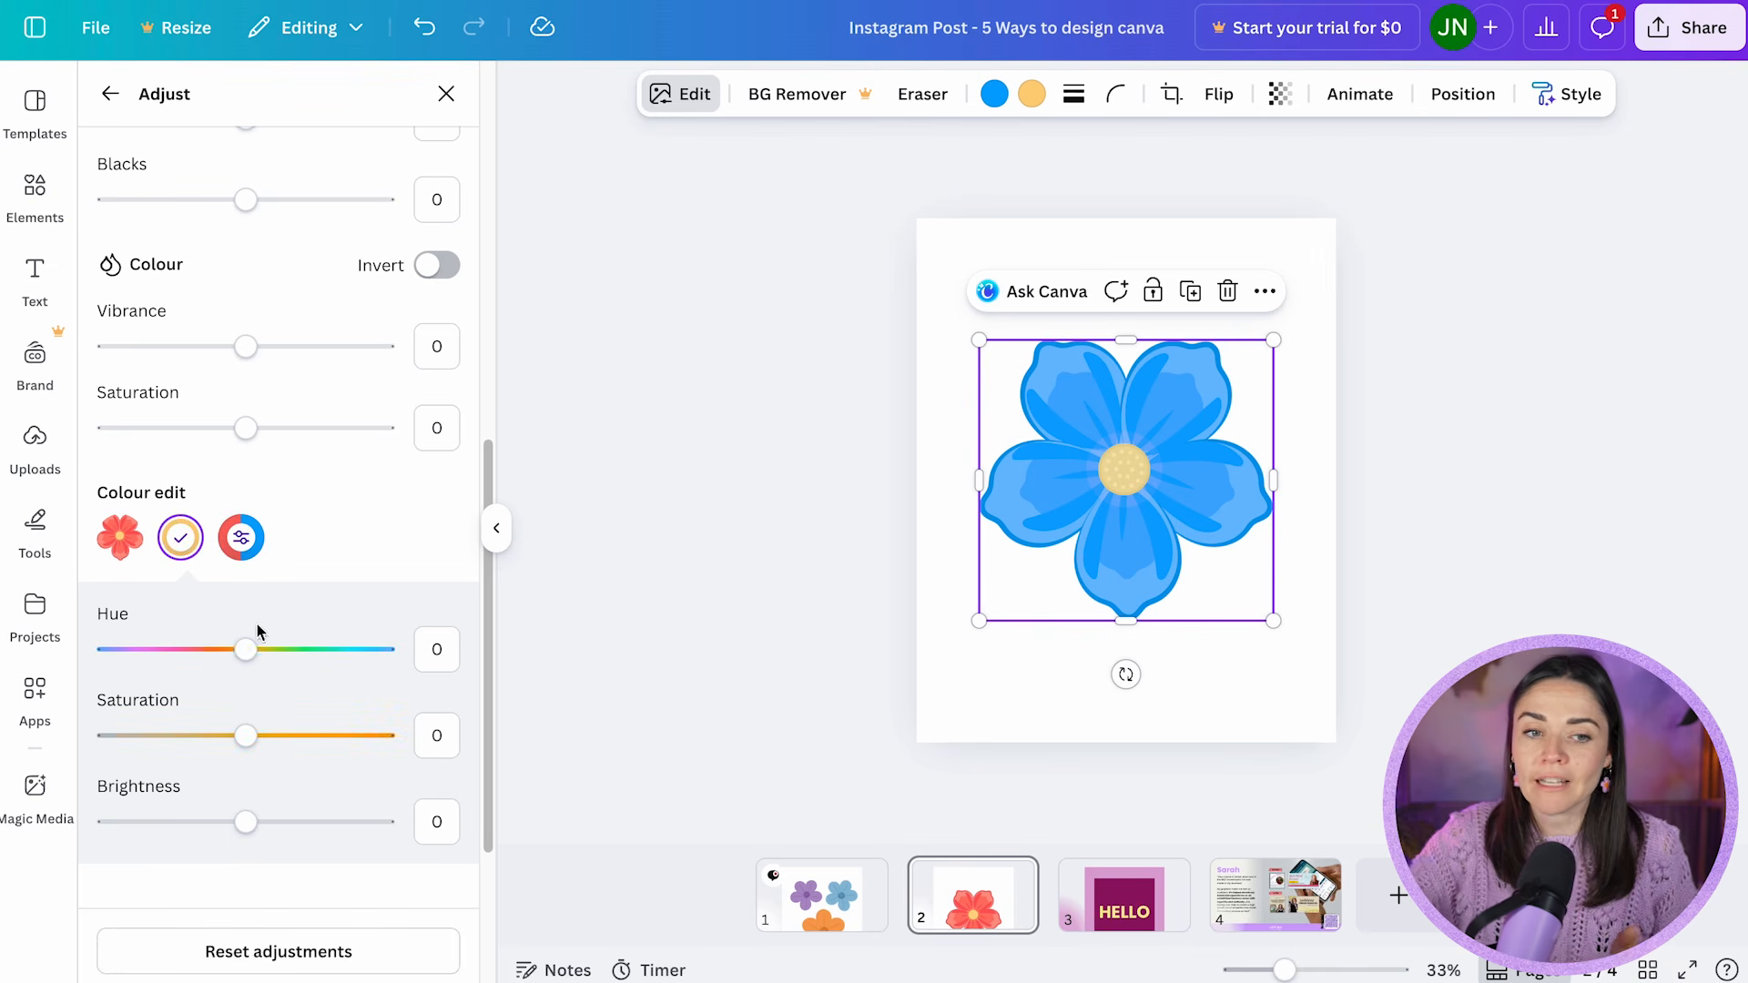
left_click_drag(247, 659, 199, 659)
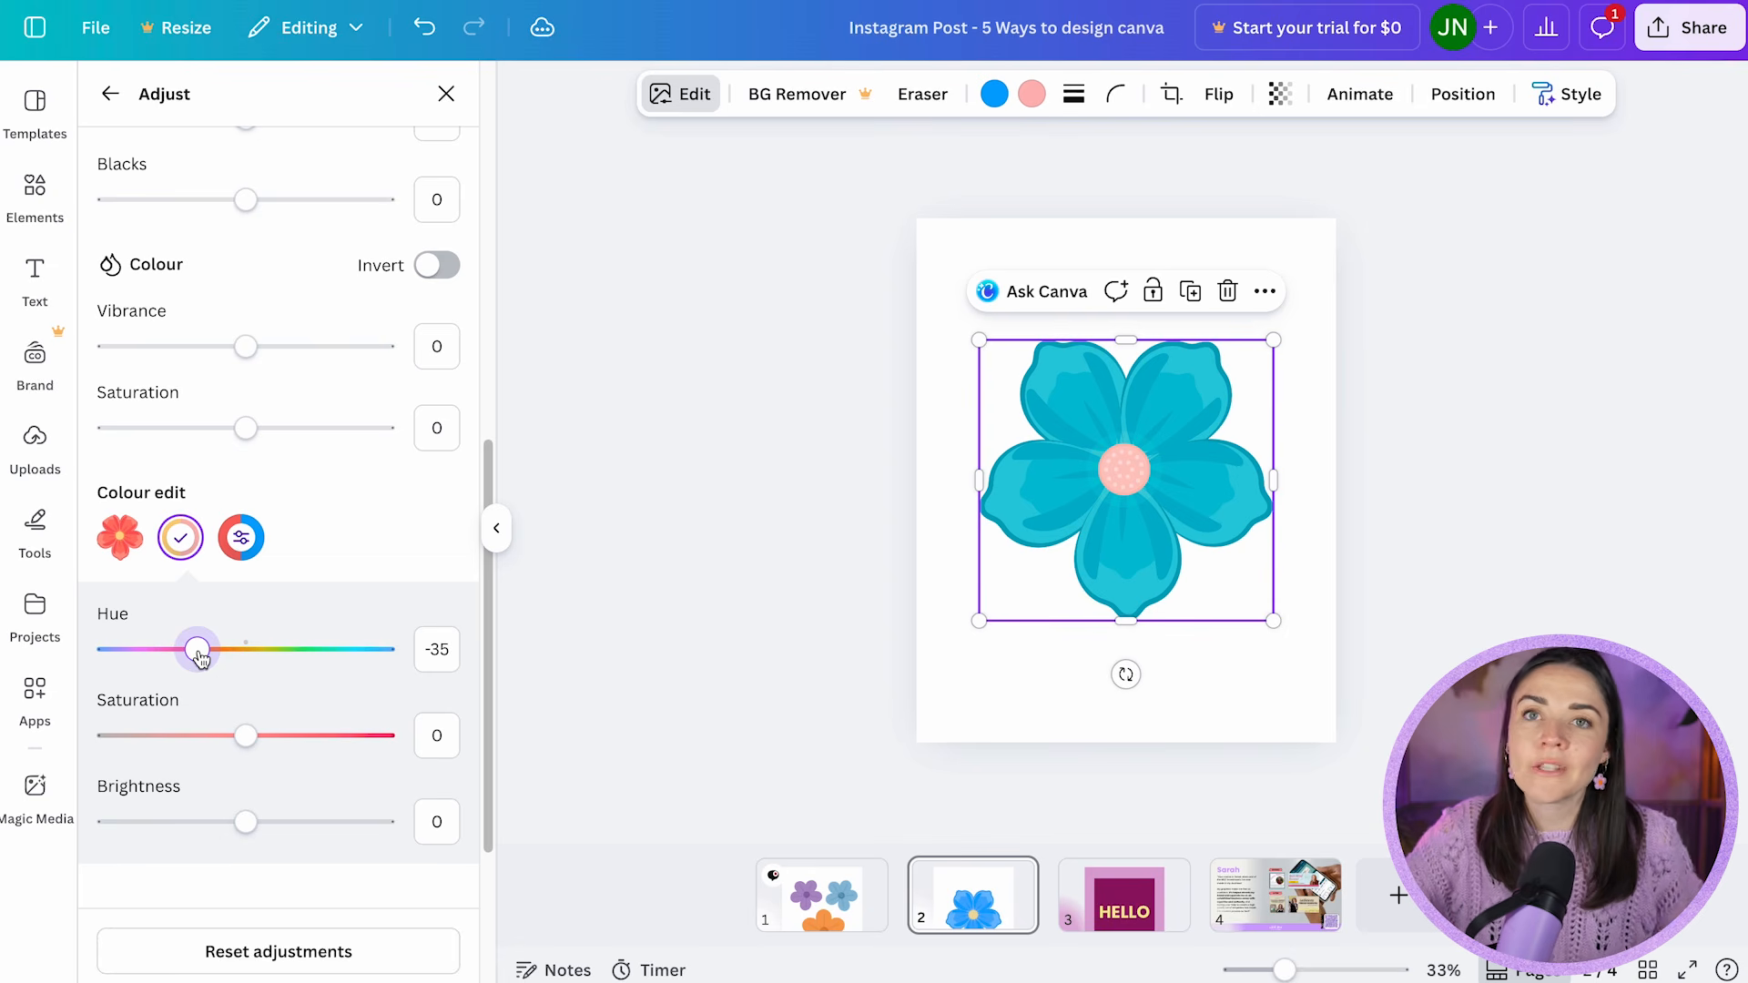
mouse_move(201, 659)
left_mouse_down()
mouse_move(372, 659)
mouse_move(117, 662)
mouse_move(324, 663)
mouse_move(160, 657)
mouse_move(241, 657)
mouse_move(160, 649)
mouse_move(181, 652)
left_mouse_up()
left_click(240, 557)
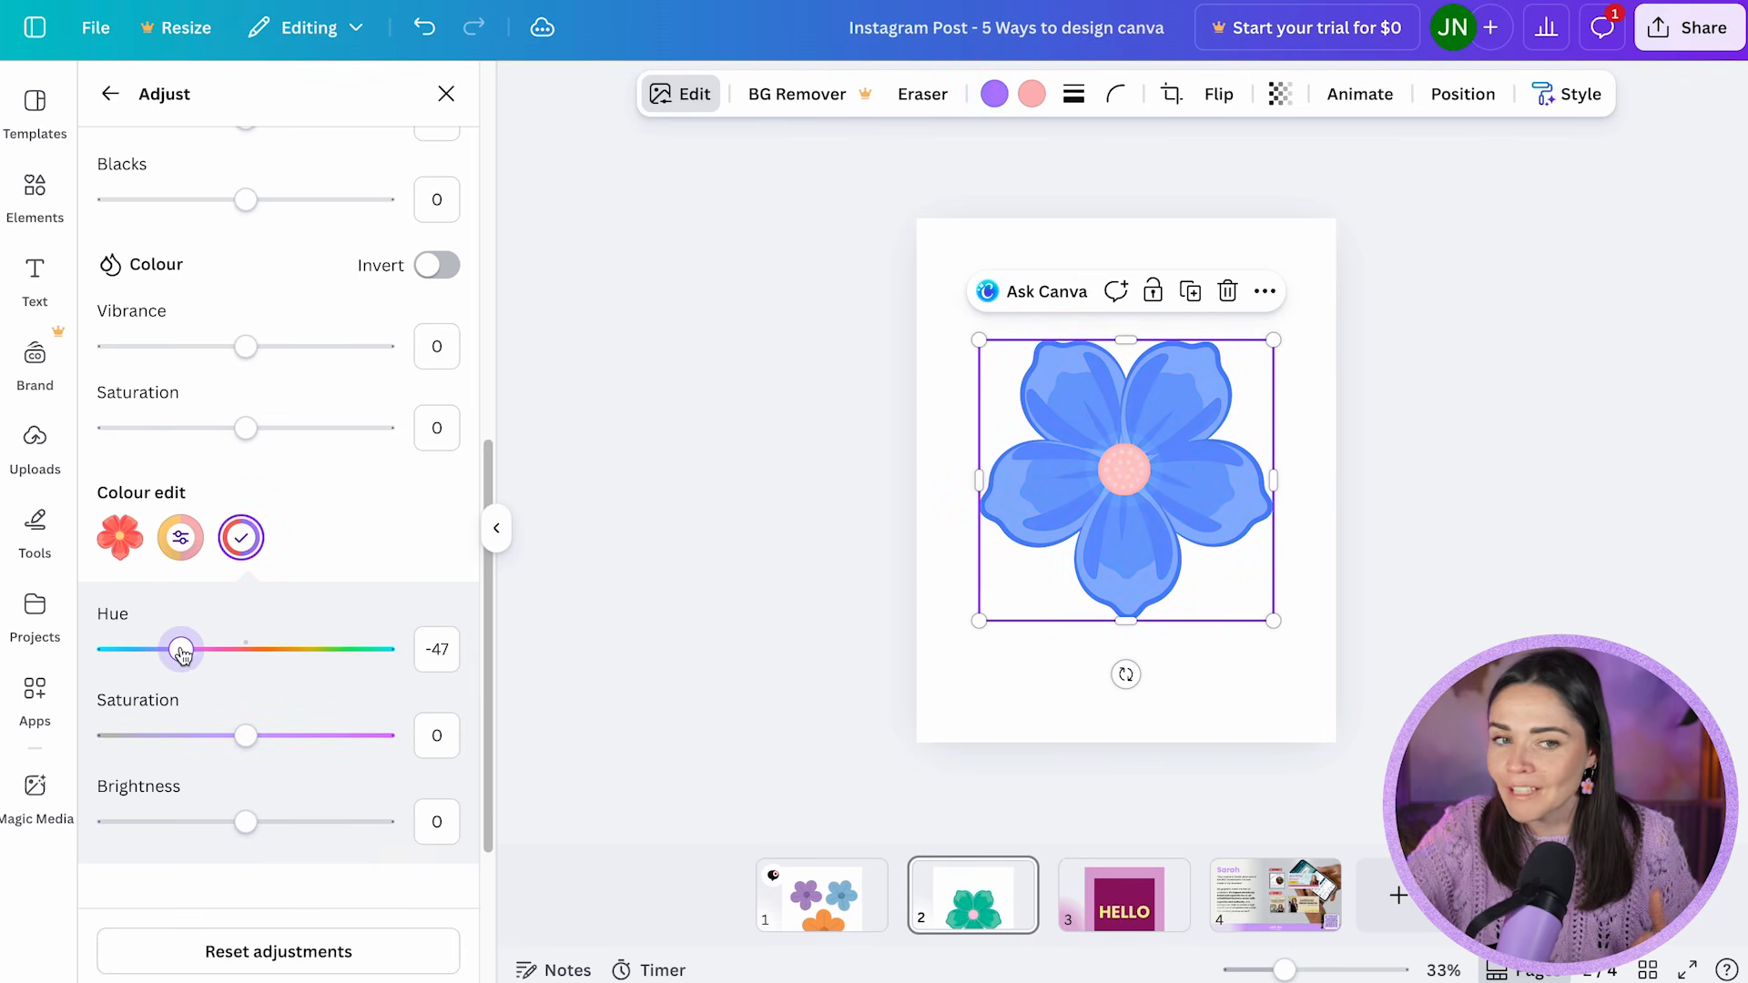
- Browse the full set of image filters for the flower, down to the Mono and Colour Pop groups
left_click(110, 94)
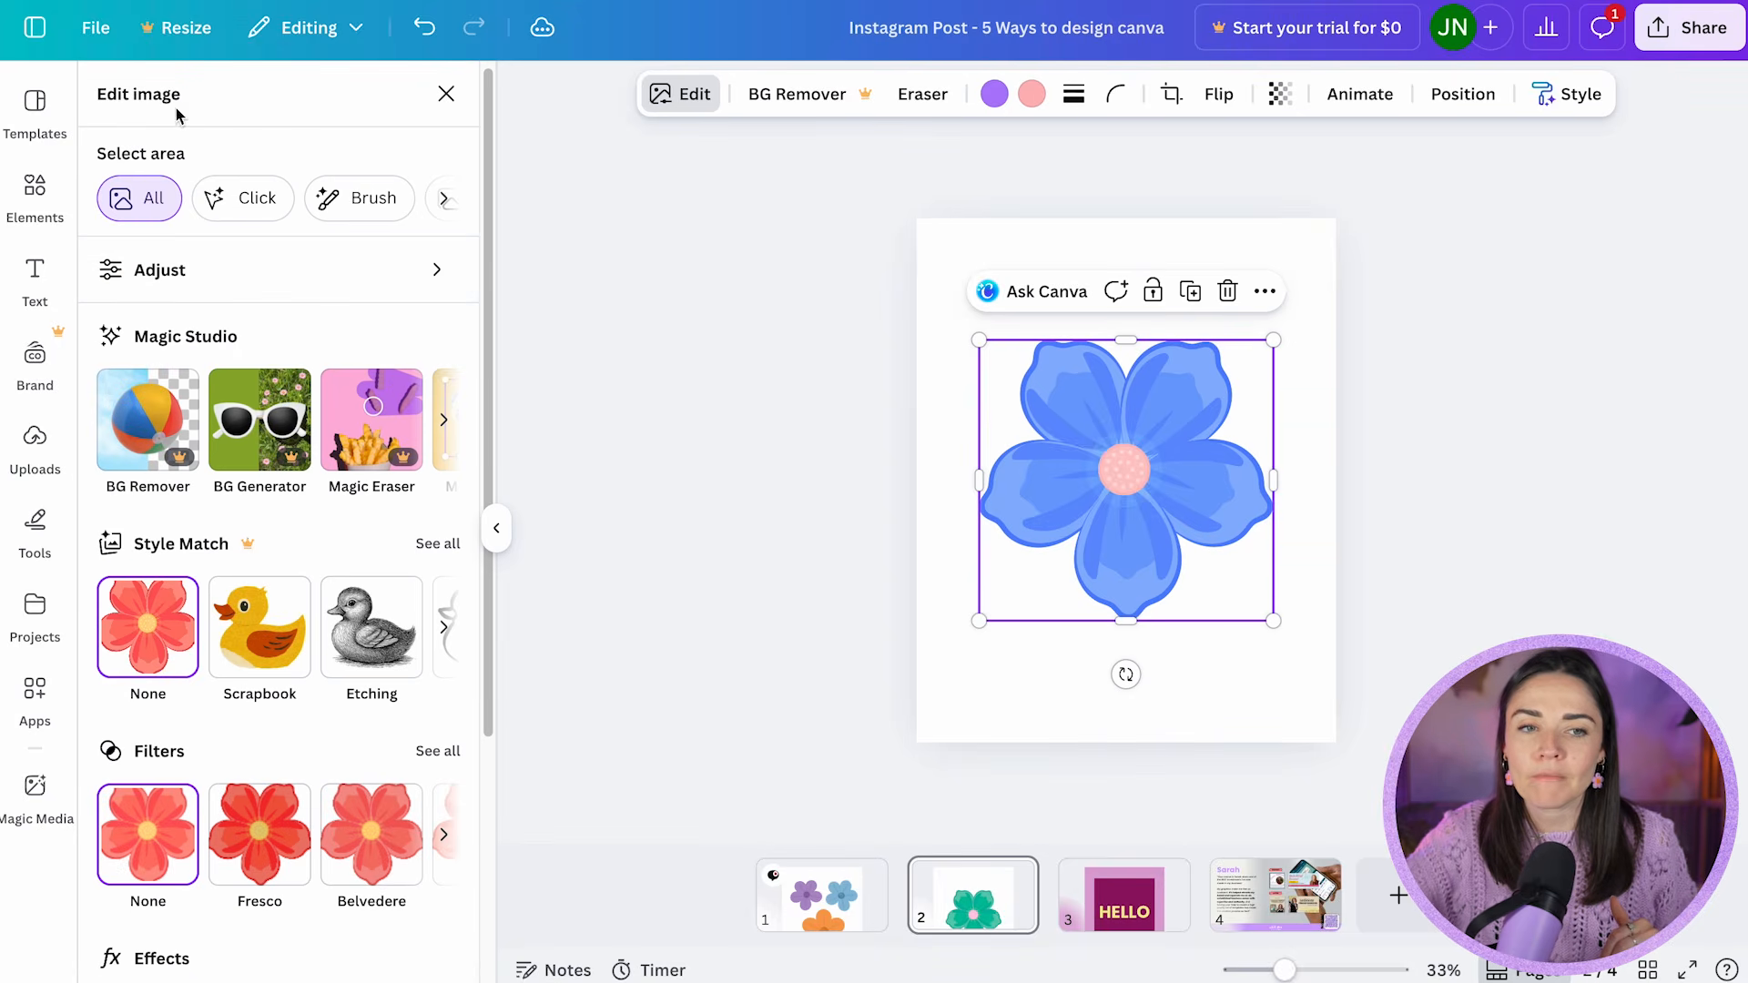
scroll(182, 409, "down", 4)
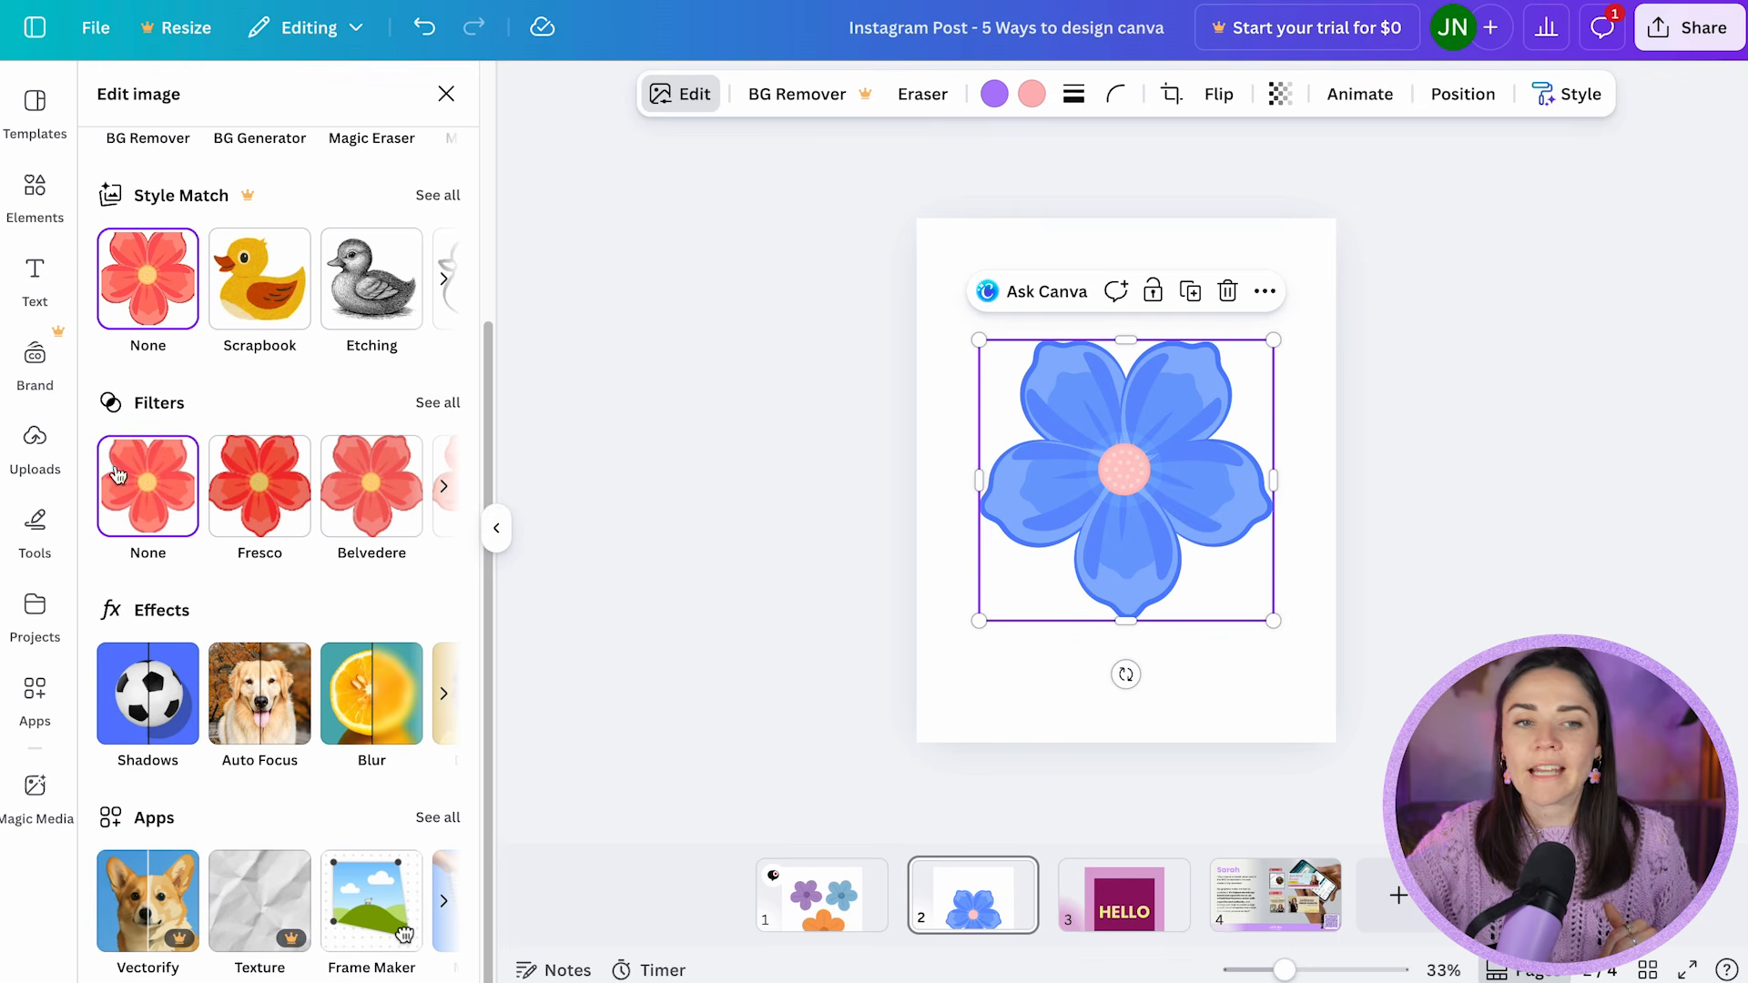
left_click(438, 404)
scroll(346, 393, "down", 8)
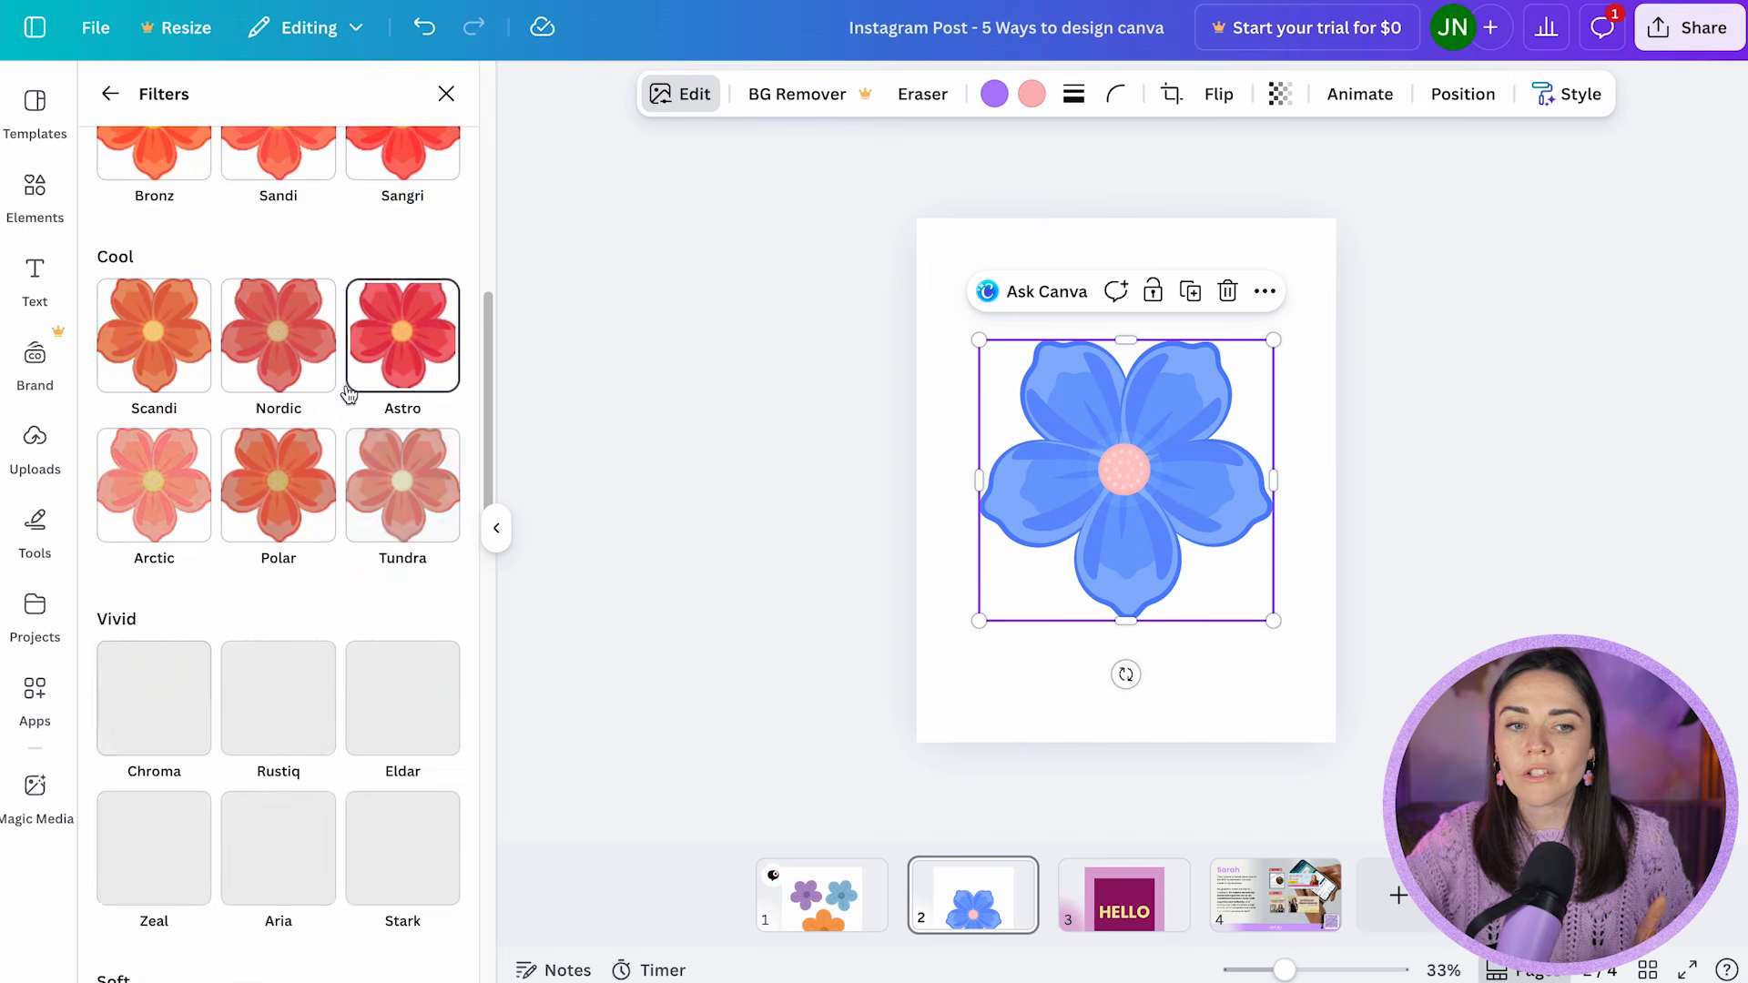
scroll(348, 394, "down", 15)
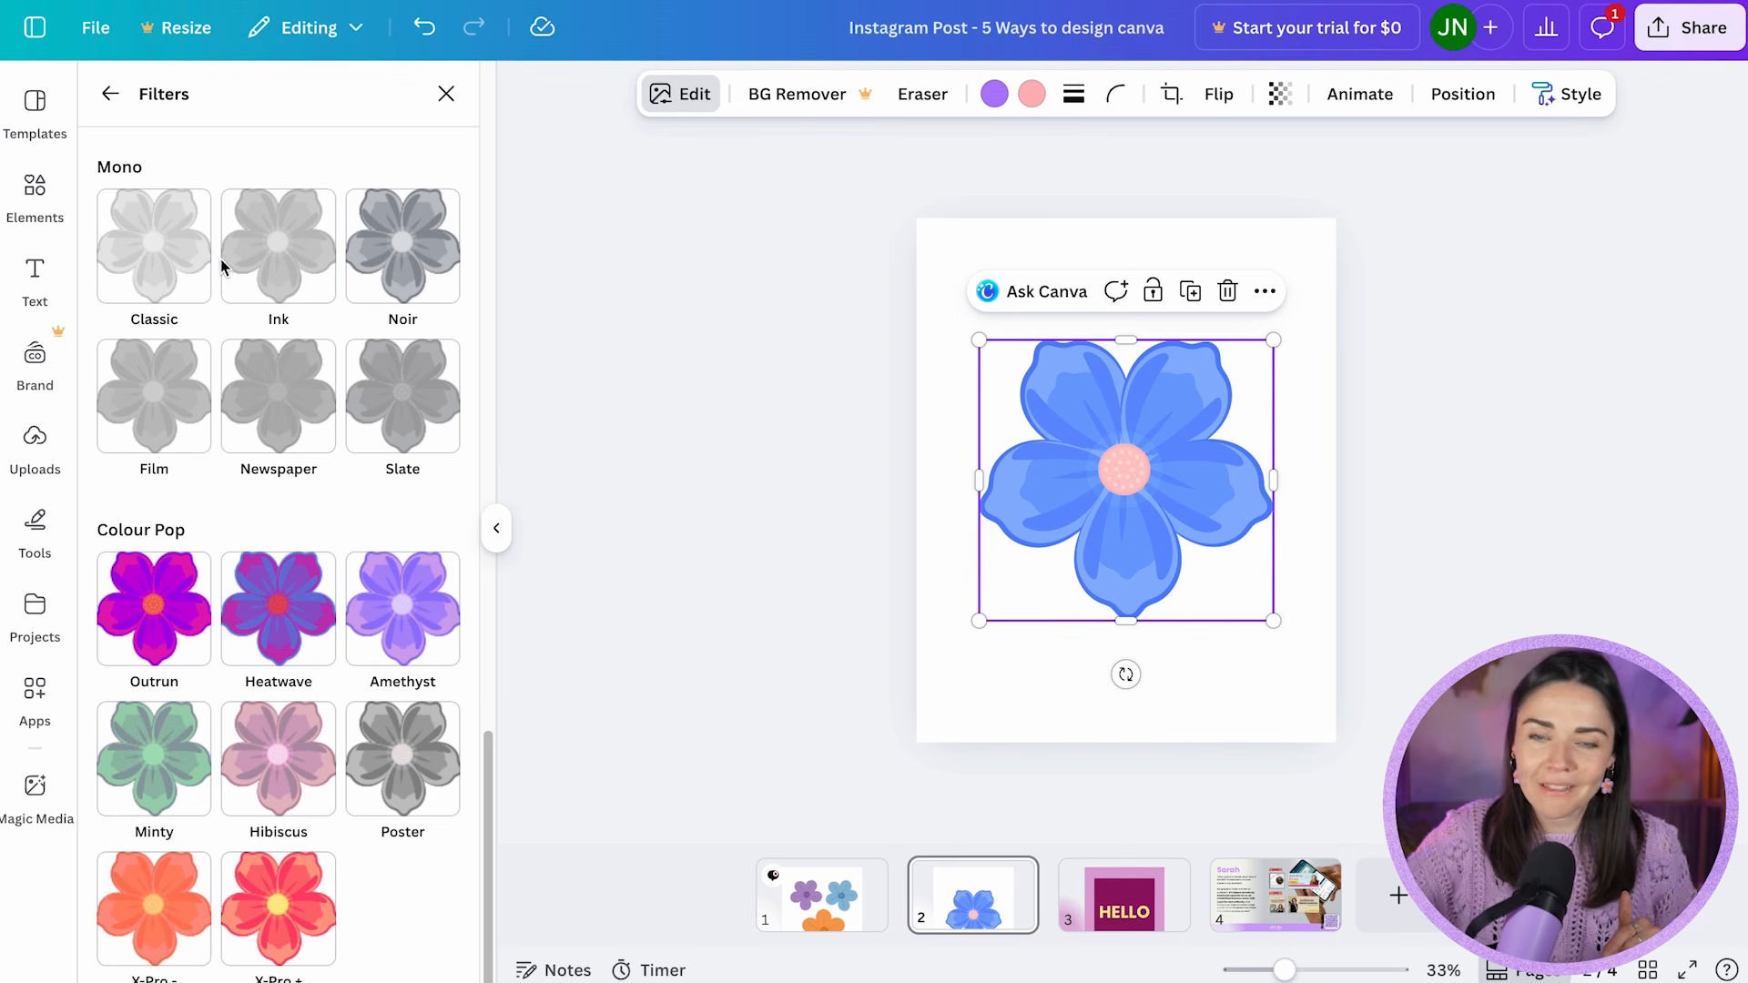
left_click(111, 94)
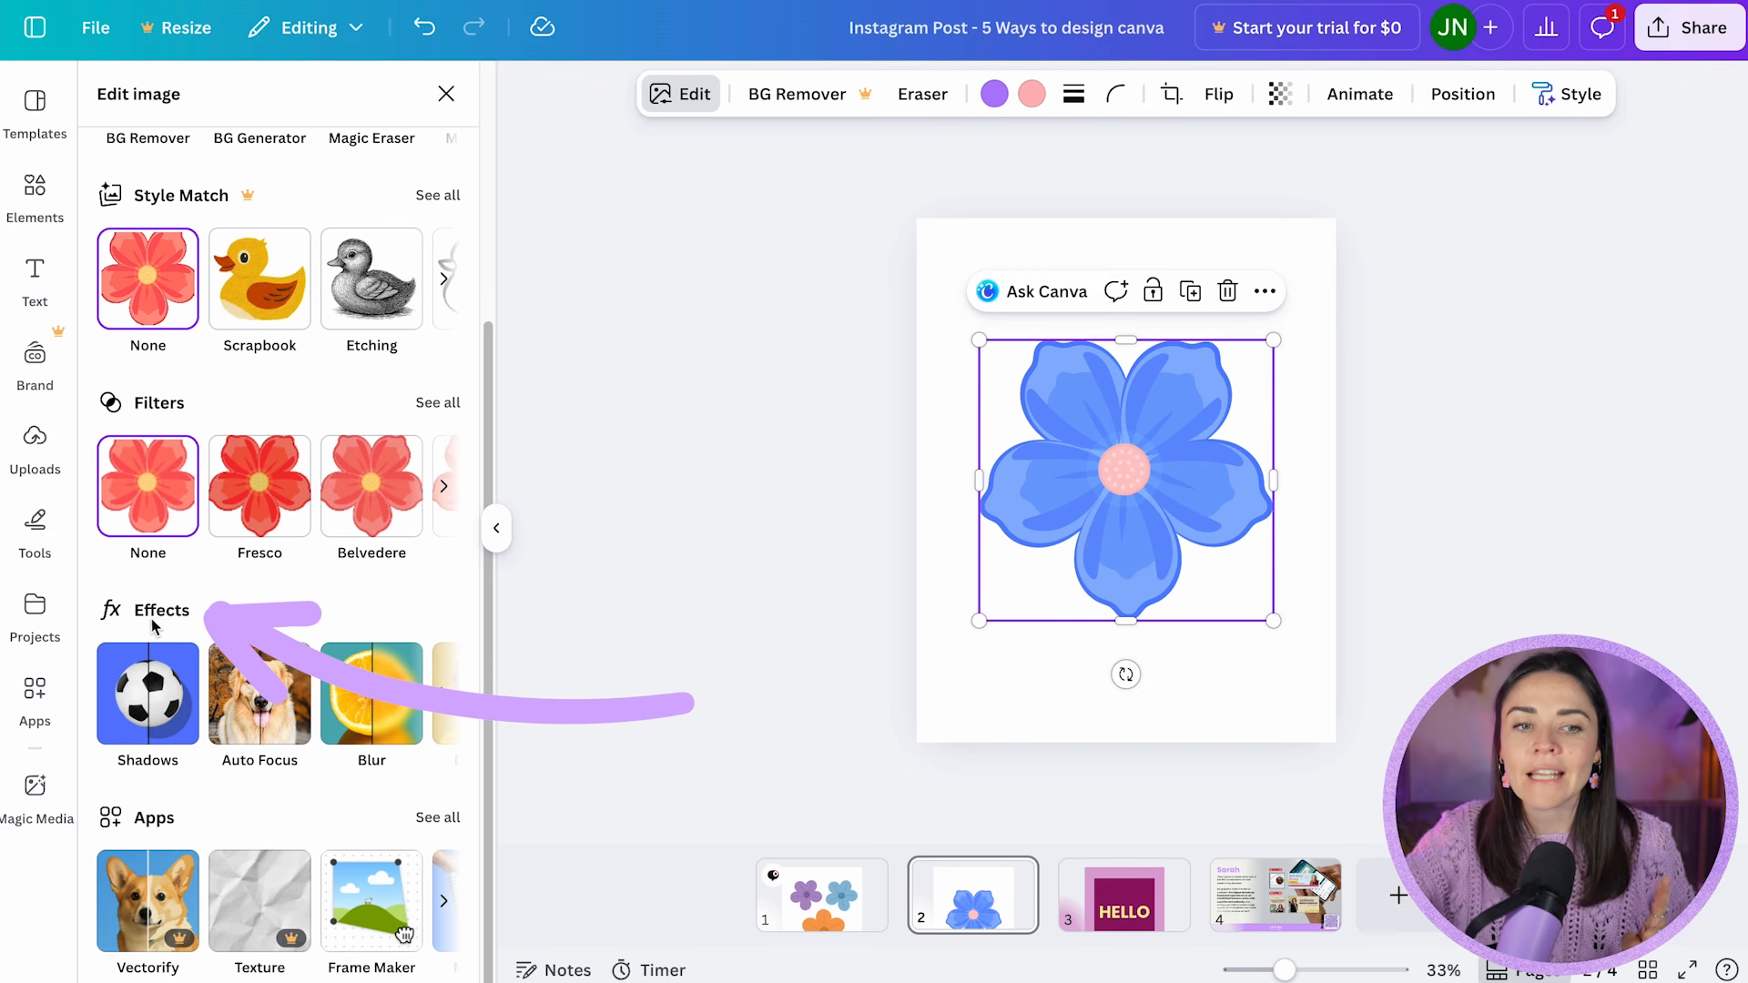
- Look through the Duotone effects and apply Fuchsia to the flower
left_click(444, 702)
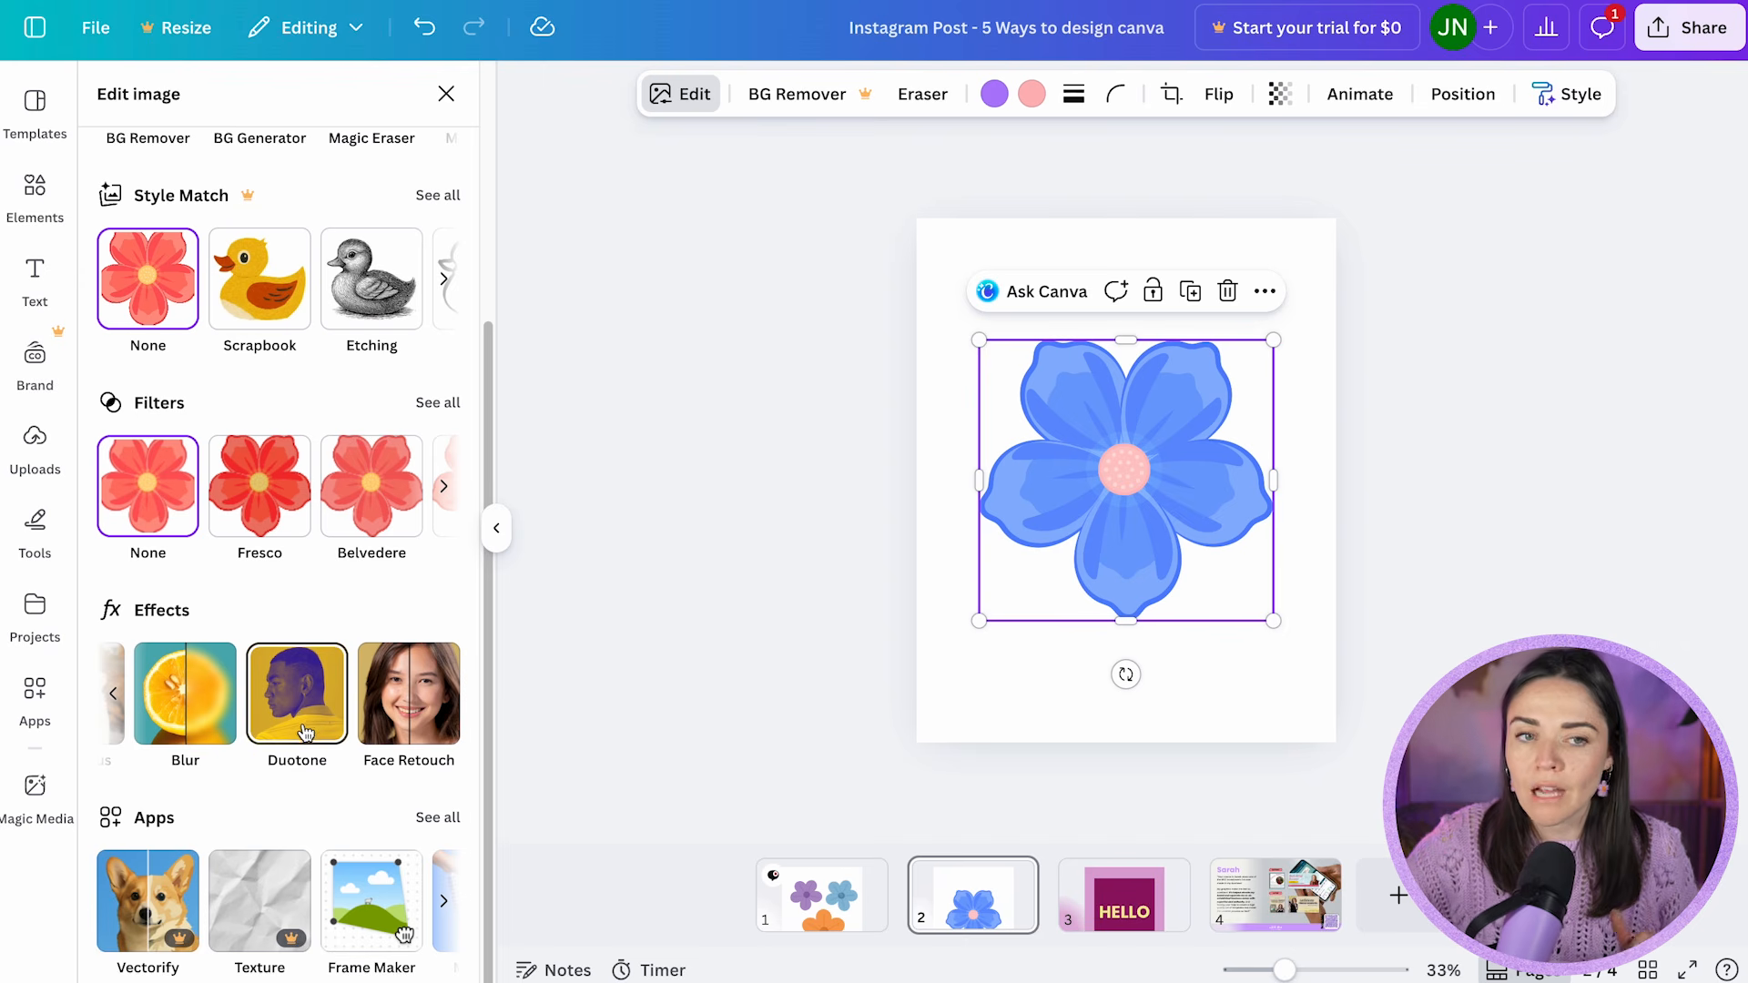
left_click(310, 711)
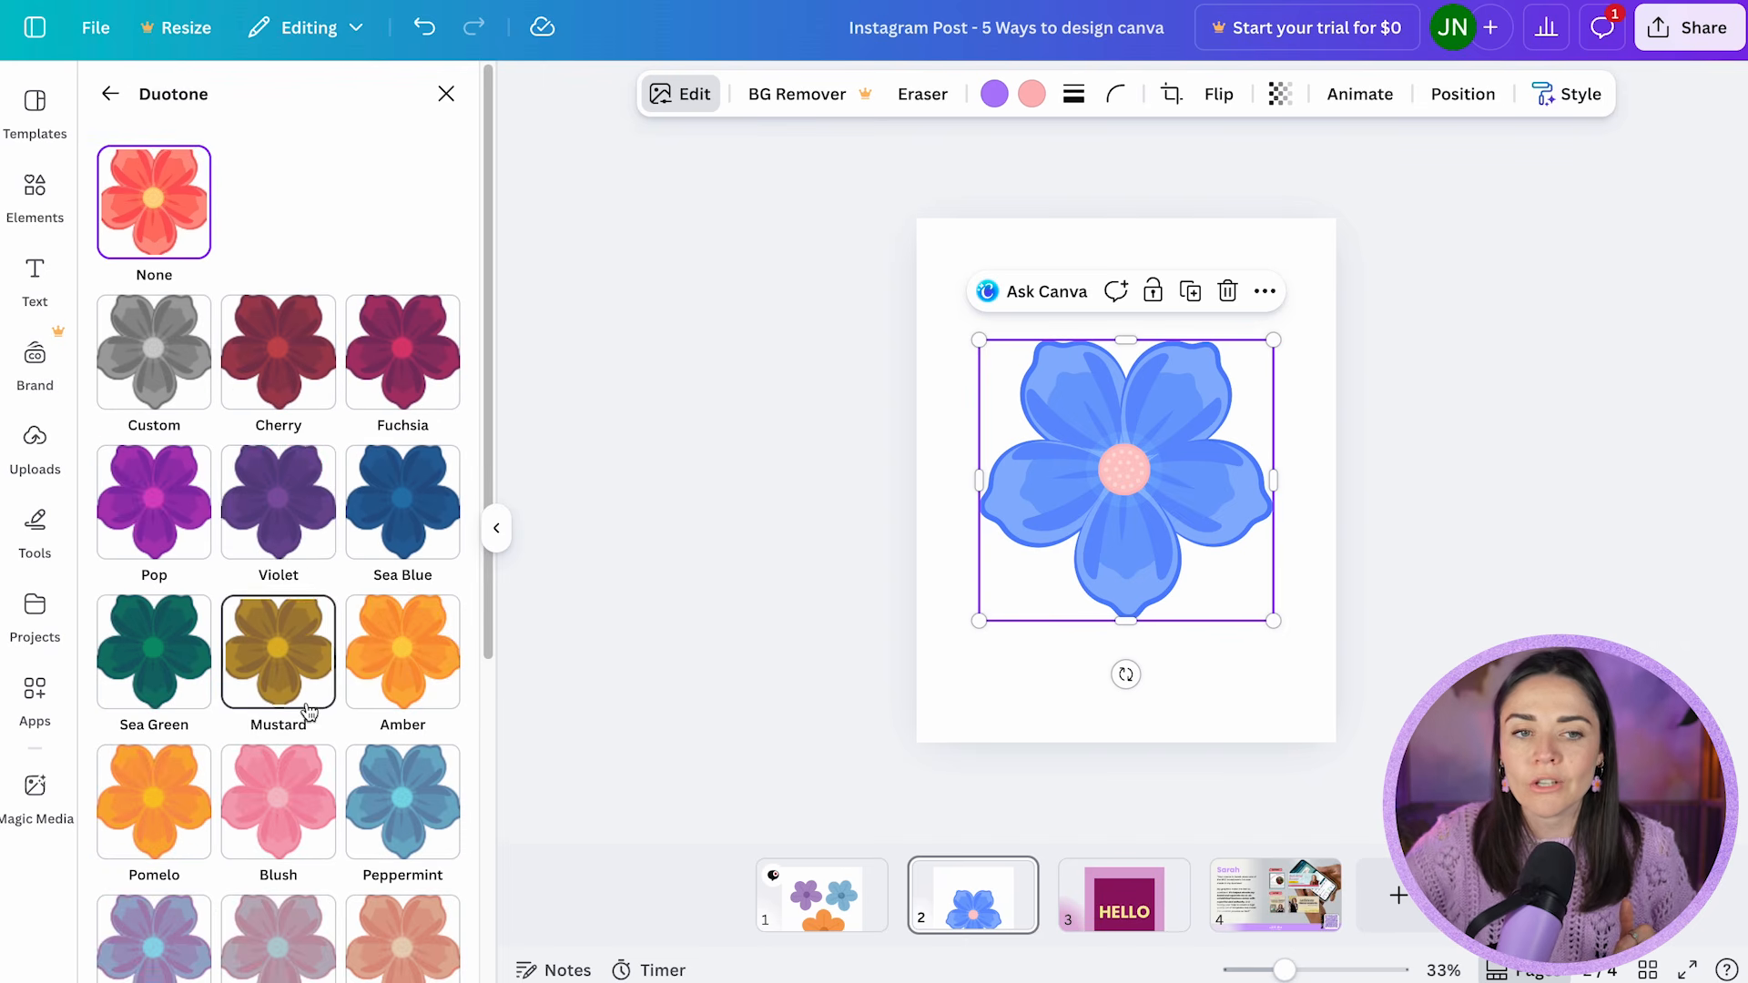
scroll(355, 594, "down", 1)
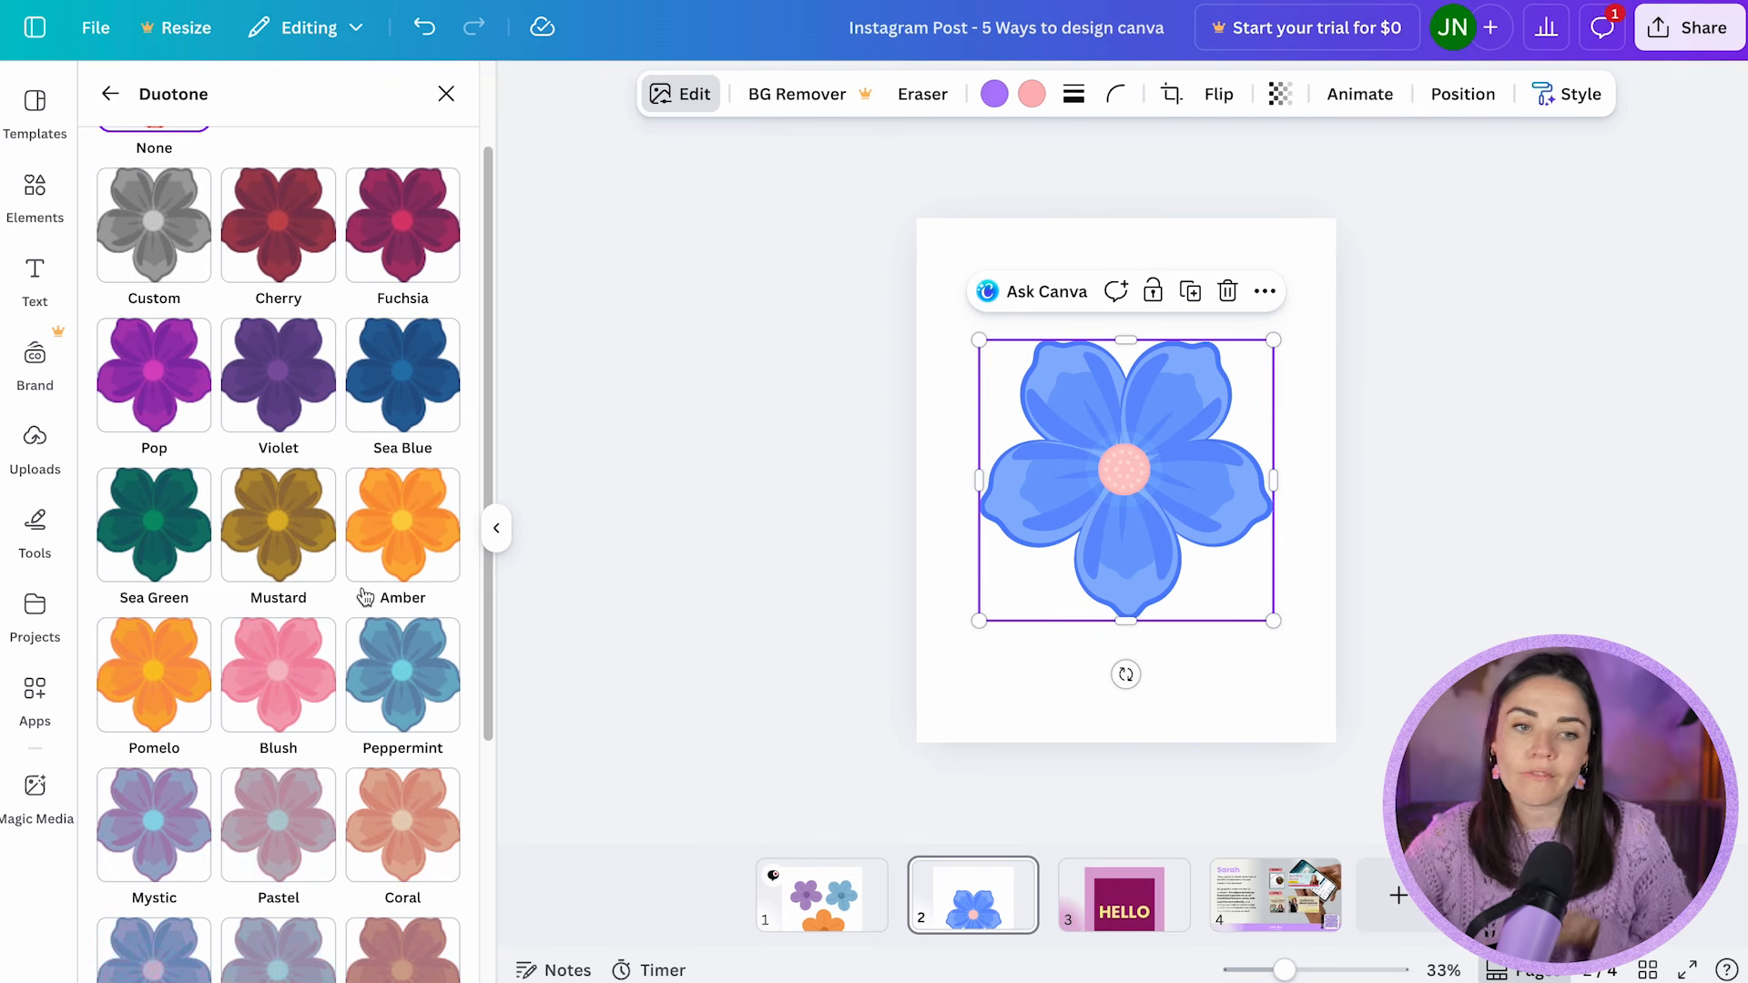
scroll(364, 596, "down", 4)
scroll(355, 587, "up", 5)
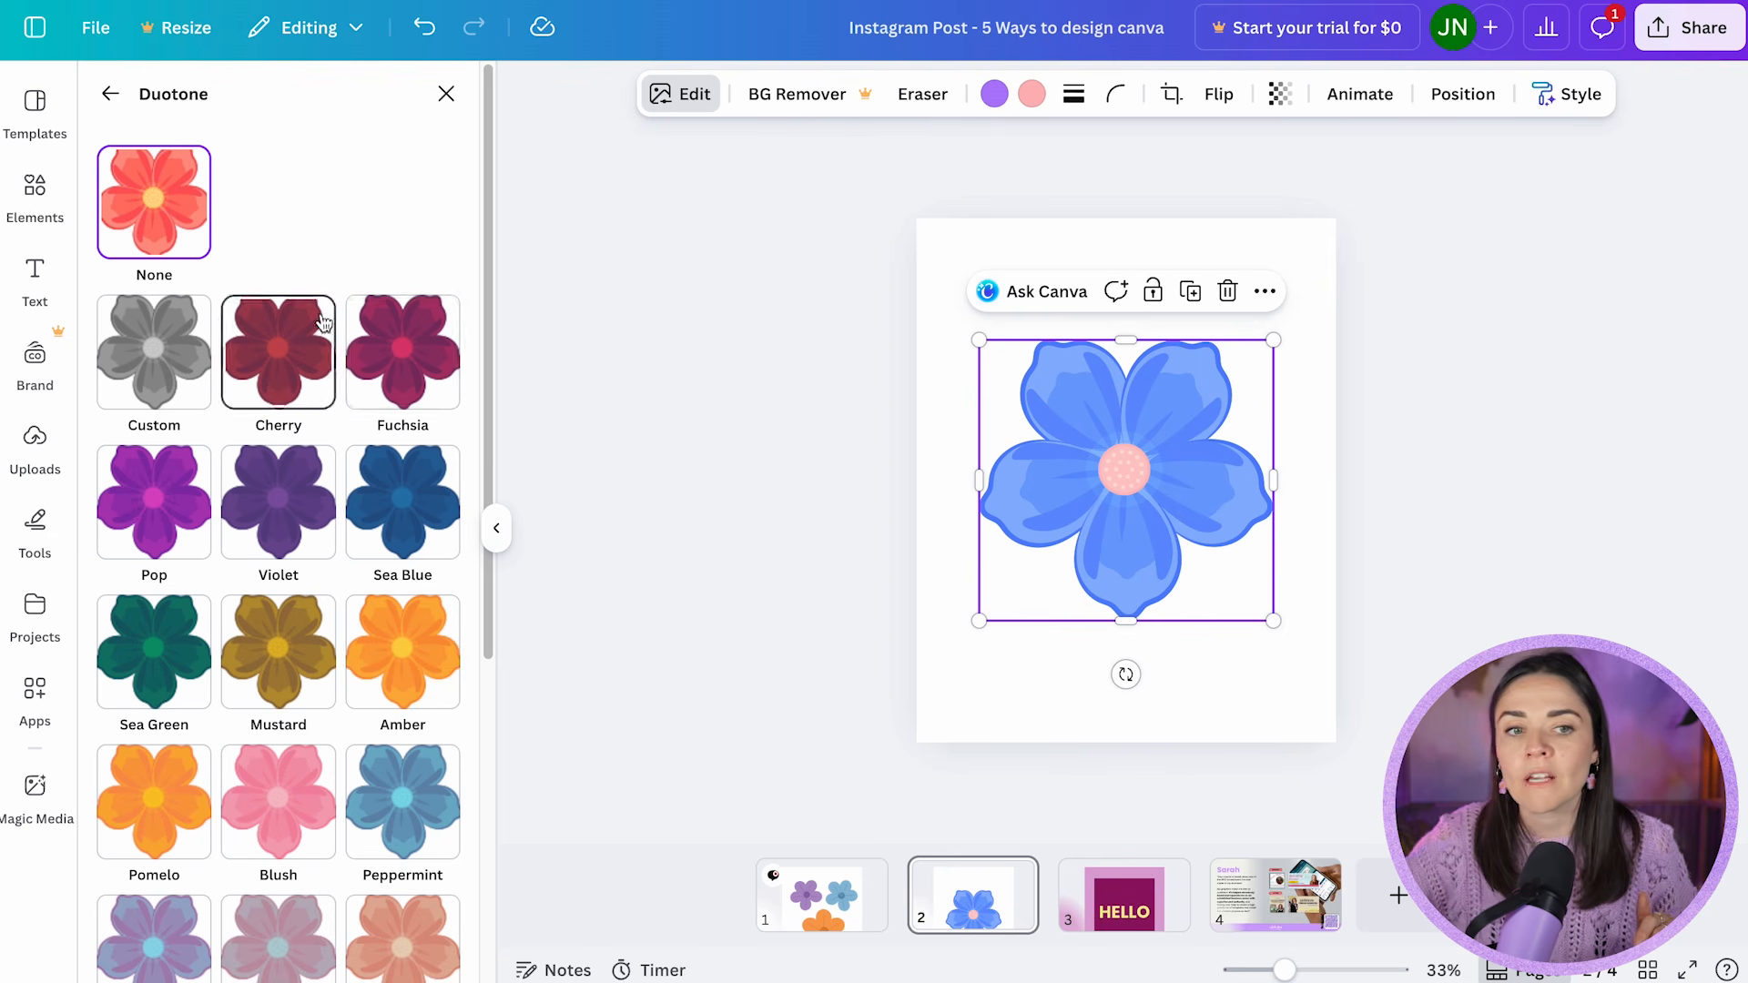
left_click(402, 360)
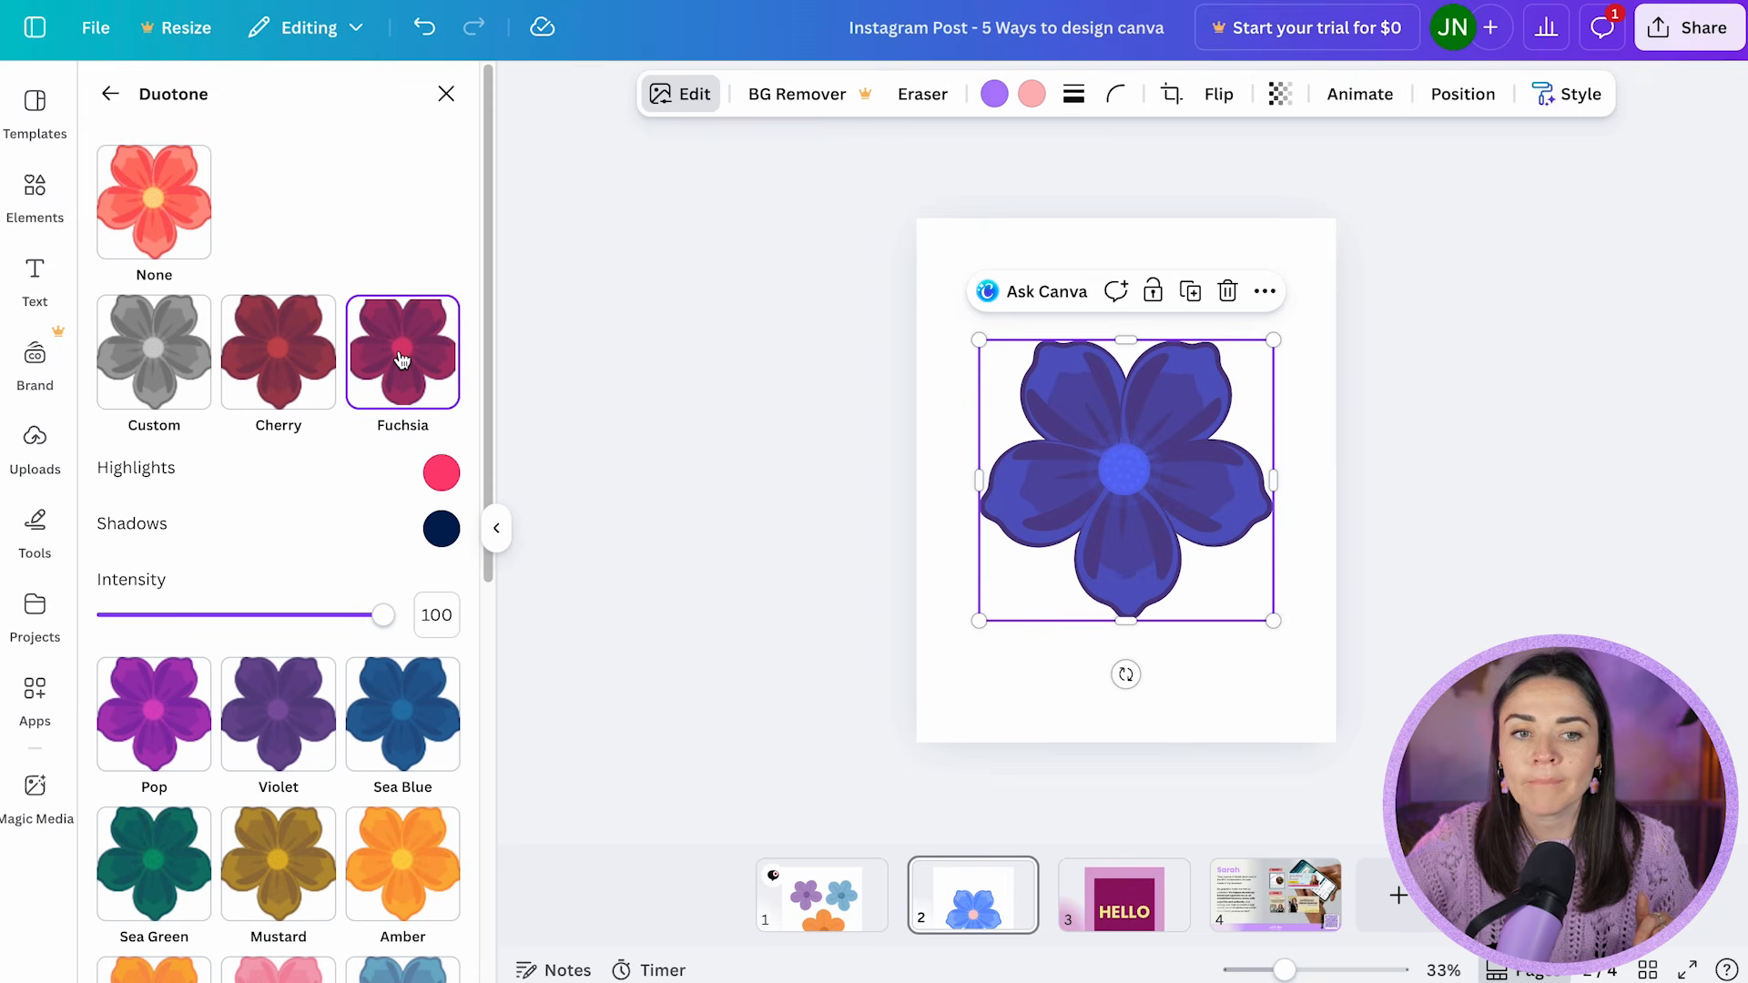
- Change the flower's Duotone highlights to light pink and its shadows to dark red #53020C
left_click(441, 472)
left_click(544, 577)
left_click_drag(544, 577, 519, 525)
left_click(440, 528)
left_click(440, 528)
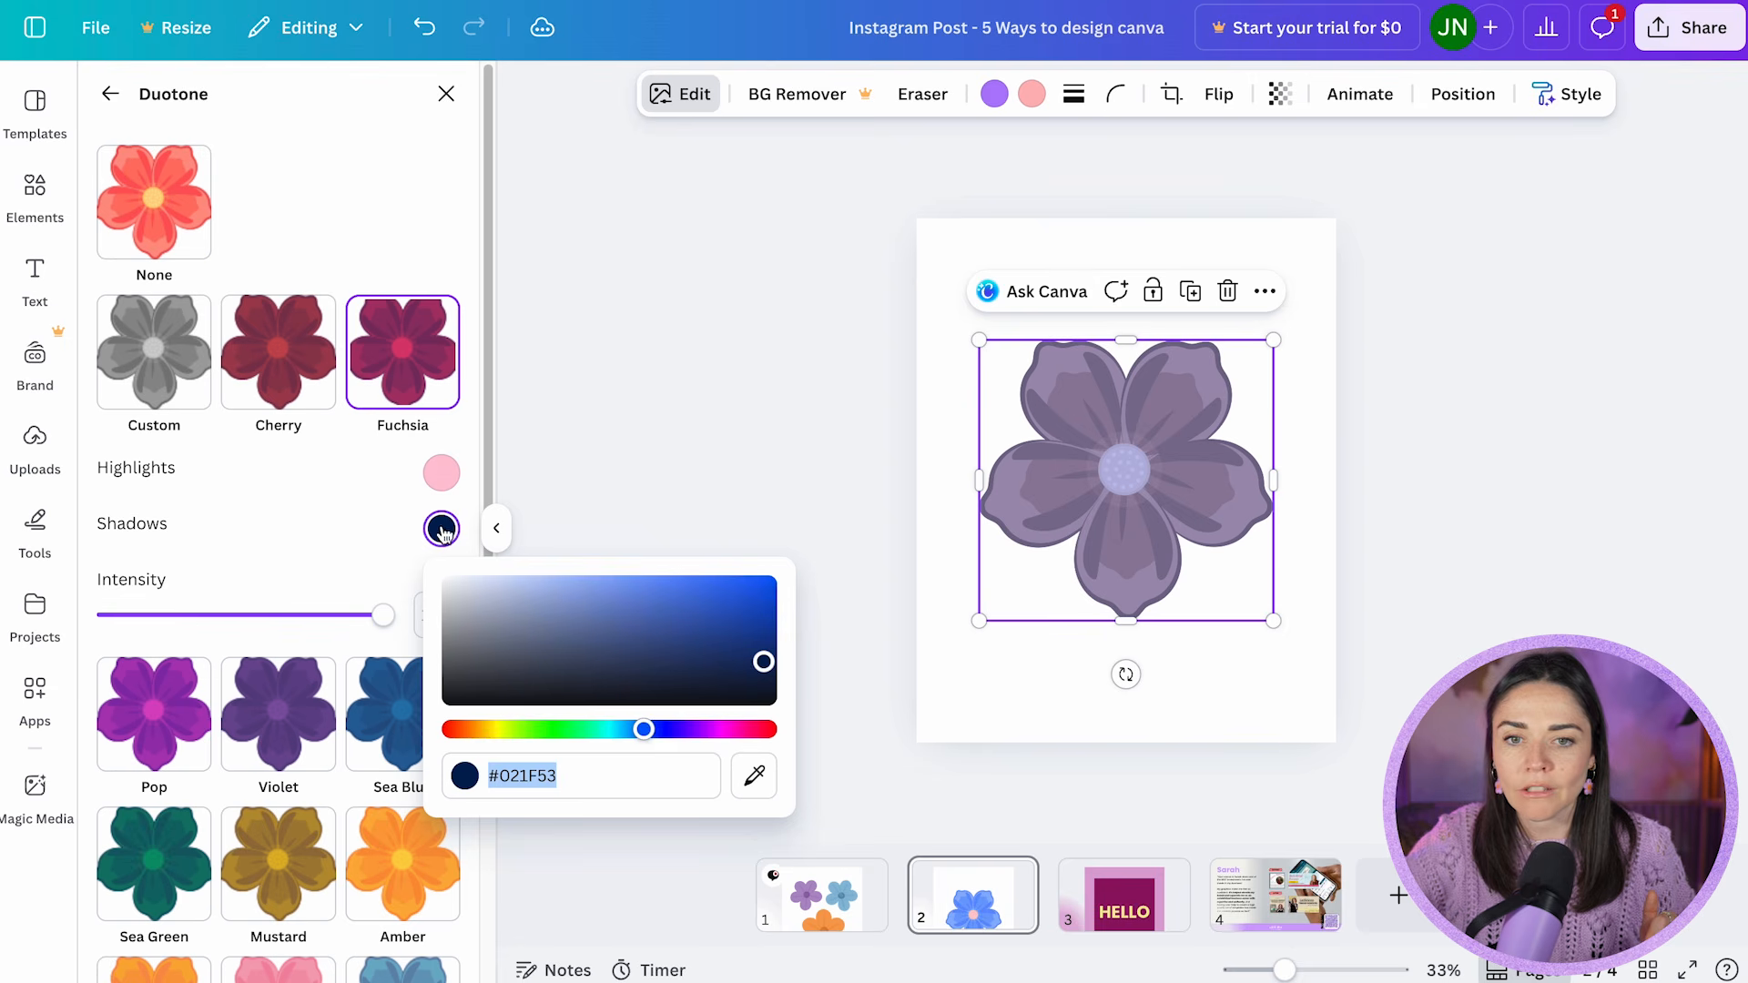
left_click_drag(747, 733, 765, 731)
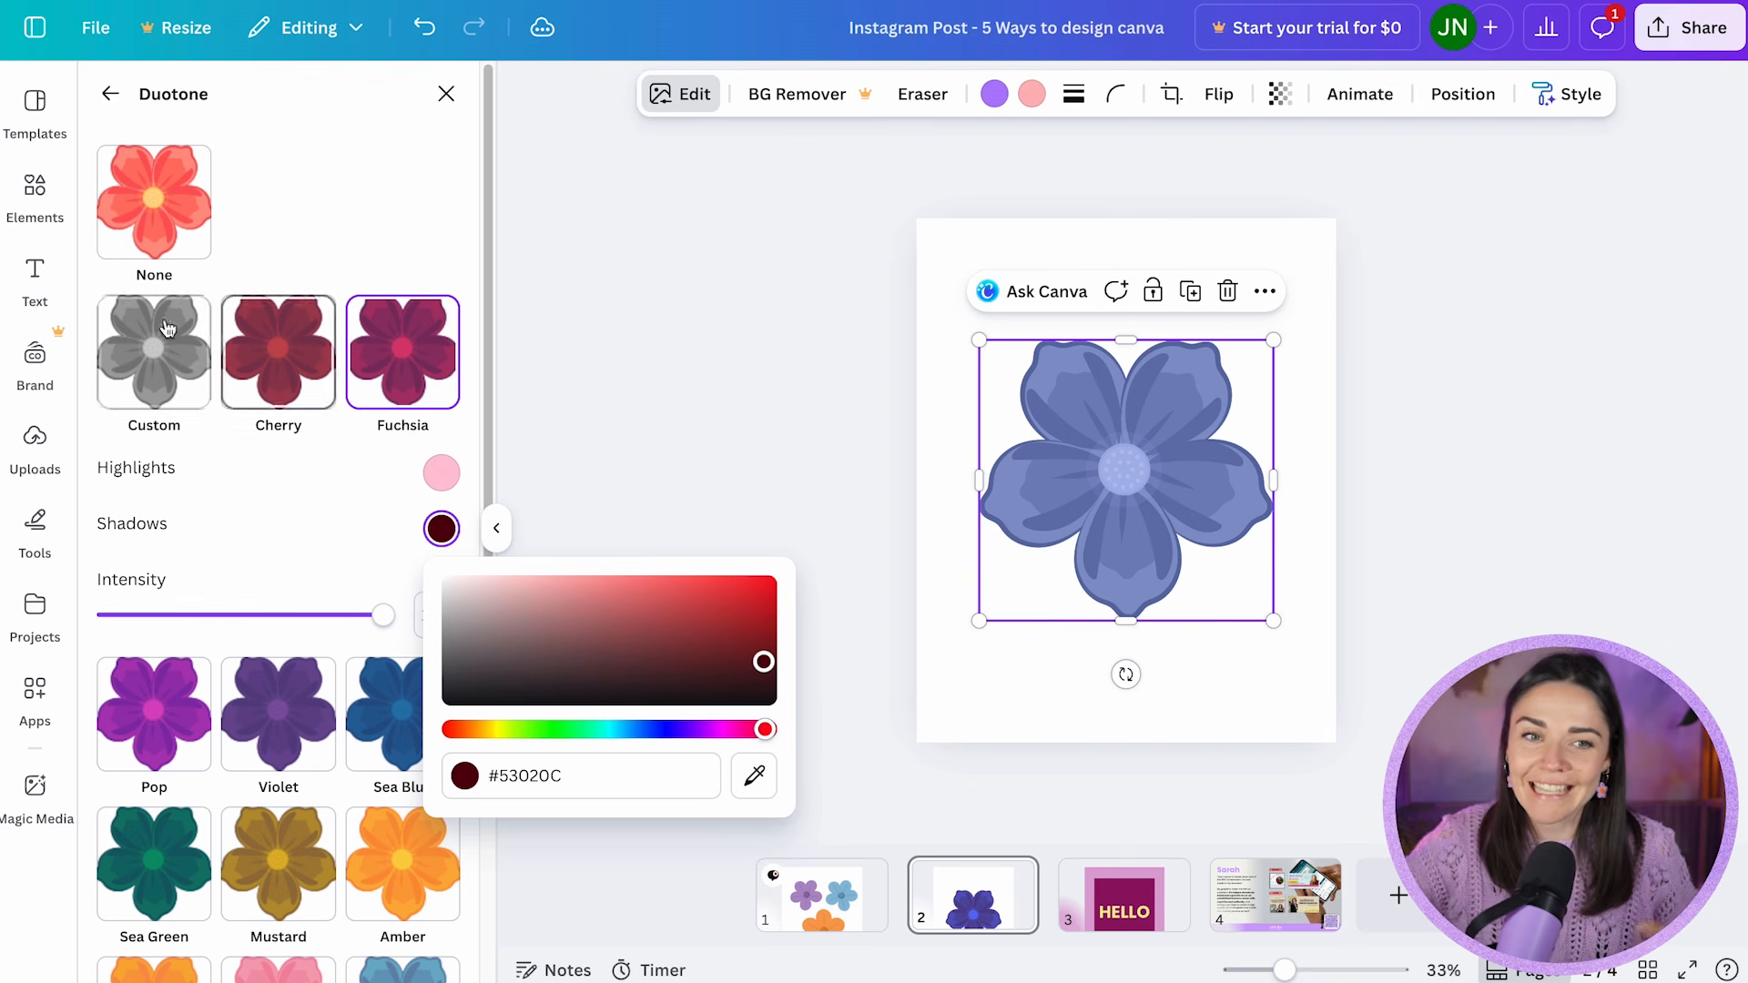
- Reset all image adjustments on the flower, including the hue edits
left_click(109, 93)
scroll(185, 246, "up", 4)
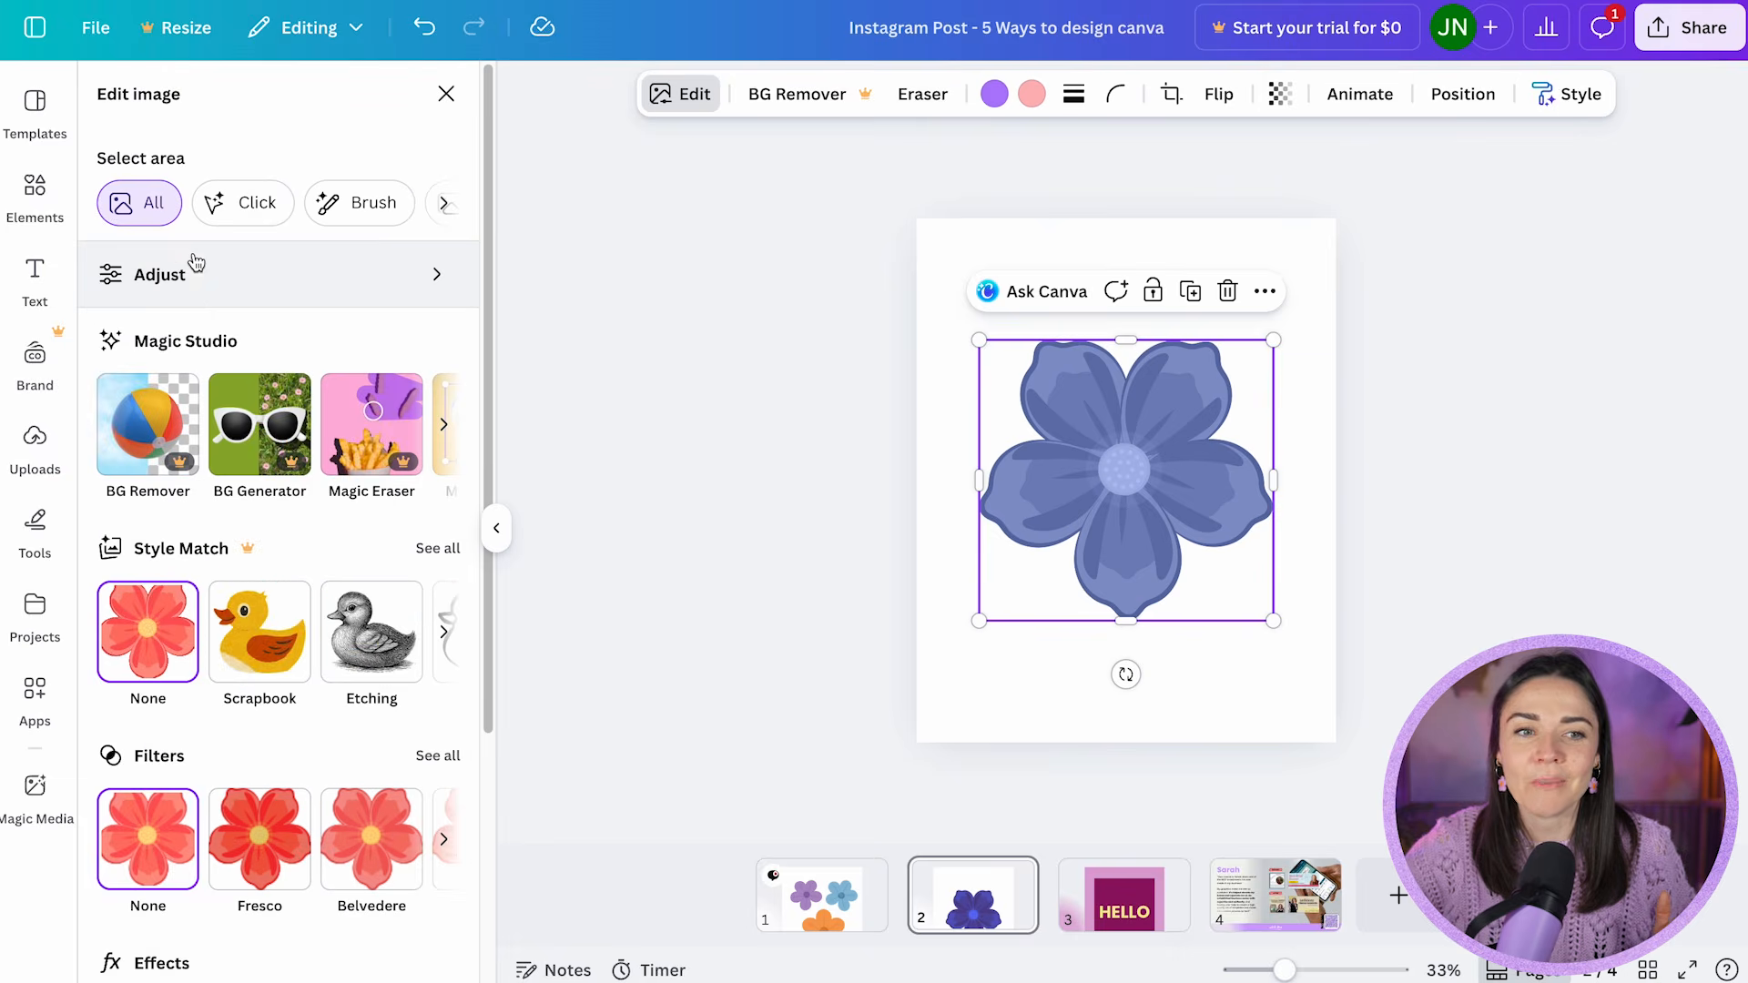
left_click(191, 266)
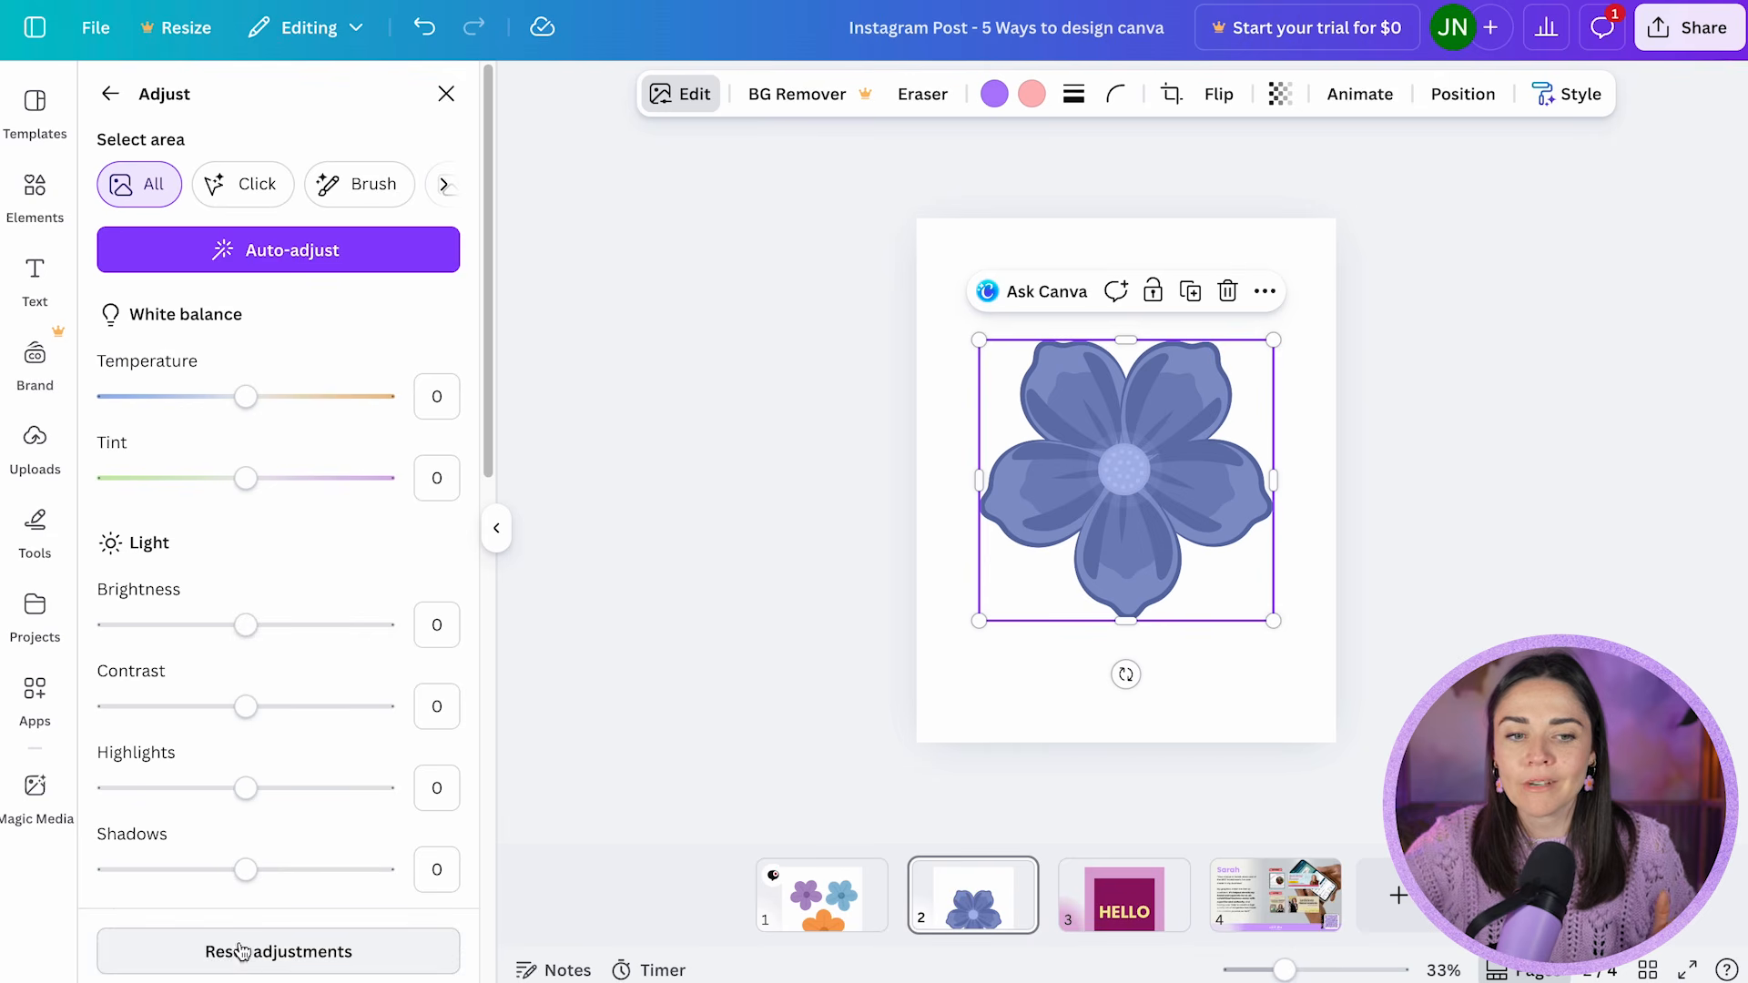
left_click(355, 954)
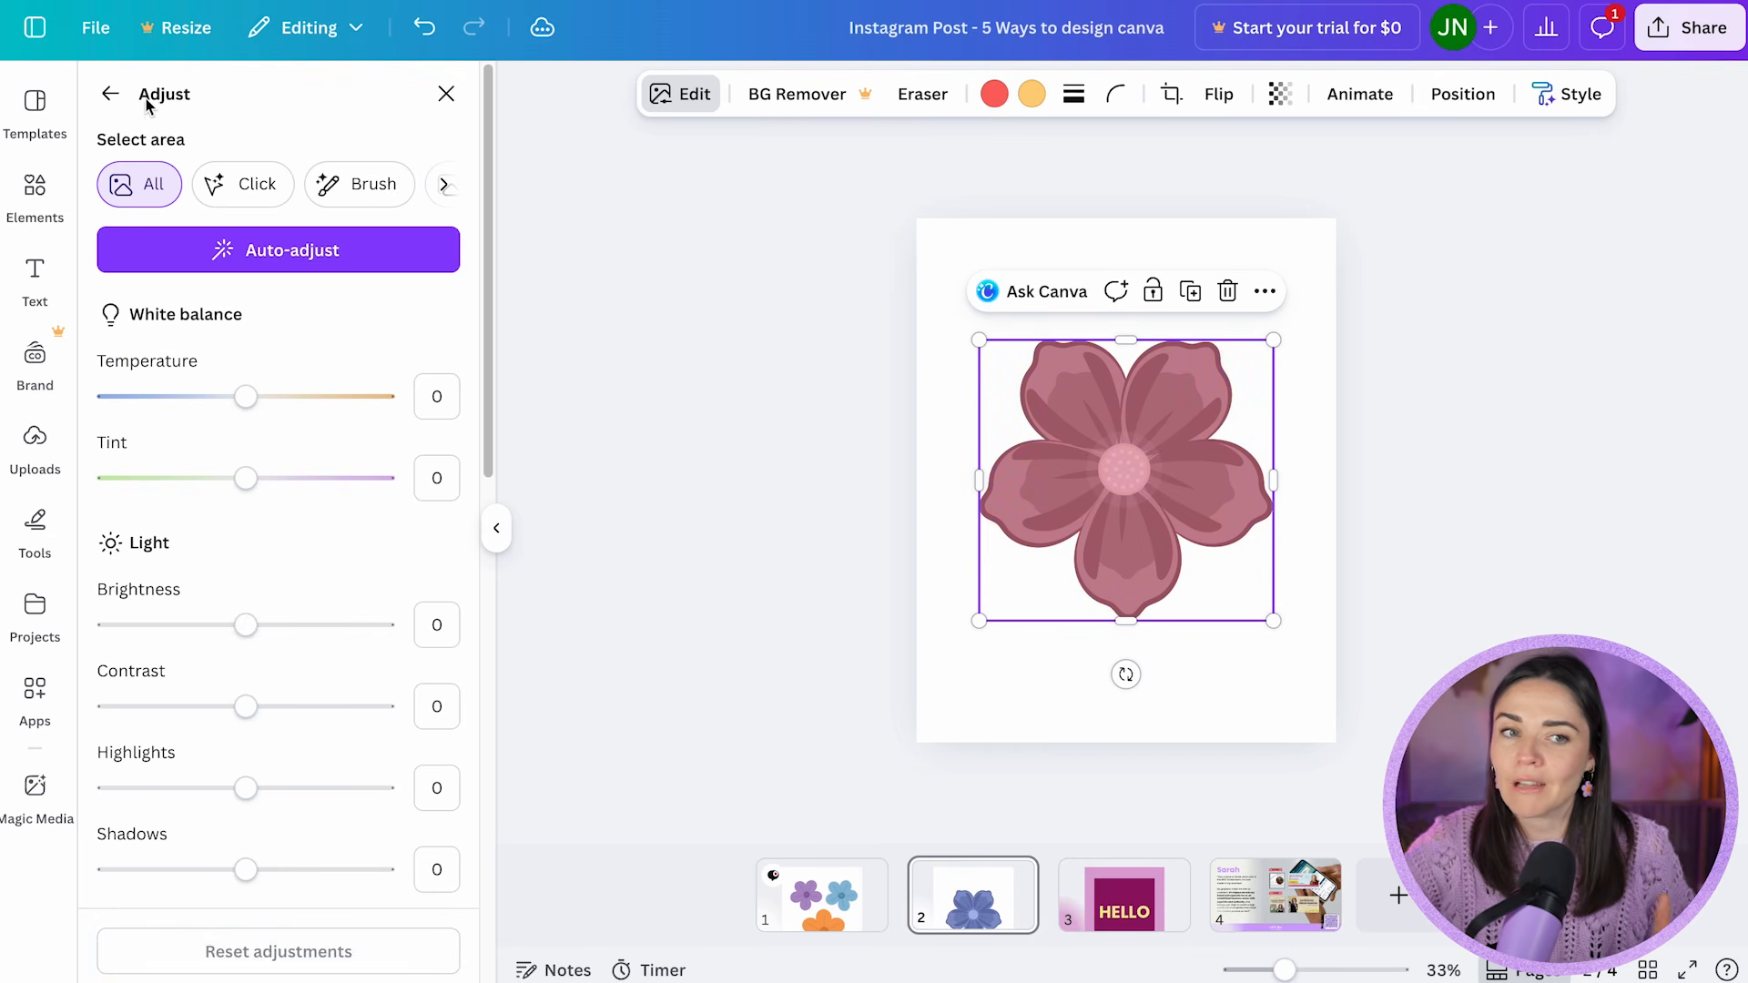
- Change the shadows colour of the flower's Duotone effect from the image editing options to a saturated blue-violet
left_click(114, 96)
scroll(300, 638, "down", 3)
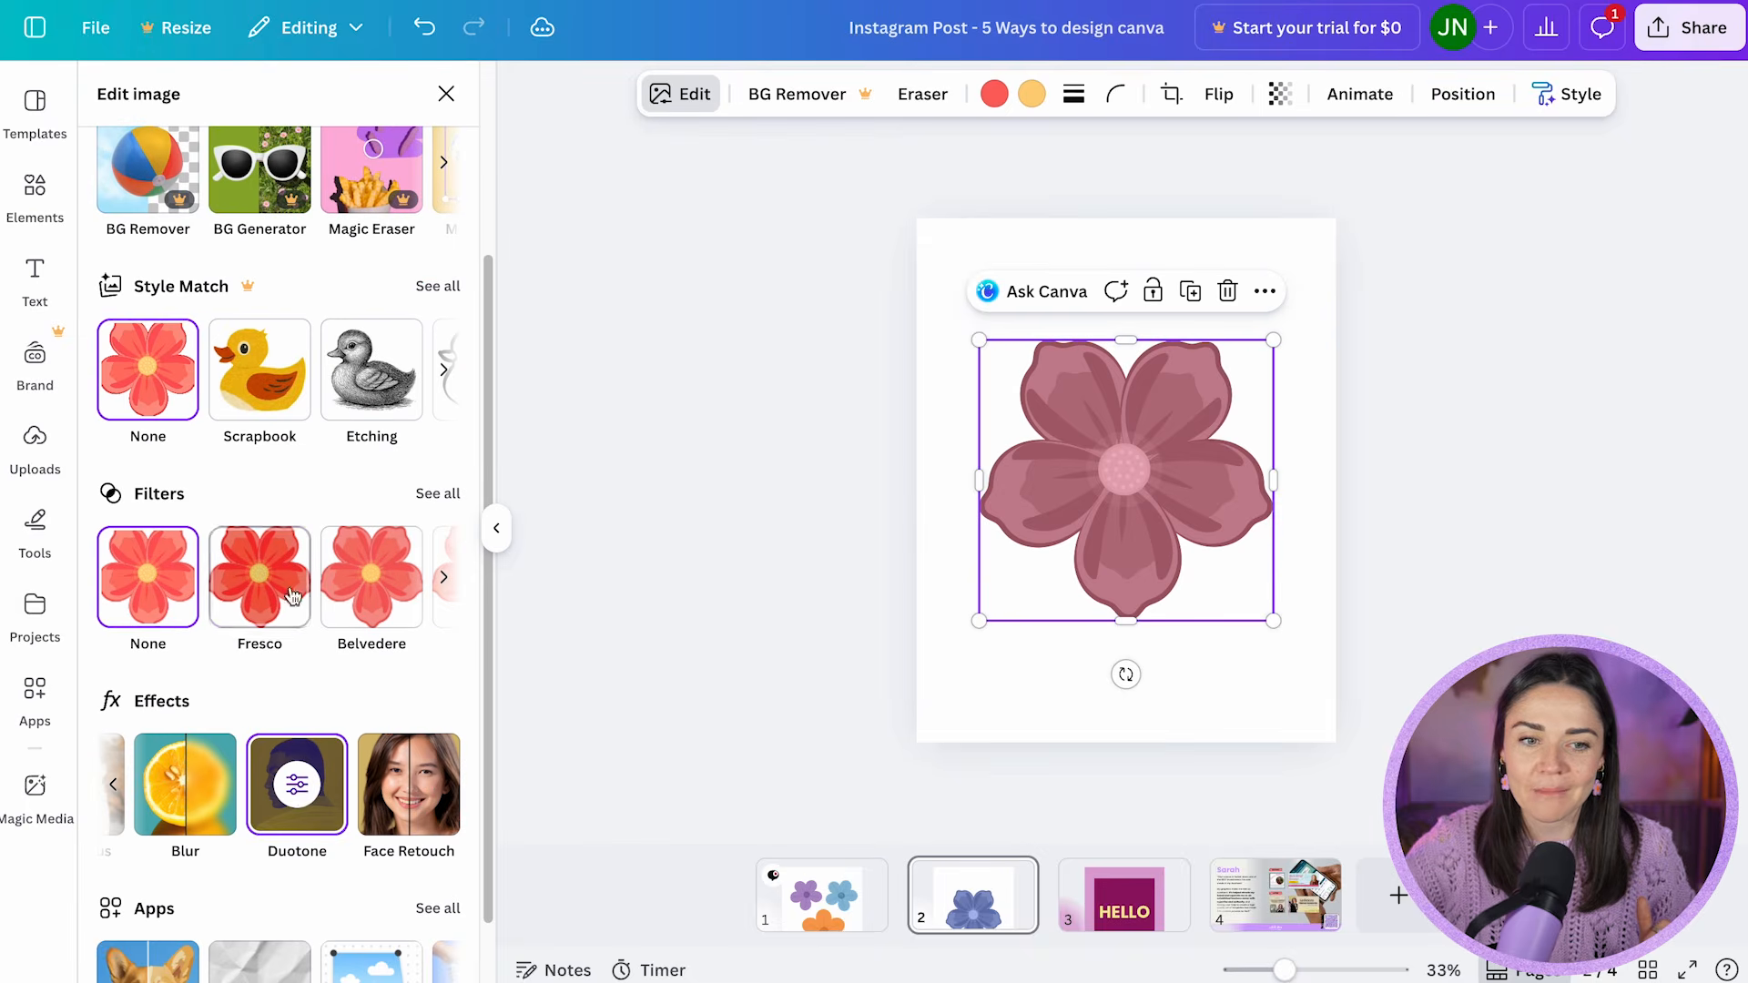
left_click(305, 803)
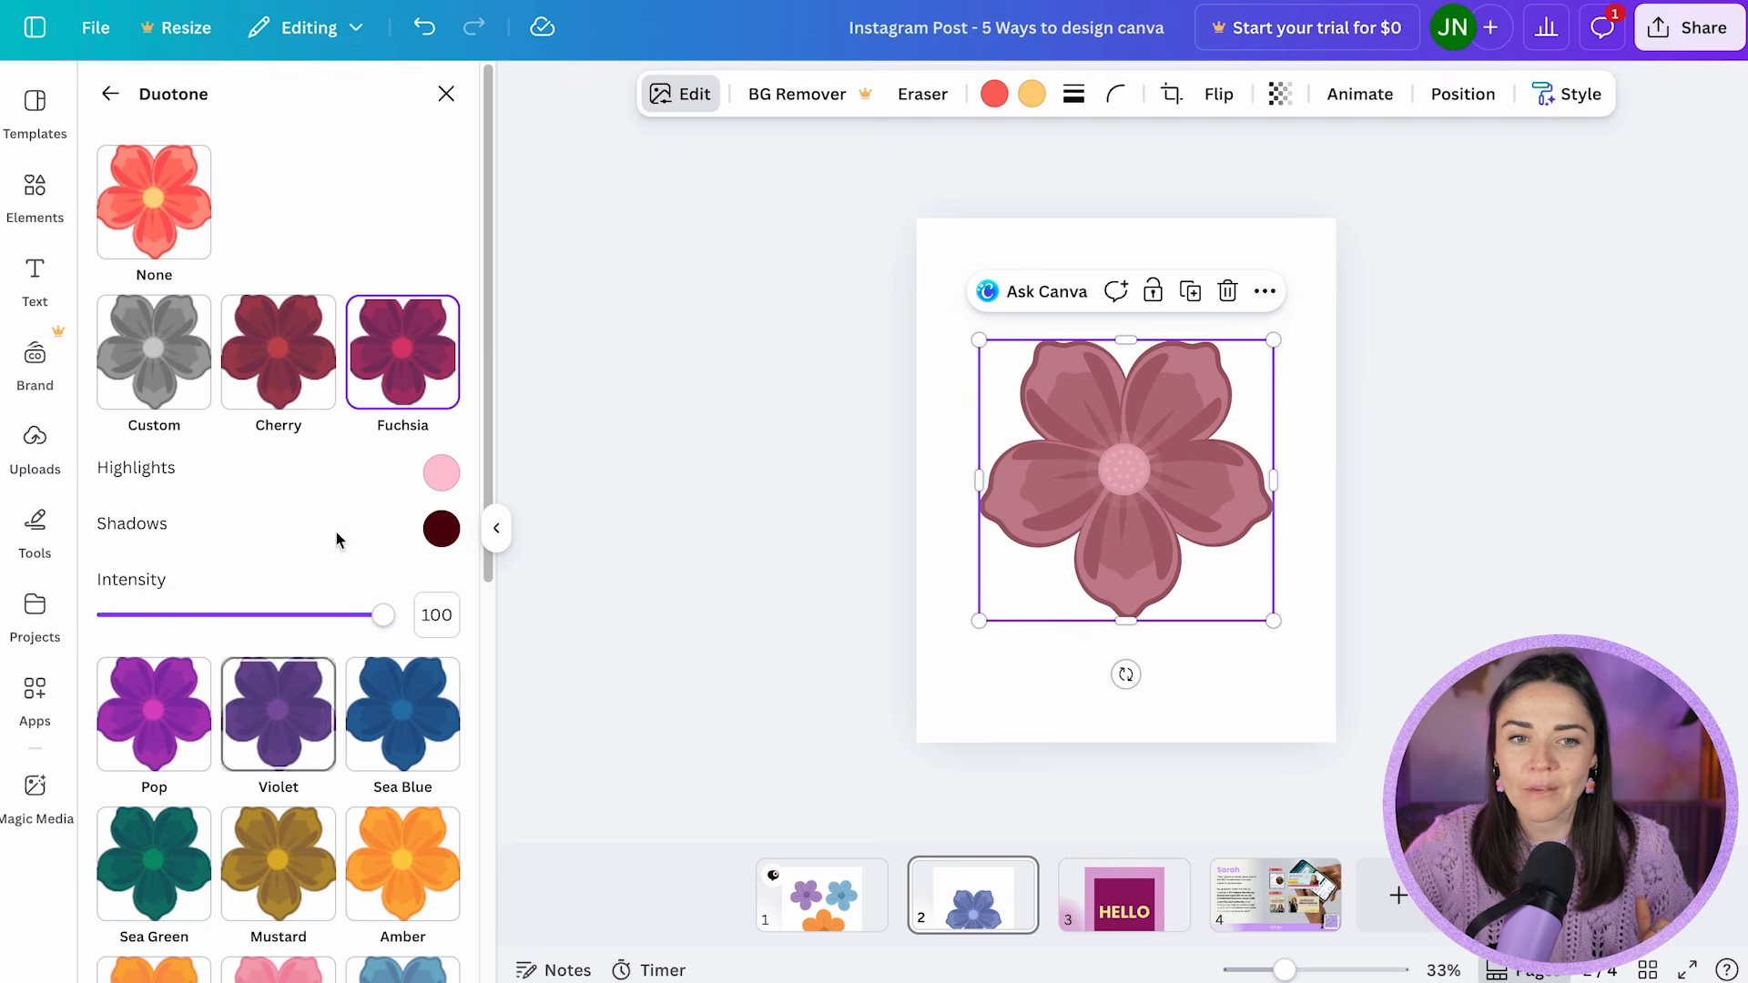
left_click(442, 528)
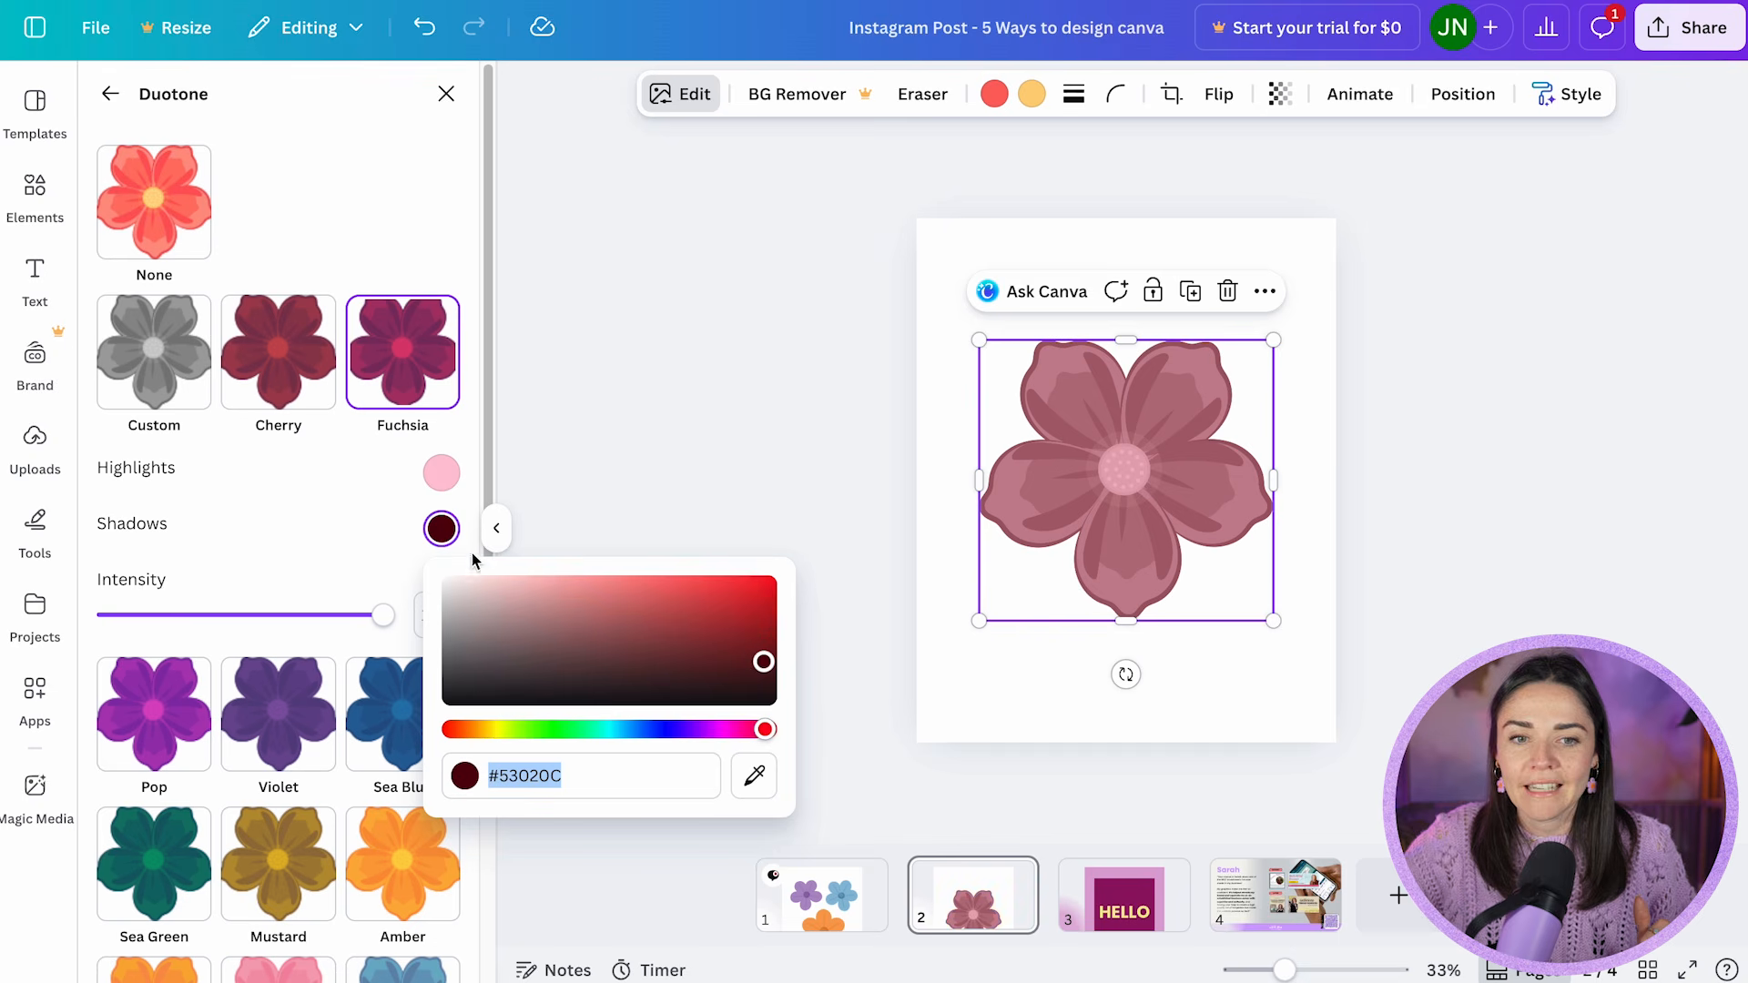
left_click(671, 729)
left_click_drag(745, 671, 754, 612)
- Change the flower's Duotone highlights to a very pale blue and close the colour picker
left_click(441, 473)
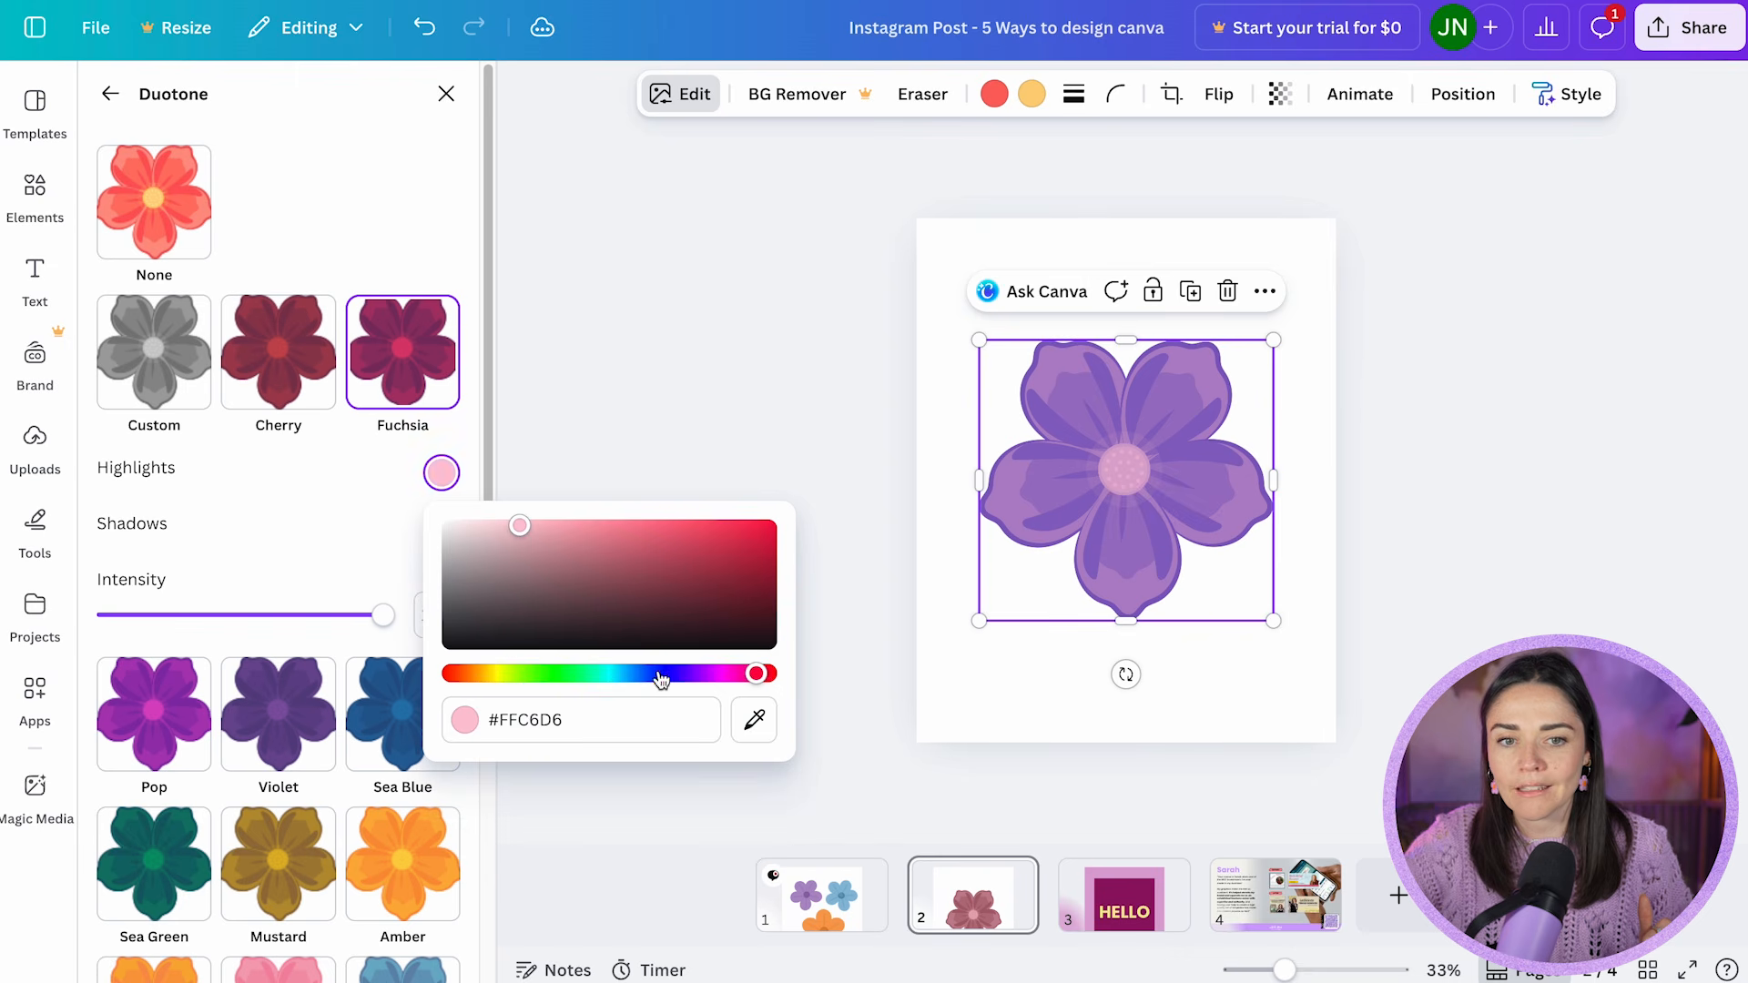
left_click(661, 676)
left_click_drag(547, 556, 491, 483)
left_click(314, 460)
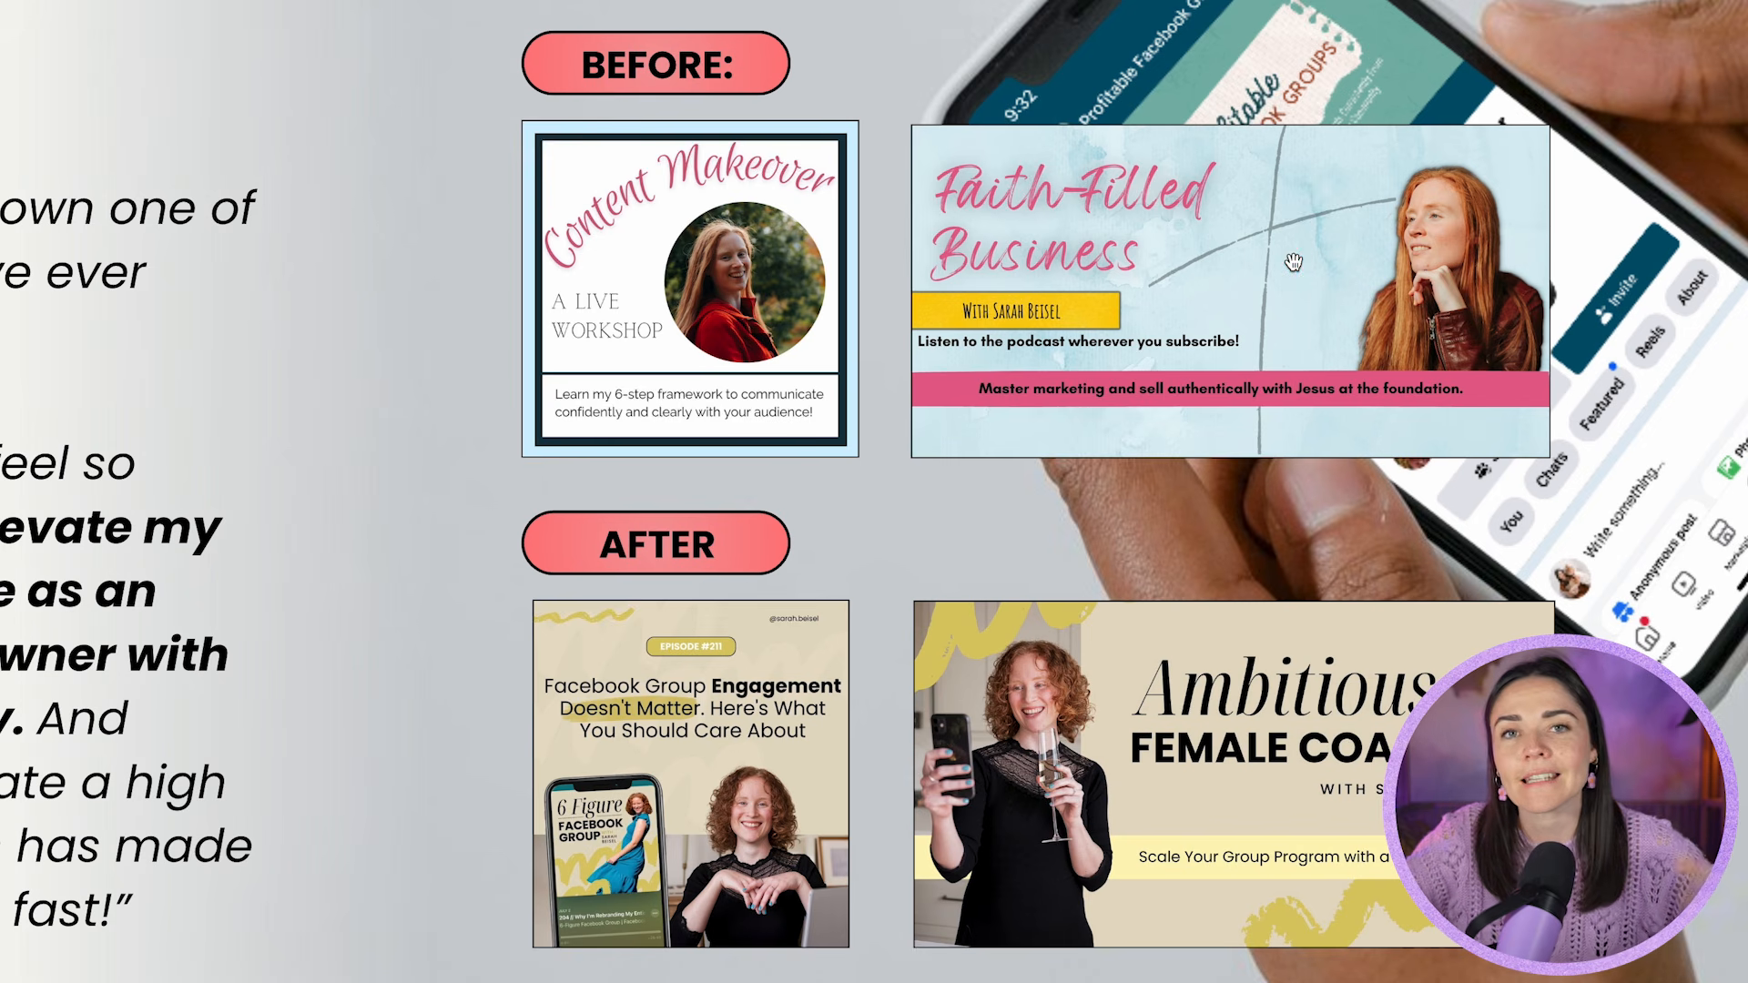
scroll(947, 437, "down", 3)
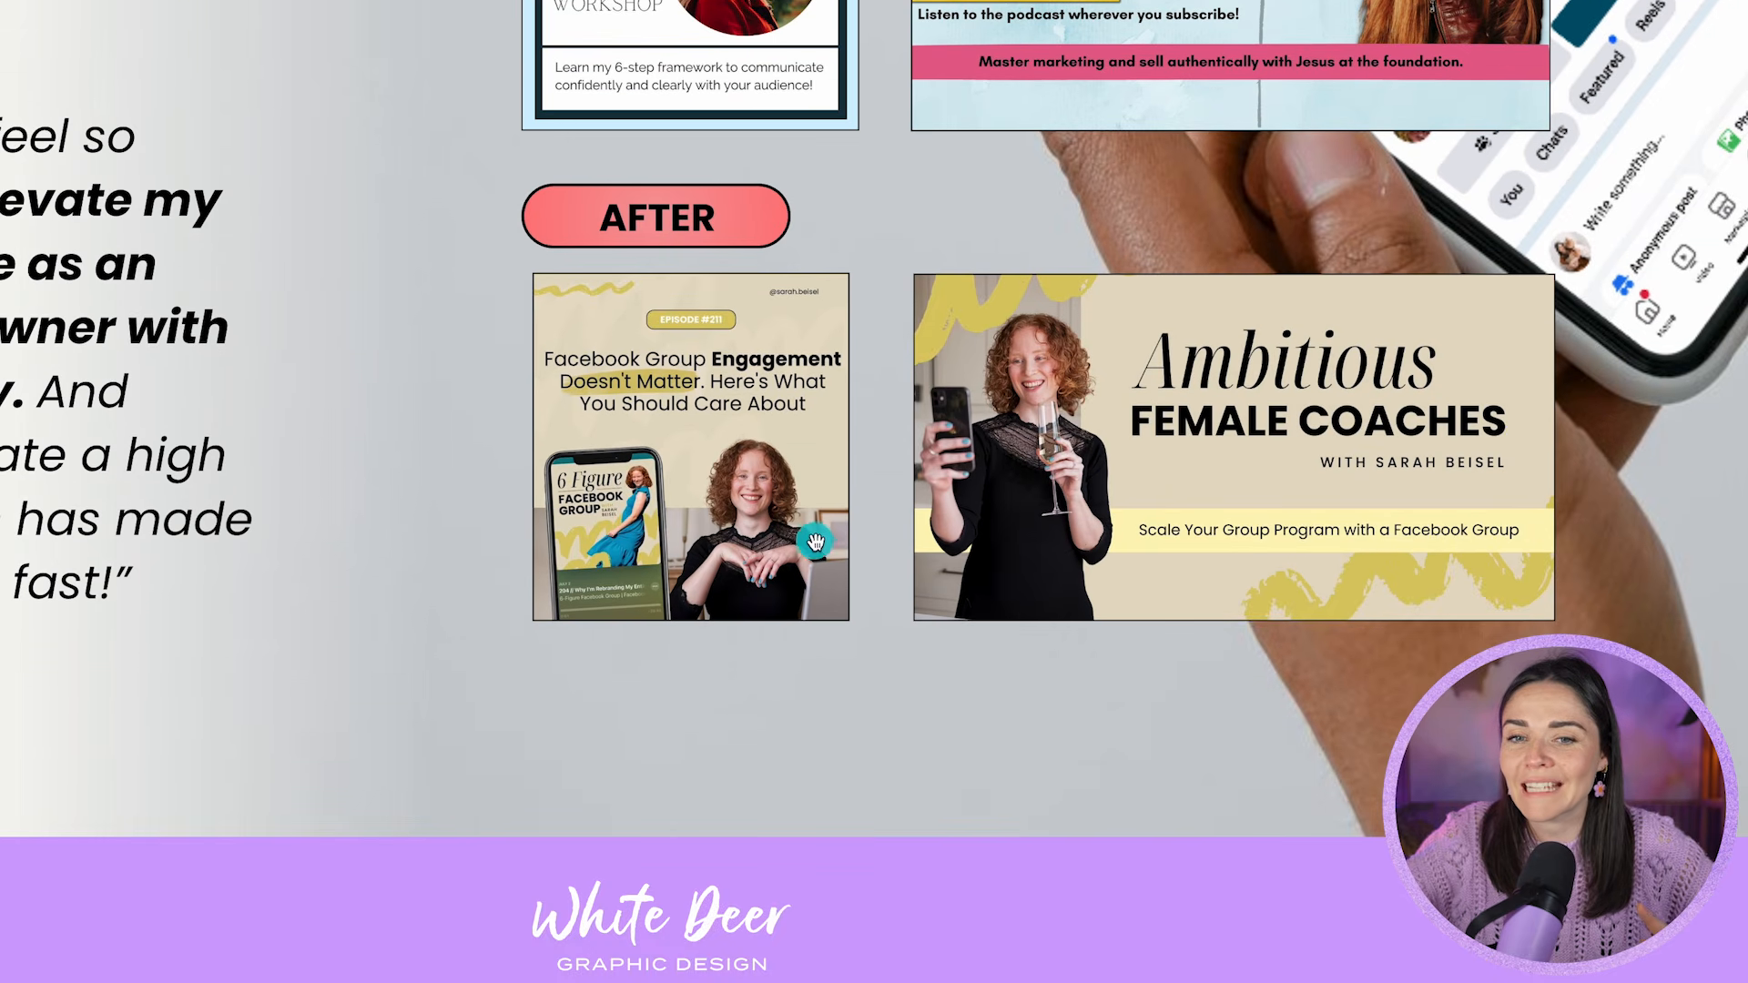
scroll(819, 546, "up", 1)
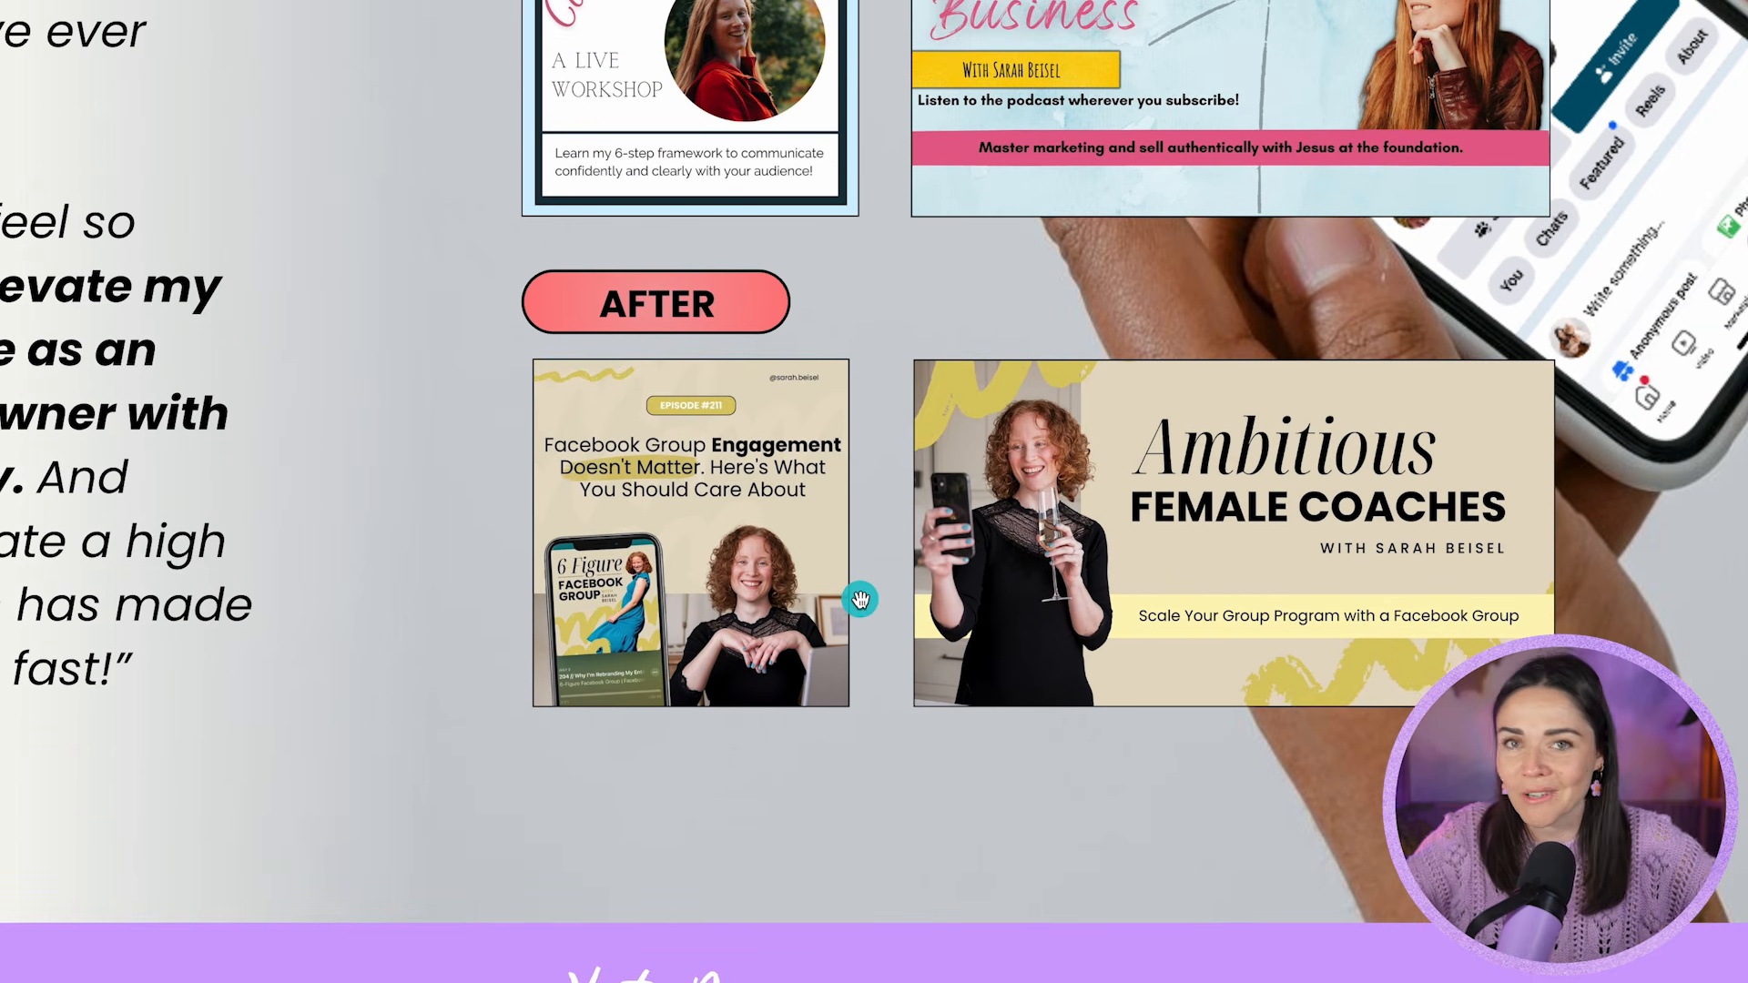
scroll(860, 599, "up", 1)
scroll(860, 599, "up", 1)
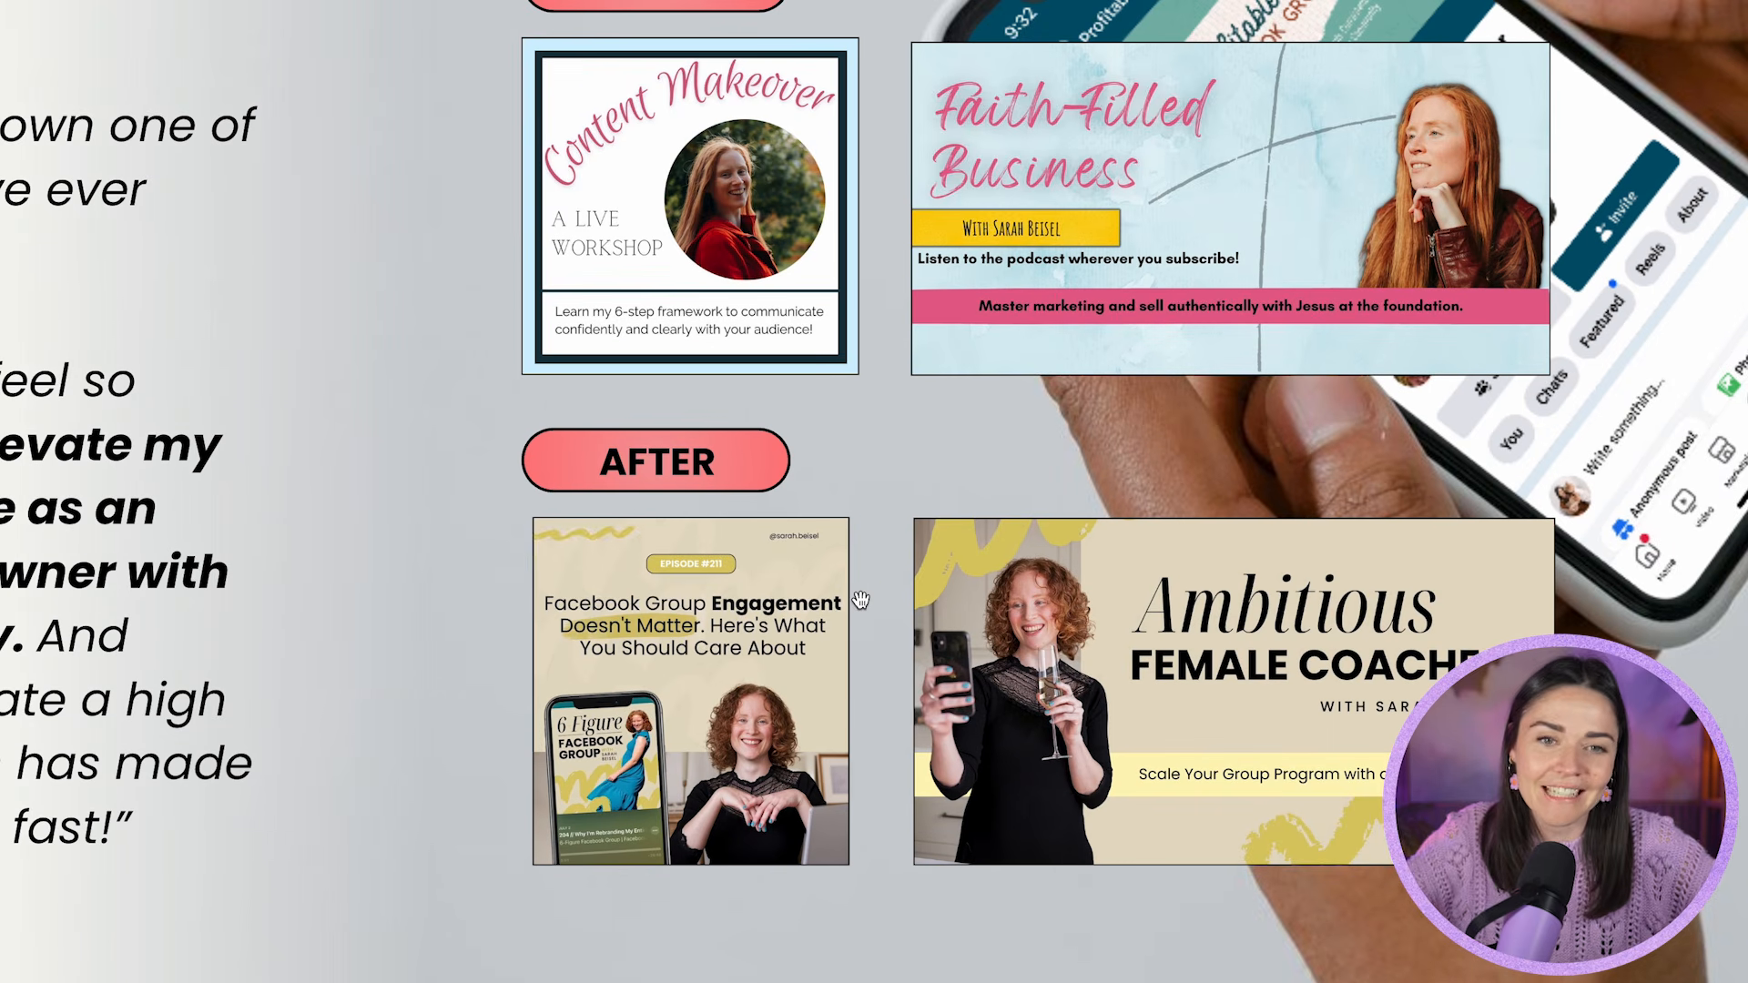